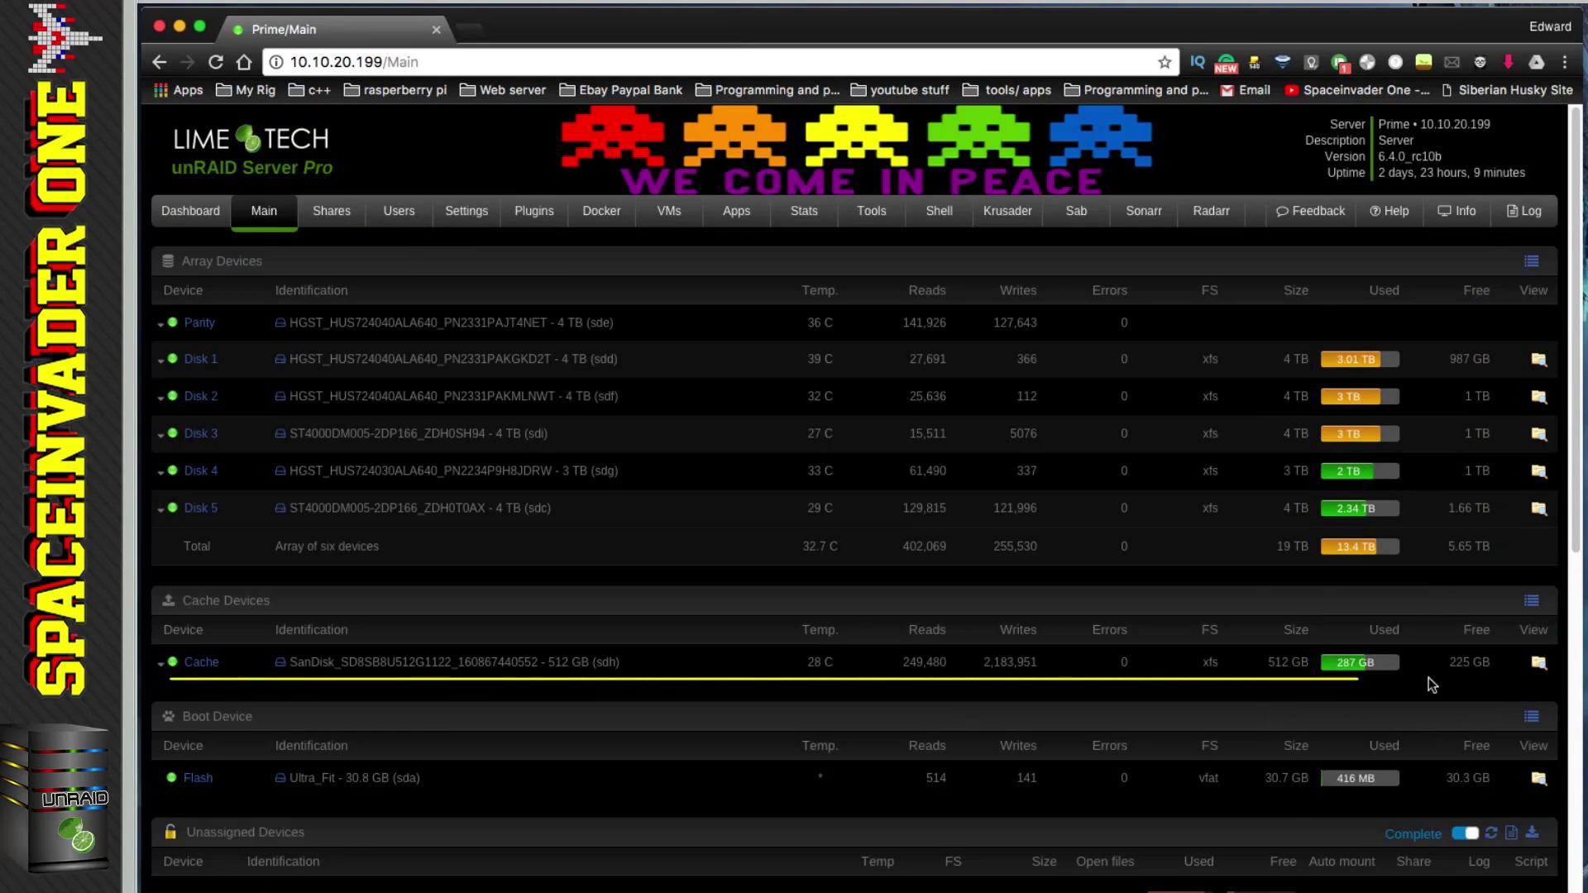
# Step: Start a Windows 10 VM with a qcow2 primary vdisk and change its 30G size to 20
pyautogui.moveTo(1450, 662)
pyautogui.mouseDown()
pyautogui.moveTo(1487, 668)
pyautogui.moveTo(1479, 680)
pyautogui.mouseUp()
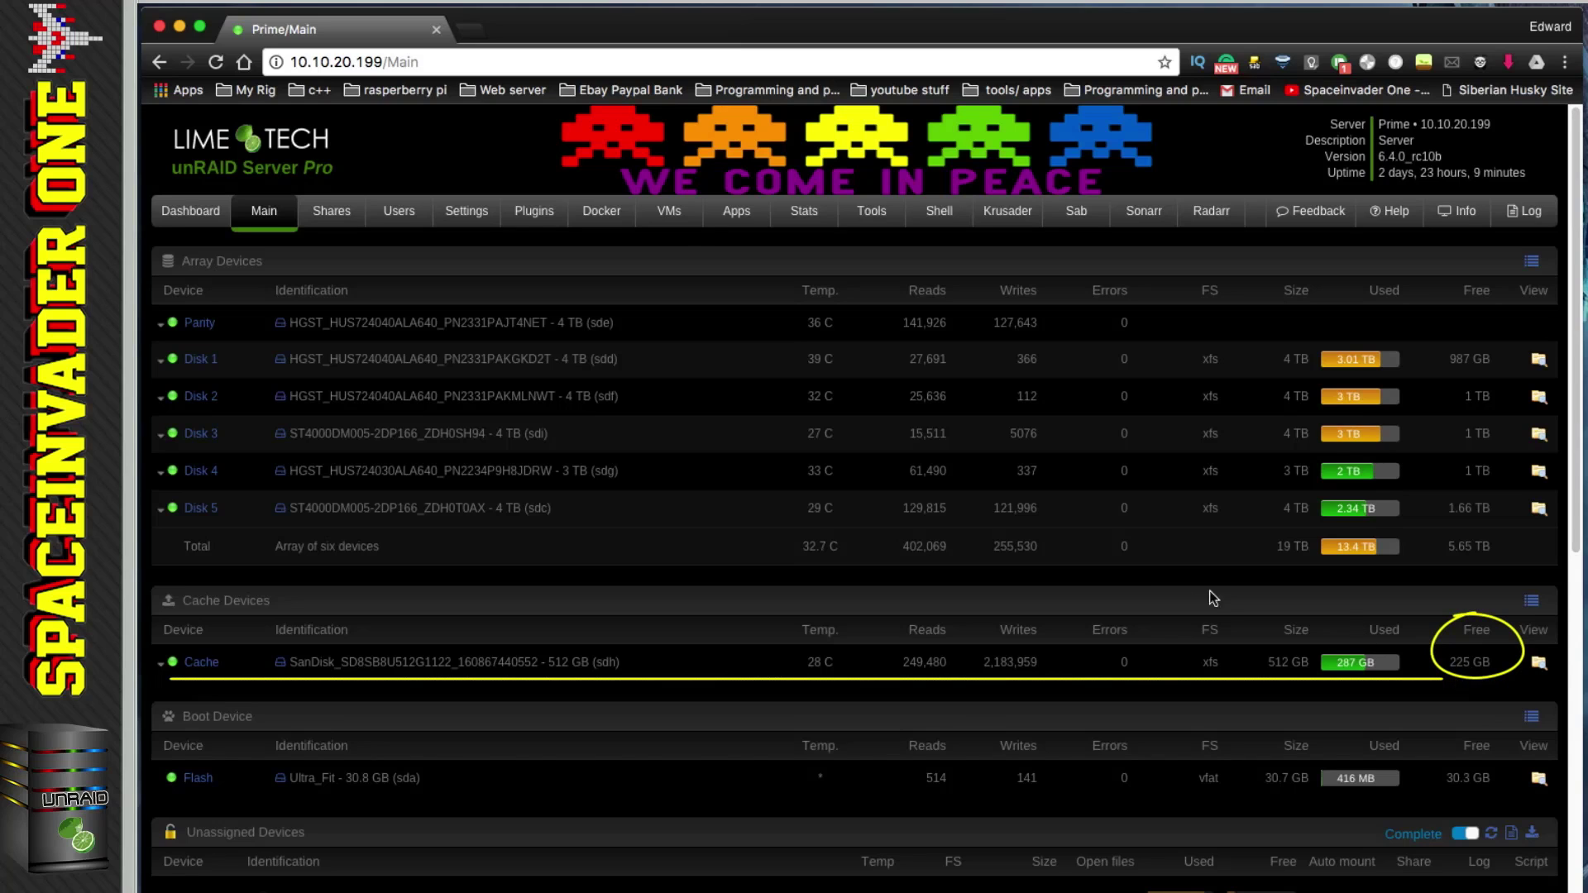
pyautogui.click(670, 211)
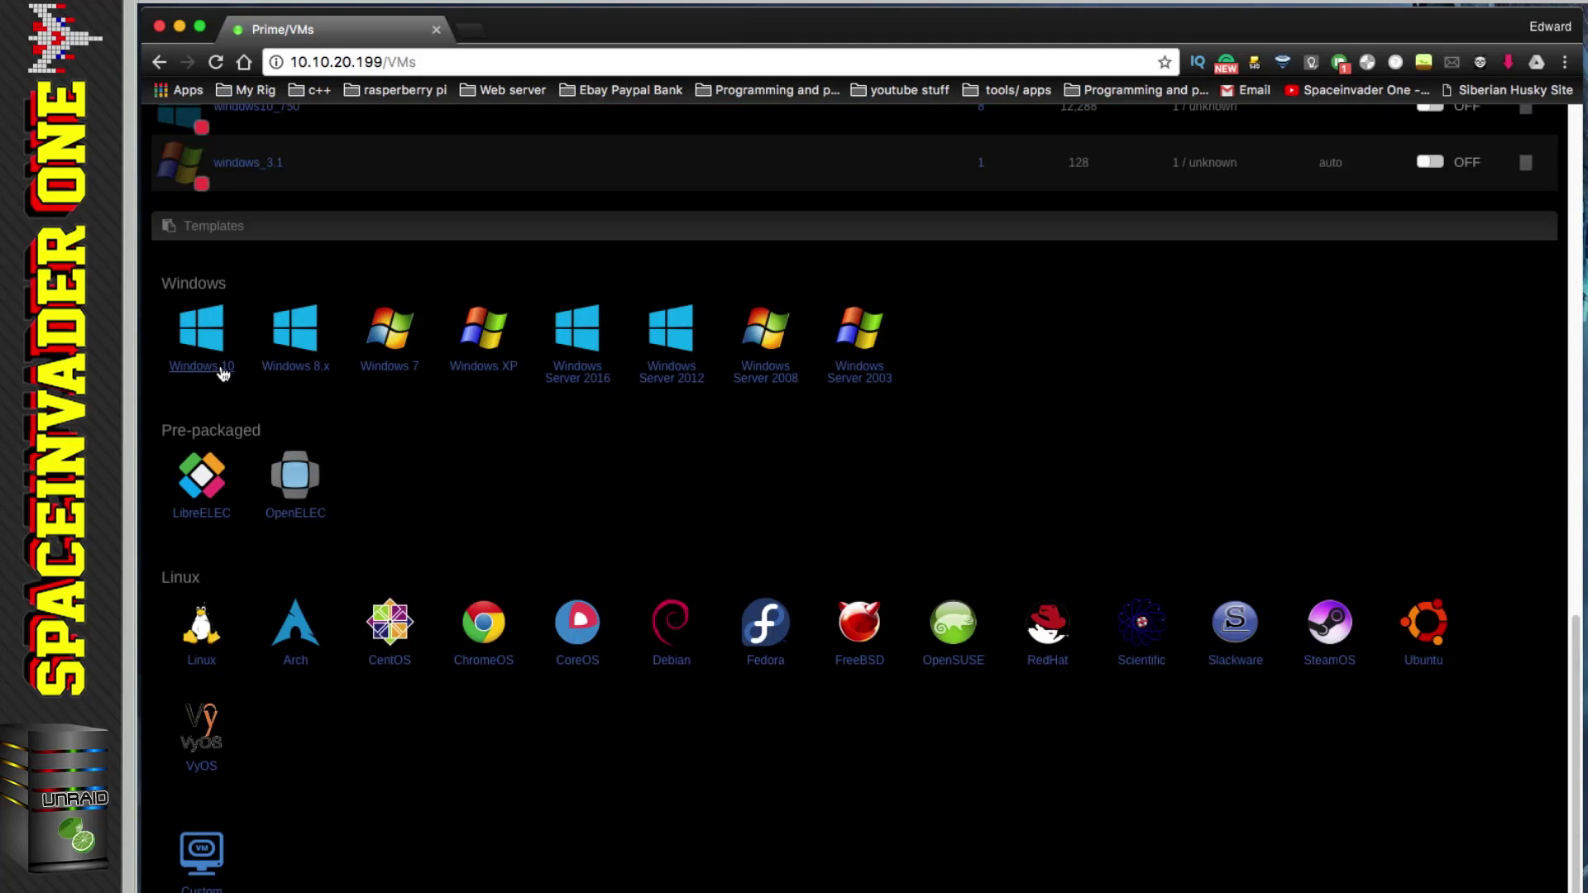
pyautogui.click(220, 374)
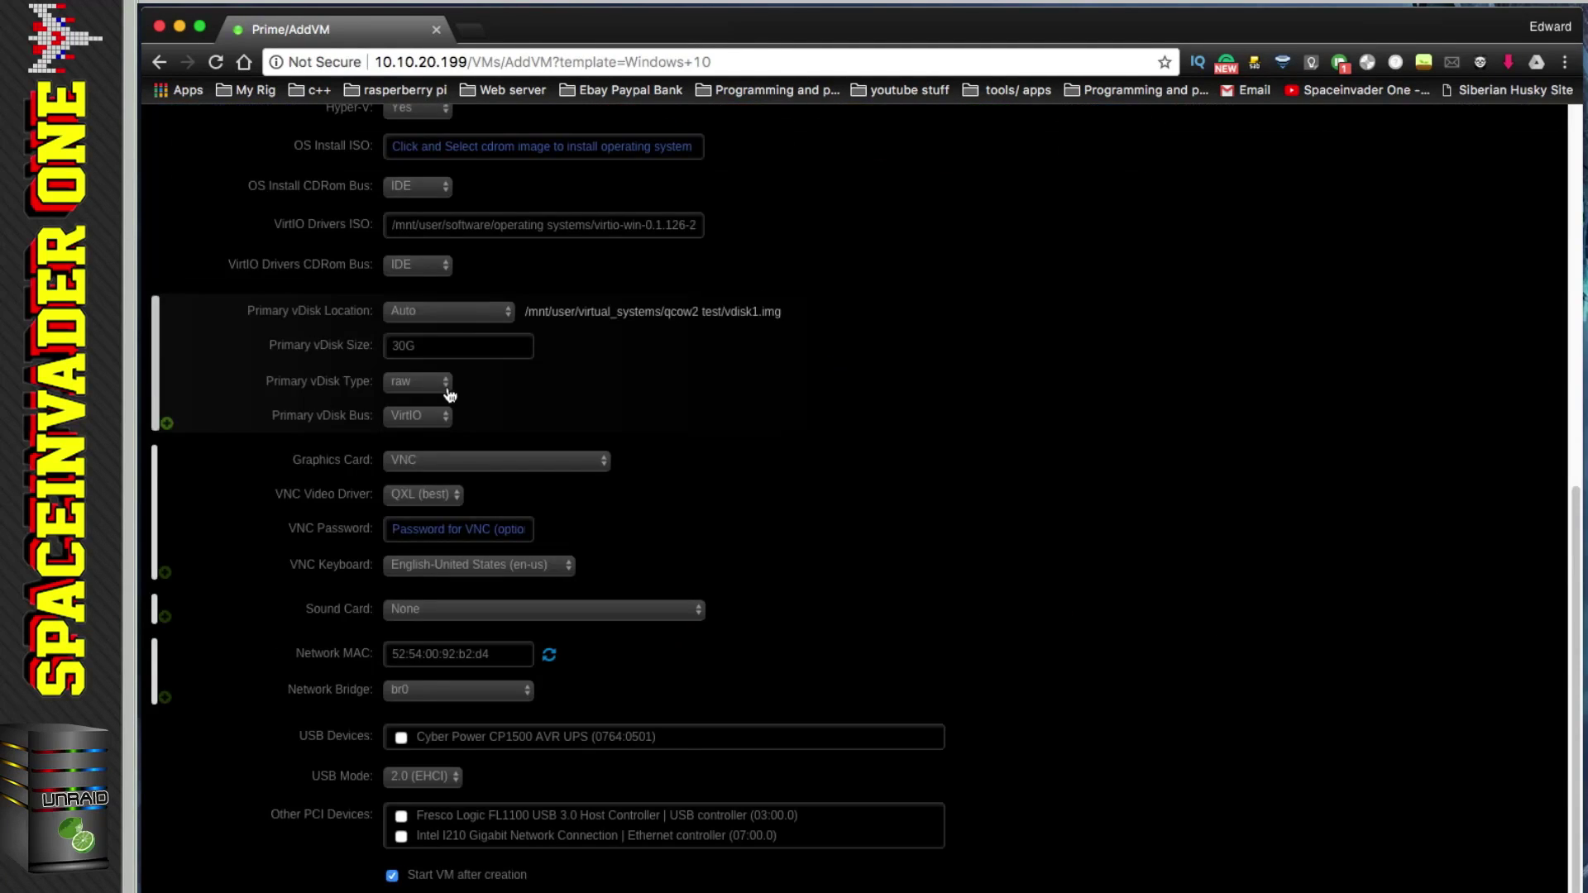
pyautogui.click(446, 389)
pyautogui.click(426, 405)
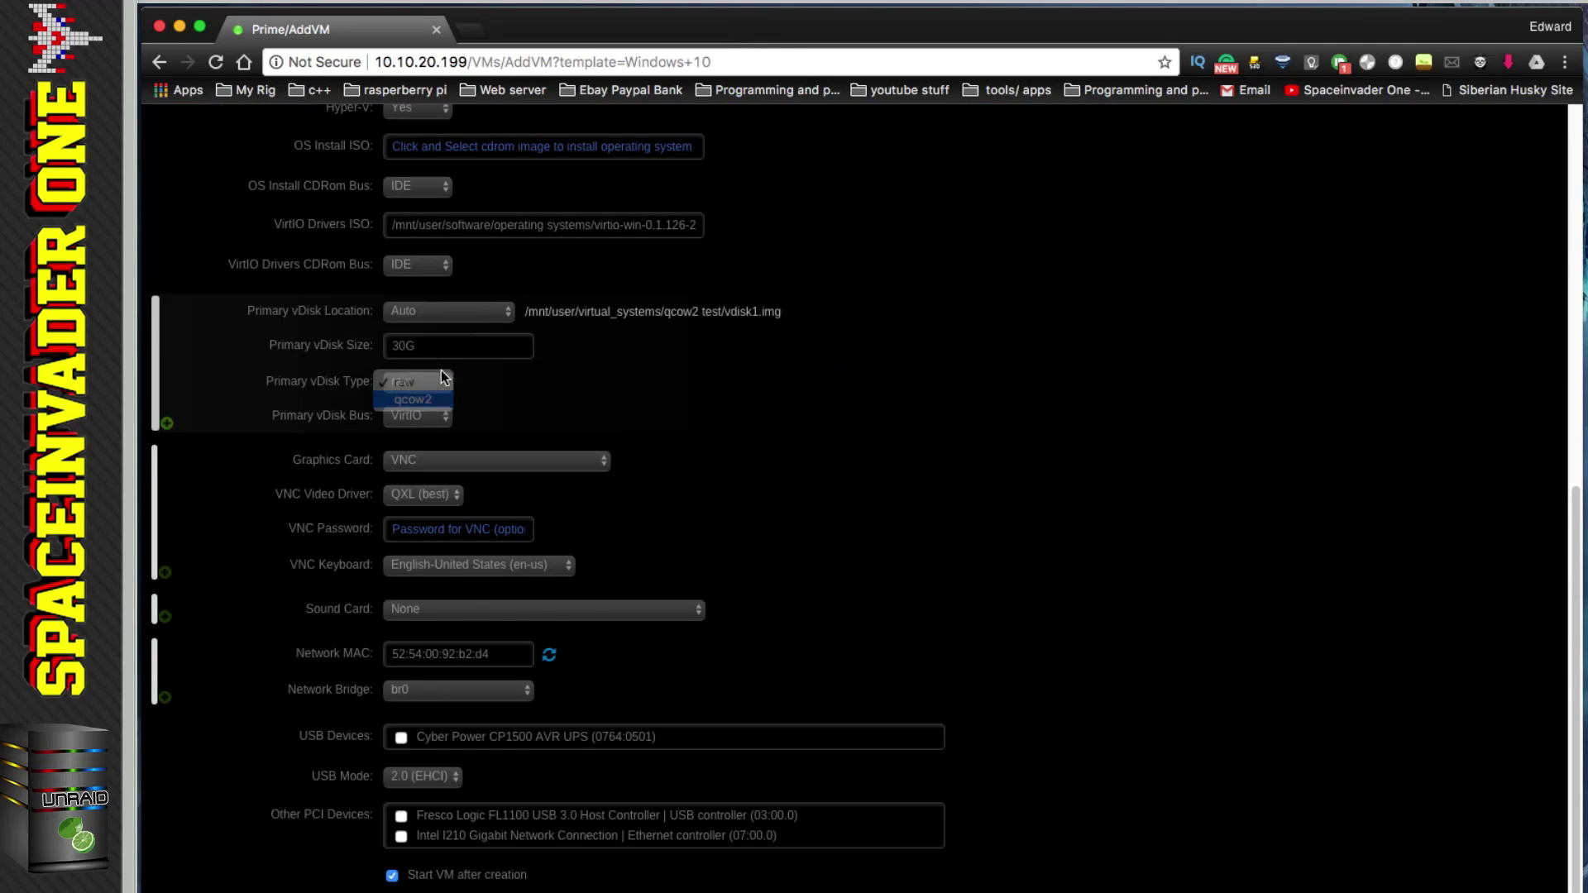
pyautogui.moveTo(427, 346); pyautogui.dragTo(381, 348)
pyautogui.write('200g')
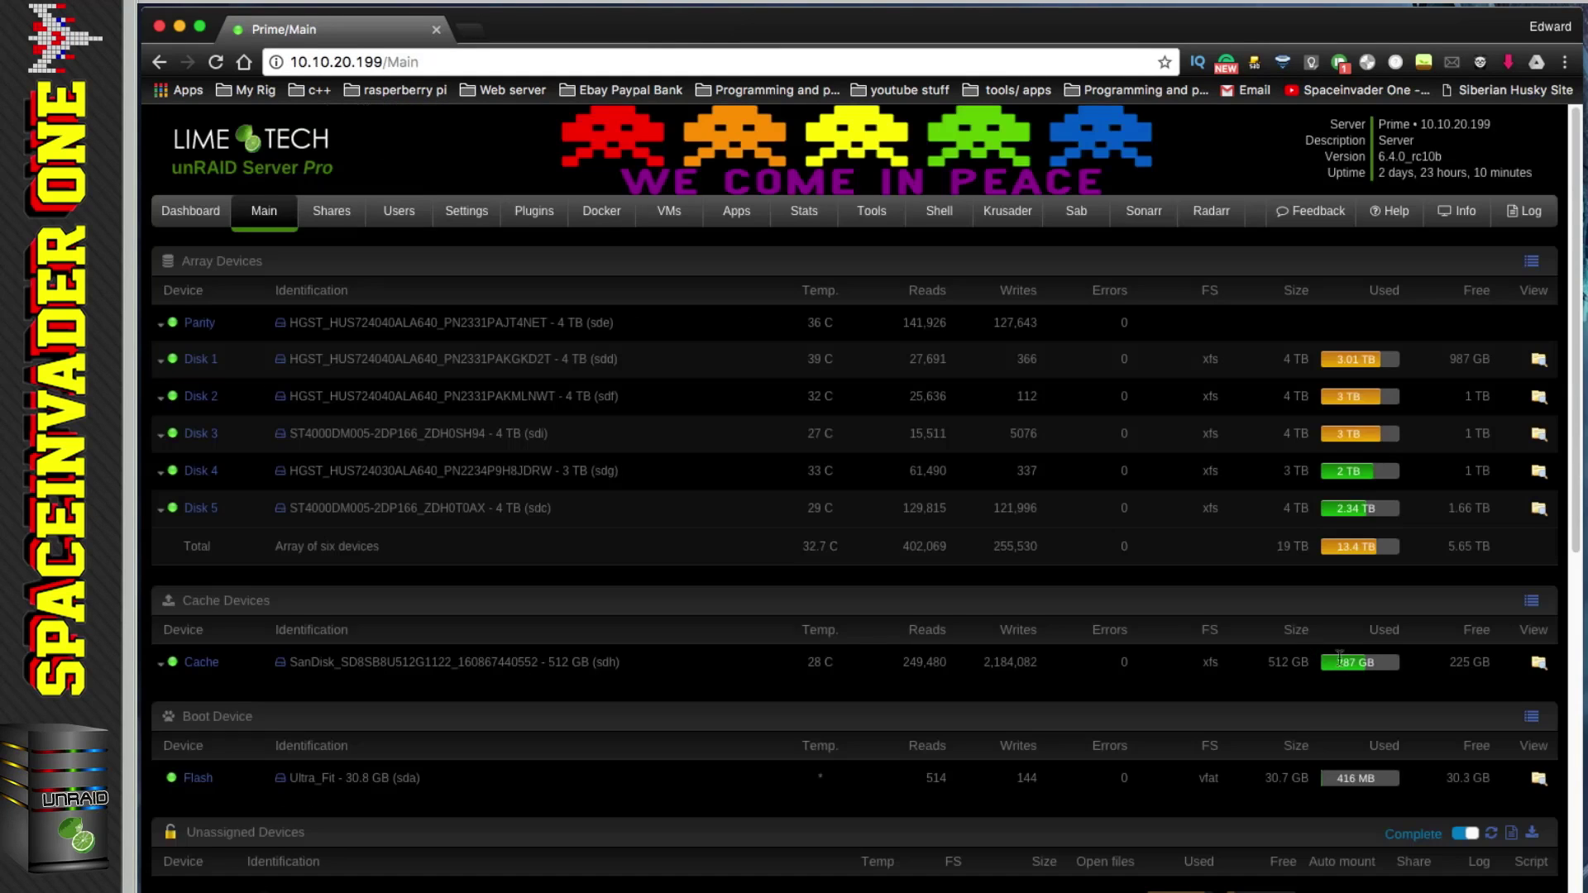
# Step: Browse the cache drive to virtual_systems > qcow2 test to see vdisk1.img
pyautogui.moveTo(1450, 670); pyautogui.dragTo(1483, 671)
pyautogui.click(1467, 678)
pyautogui.click(1539, 663)
pyautogui.click(262, 434)
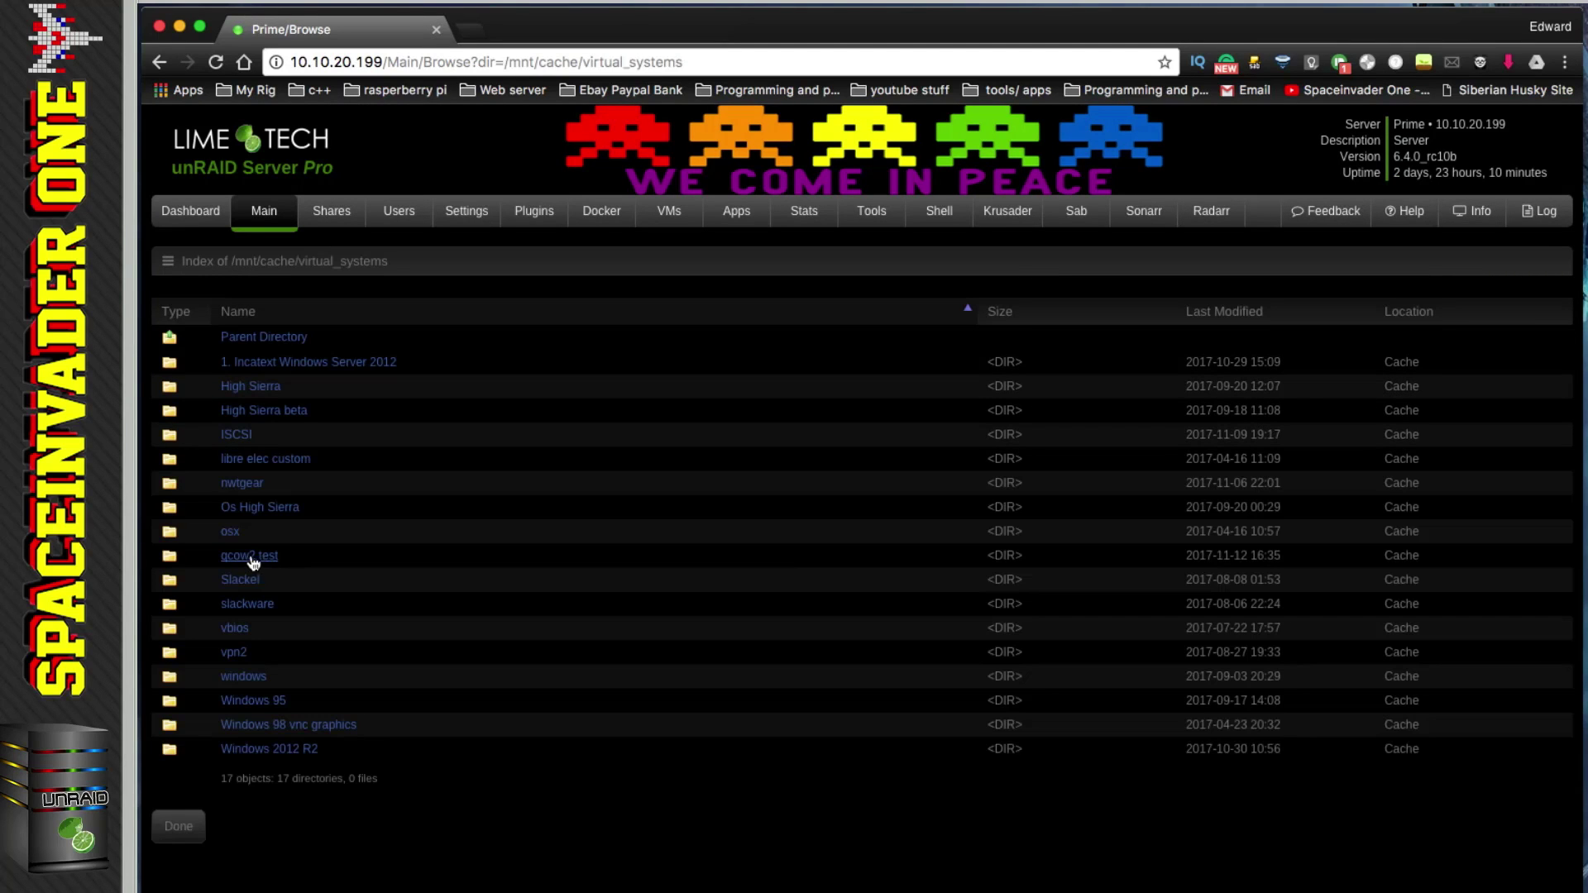
pyautogui.click(250, 556)
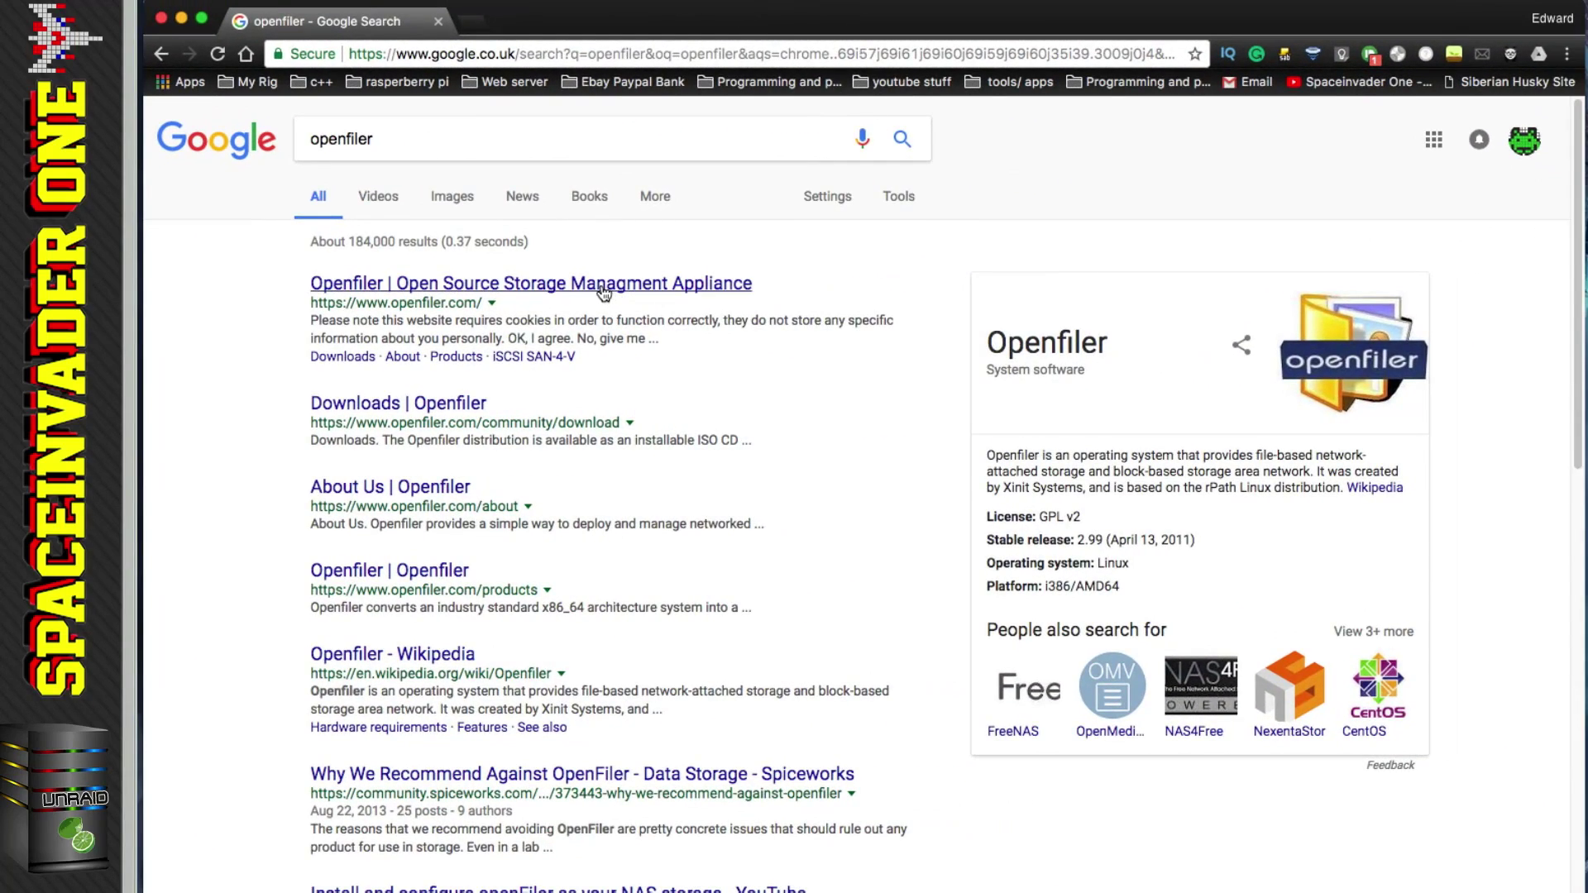
# Step: Go from the Openfiler search result to Downloads and start the 2.99 x86_64 ISO download on SourceForge
pyautogui.click(603, 285)
pyautogui.click(1192, 599)
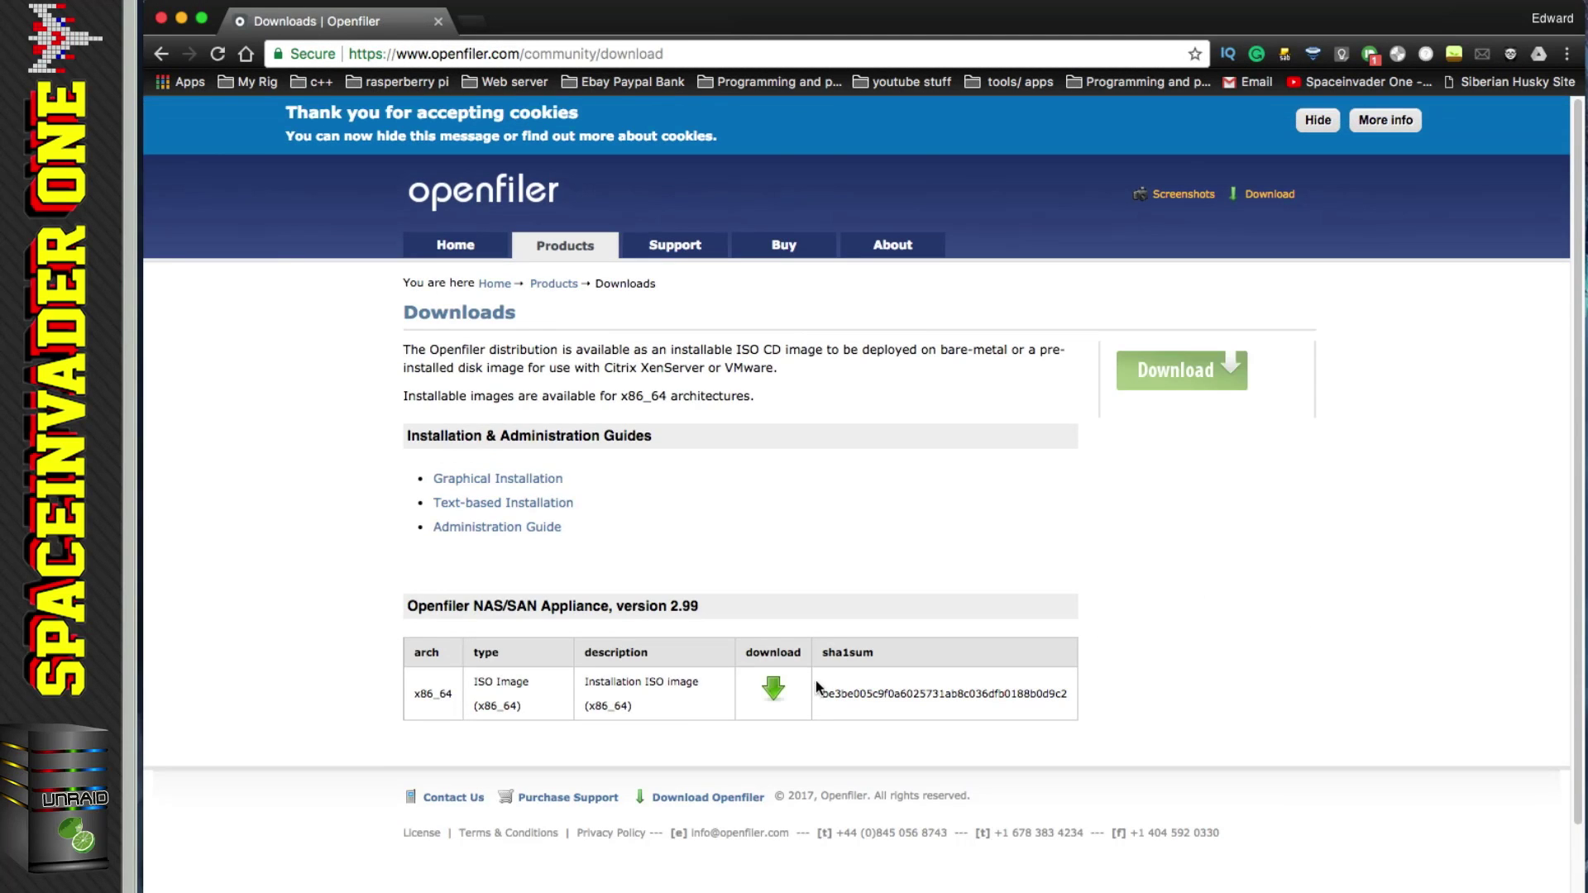
pyautogui.click(774, 688)
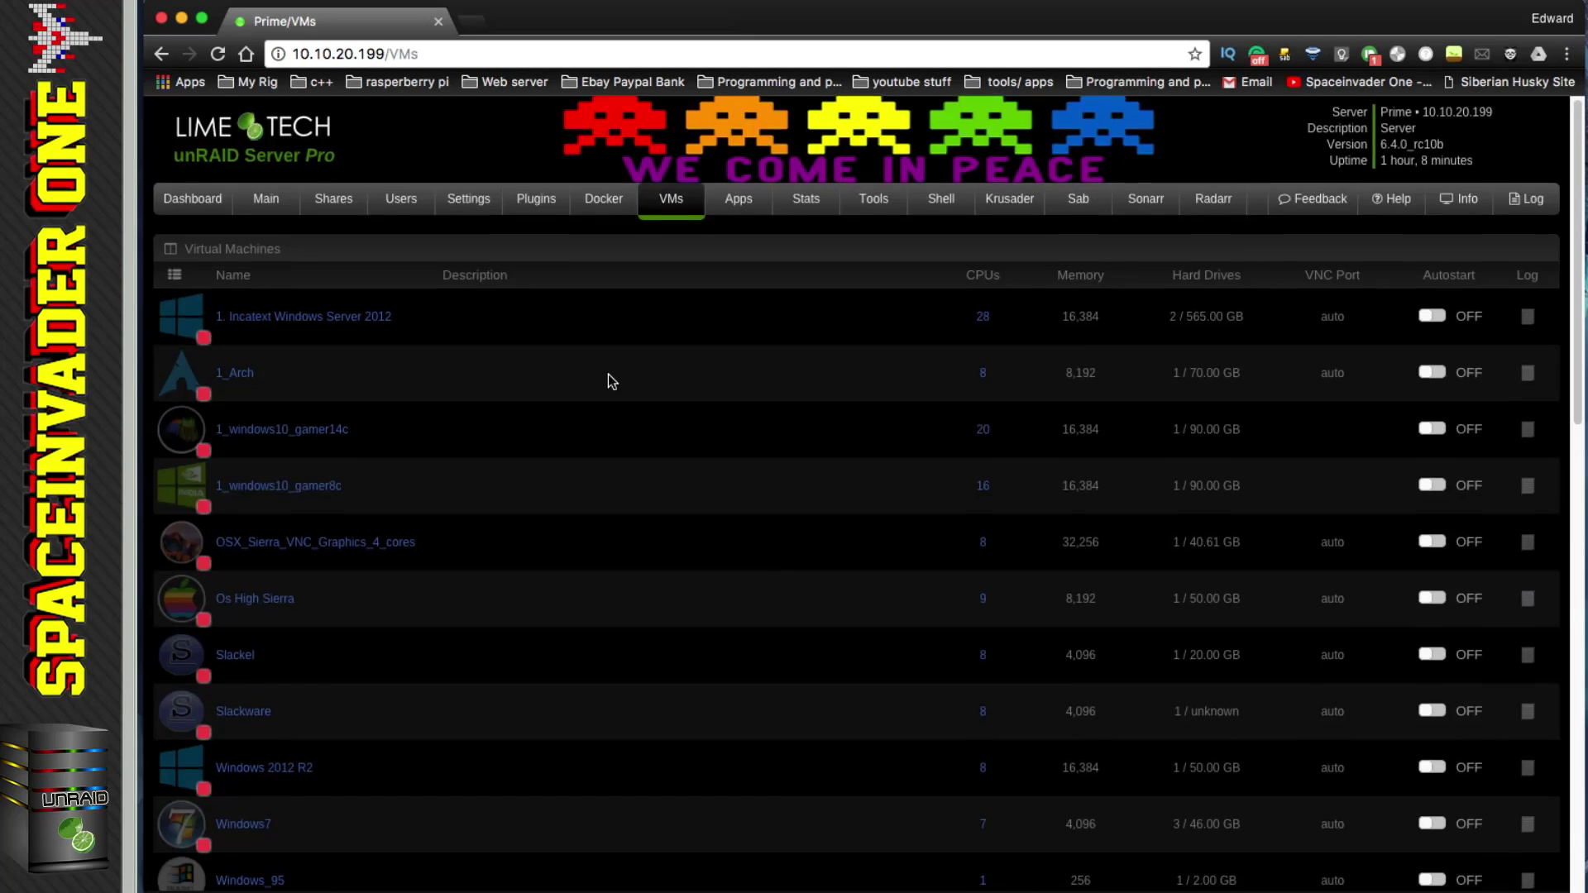
pyautogui.scroll(-15, 608, 374)
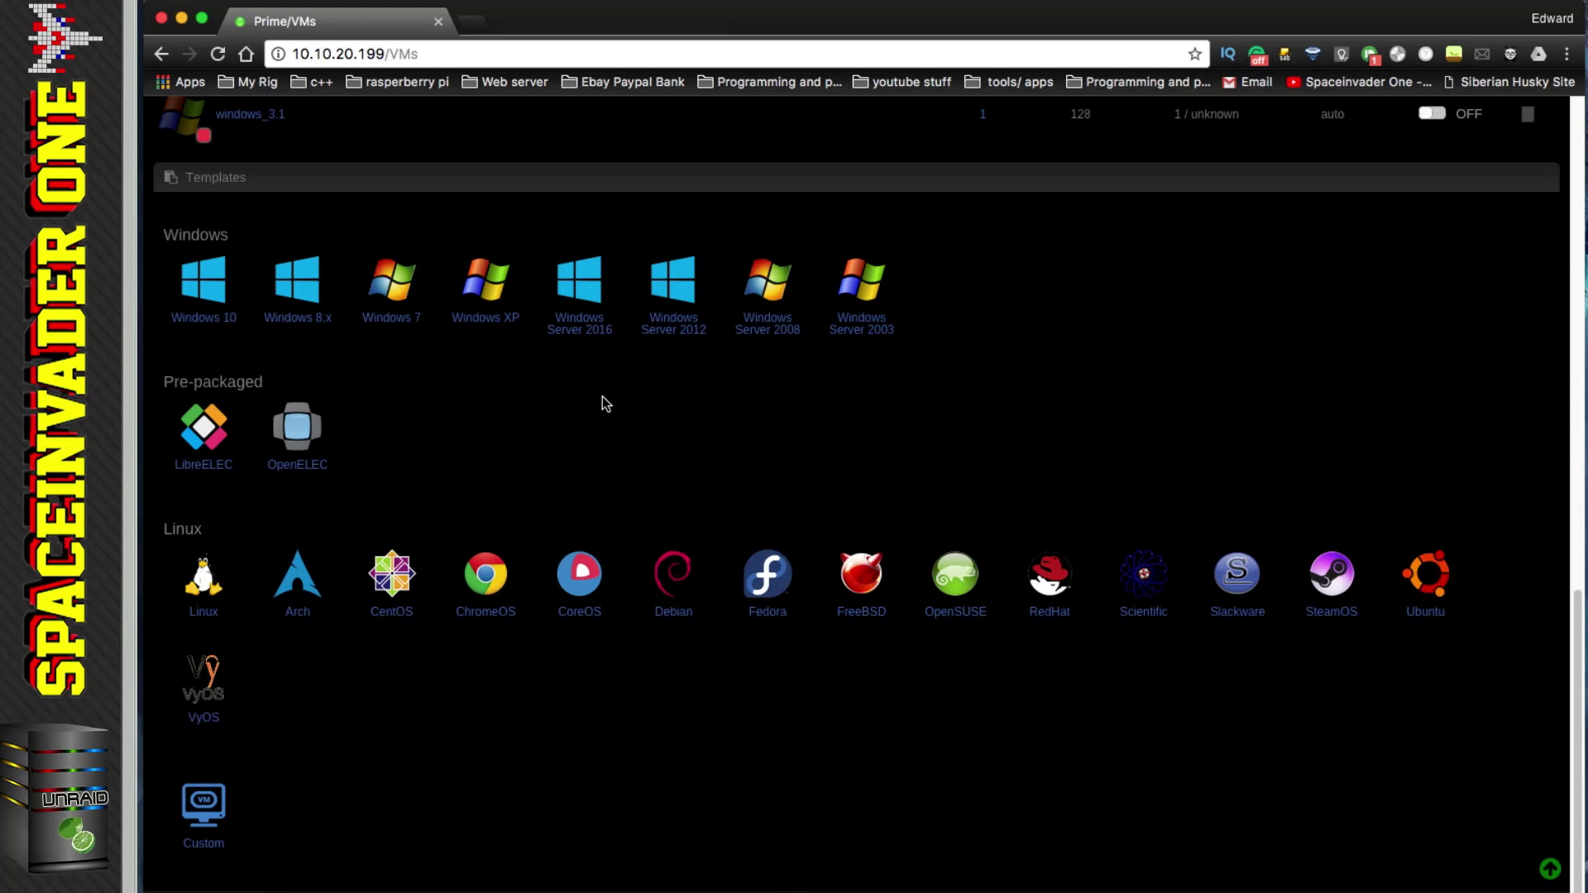
# Step: From the CentOS template, name the VM ISCSI with CPU 11/25, 2048 MB memory and SeaBIOS
pyautogui.click(393, 584)
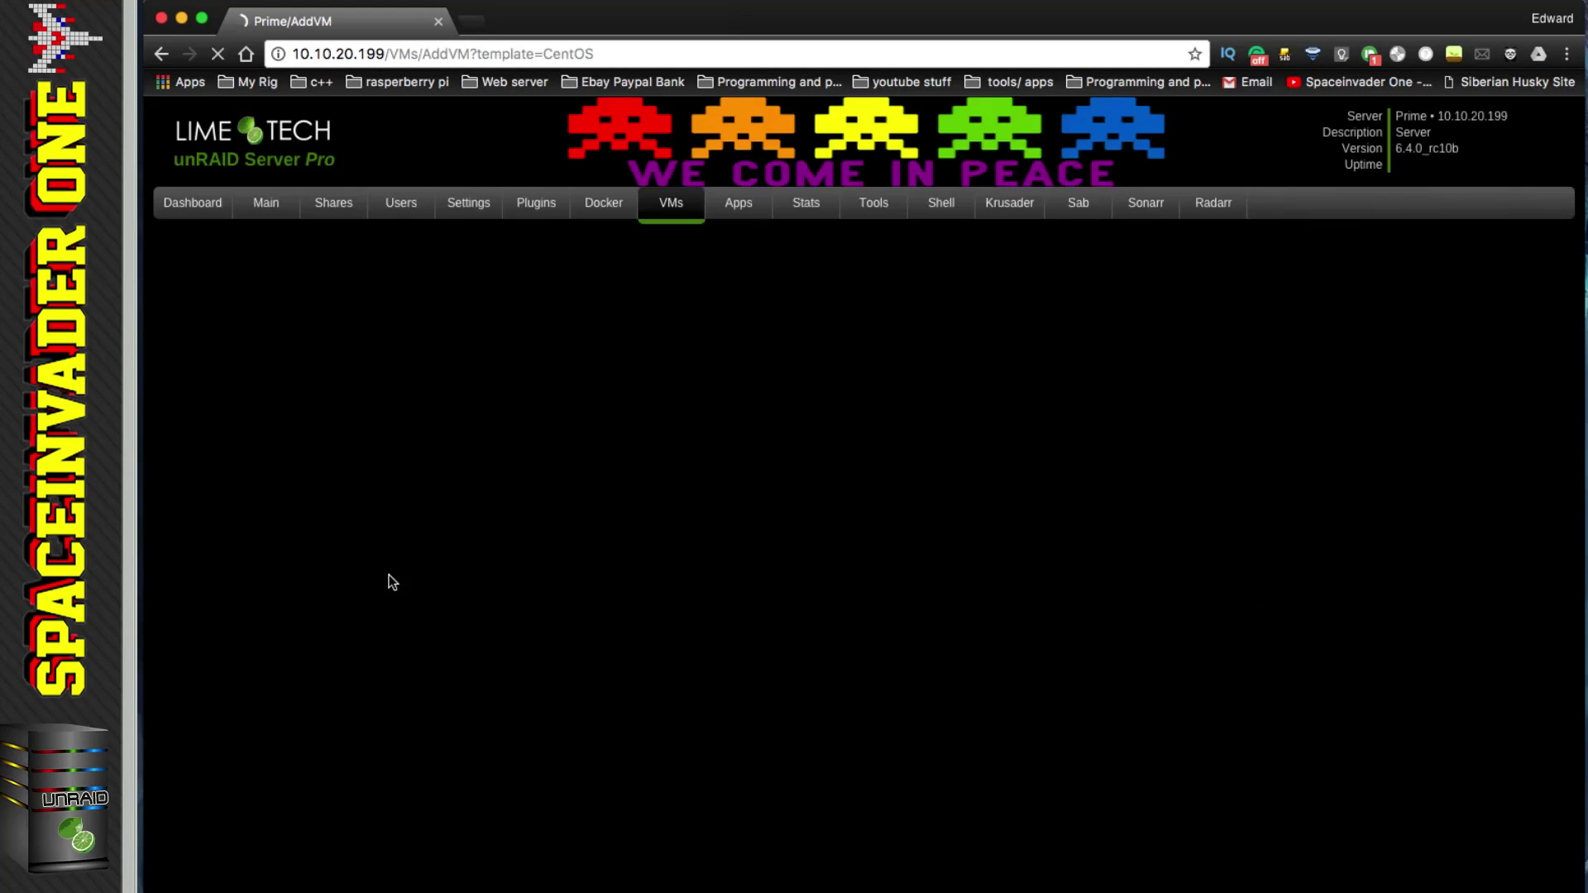
pyautogui.moveTo(456, 381); pyautogui.dragTo(386, 379)
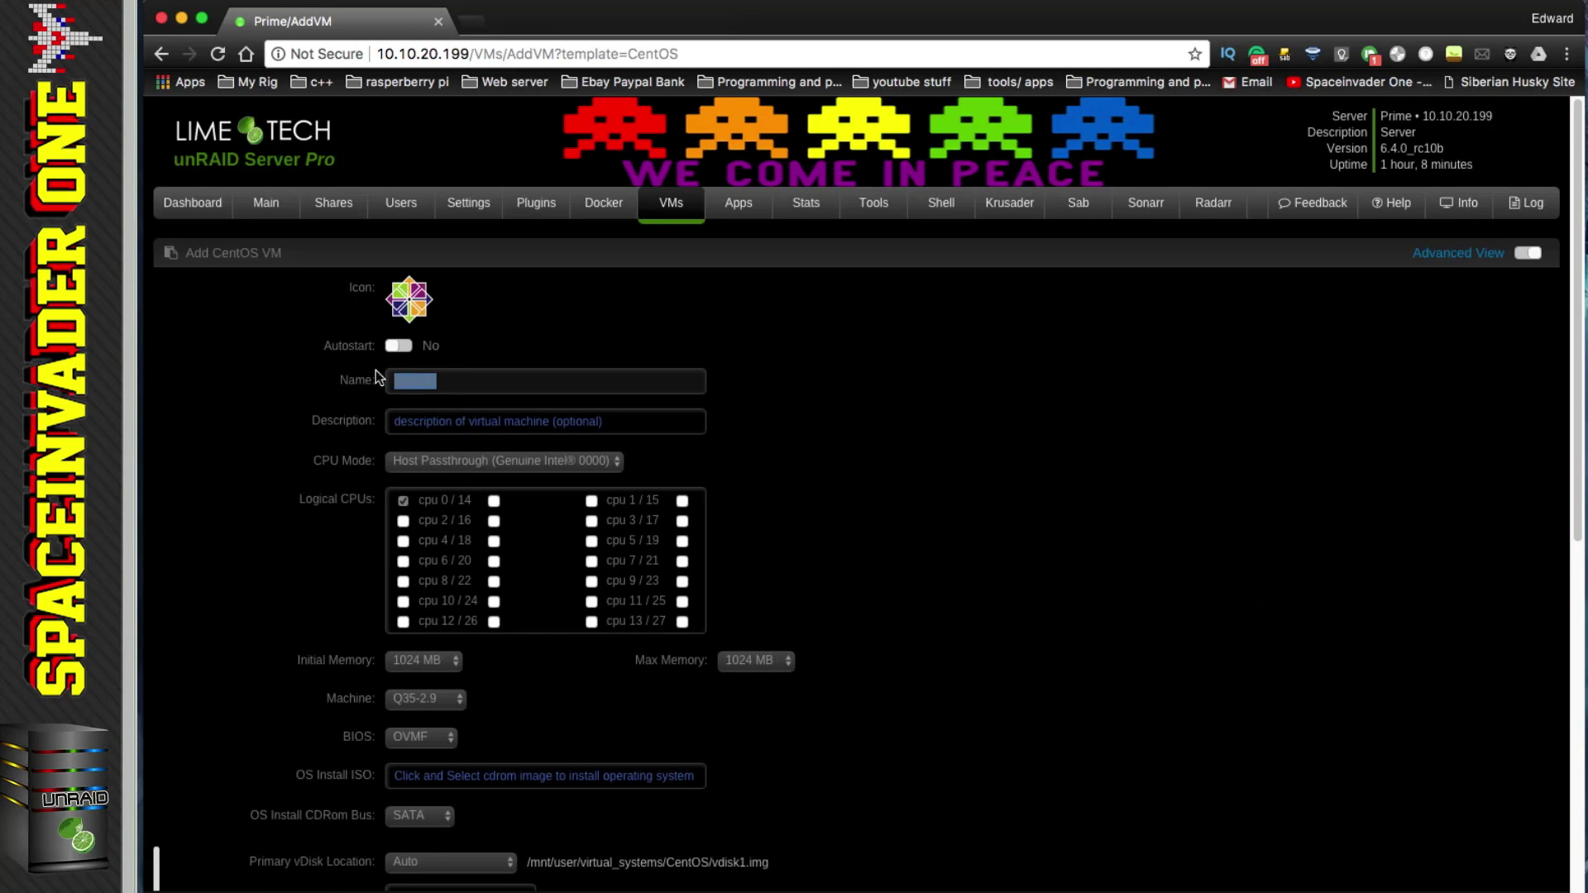
pyautogui.write('ISCSI')
pyautogui.click(592, 603)
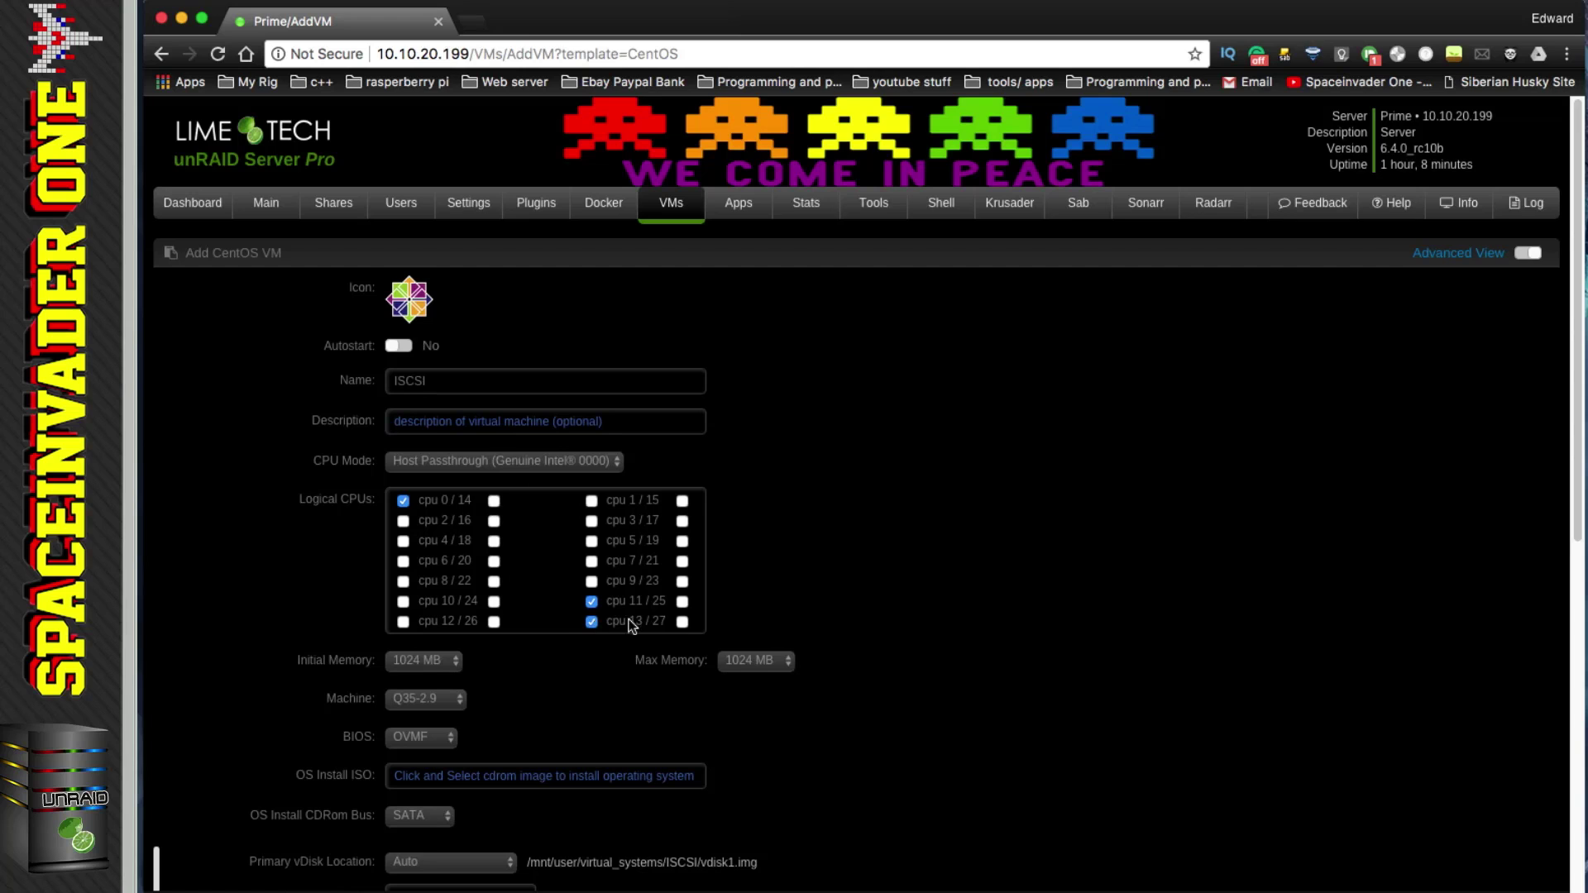
pyautogui.click(454, 662)
pyautogui.click(445, 696)
pyautogui.click(445, 737)
pyautogui.click(444, 721)
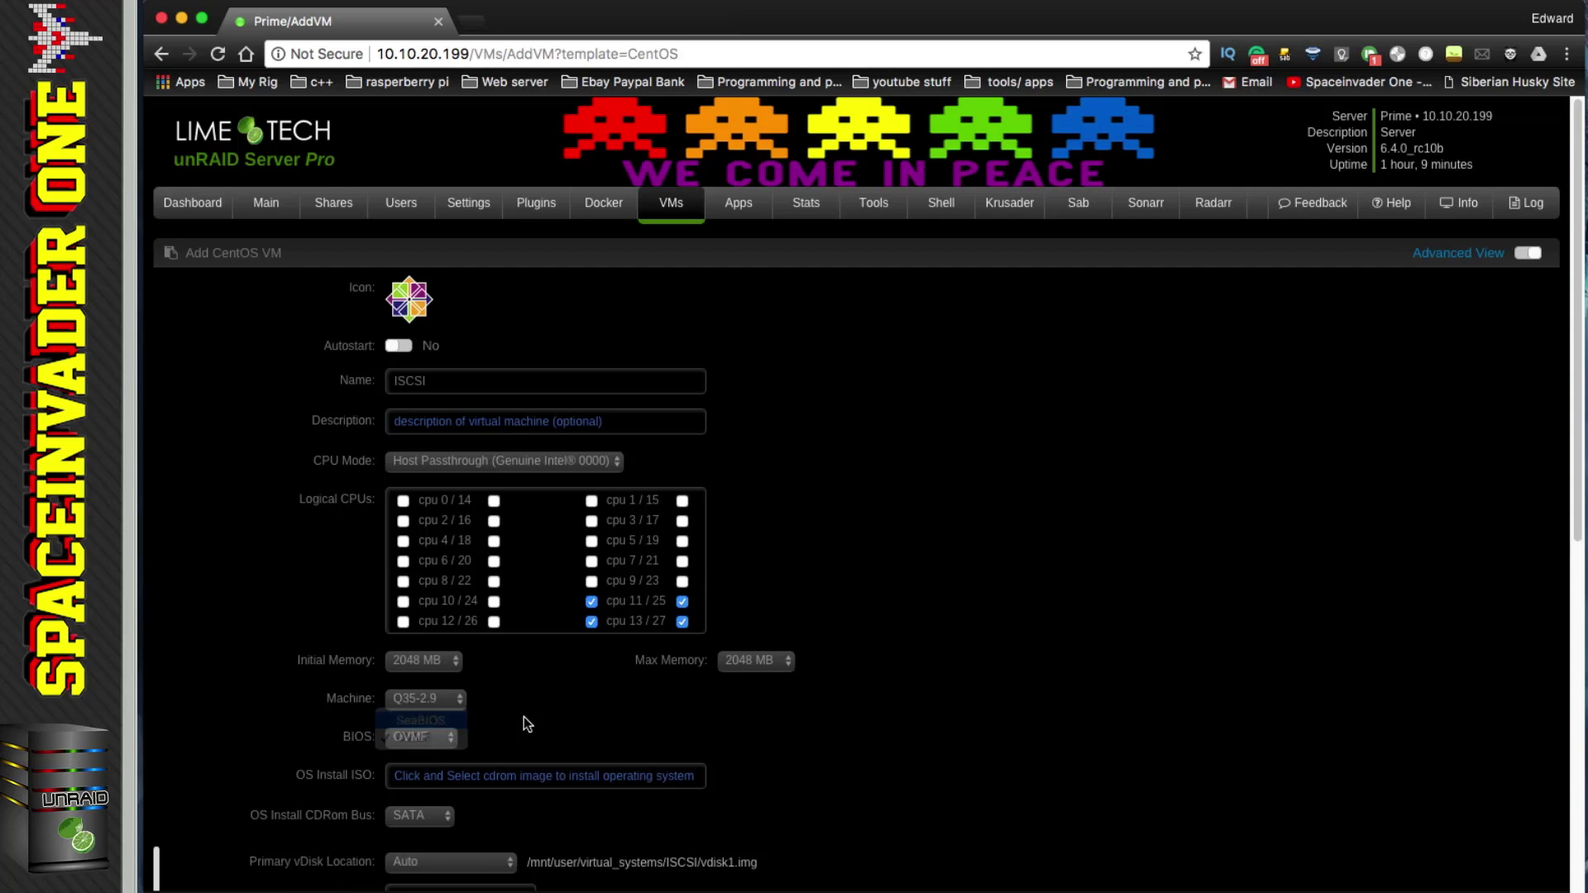
# Step: Choose the Openfiler ISO as install media and give the primary vdisk 12 GB on SATA
pyautogui.scroll(-2, 525, 718)
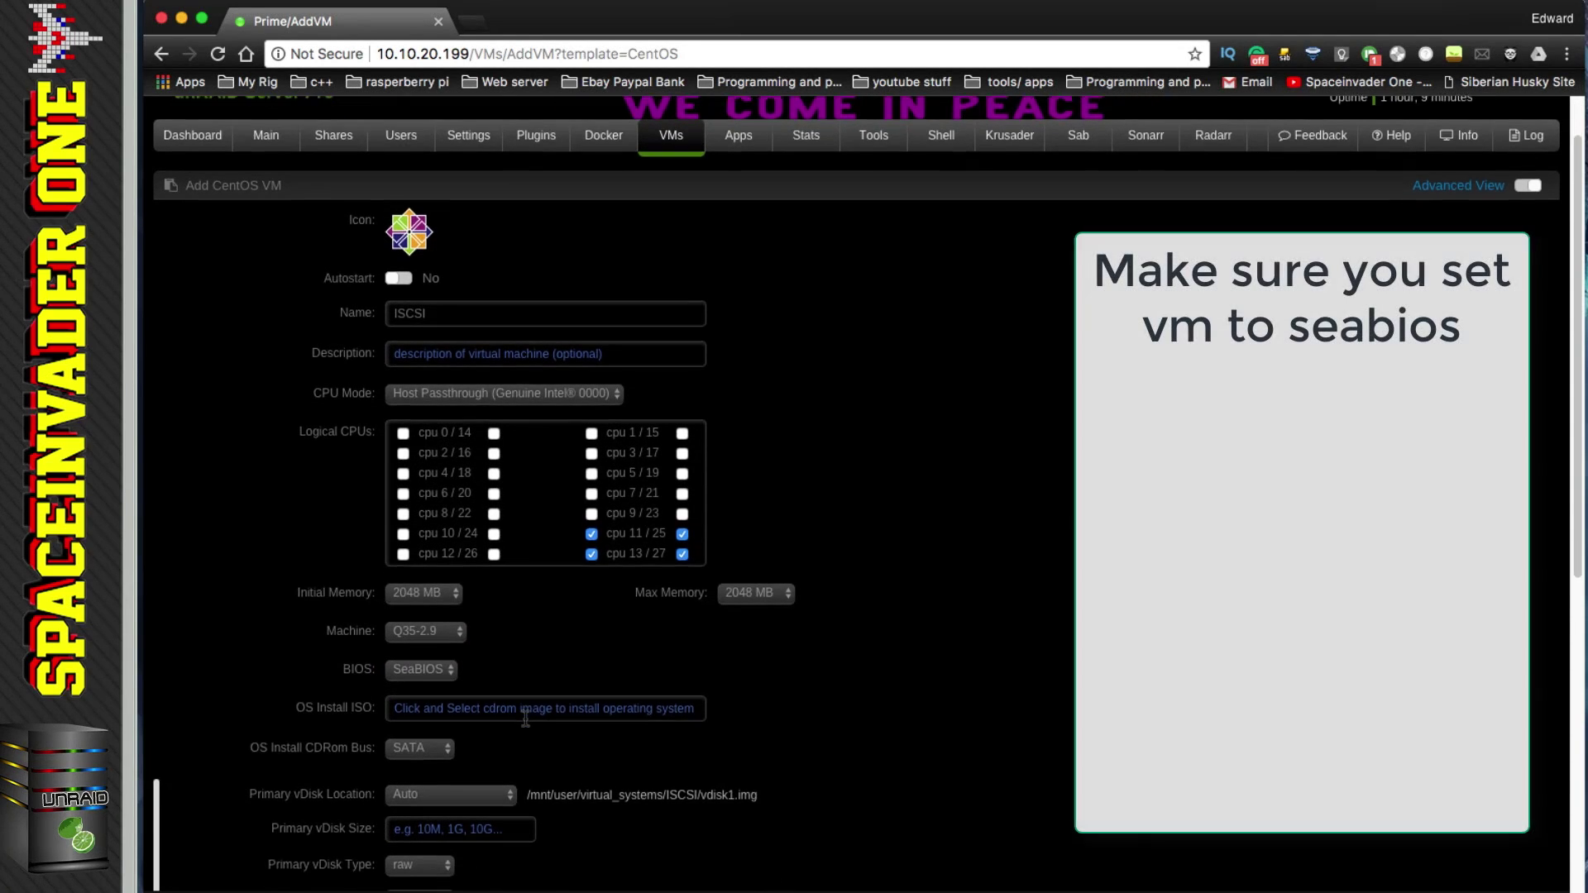
pyautogui.scroll(-1, 525, 717)
pyautogui.click(471, 662)
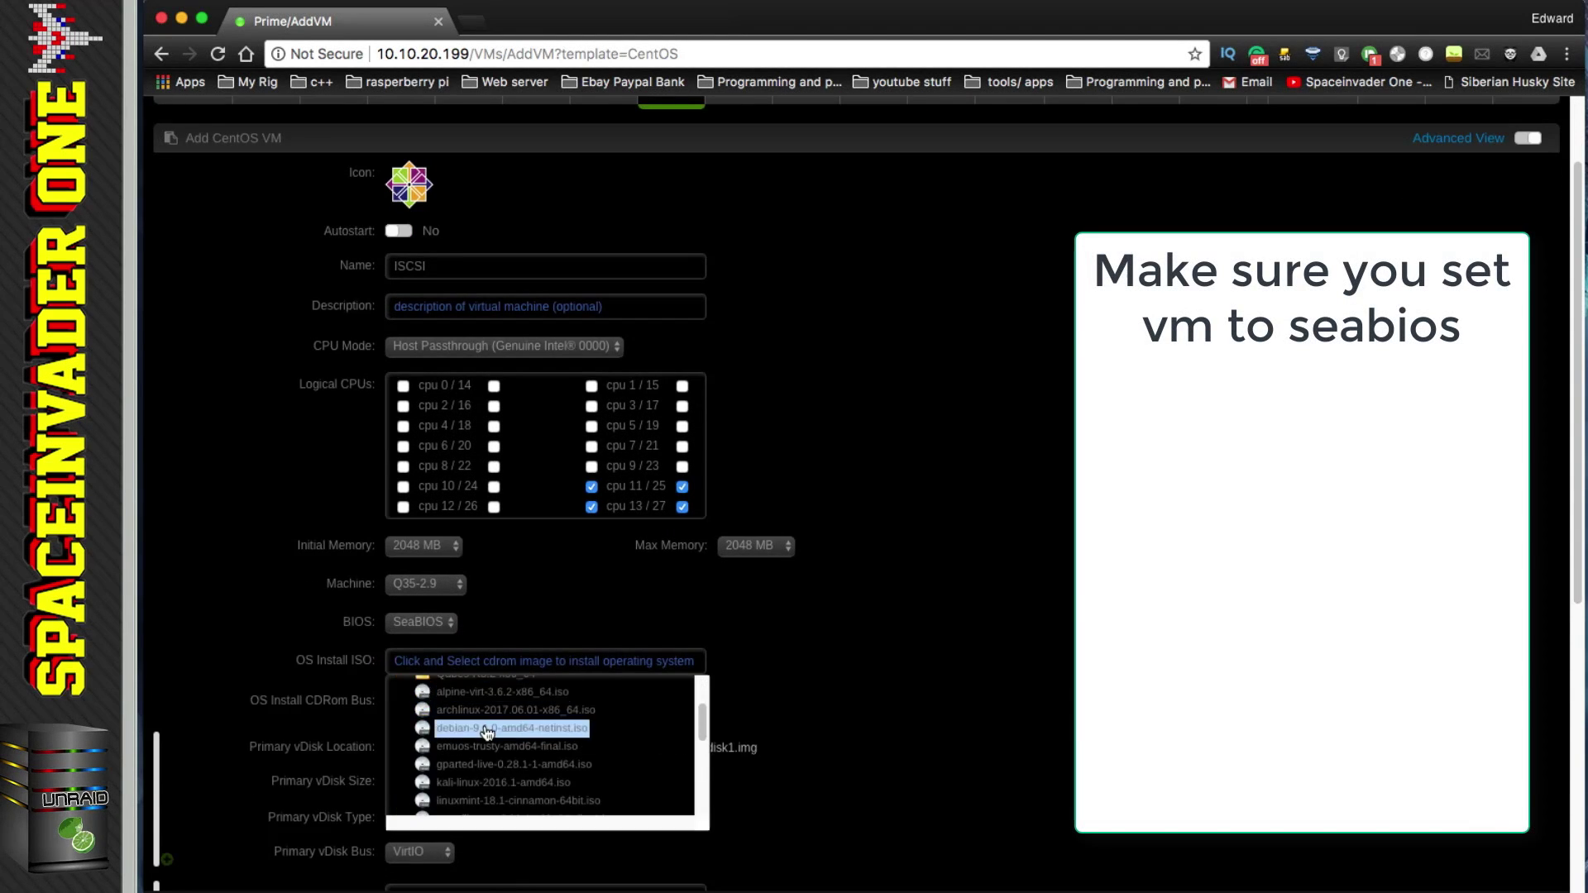
pyautogui.scroll(-1, 491, 747)
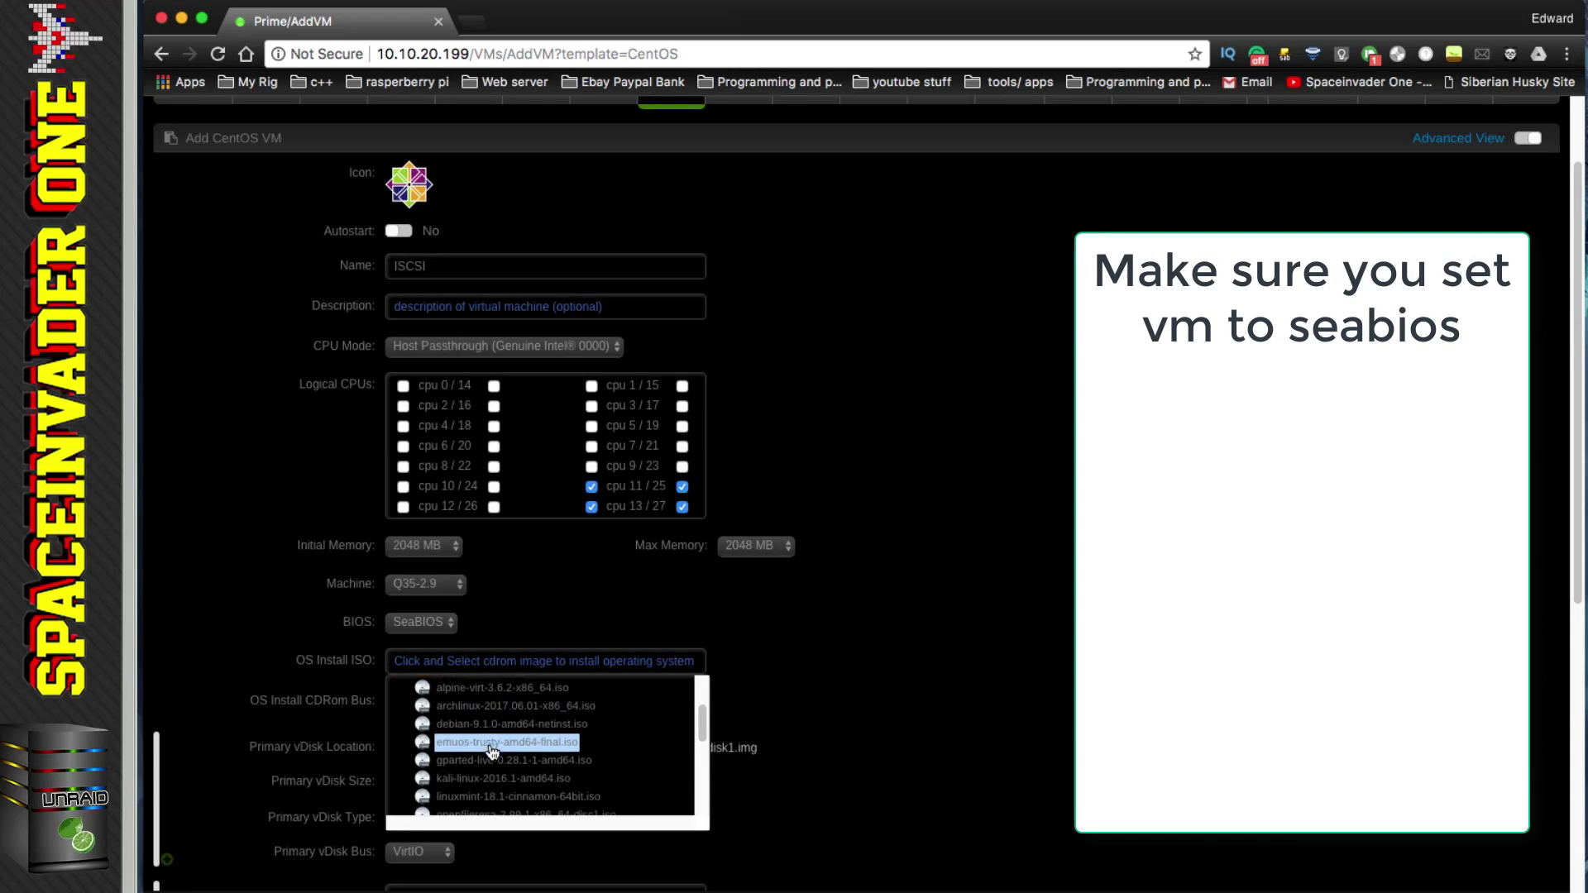
pyautogui.click(496, 800)
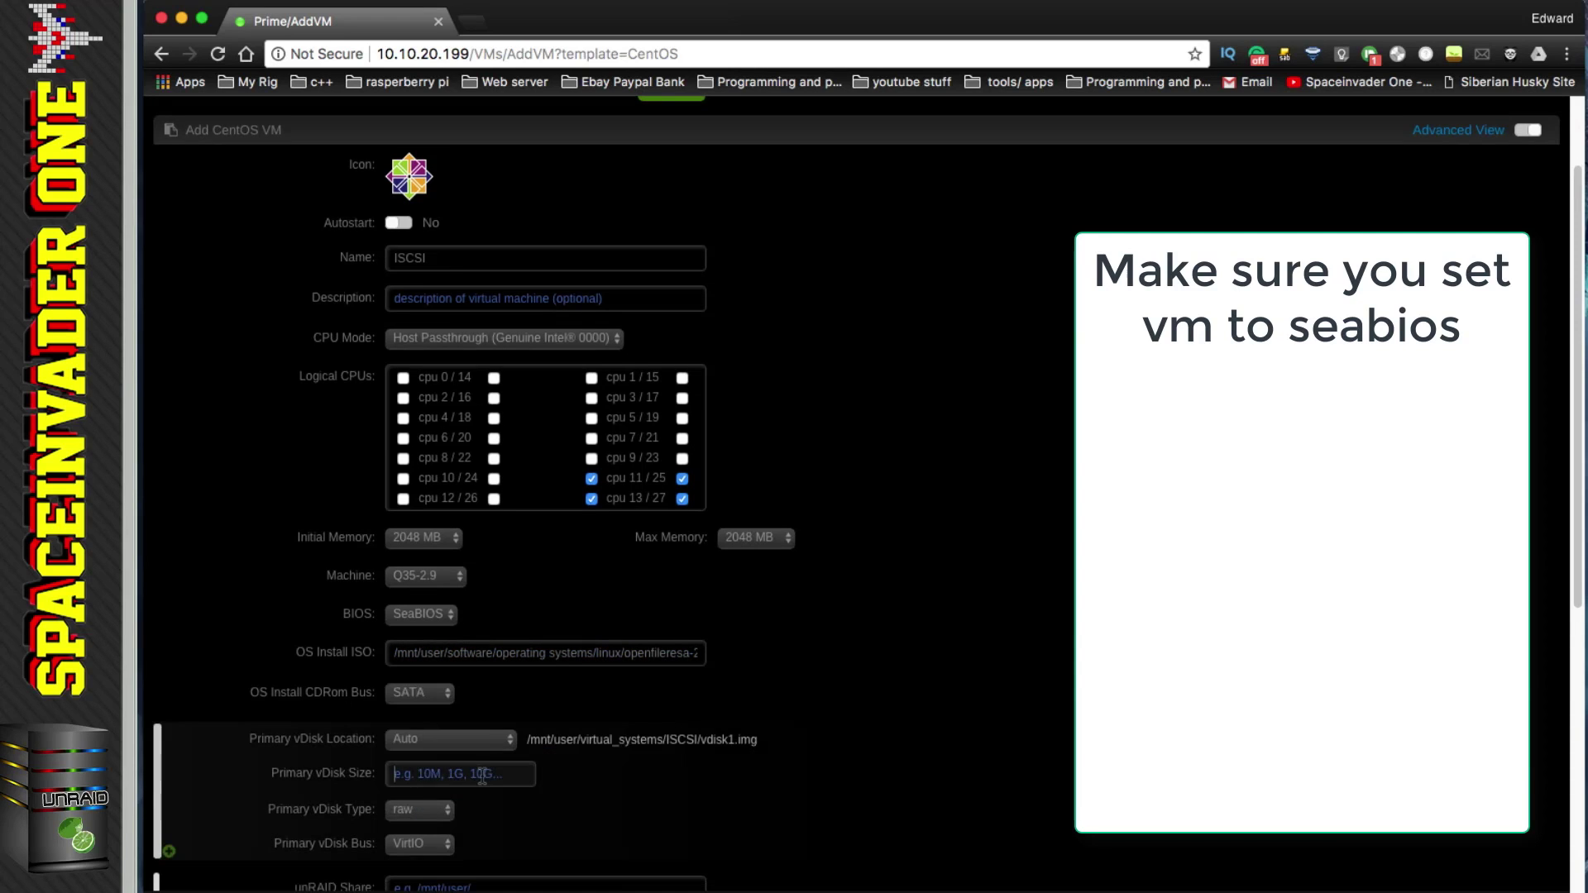
pyautogui.click(482, 776)
pyautogui.write('12g')
pyautogui.scroll(-2, 579, 786)
pyautogui.click(448, 772)
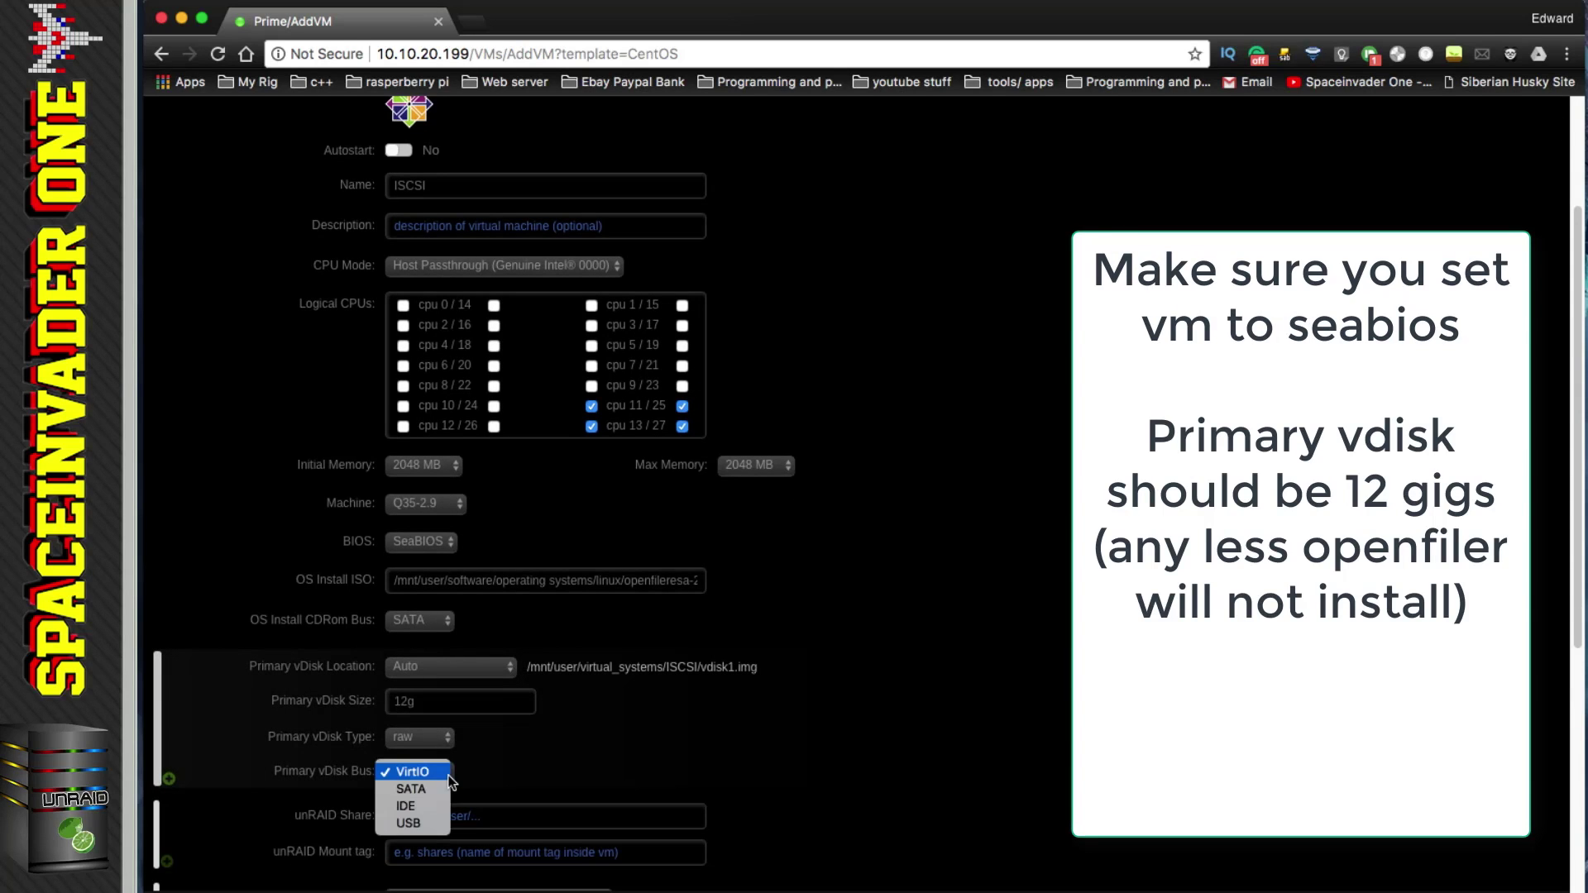
pyautogui.click(414, 790)
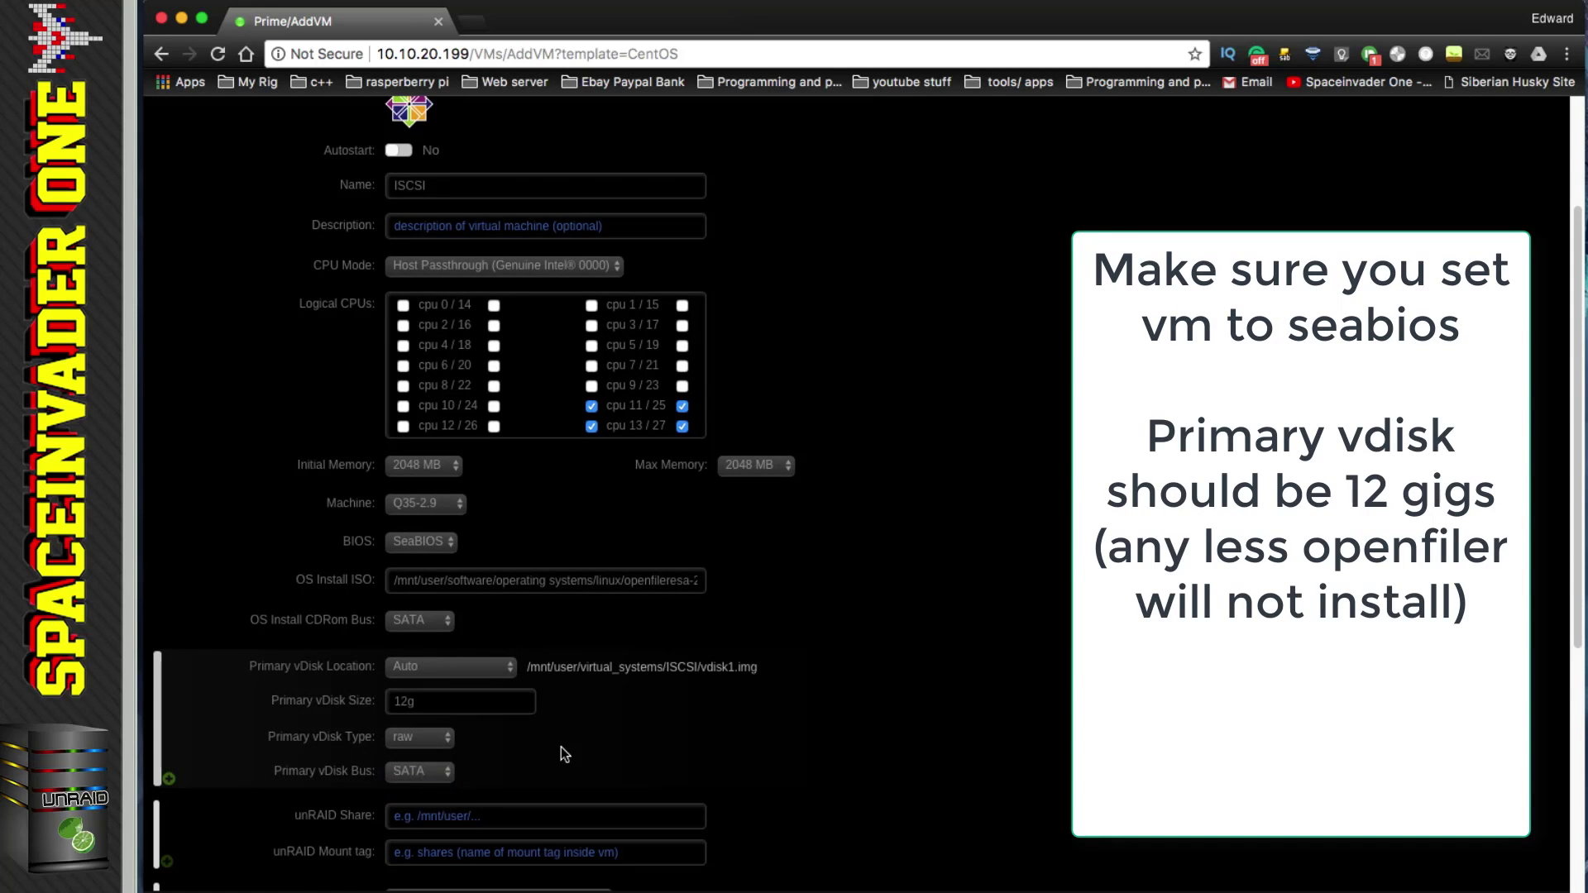
# Step: Create the ISCSI VM so it boots in its console
pyautogui.scroll(-2, 561, 748)
pyautogui.scroll(-4, 560, 747)
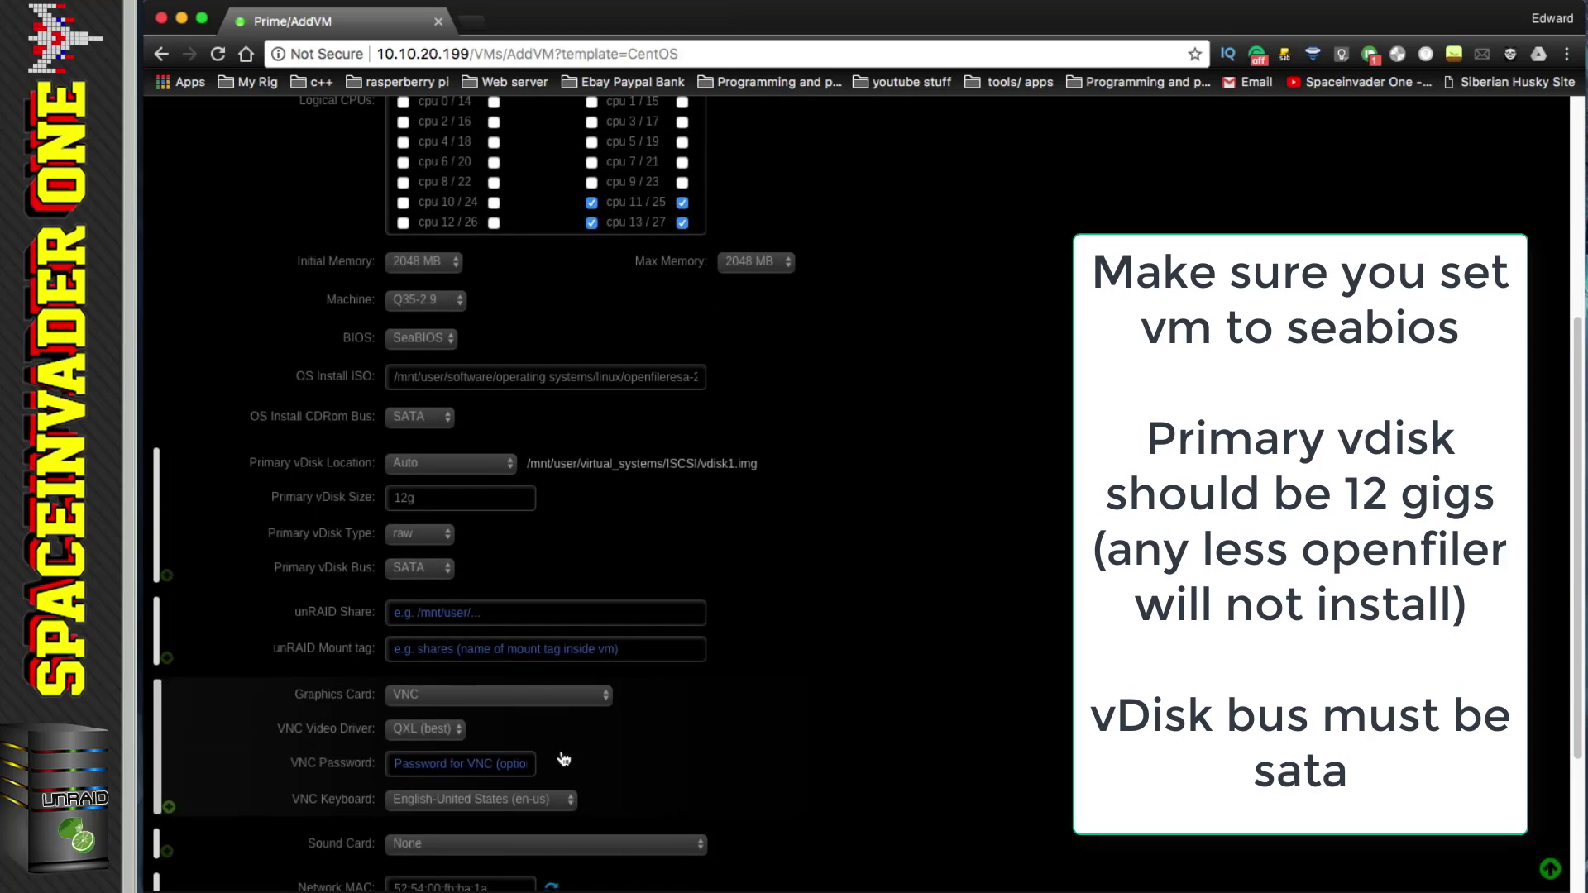
pyautogui.scroll(-3, 564, 759)
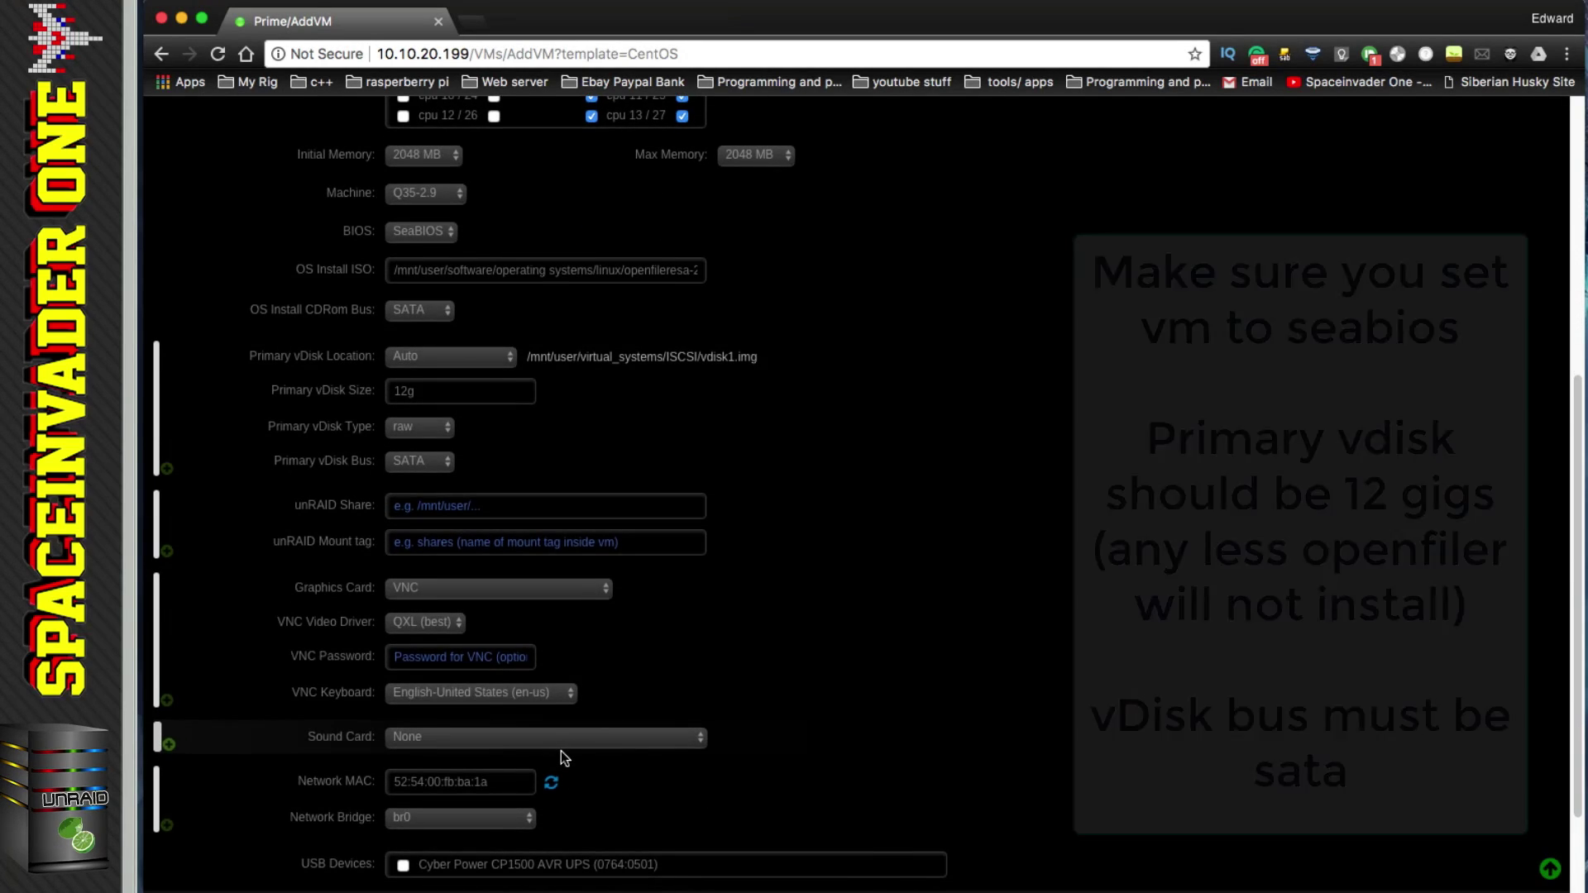
pyautogui.scroll(-1, 561, 751)
pyautogui.scroll(-2, 561, 749)
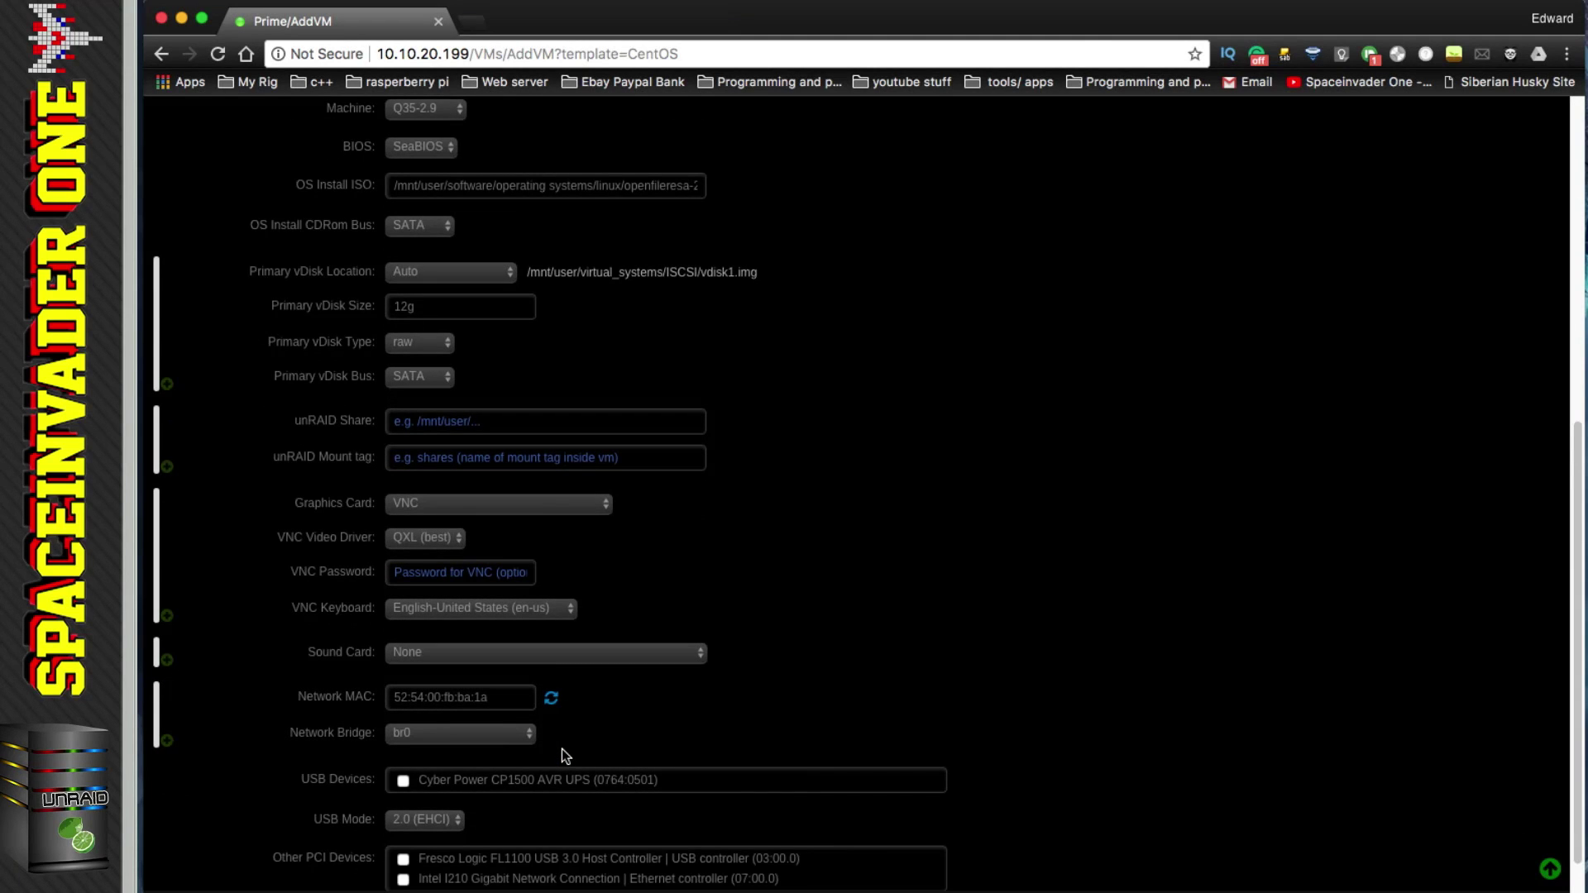
pyautogui.scroll(-3, 563, 748)
pyautogui.click(418, 862)
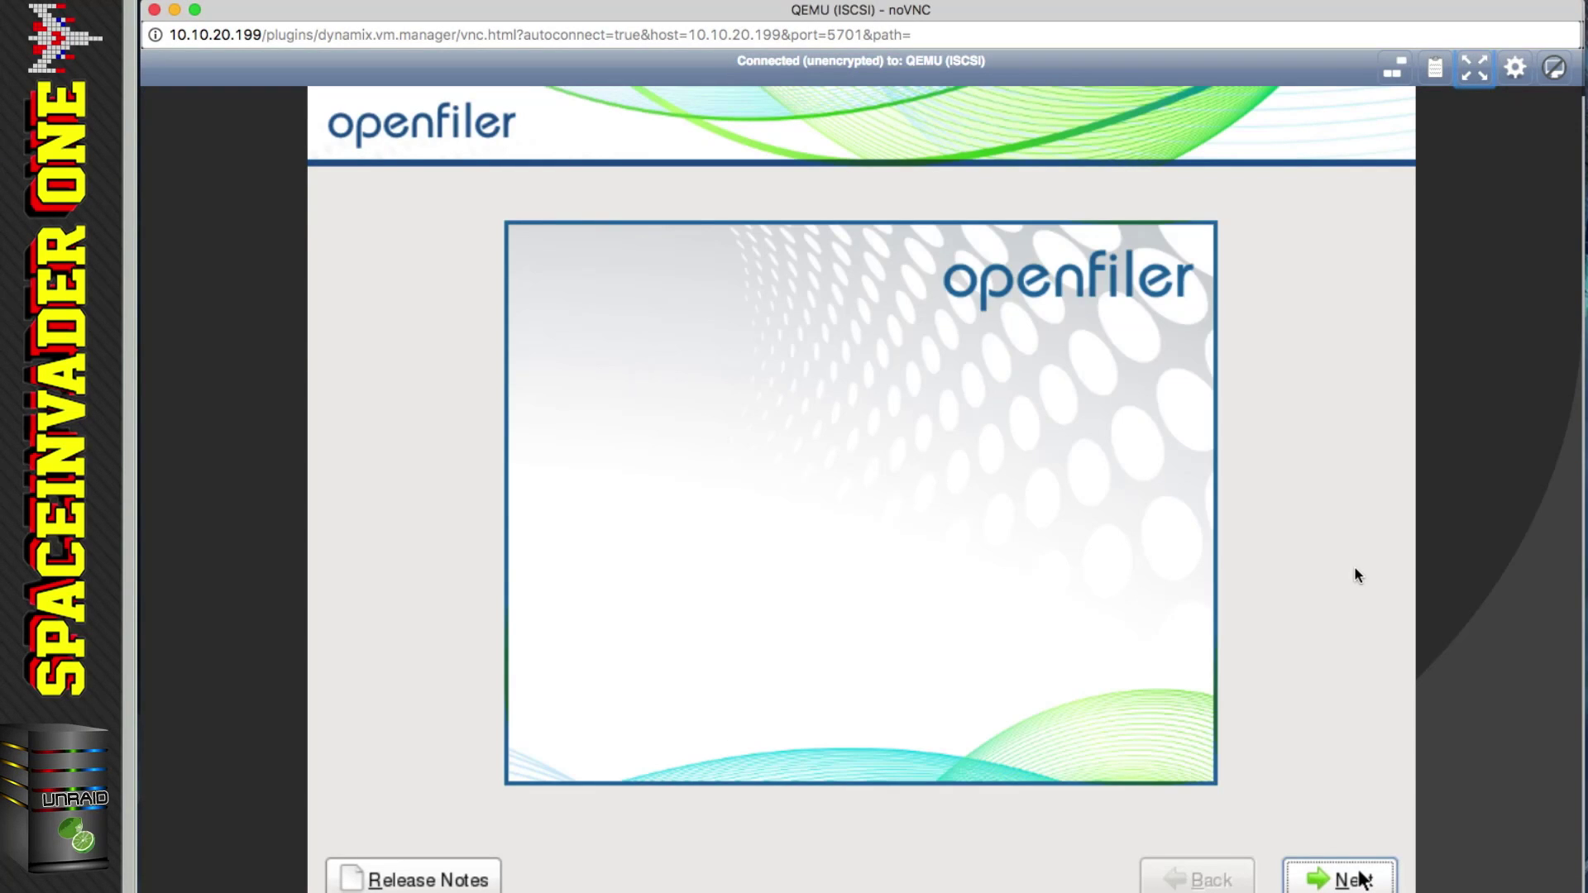
# Step: Begin the Openfiler install, initialize the drive and accept the default layout, removing all partitions
pyautogui.click(1354, 880)
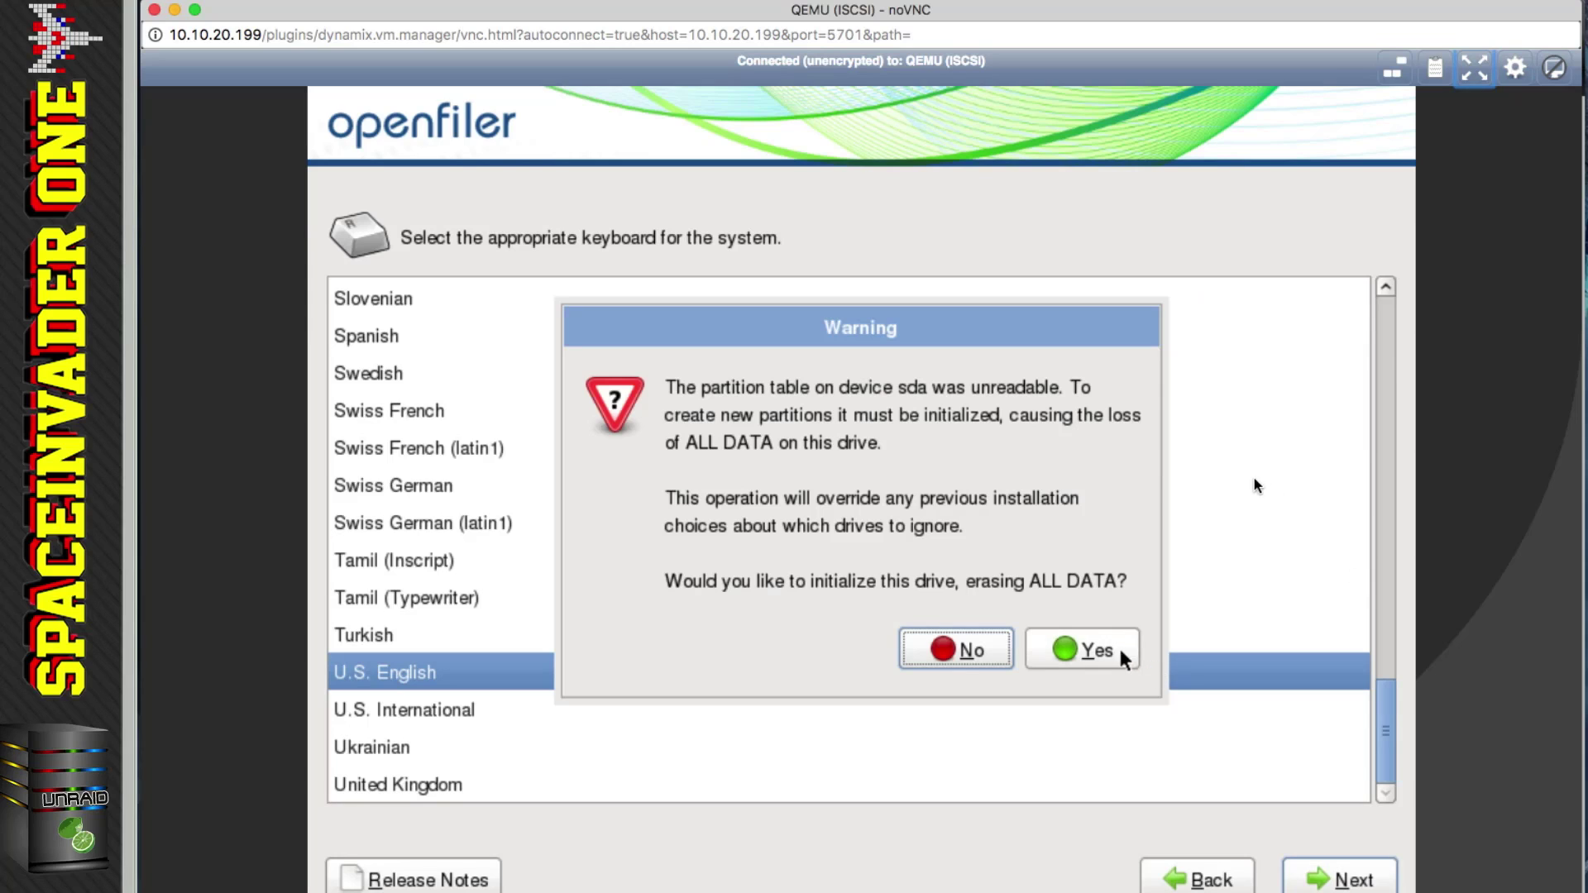
pyautogui.click(1123, 657)
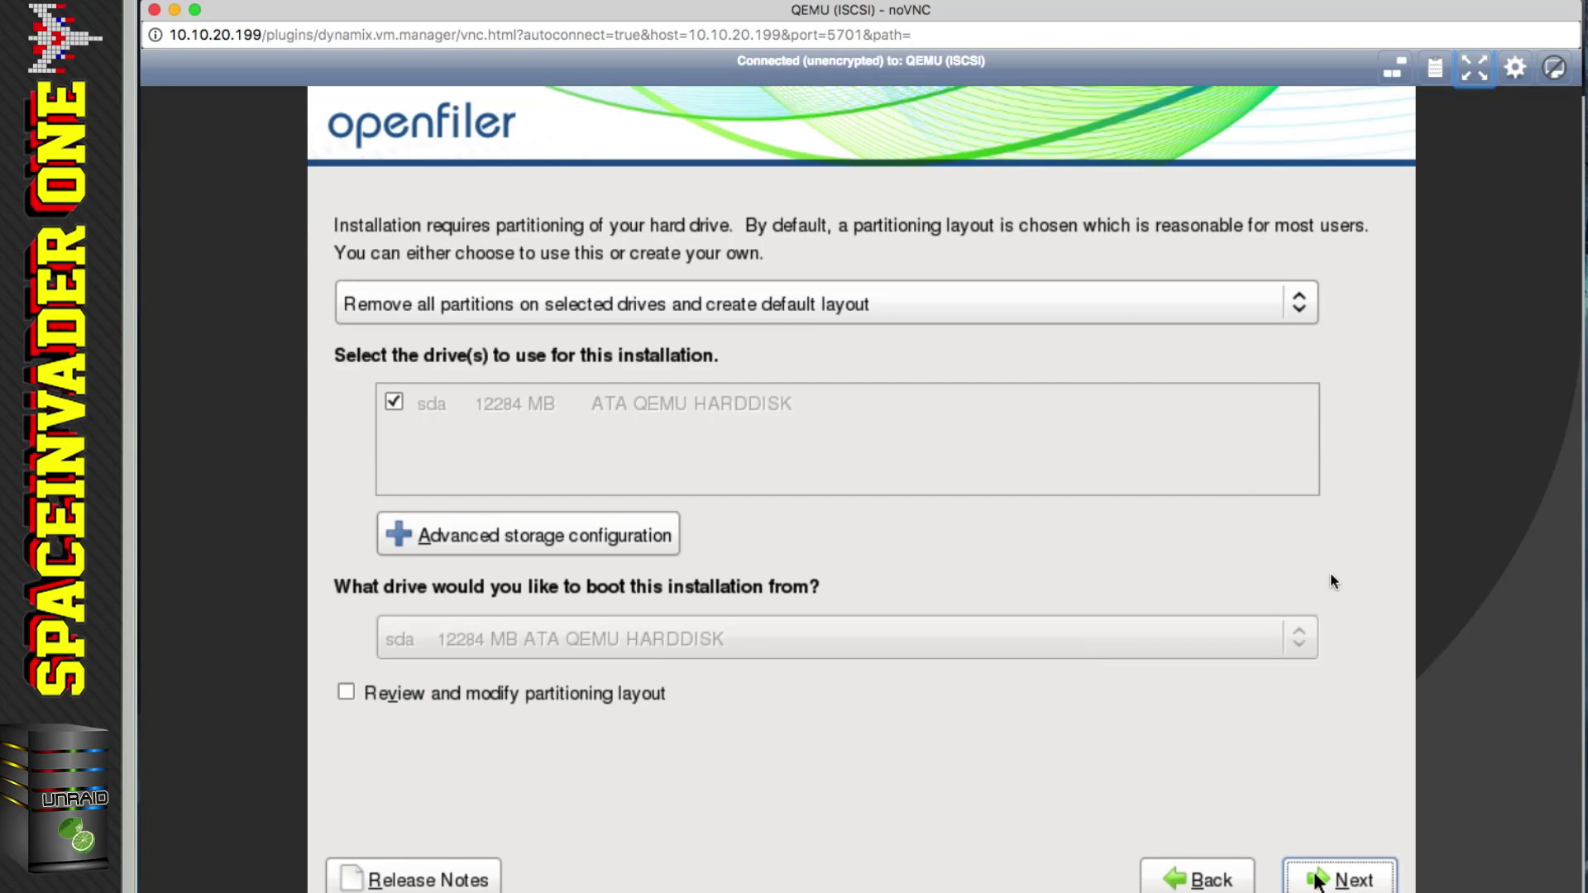
pyautogui.click(1320, 880)
pyautogui.click(1075, 621)
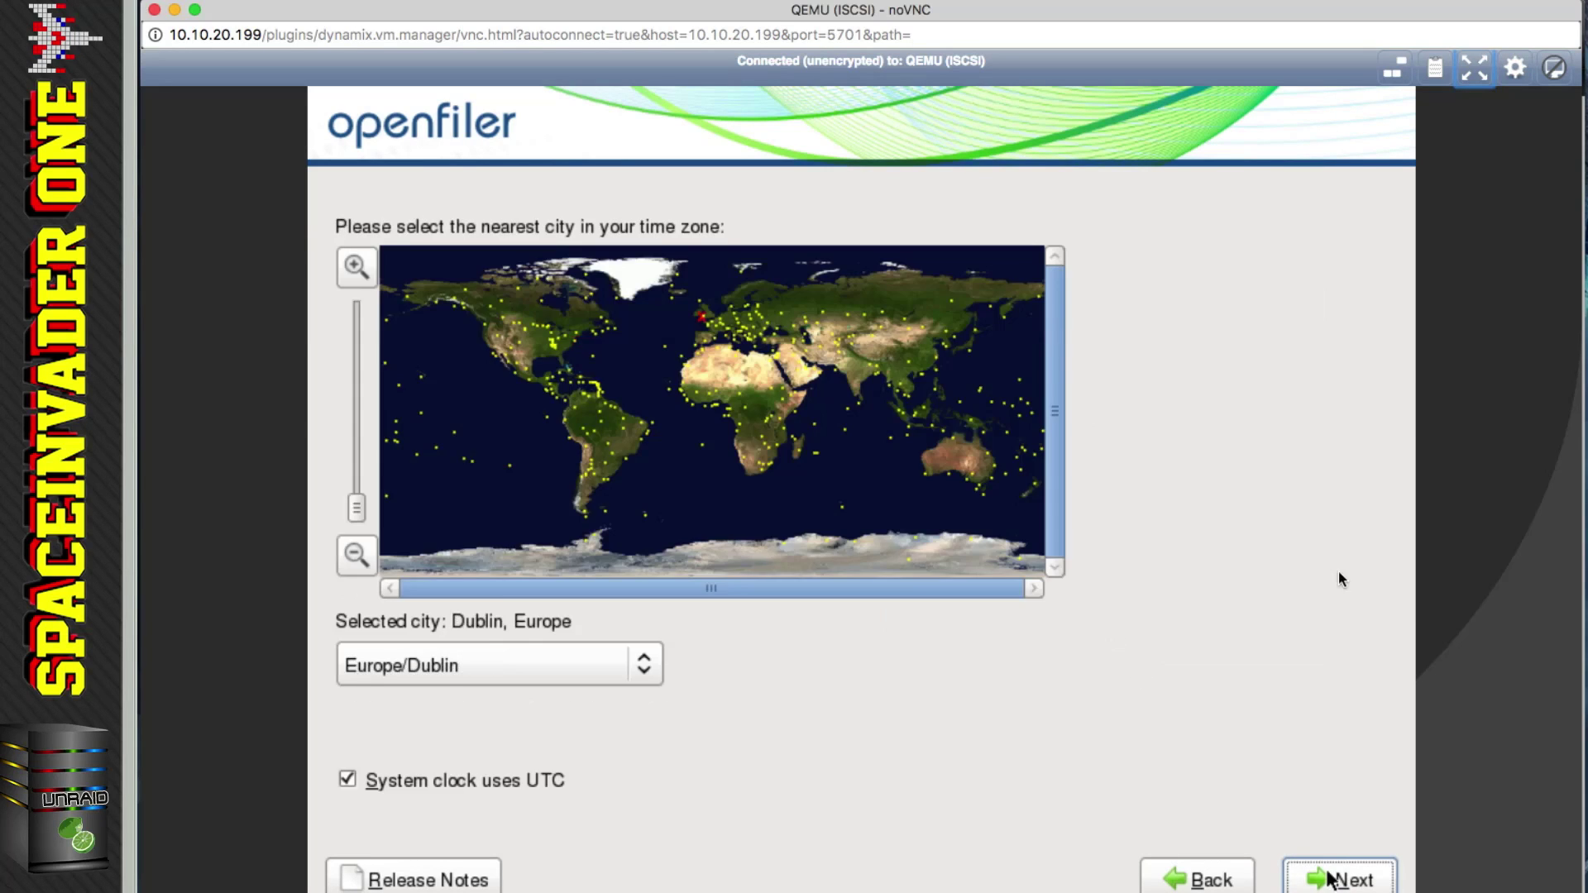
# Step: Keep the Europe/Dublin time zone, set and confirm the root password, and start installing
pyautogui.press('Return')
pyautogui.write('*************')
pyautogui.press('Tab')
pyautogui.write('*************')
pyautogui.press('Return')
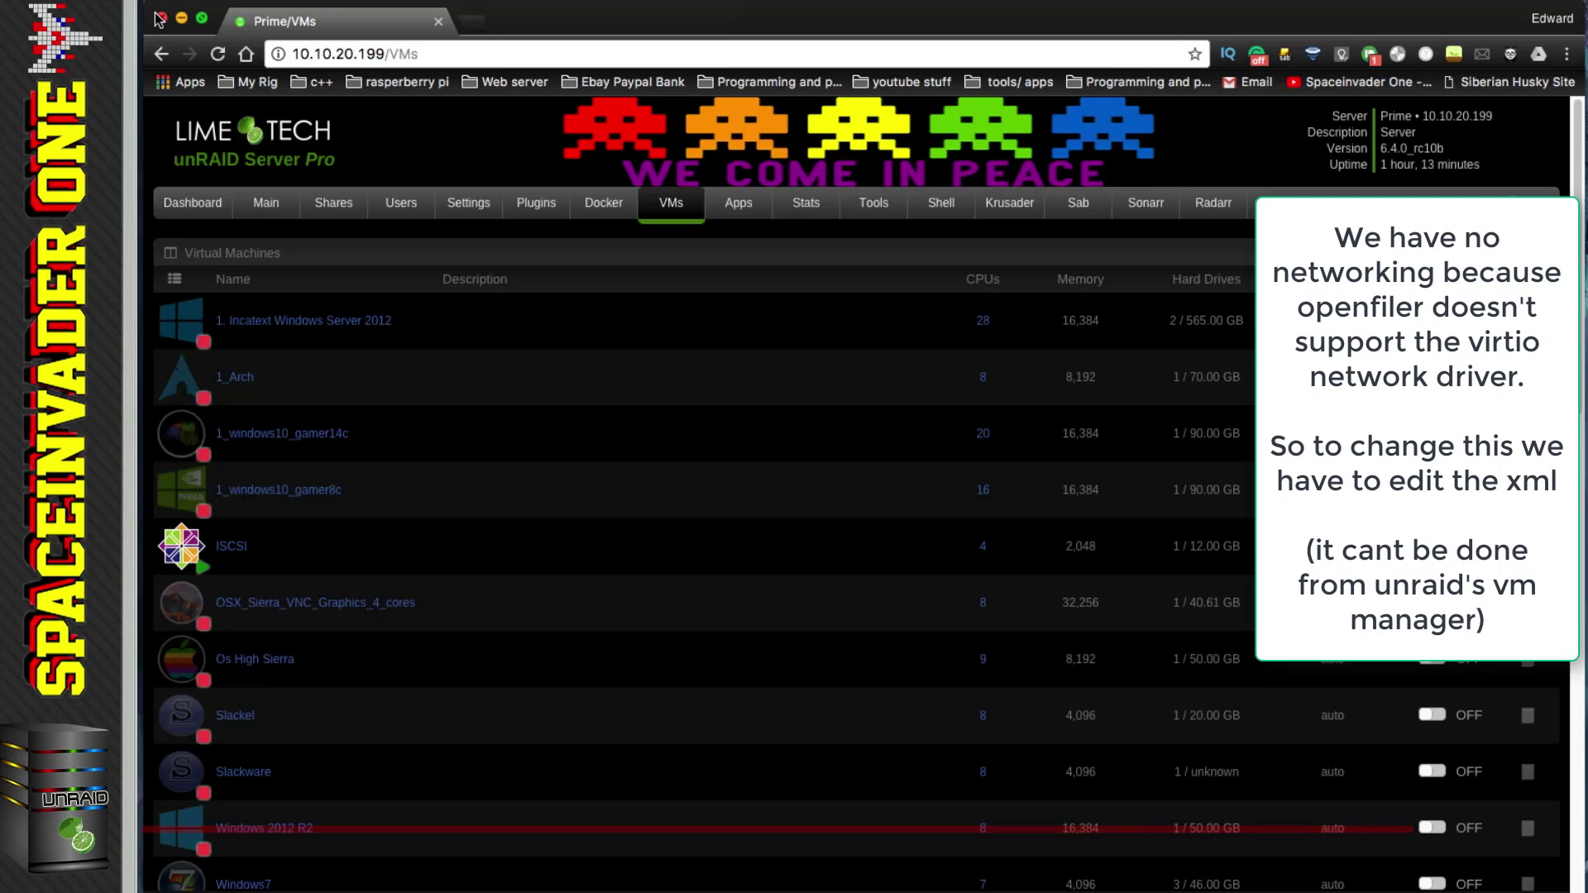
# Step: Edit the ISCSI VM's XML to change the network model from virtio to e1000-82545em, and save
pyautogui.click(184, 546)
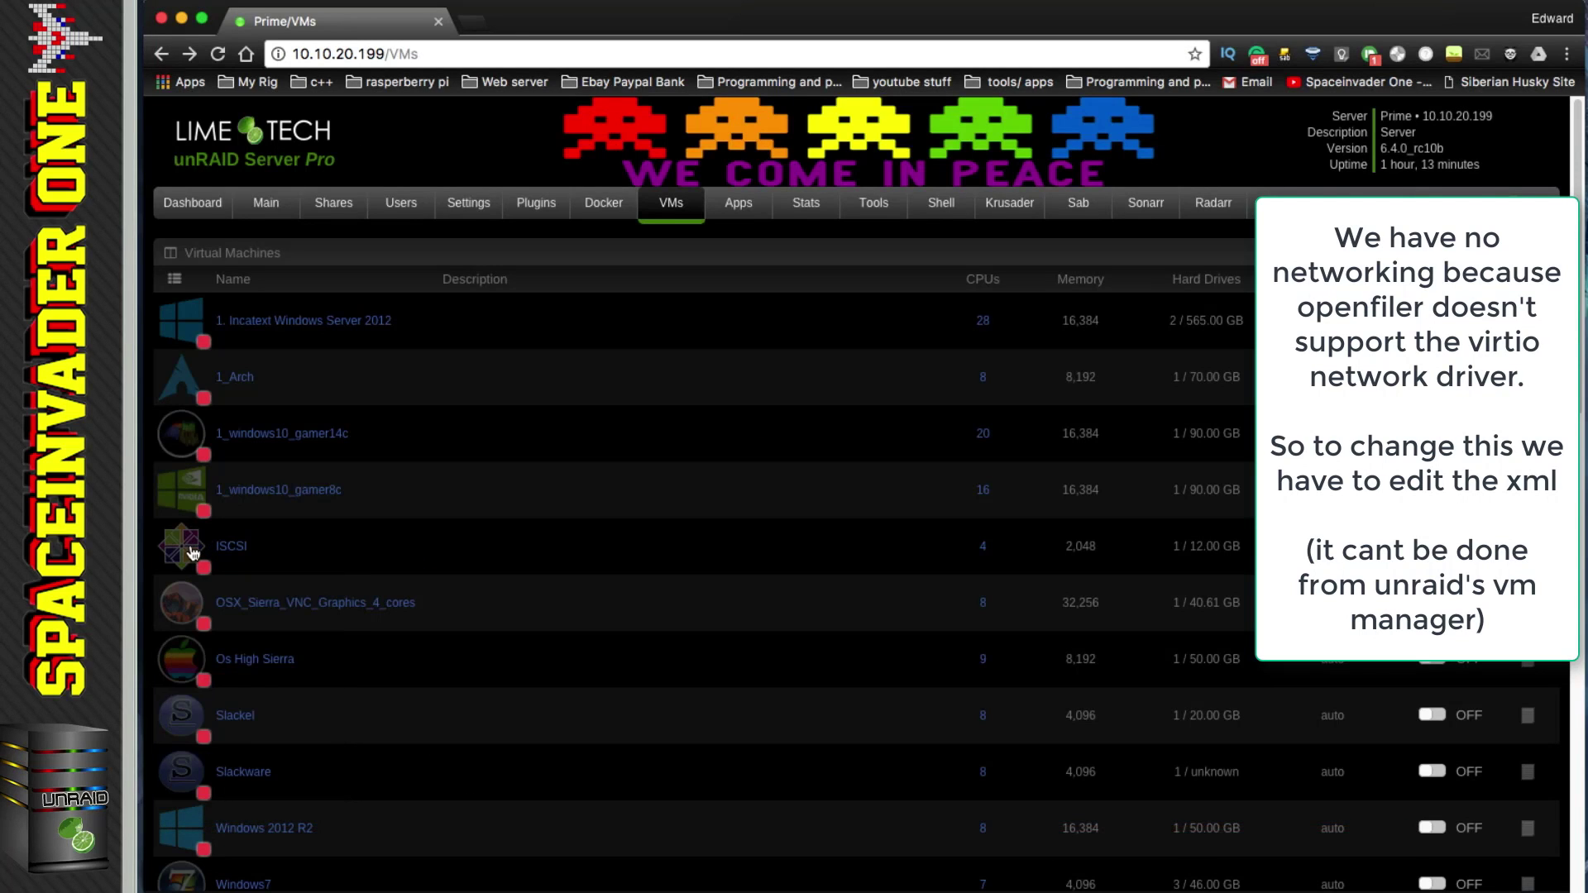
pyautogui.click(190, 548)
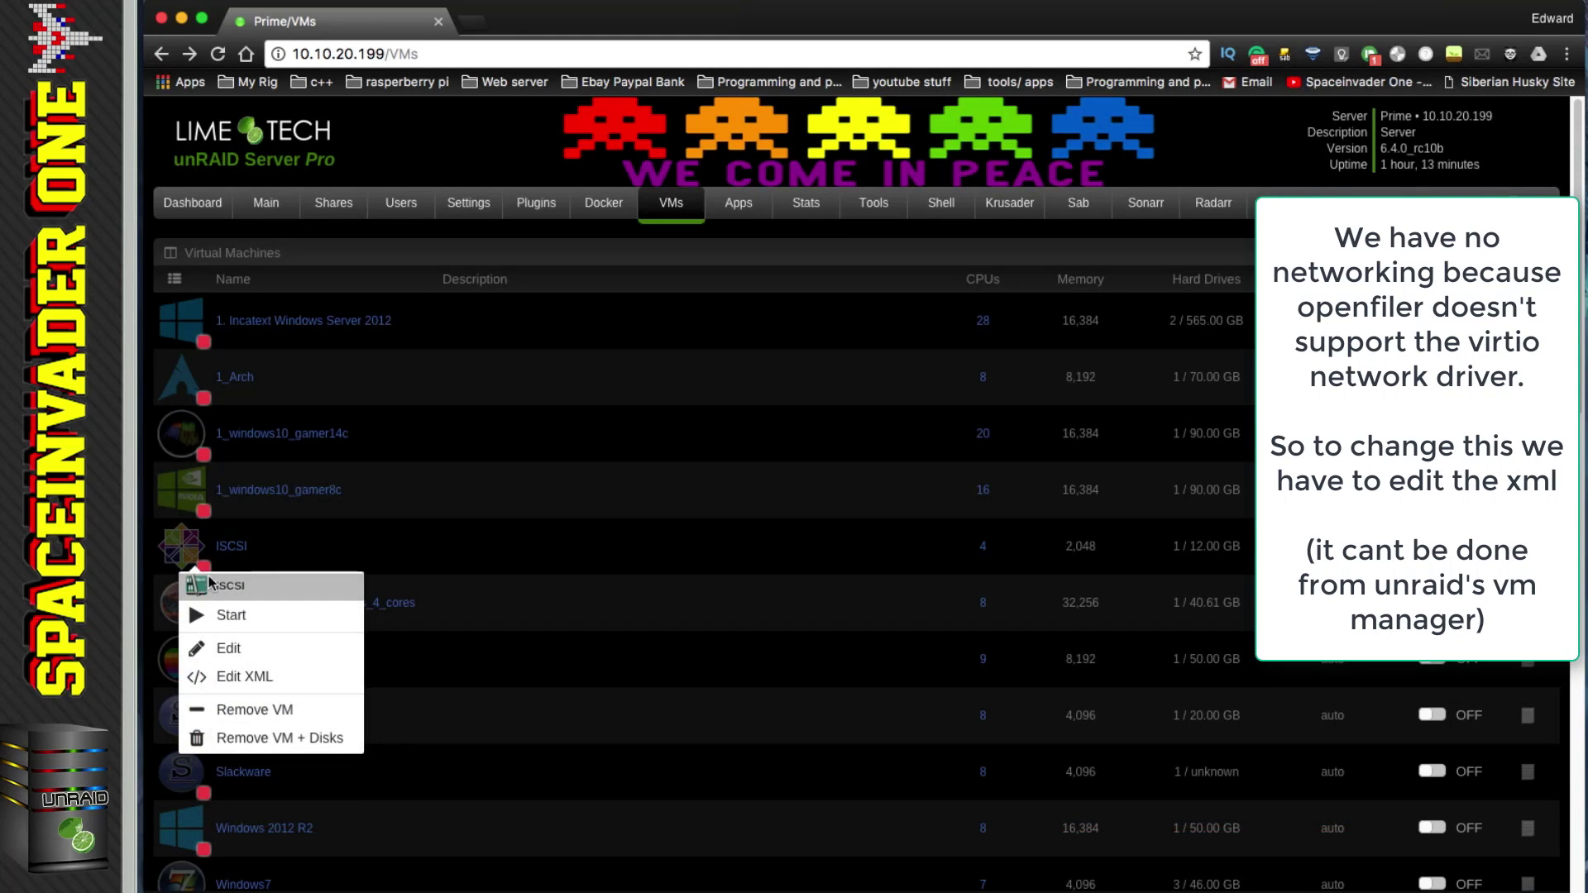
pyautogui.click(234, 676)
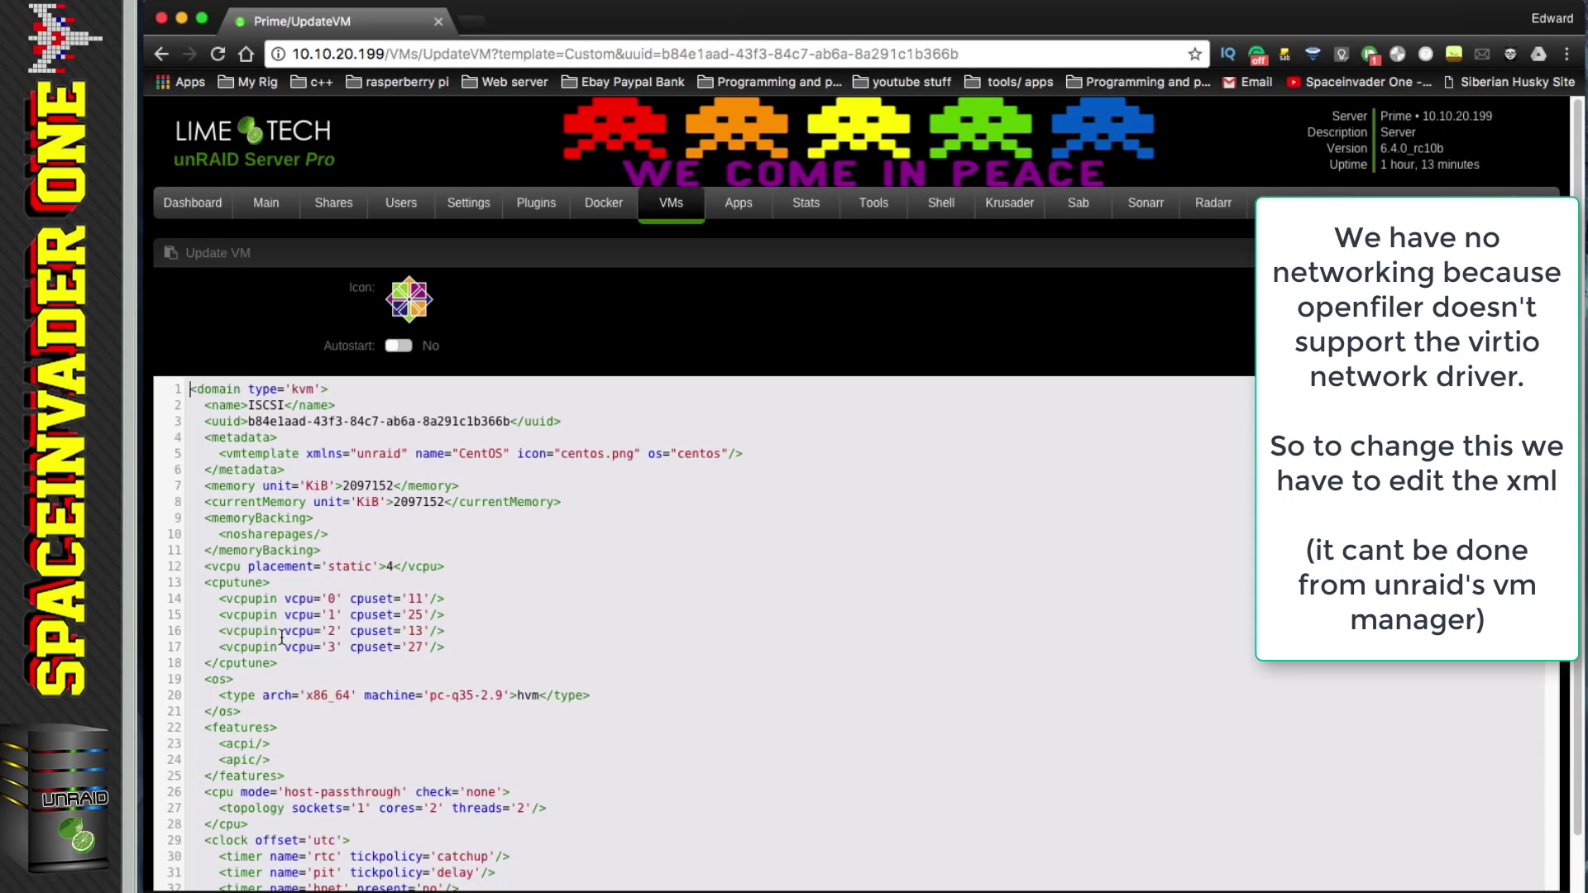
pyautogui.scroll(-20, 281, 637)
pyautogui.moveTo(399, 393); pyautogui.dragTo(235, 391)
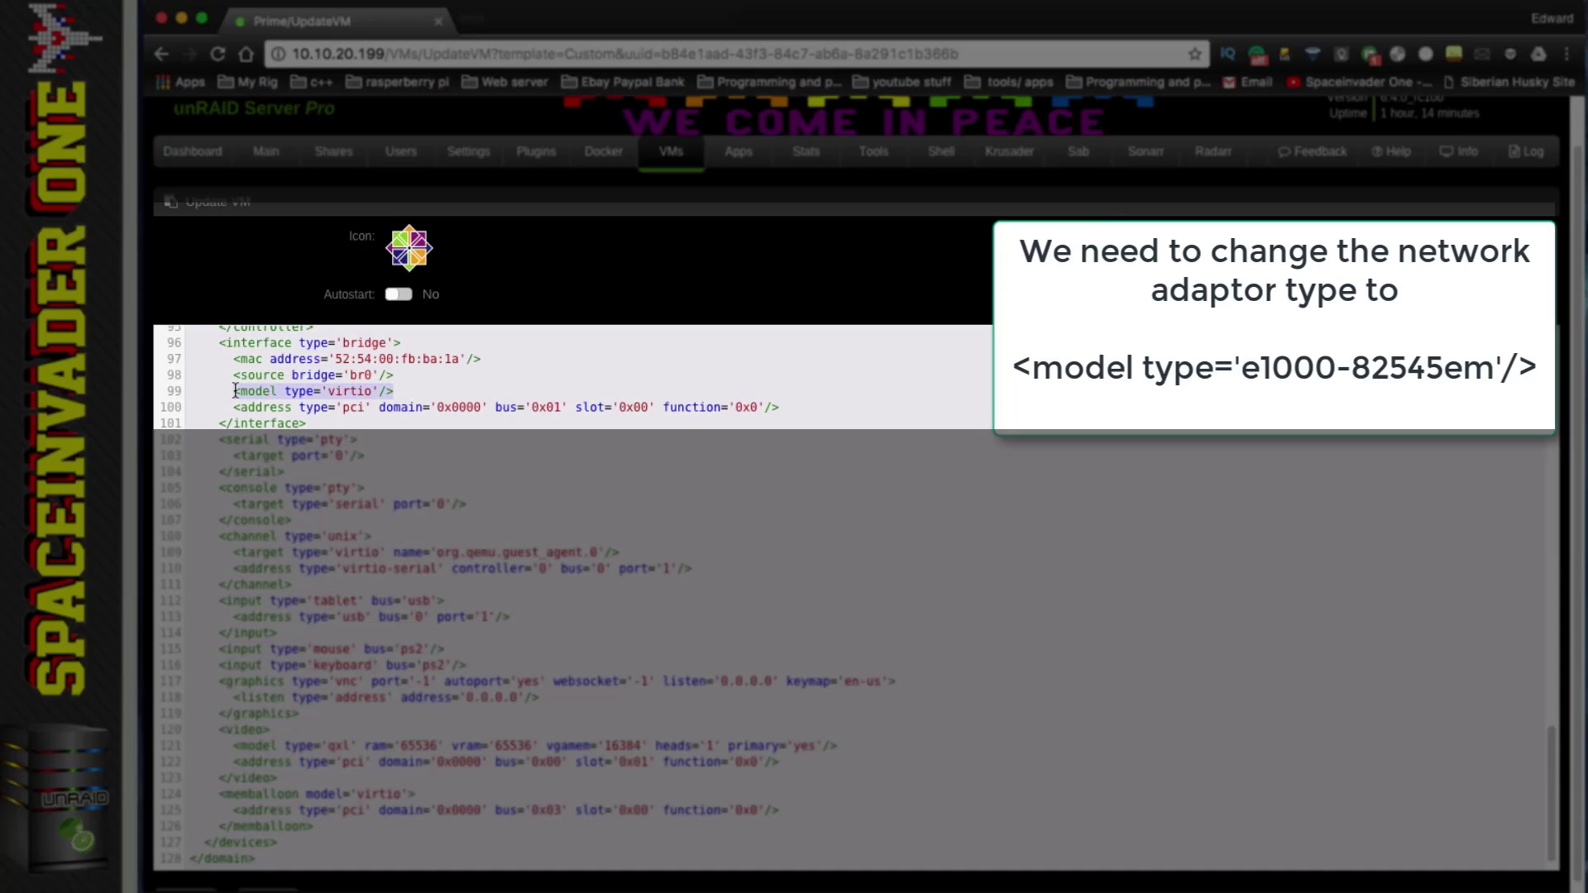
pyautogui.rightClick(236, 391)
pyautogui.click(281, 519)
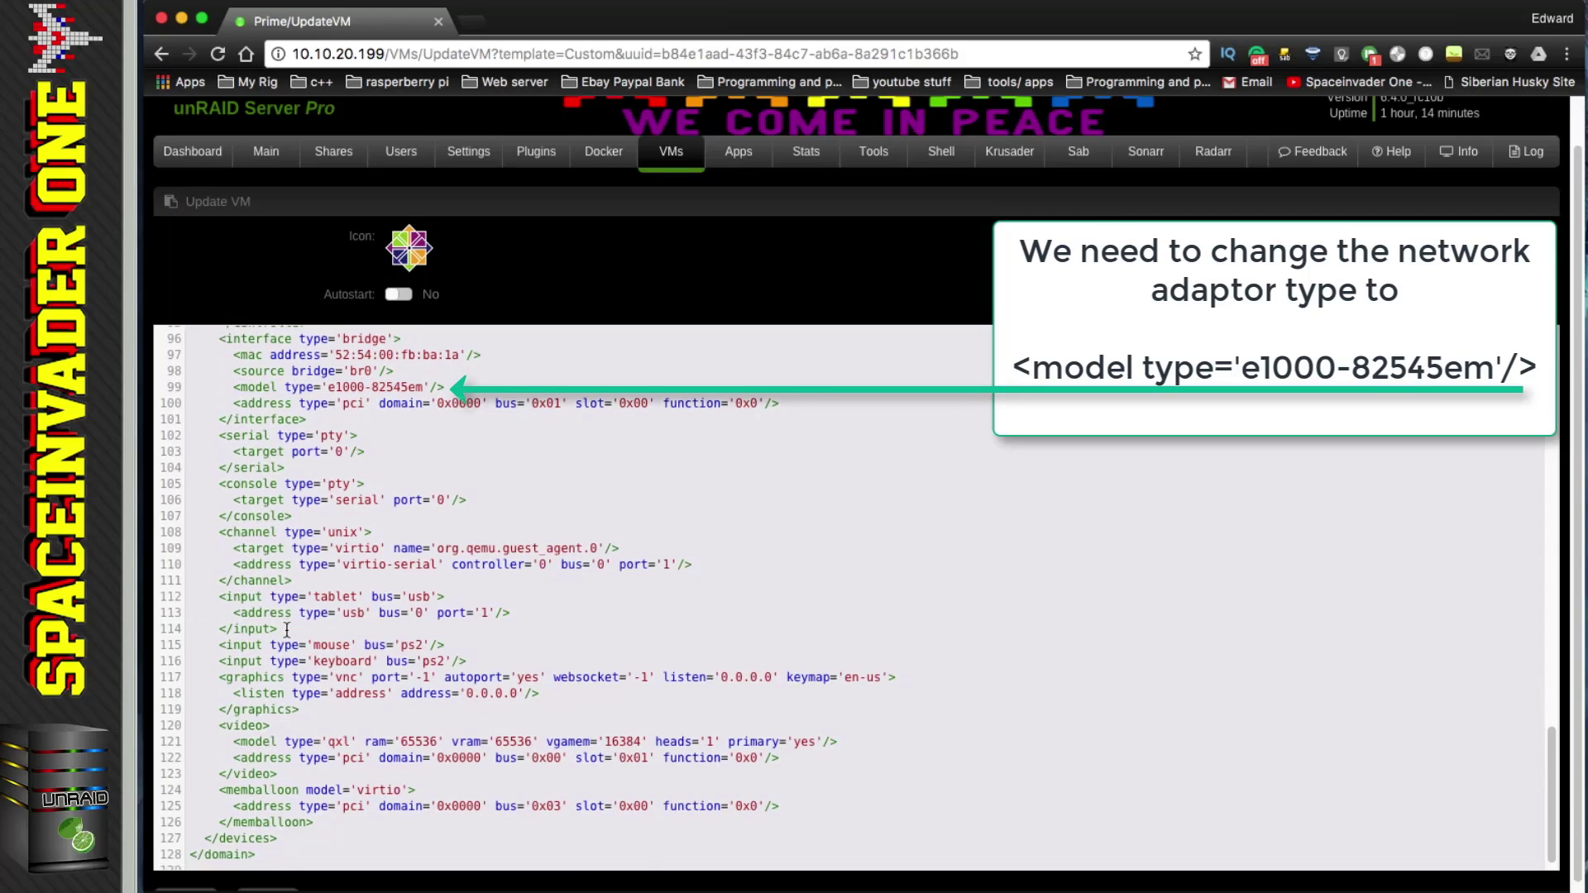
pyautogui.scroll(-2, 249, 703)
pyautogui.click(209, 869)
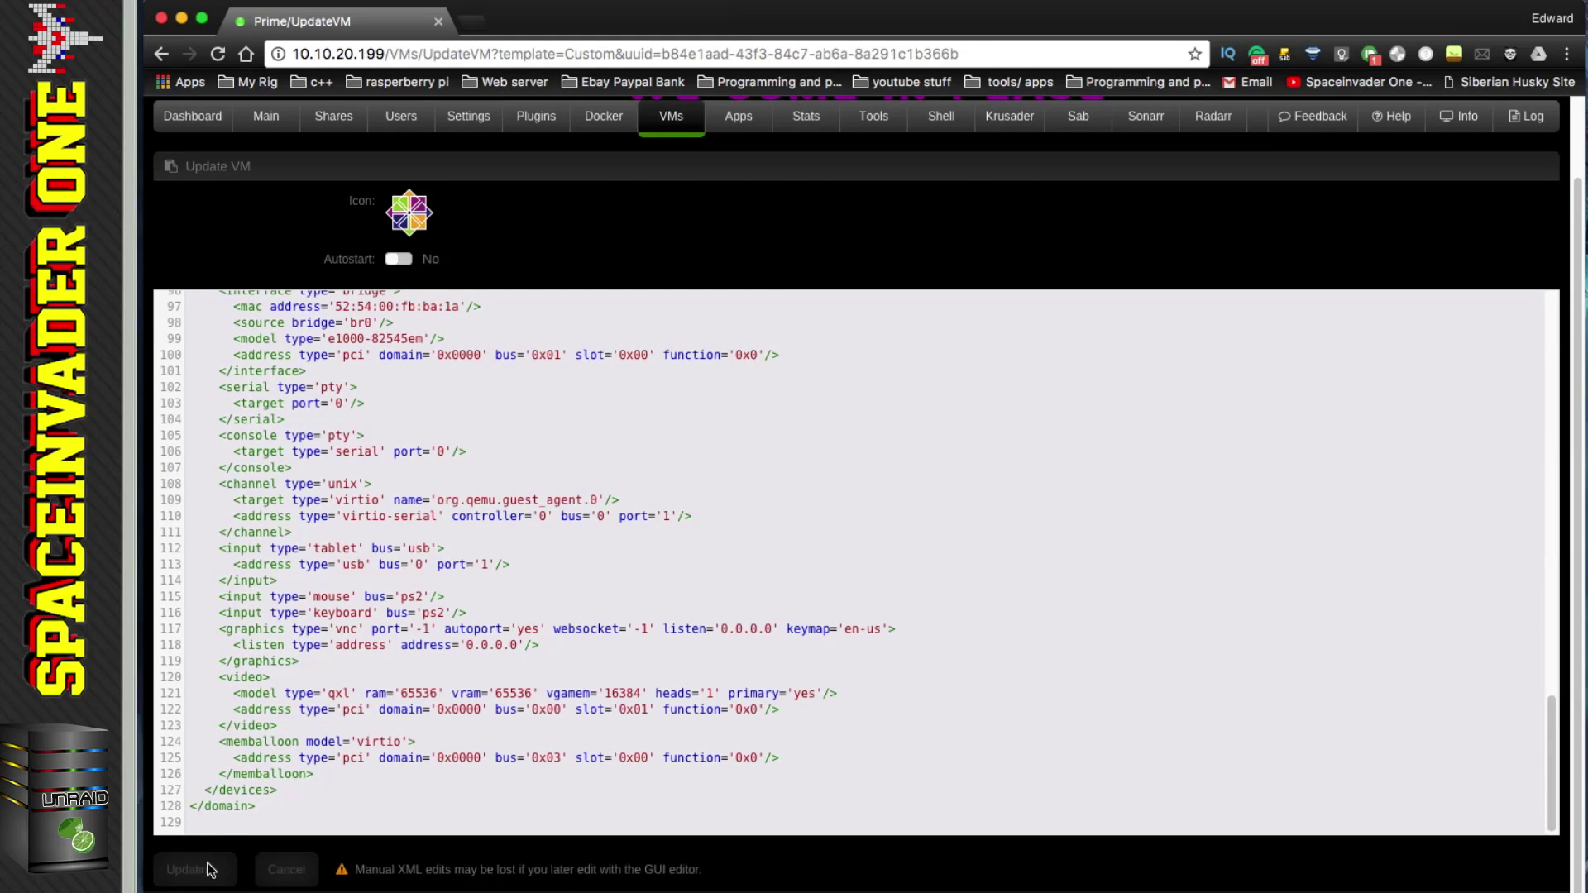
pyautogui.click(182, 546)
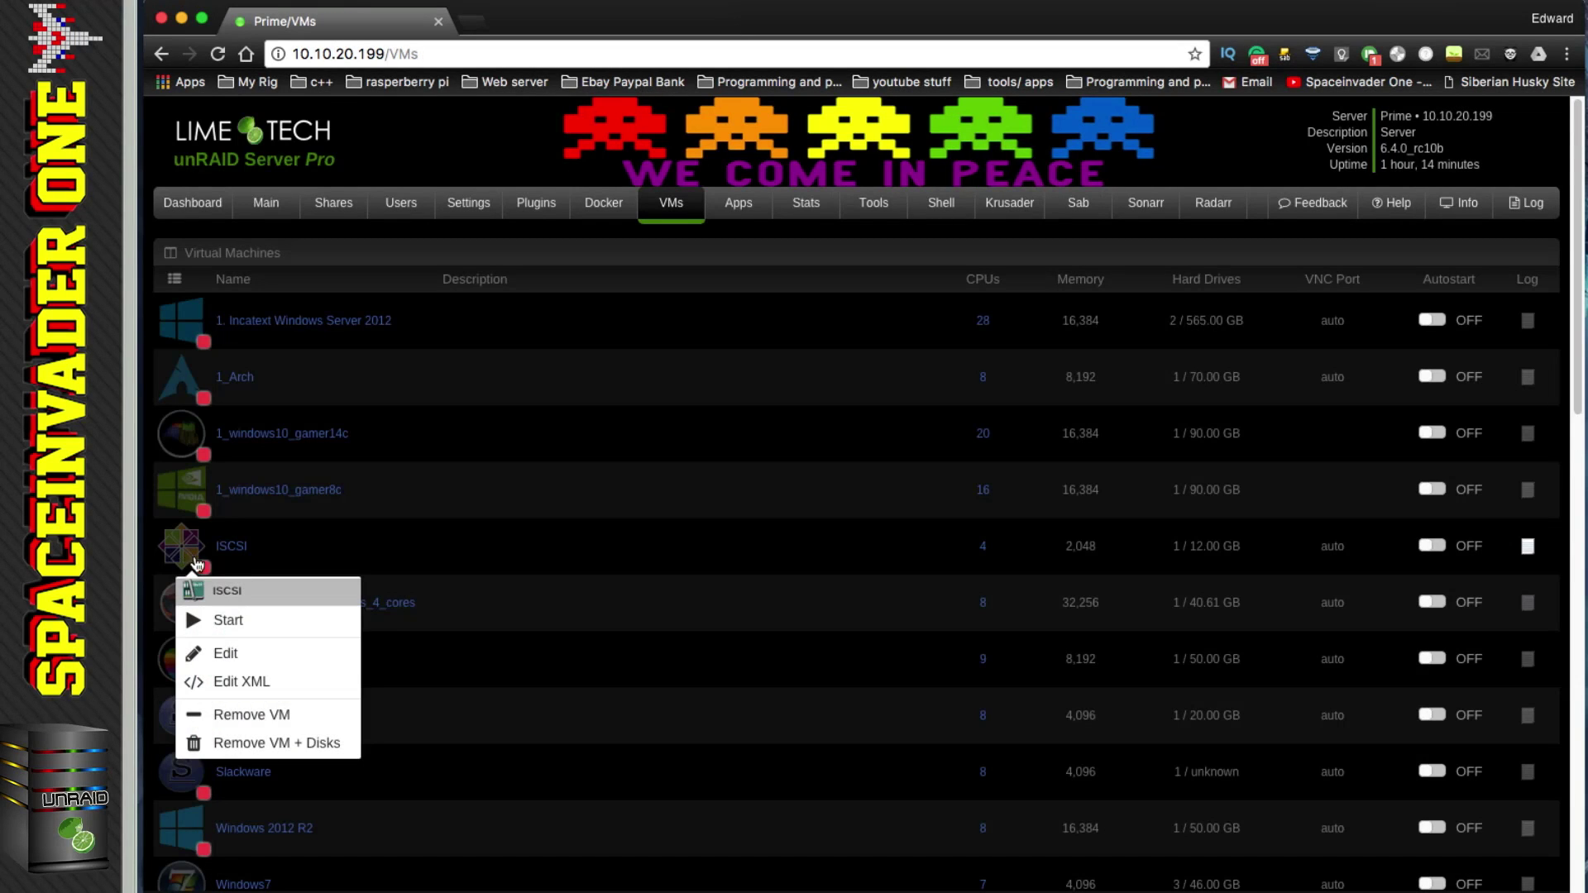
# Step: Start the ISCSI VM and enter its web admin address on port 446 in a new tab
pyautogui.click(225, 620)
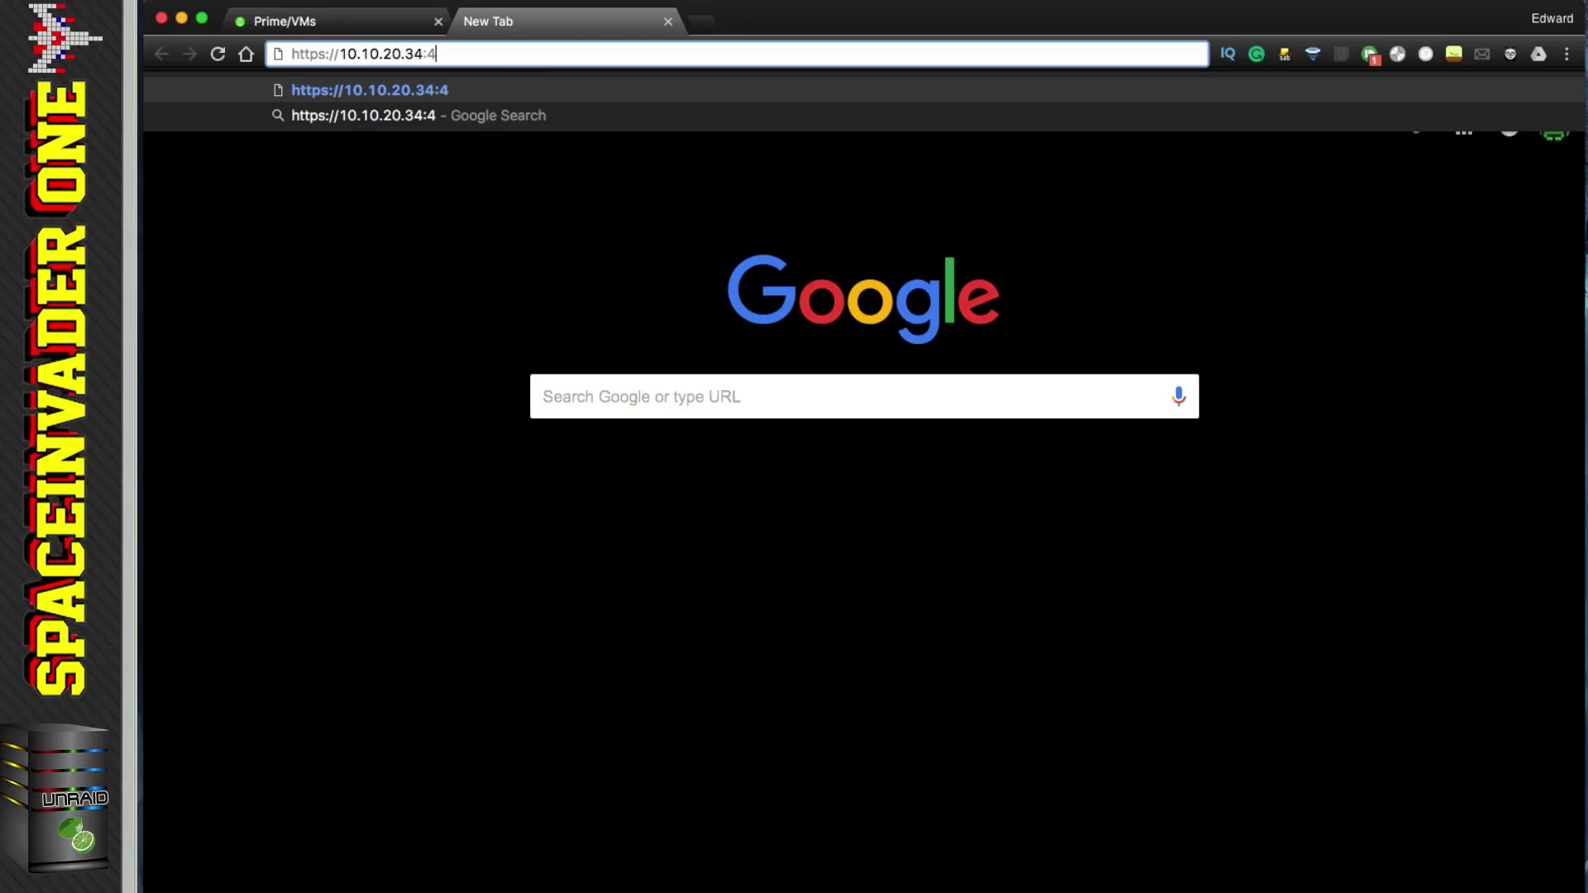
pyautogui.write('46')
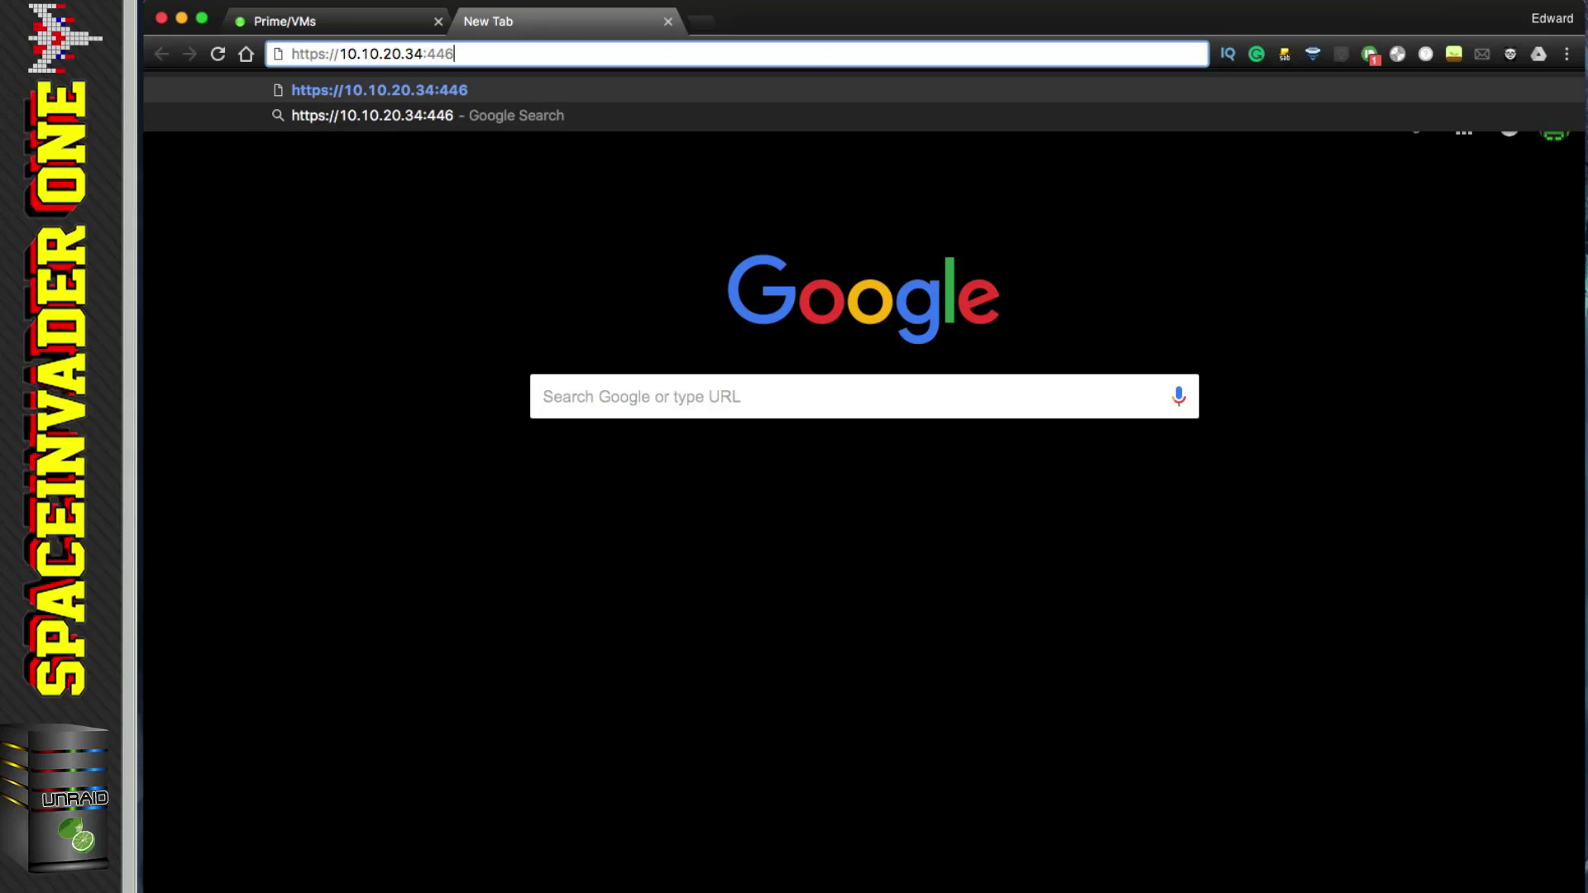
pyautogui.press('Return')
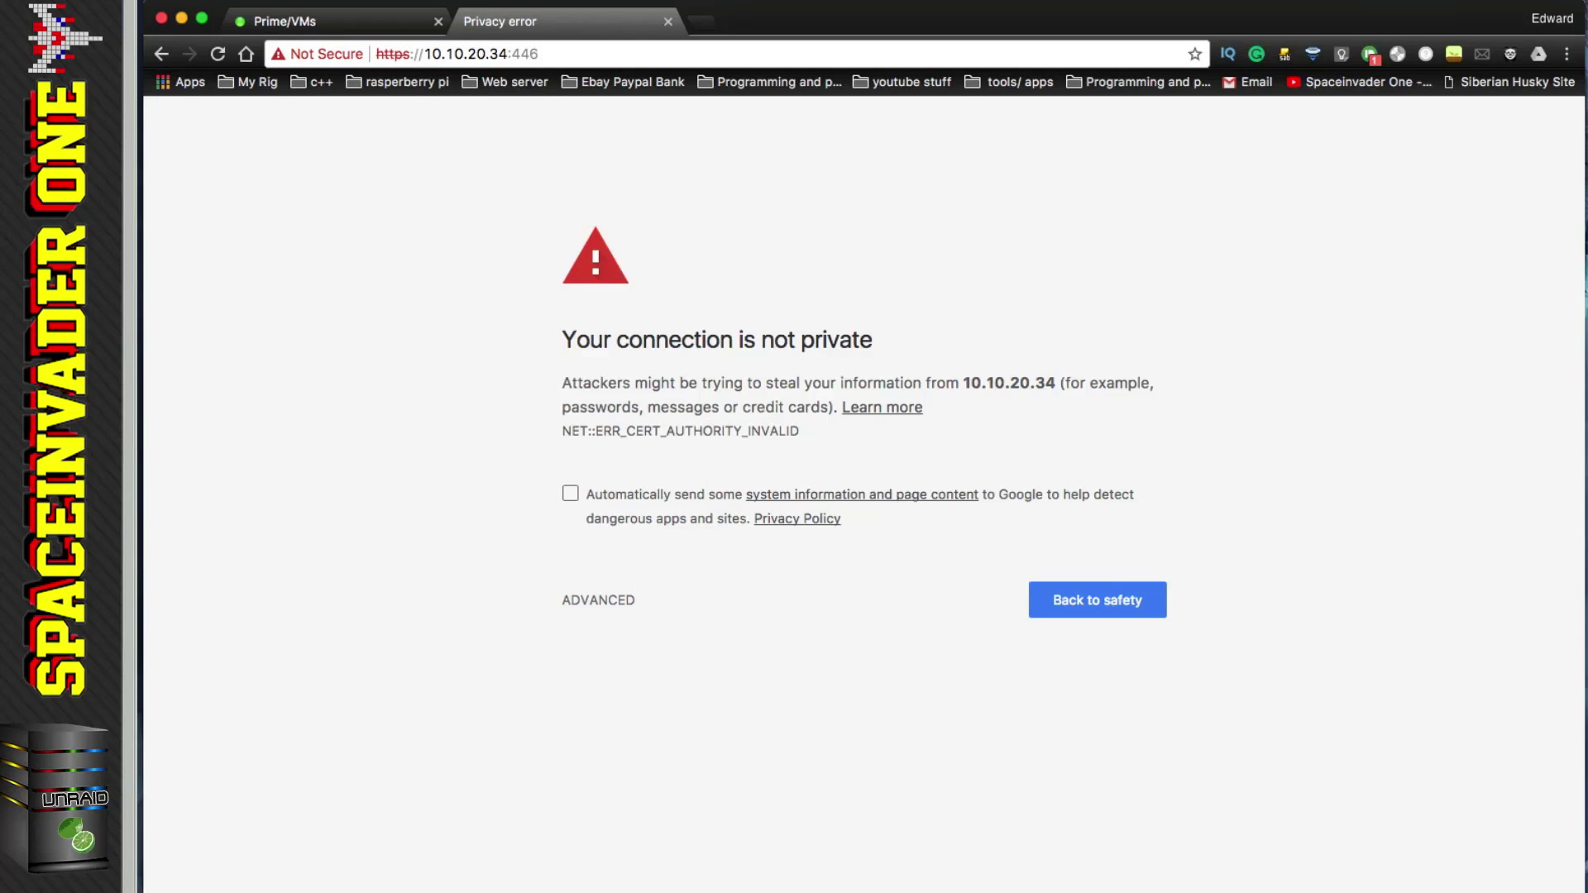
pyautogui.click(599, 598)
pyautogui.click(662, 756)
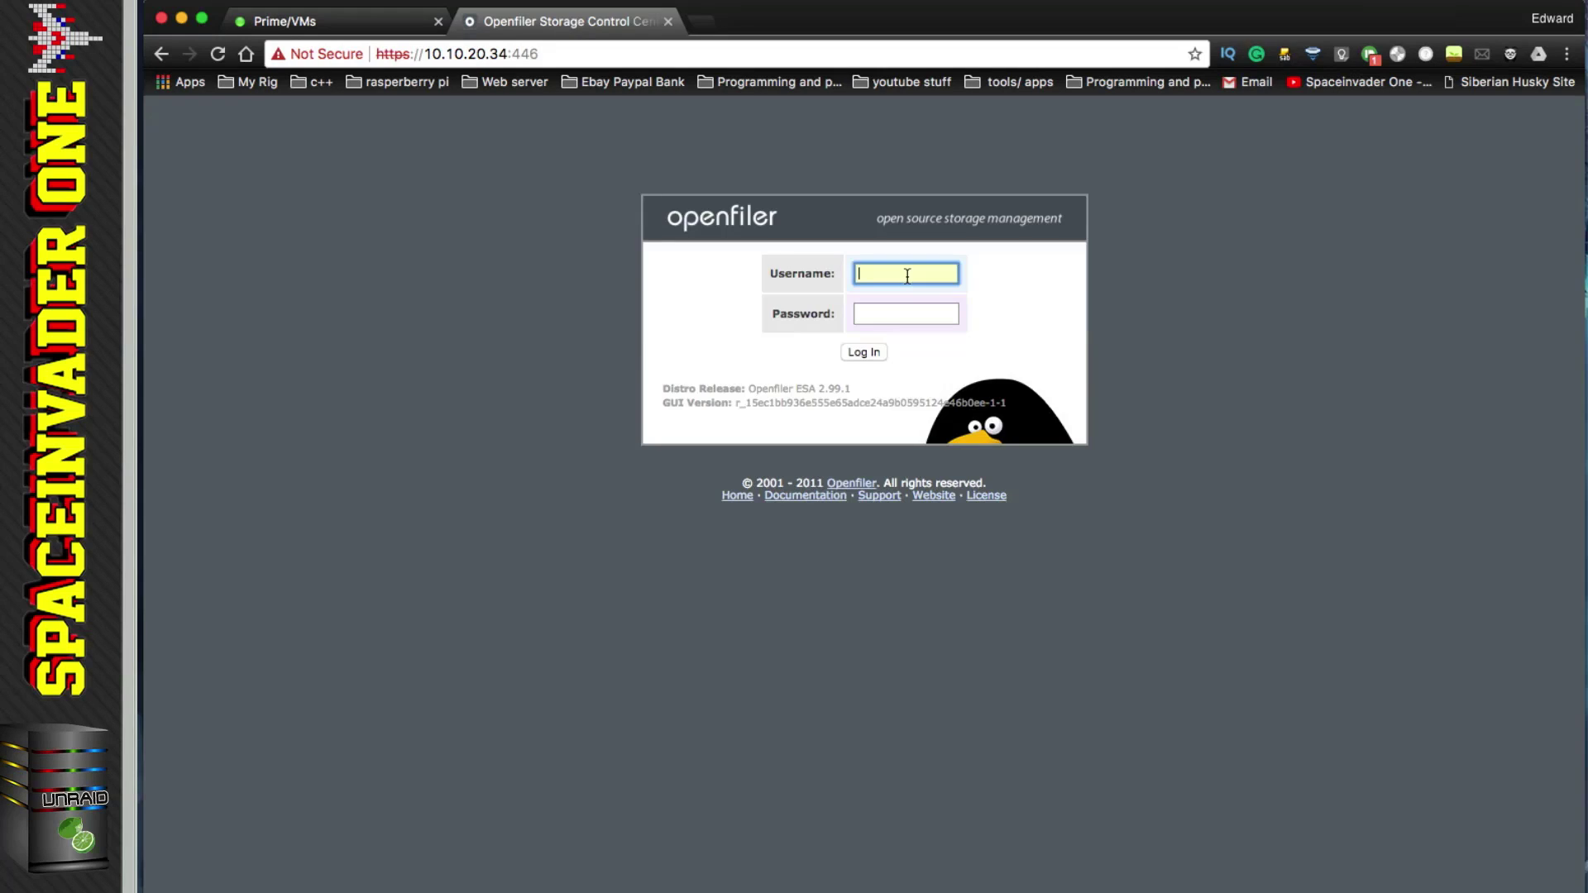
pyautogui.write('op')
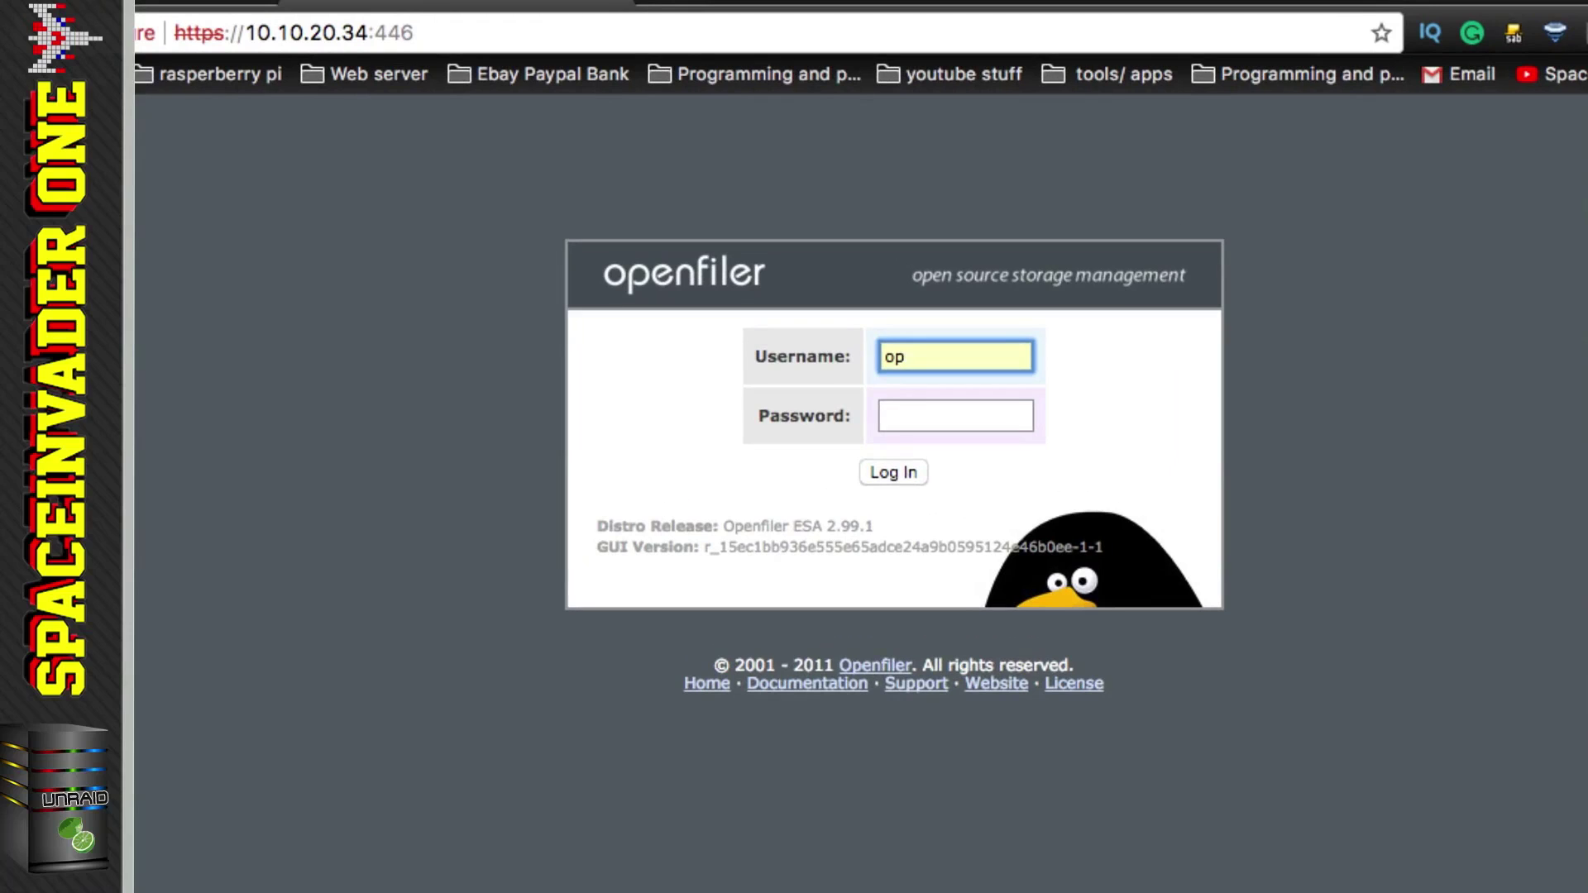
pyautogui.write('enfiler')
pyautogui.click(955, 415)
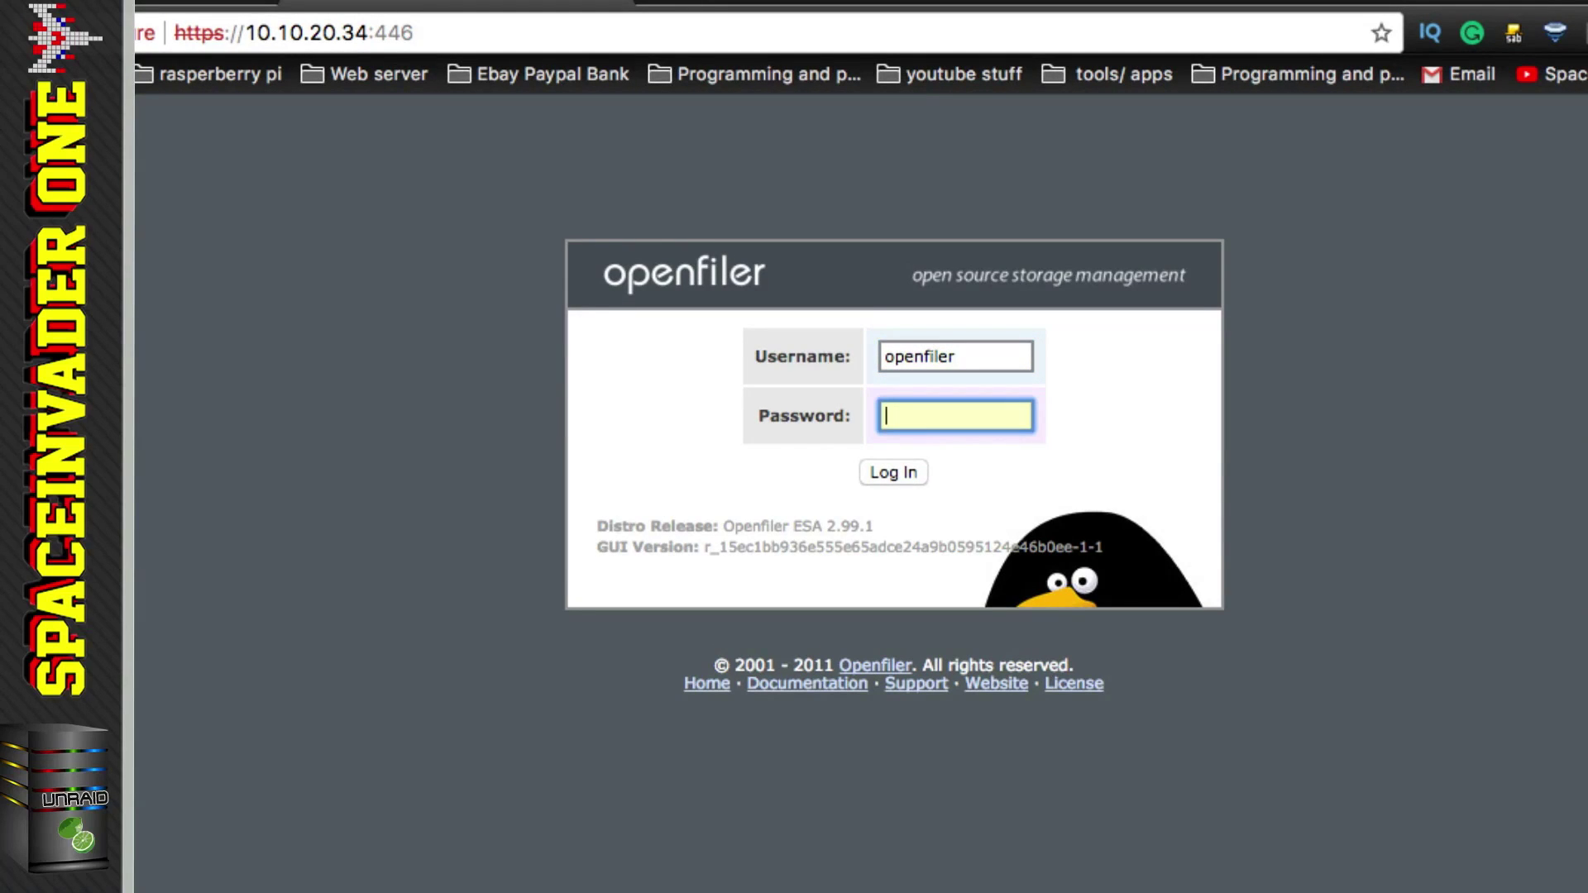
pyautogui.write('password')
pyautogui.click(885, 470)
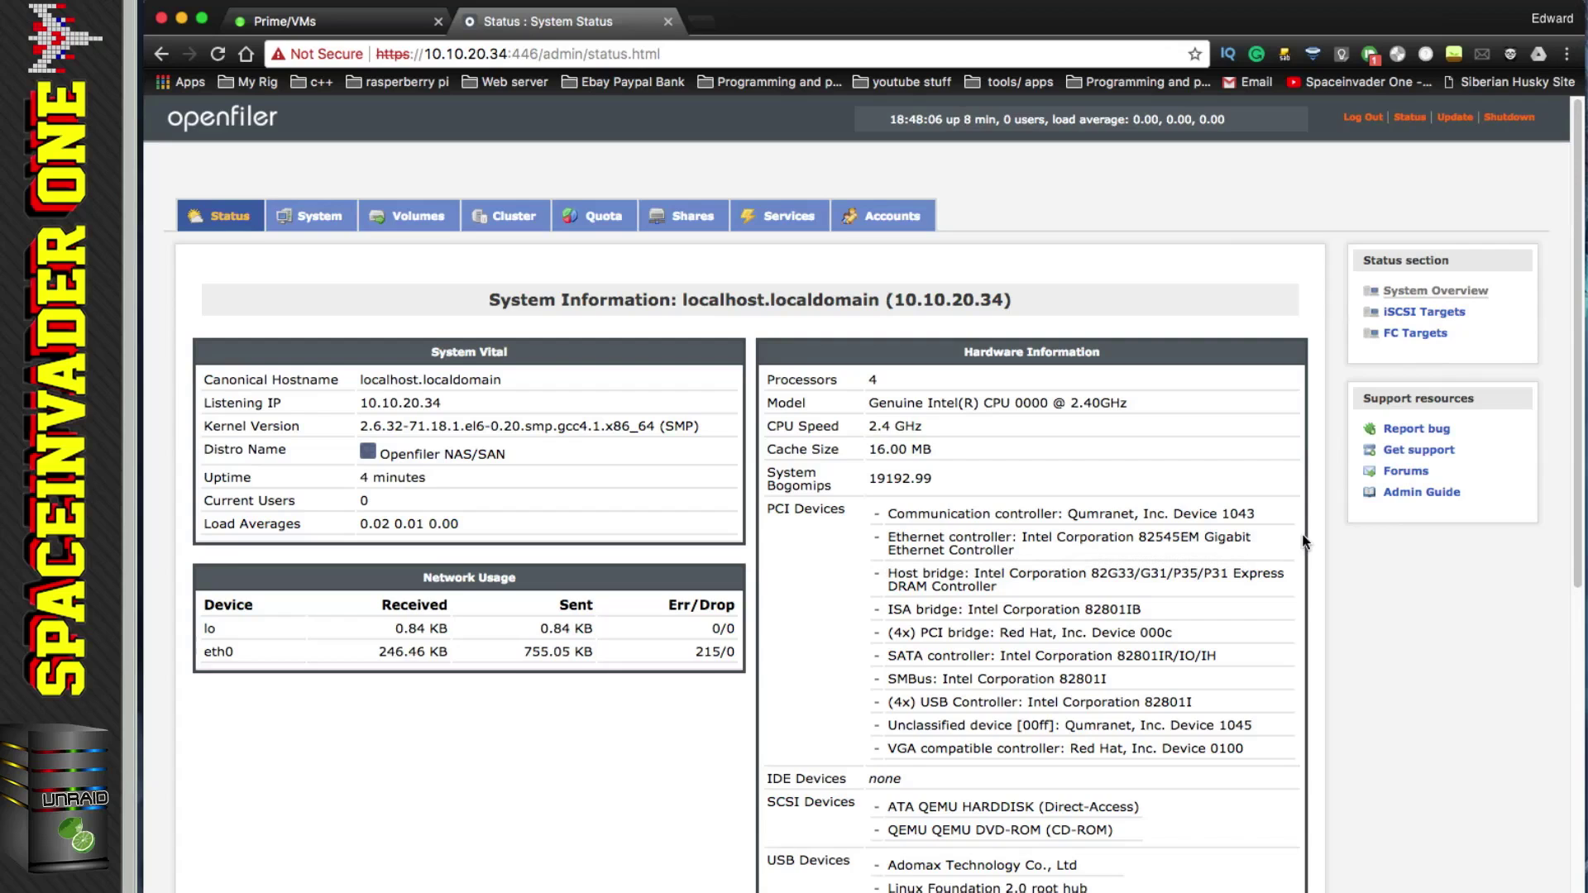
# Step: Check that SCSI Devices lists only a QEMU hard disk and DVD-ROM, then close the Openfiler tab
pyautogui.scroll(-2, 1125, 532)
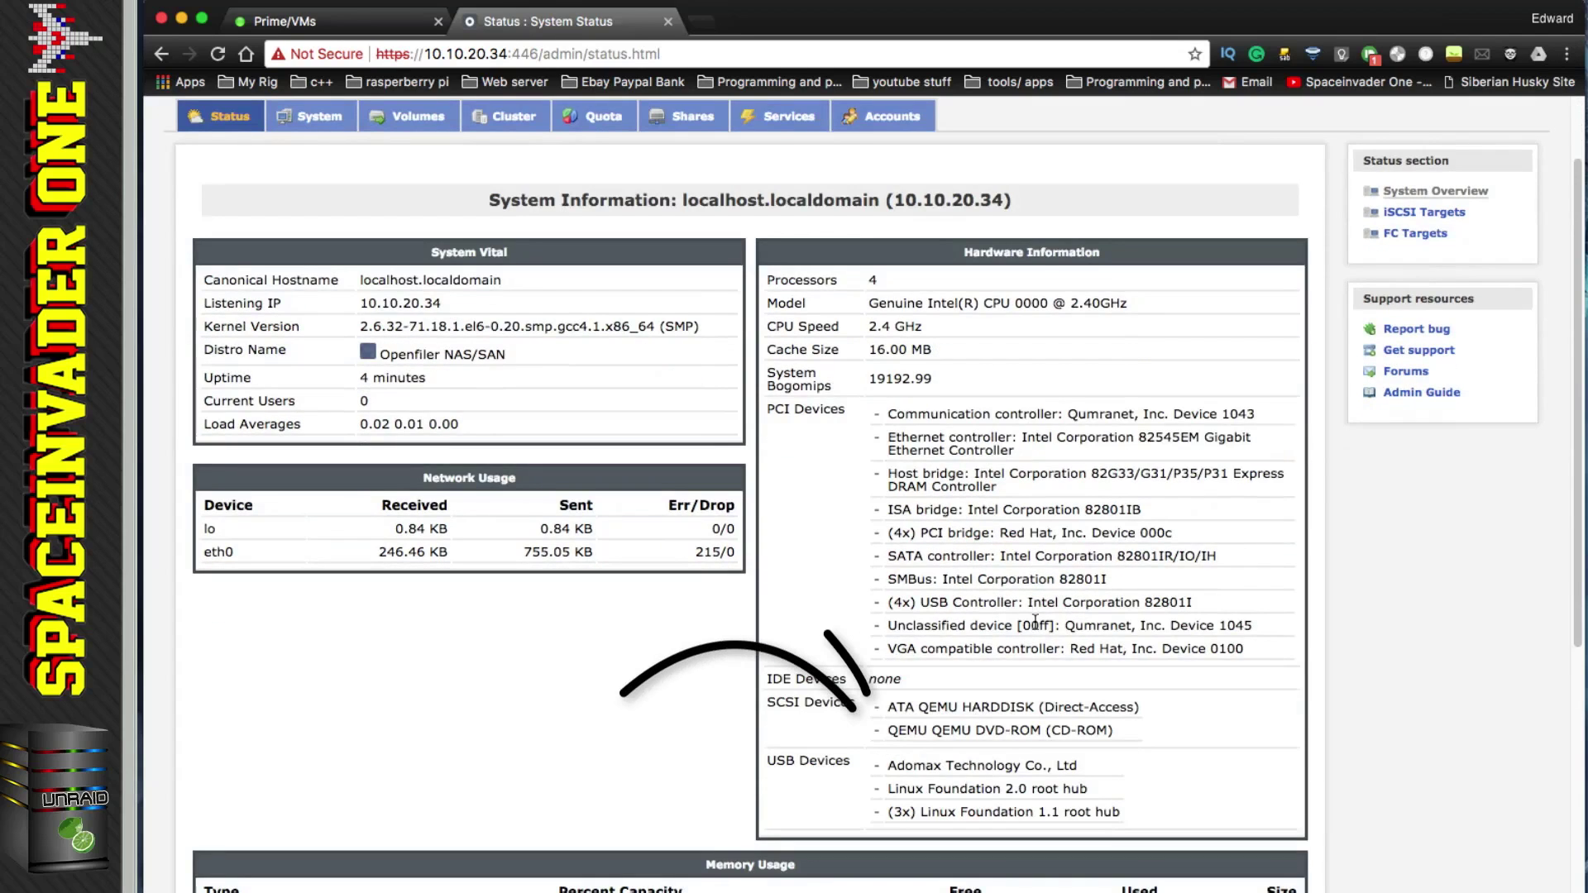
pyautogui.moveTo(879, 710)
pyautogui.mouseDown()
pyautogui.moveTo(1034, 749)
pyautogui.moveTo(1171, 737)
pyautogui.mouseUp()
pyautogui.click(1169, 736)
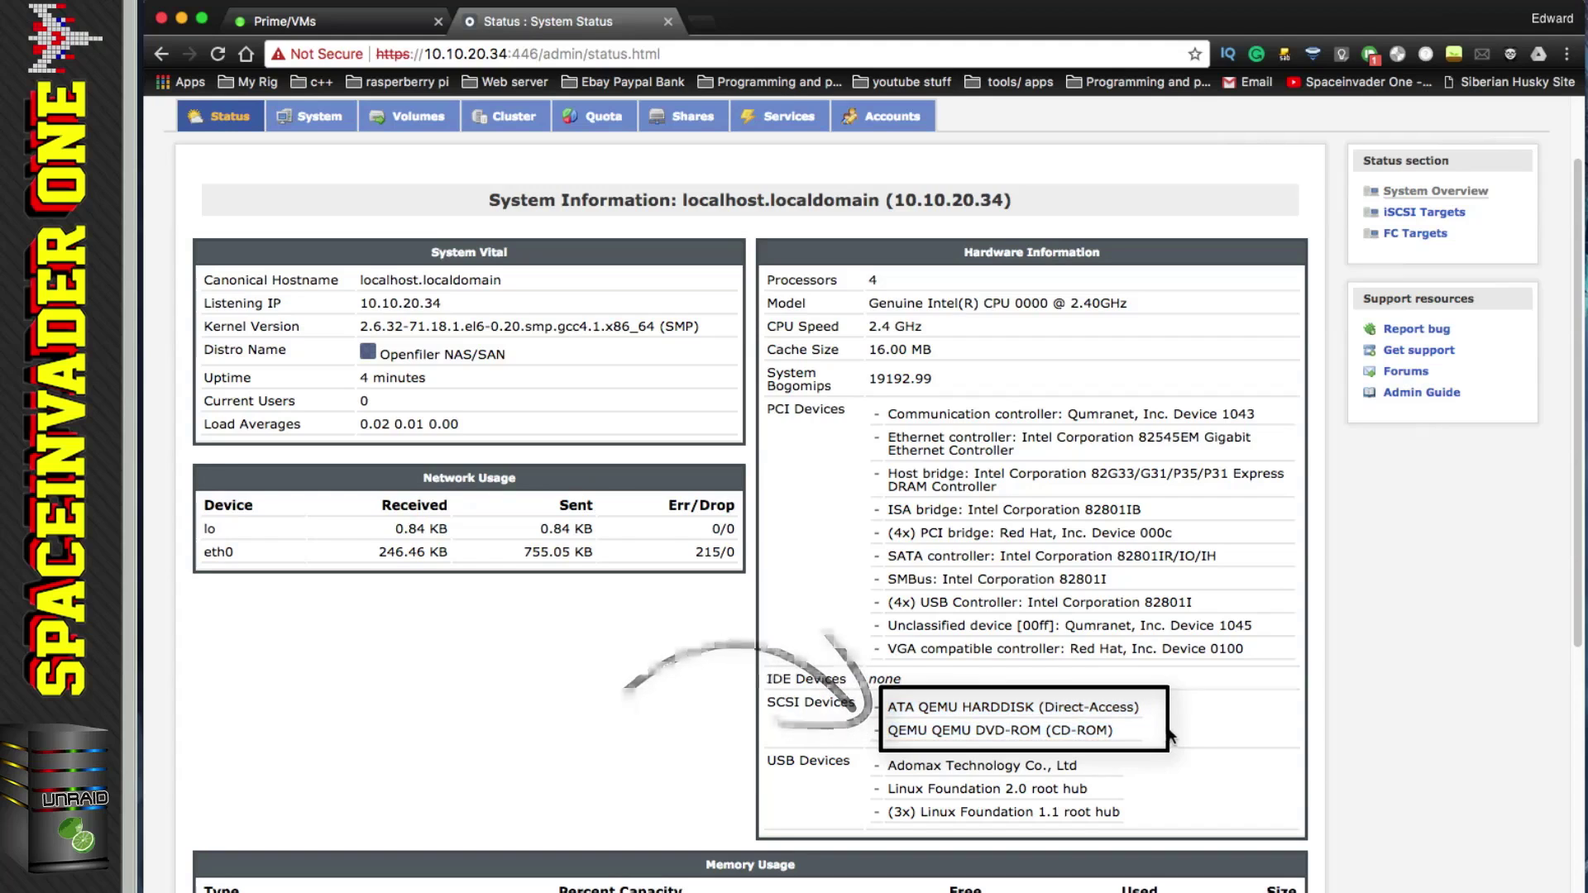
pyautogui.scroll(3, 1149, 737)
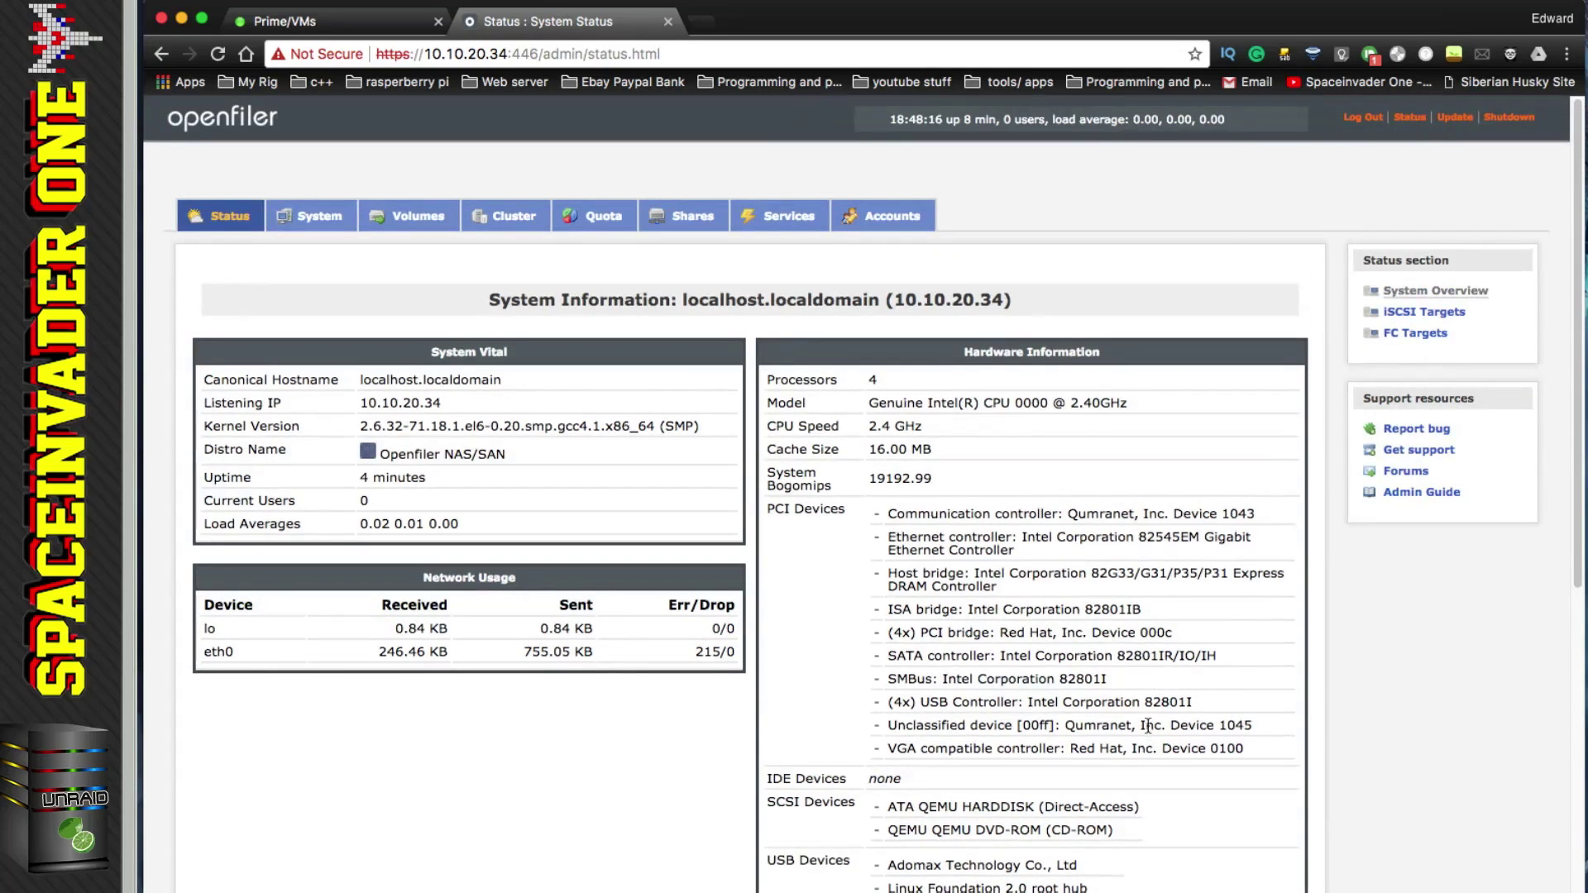
pyautogui.click(669, 23)
# Step: Stop the ISCSI VM and open its settings for editing
pyautogui.click(189, 546)
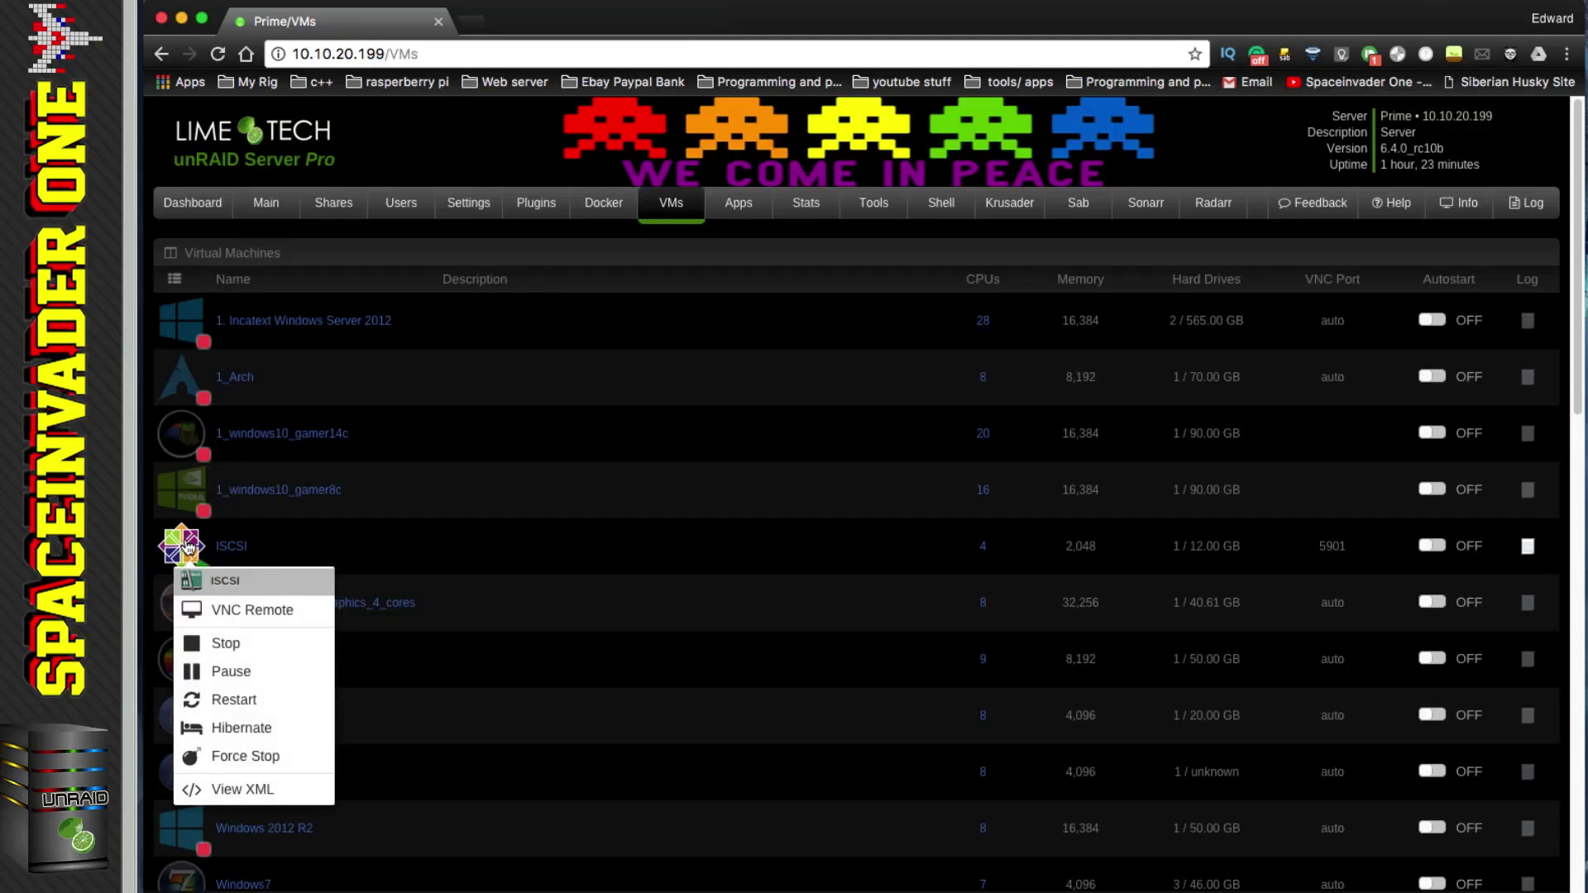
pyautogui.click(220, 644)
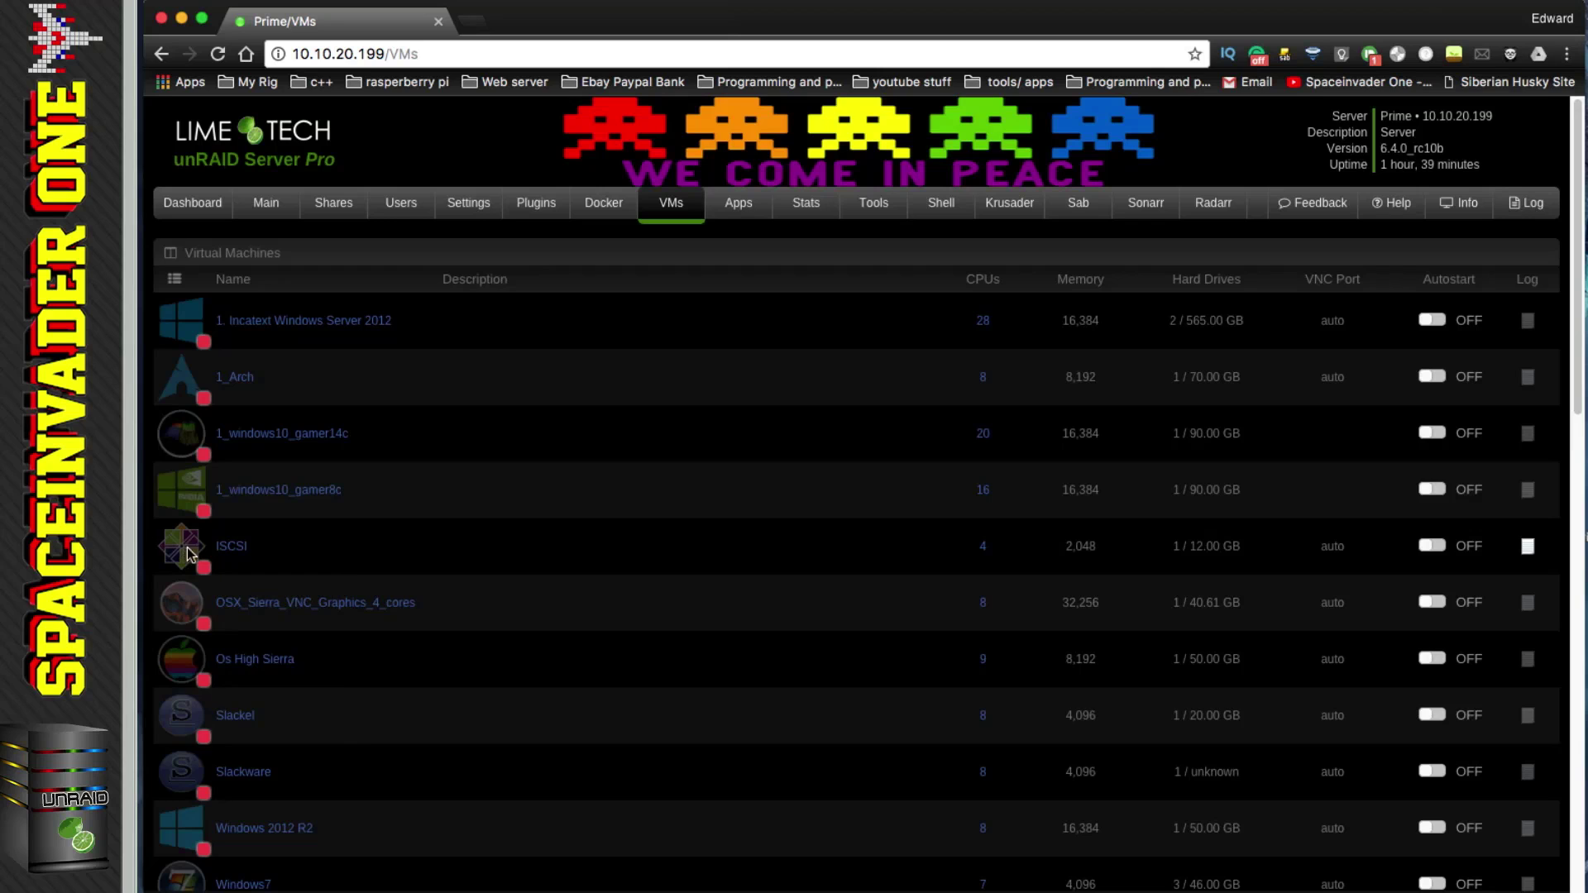
pyautogui.click(190, 554)
pyautogui.click(220, 651)
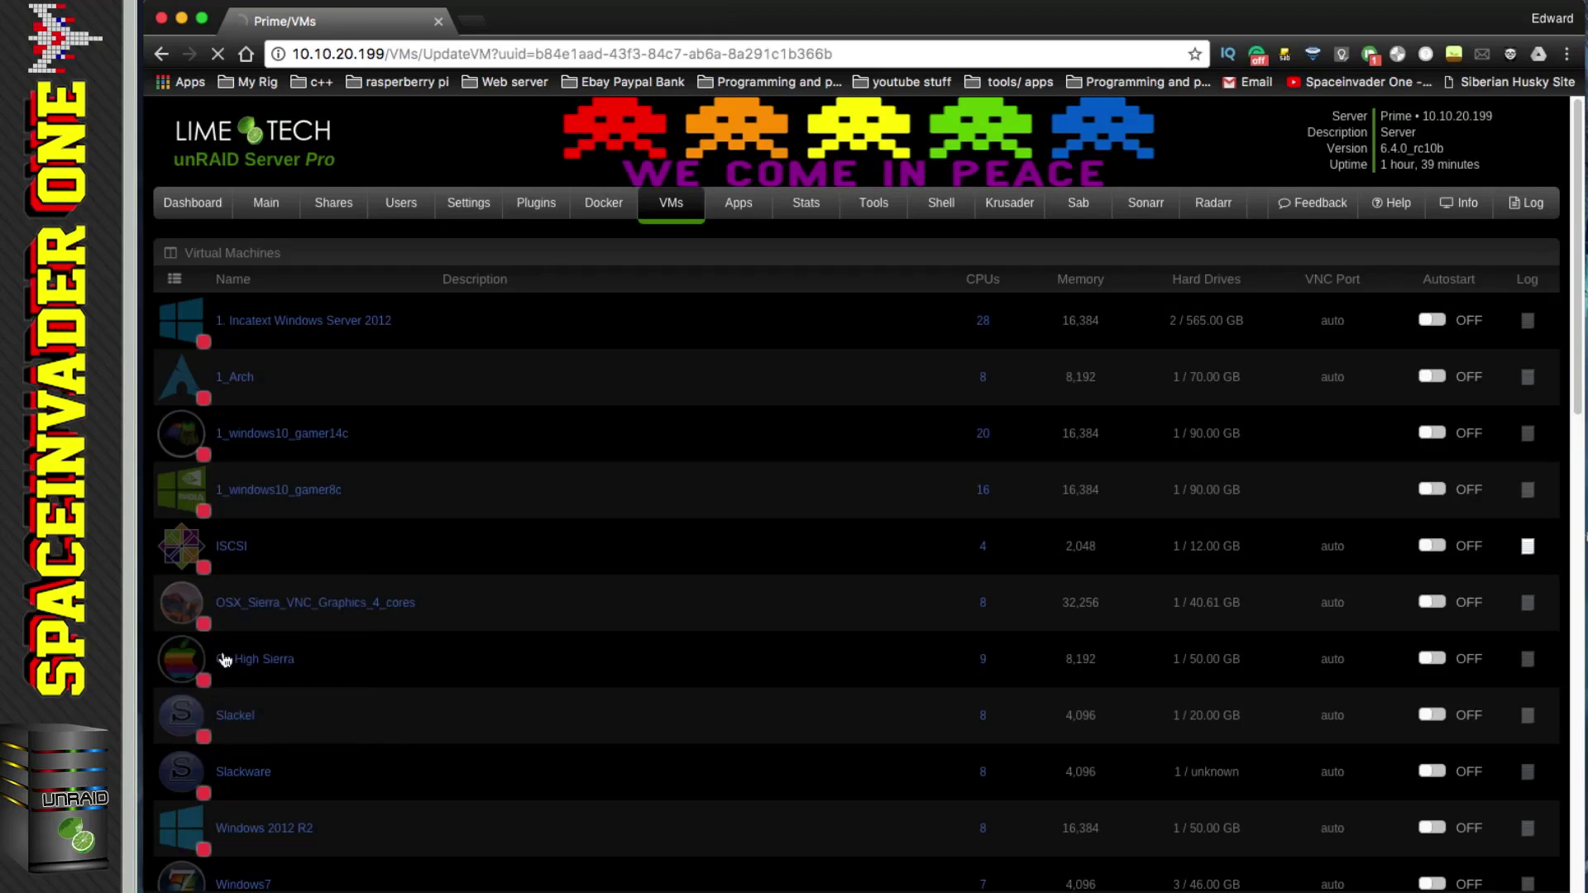
pyautogui.scroll(-5, 289, 650)
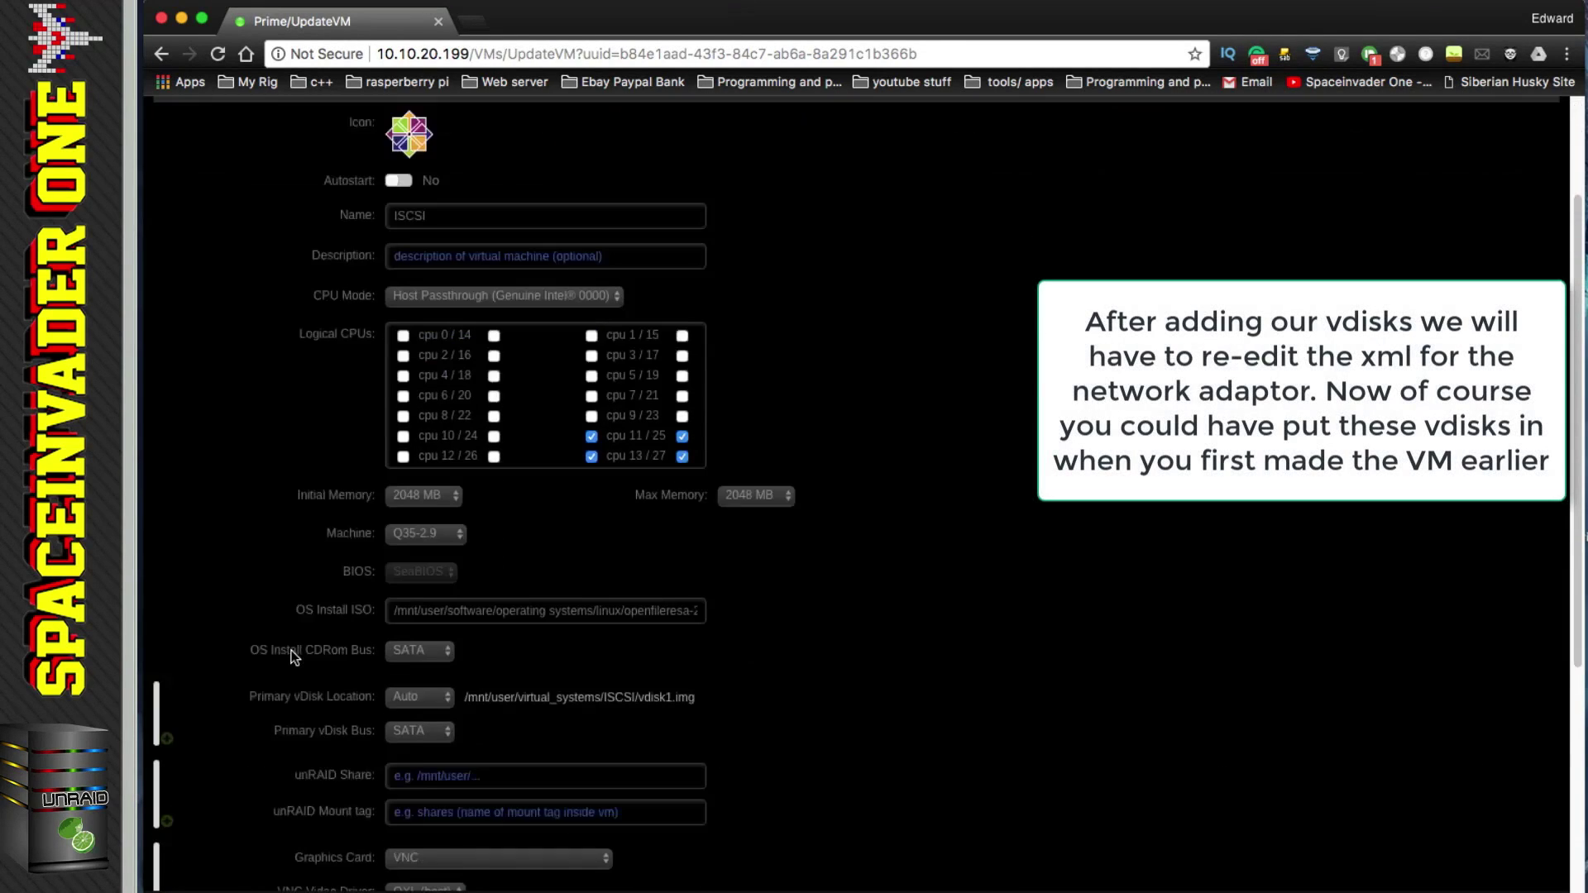
pyautogui.scroll(-2, 295, 657)
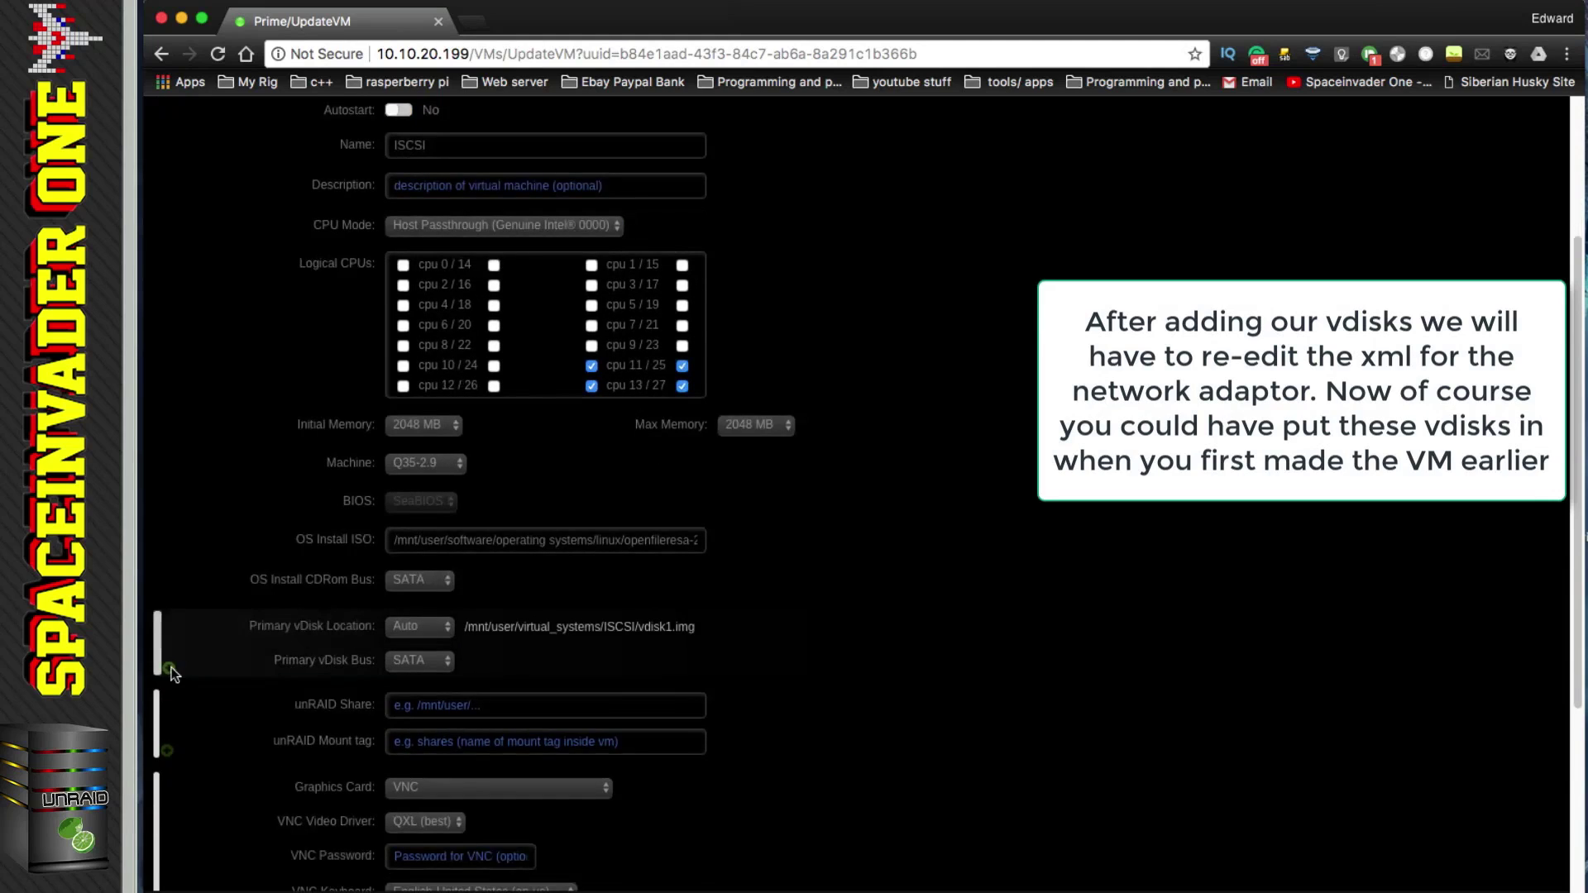
# Step: Add a second vDisk of 8g, type qcow2, on the SATA bus
pyautogui.click(168, 667)
pyautogui.scroll(-1, 206, 667)
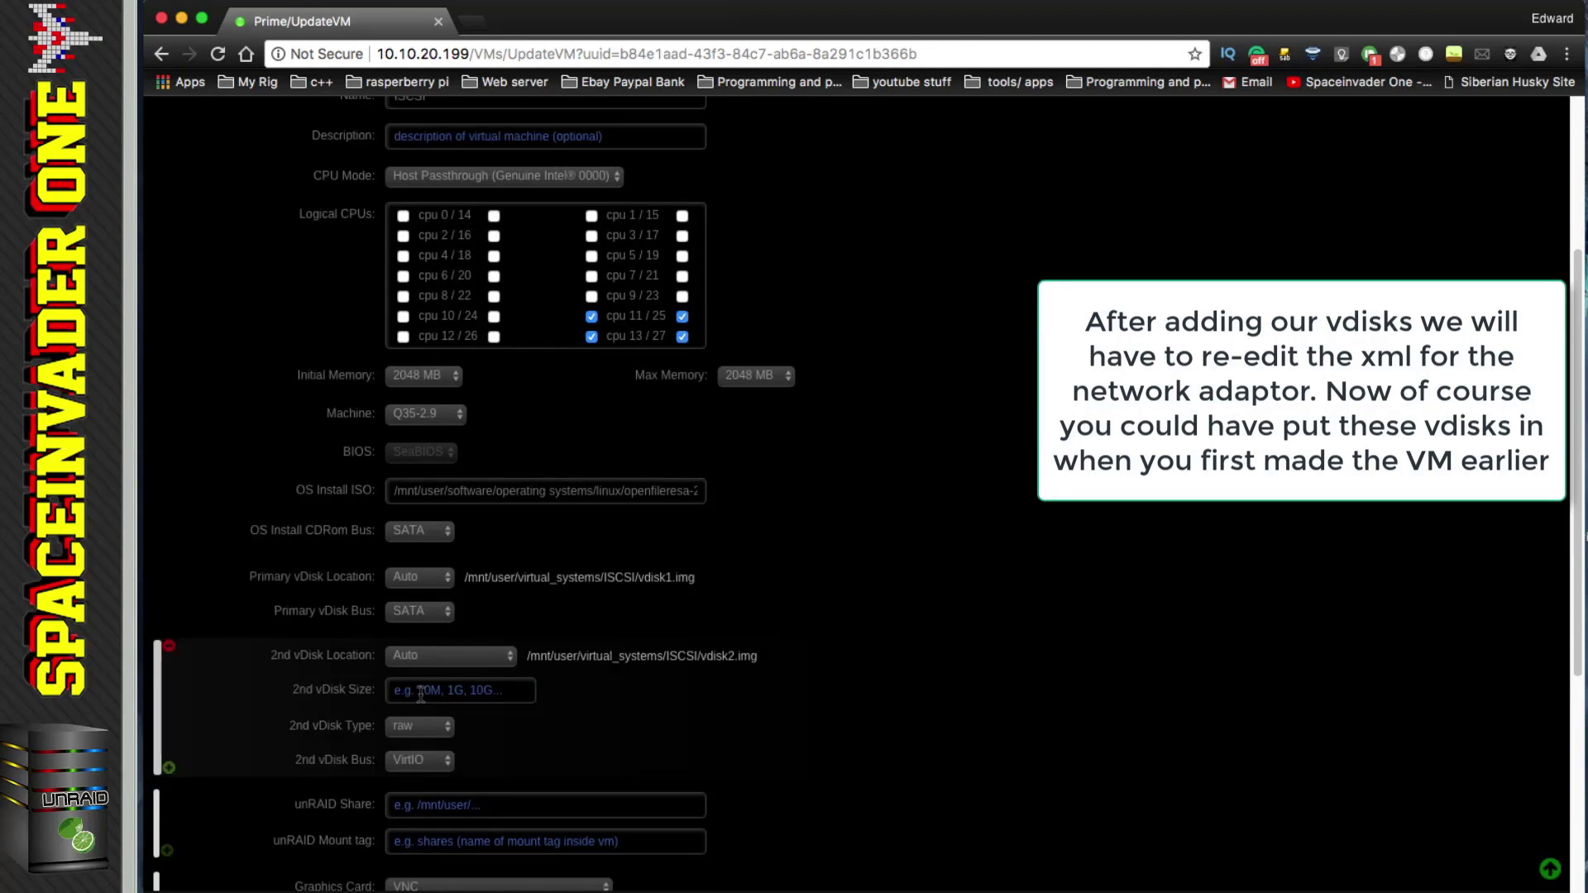
pyautogui.click(421, 692)
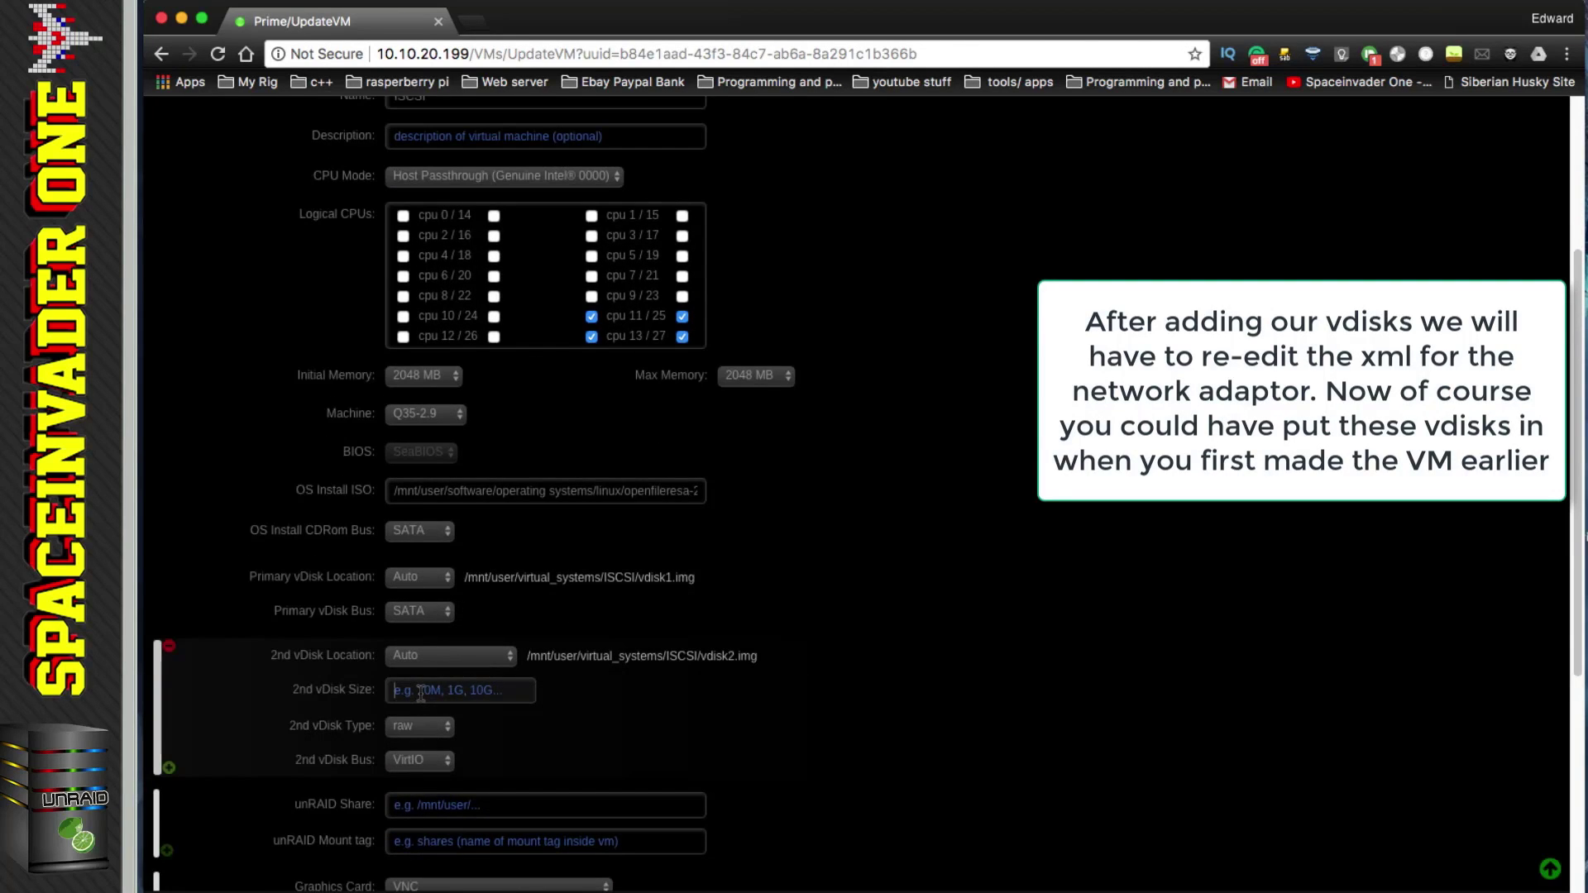
pyautogui.write('8g')
pyautogui.click(443, 725)
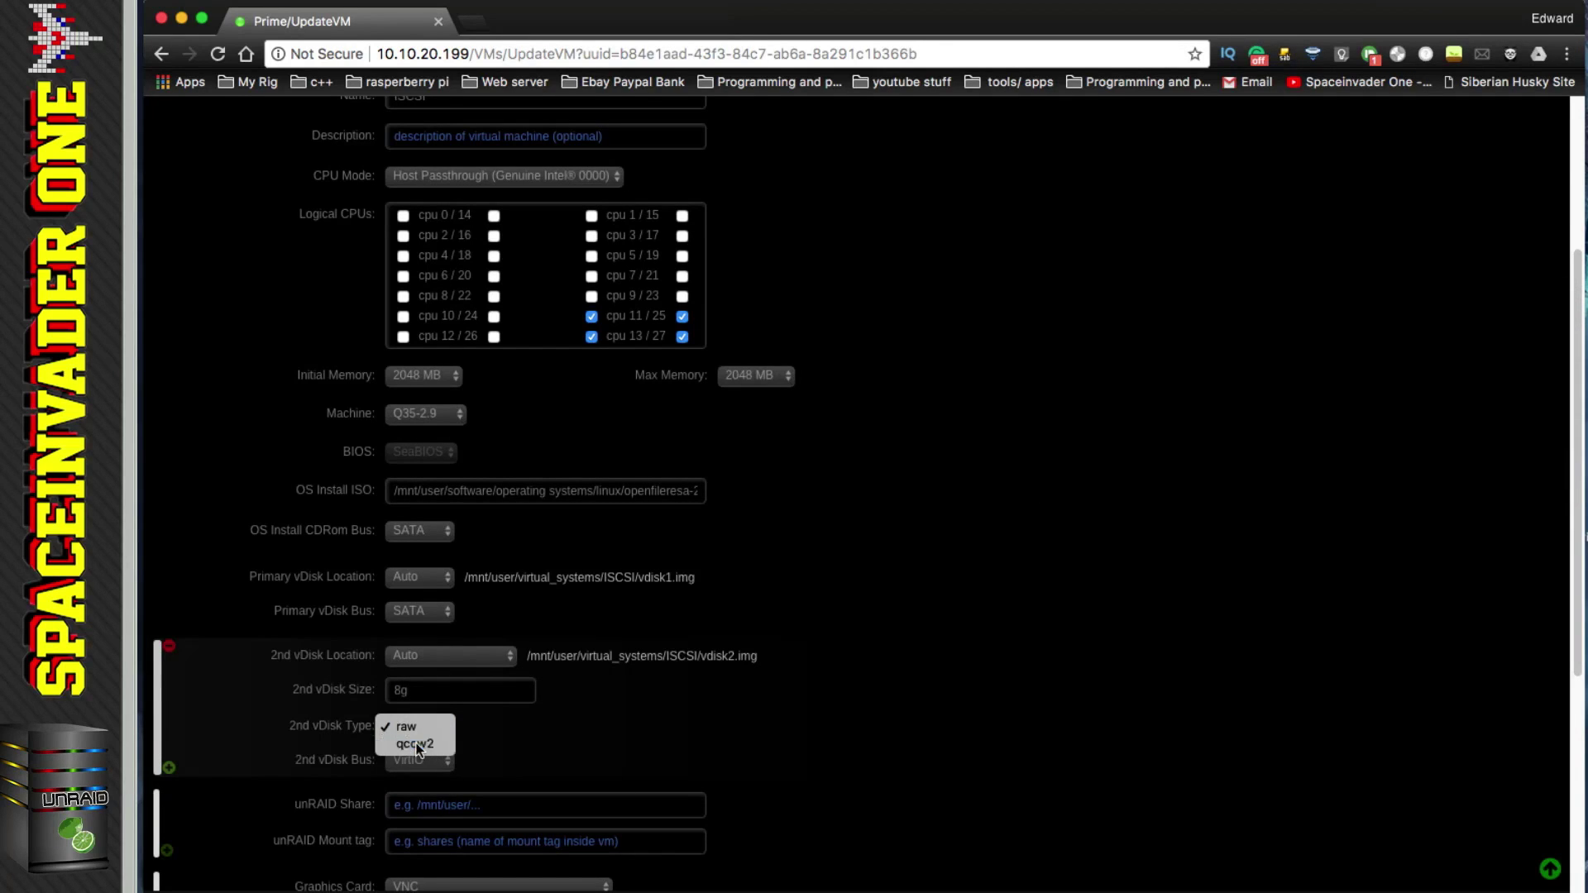
pyautogui.click(415, 744)
pyautogui.click(445, 761)
pyautogui.click(437, 776)
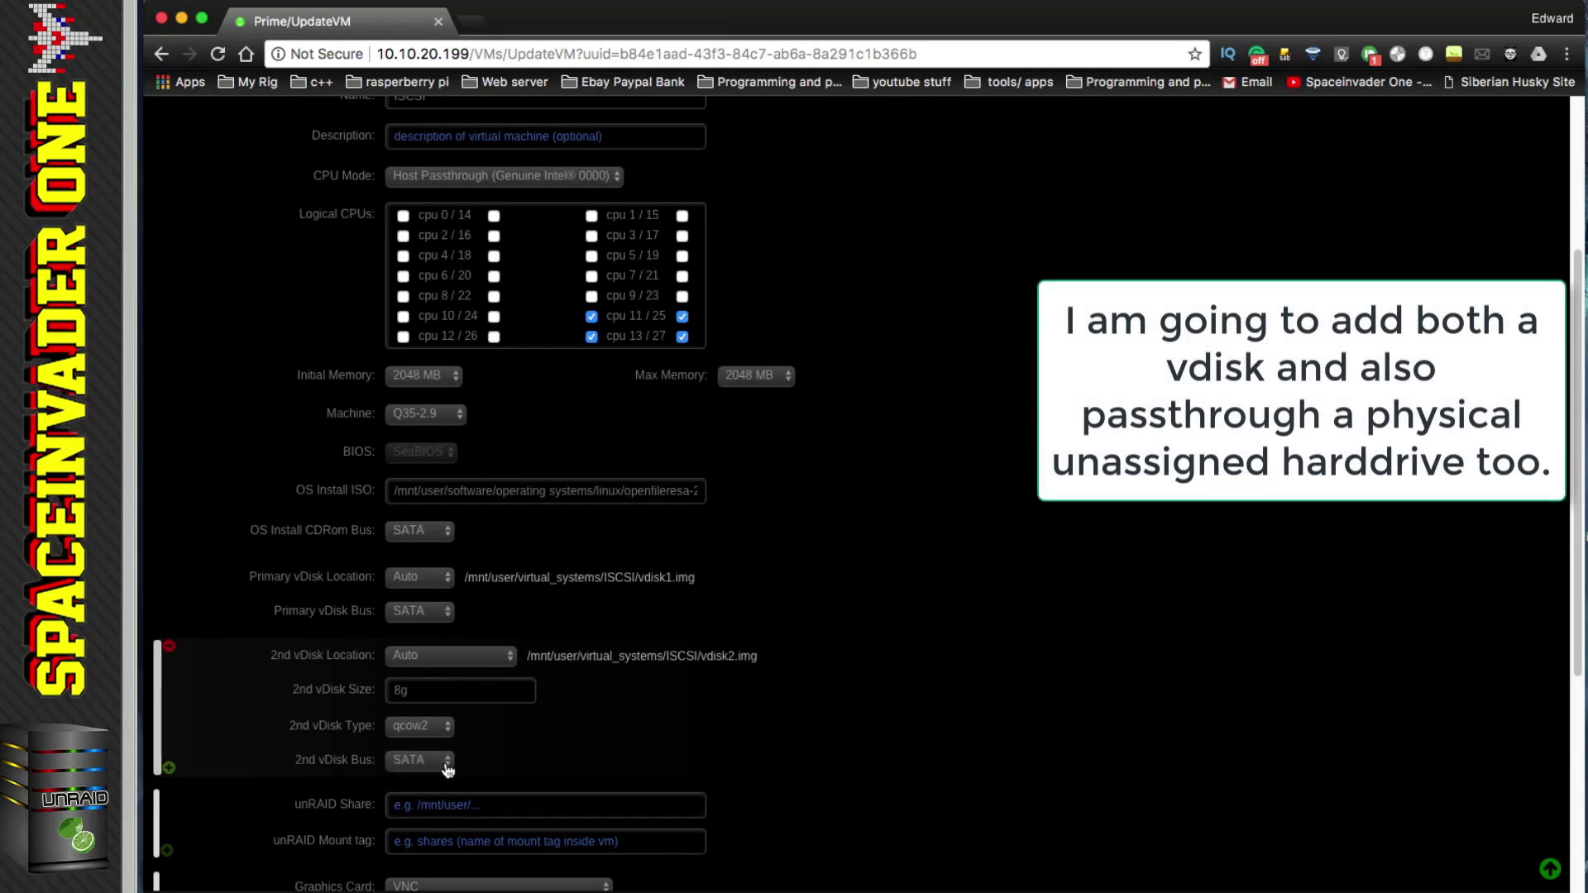
pyautogui.scroll(-1, 507, 727)
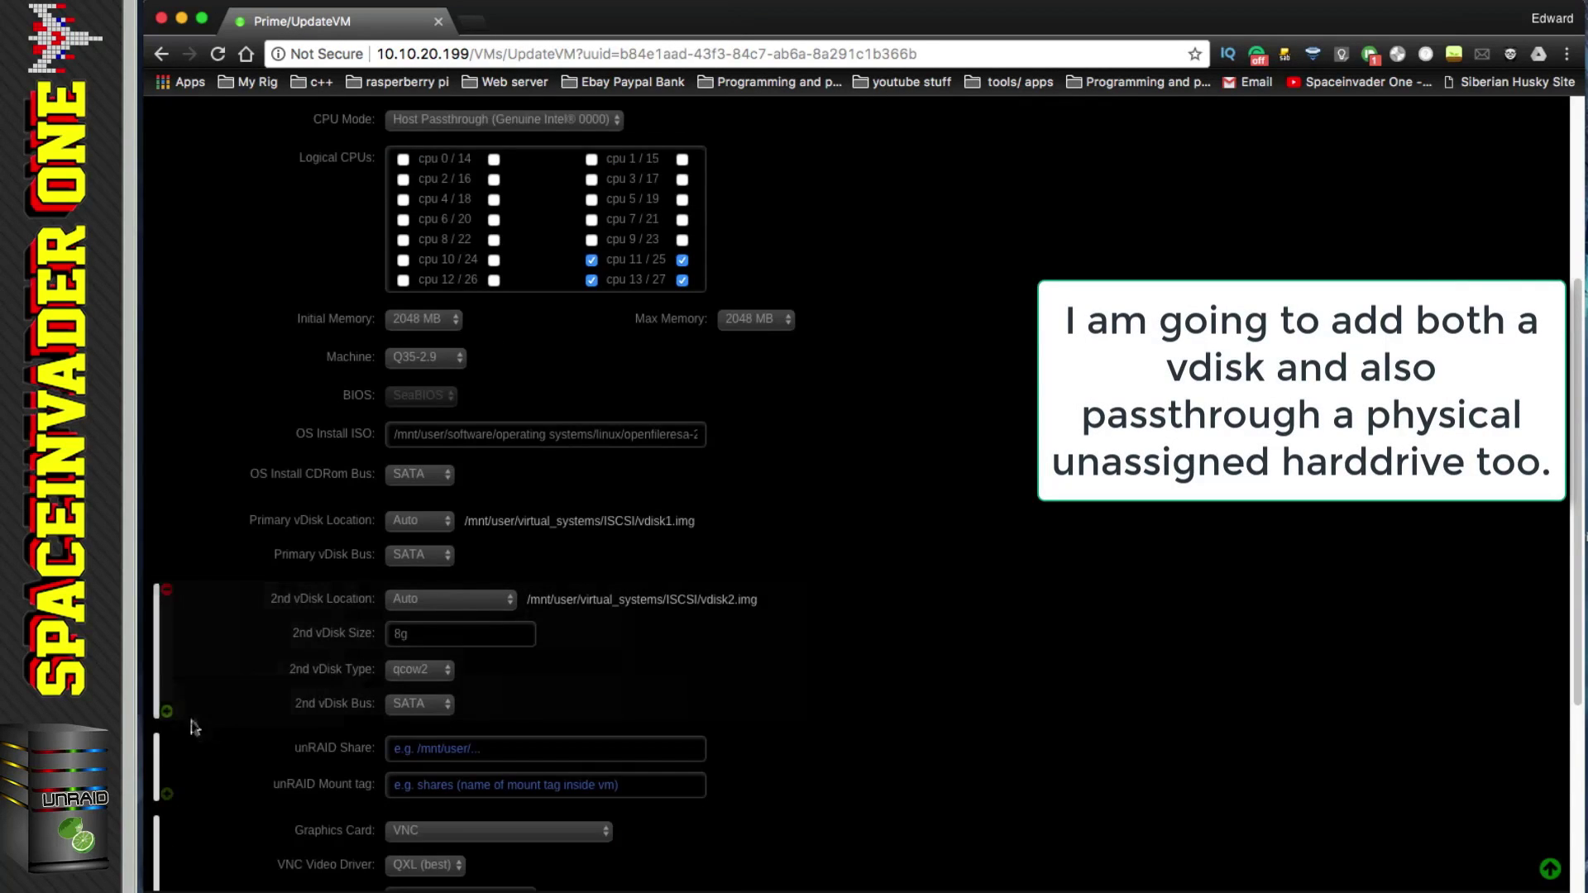
# Step: Add a third vDisk with Manual location on SATA, starting its path with /dev/dis
pyautogui.click(169, 713)
pyautogui.scroll(-1, 197, 713)
pyautogui.click(446, 722)
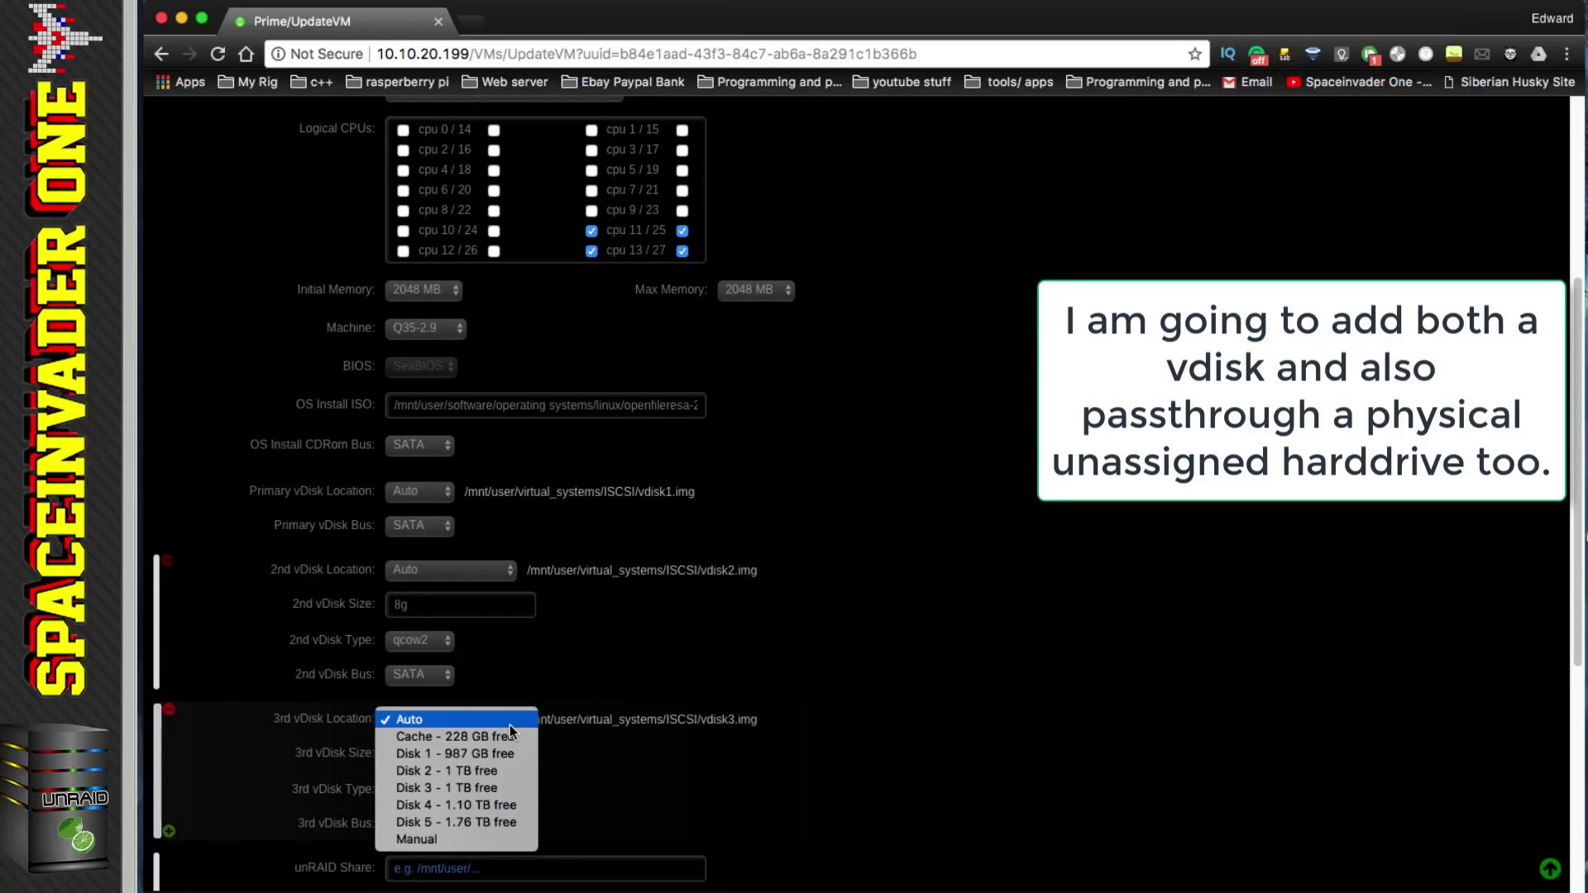
pyautogui.click(476, 841)
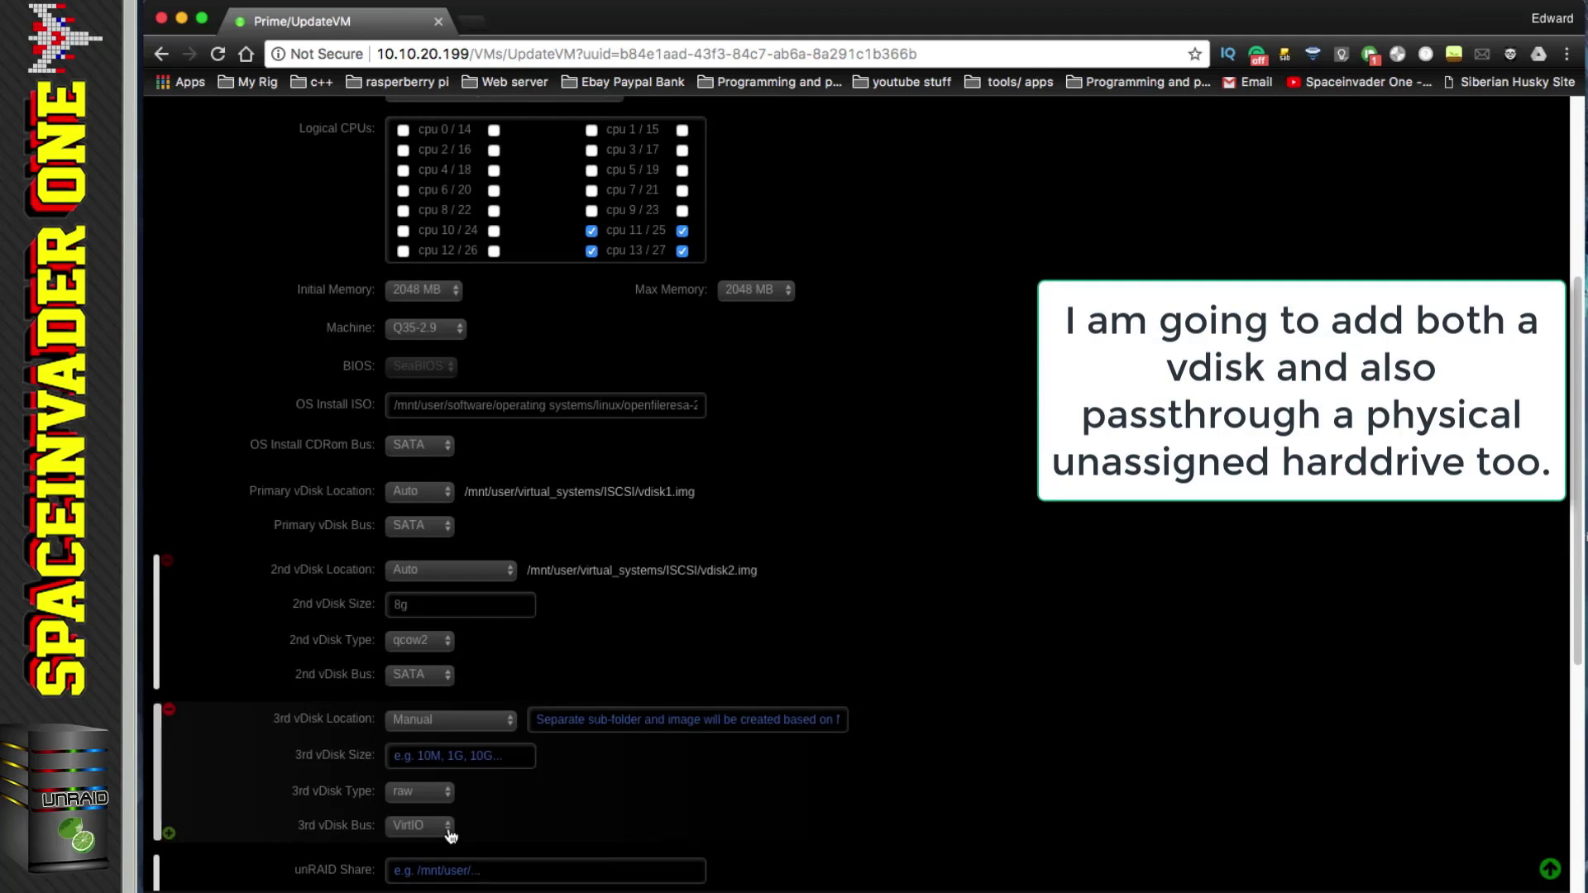
pyautogui.click(450, 827)
pyautogui.click(433, 843)
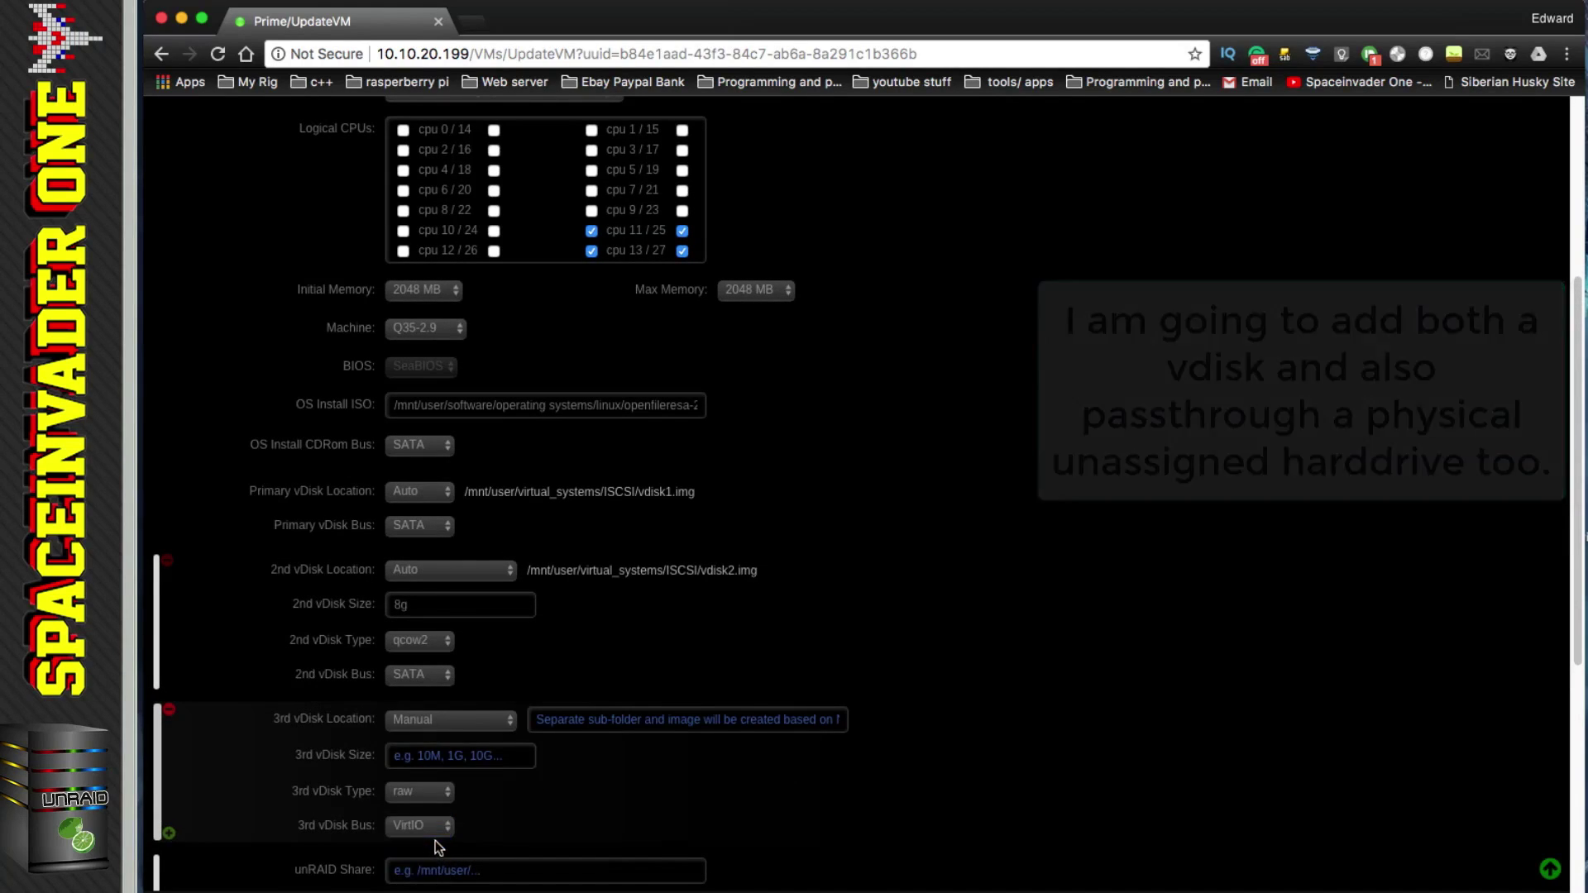
pyautogui.click(628, 720)
pyautogui.write('/de')
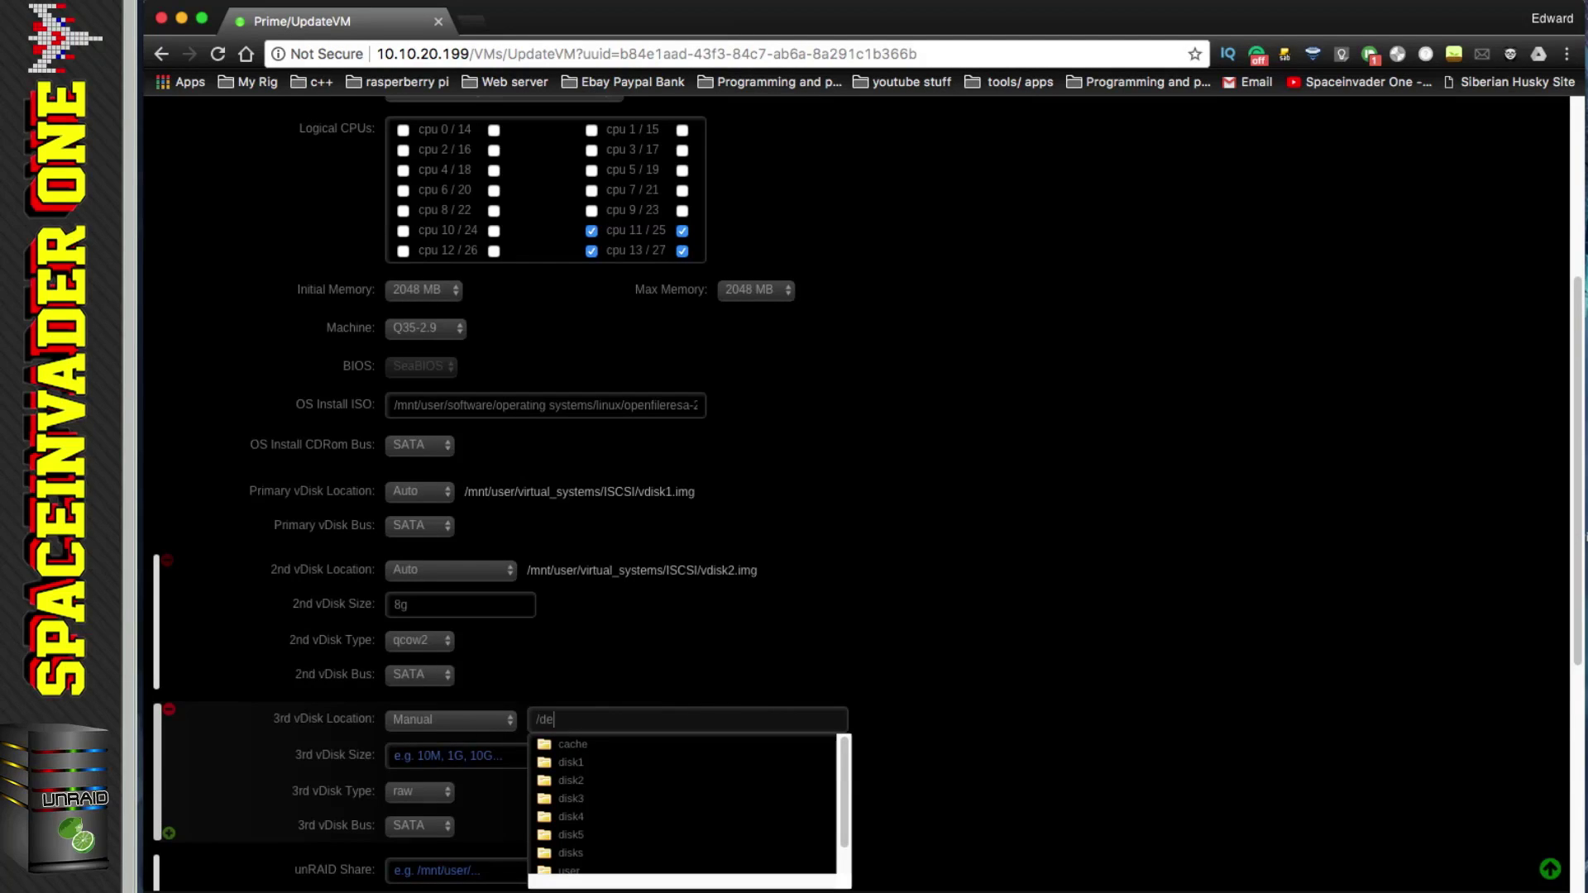
pyautogui.write('v/dis')
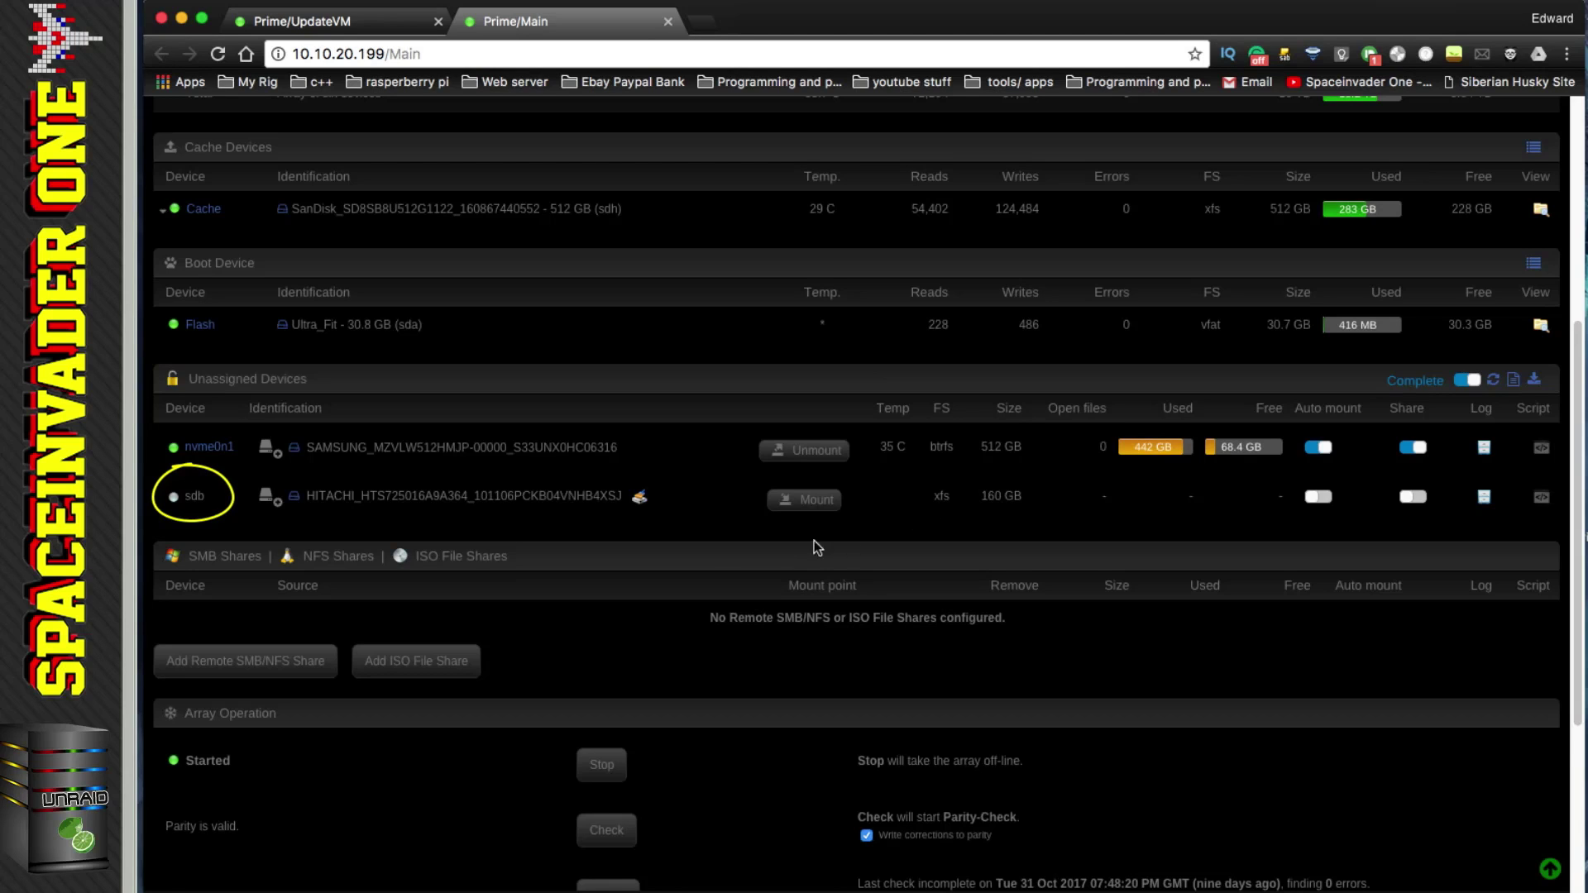
# Step: Remove partition 1 from the 160 GB sdb disk by confirming Yes, then open an enlarged terminal window
pyautogui.click(280, 506)
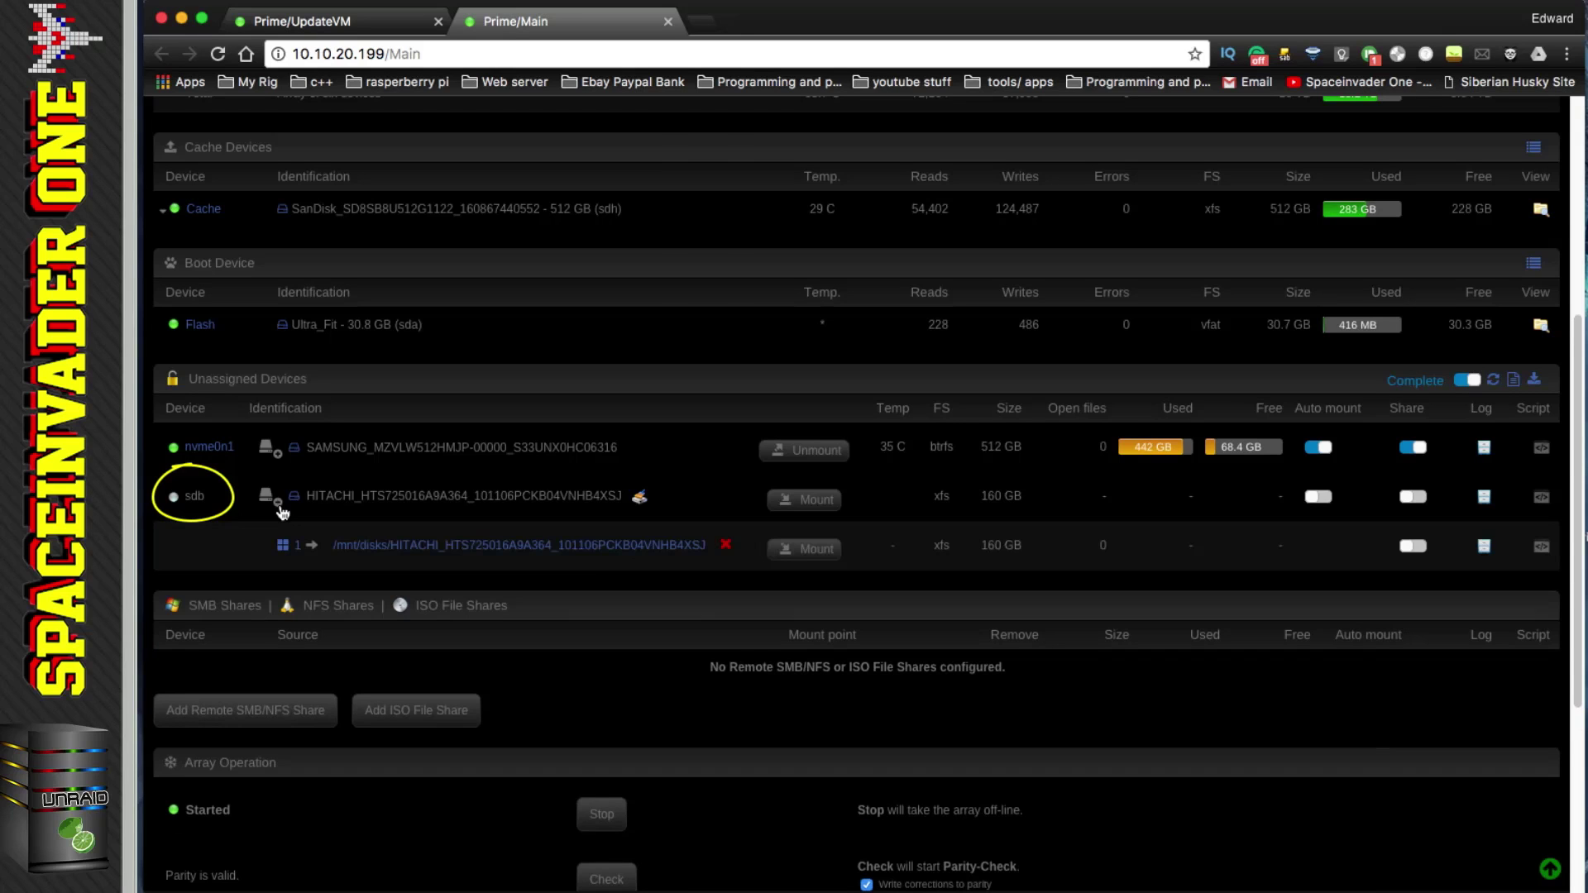
pyautogui.click(726, 544)
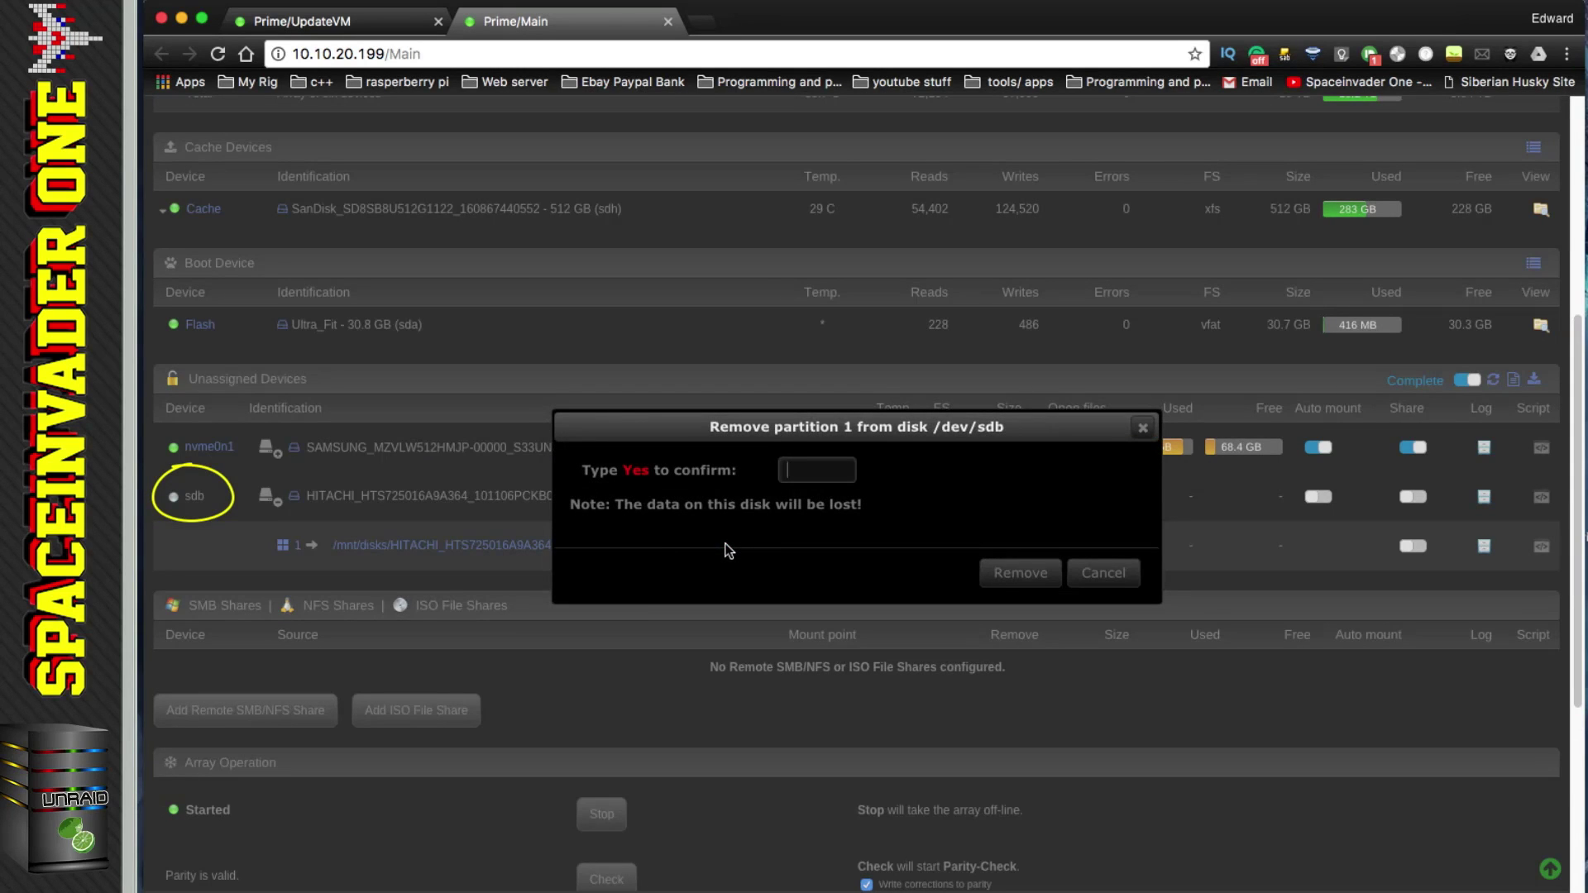
pyautogui.write('Yes')
pyautogui.click(1014, 572)
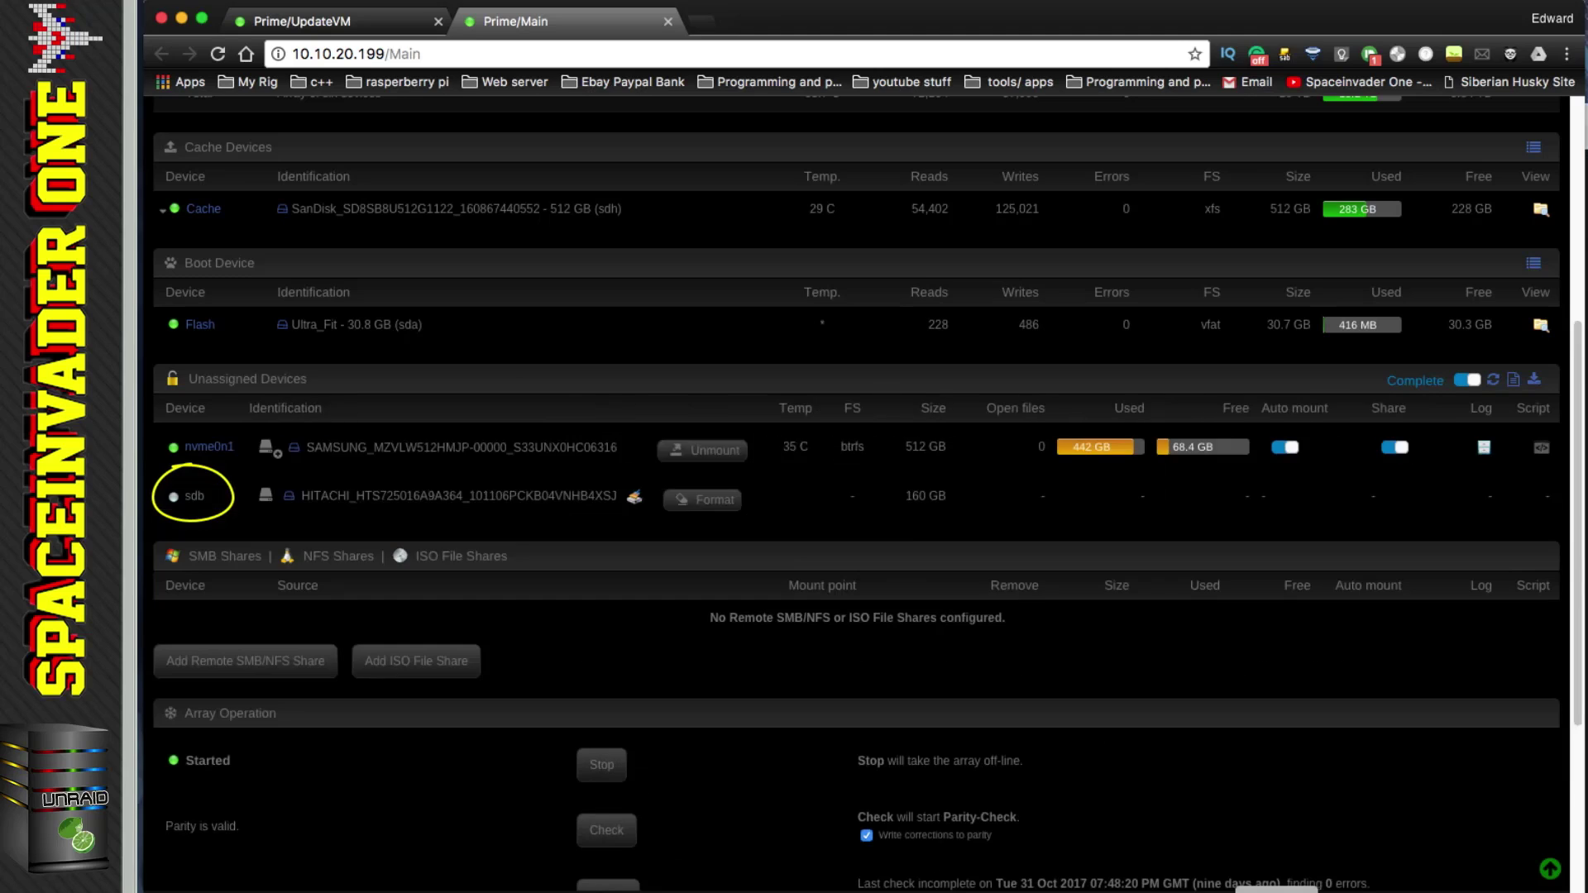
pyautogui.click(1276, 892)
pyautogui.moveTo(894, 531); pyautogui.dragTo(1325, 824)
pyautogui.write('ssh r')
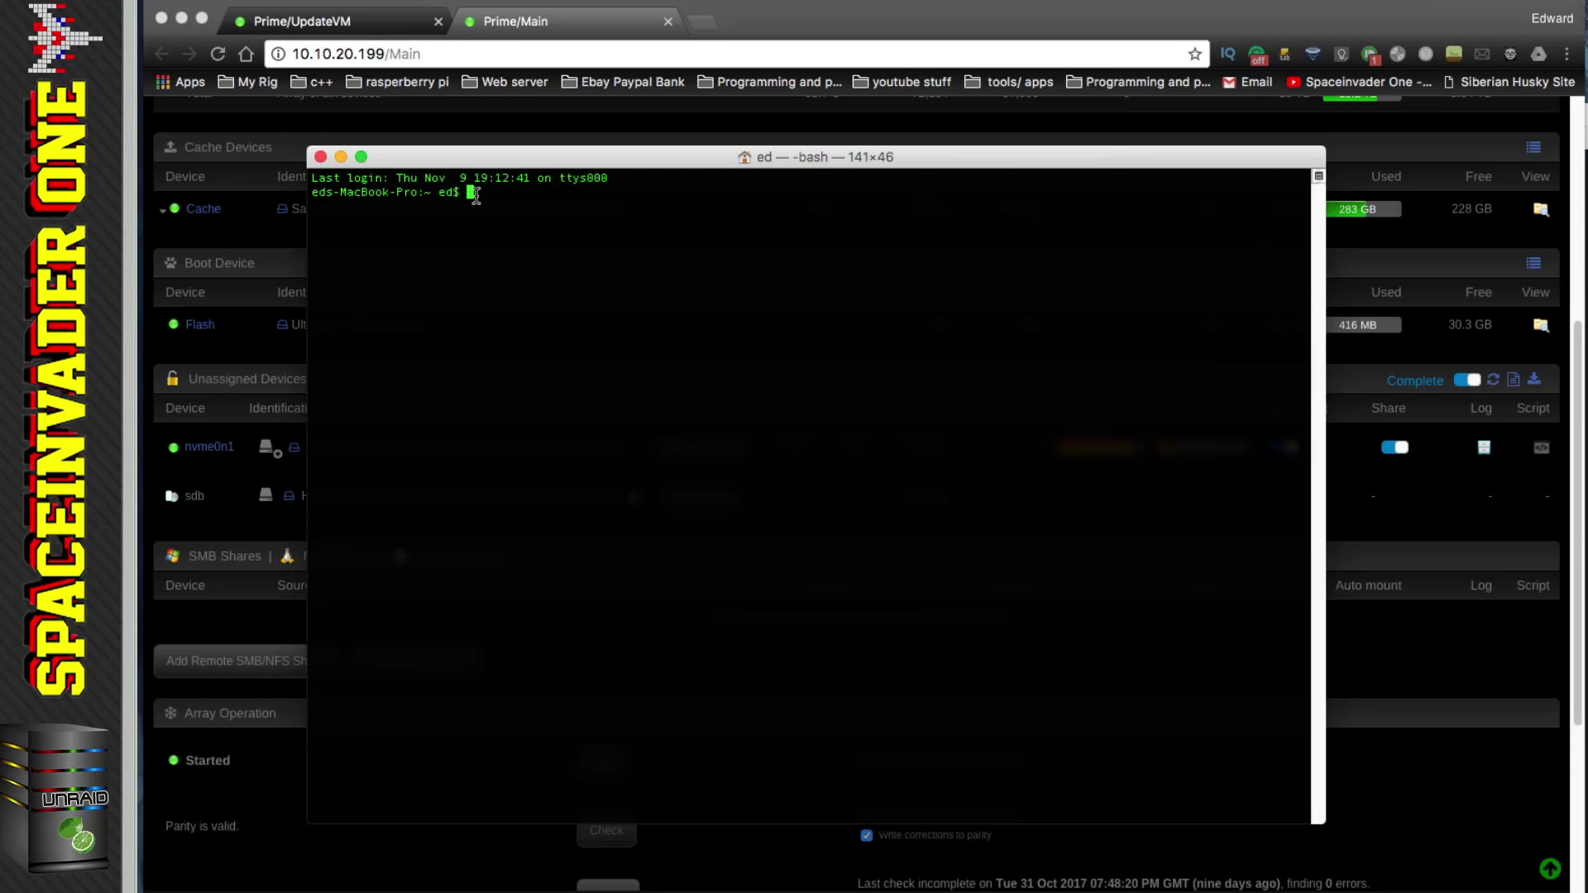
pyautogui.write('oot@10.10.20.199')
pyautogui.press('Return')
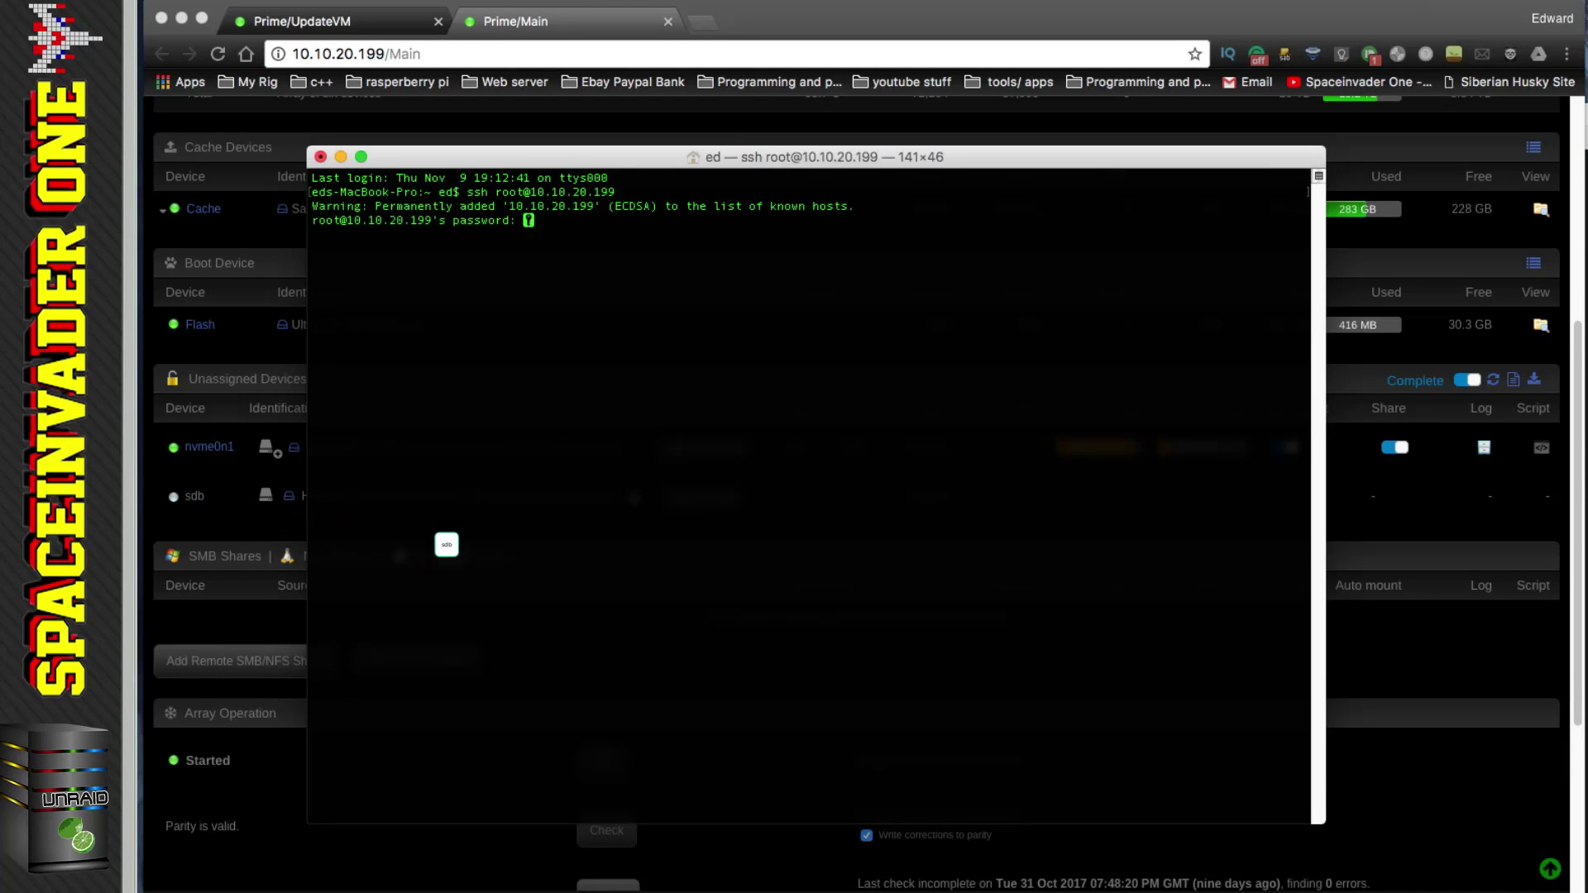
pyautogui.press('Return')
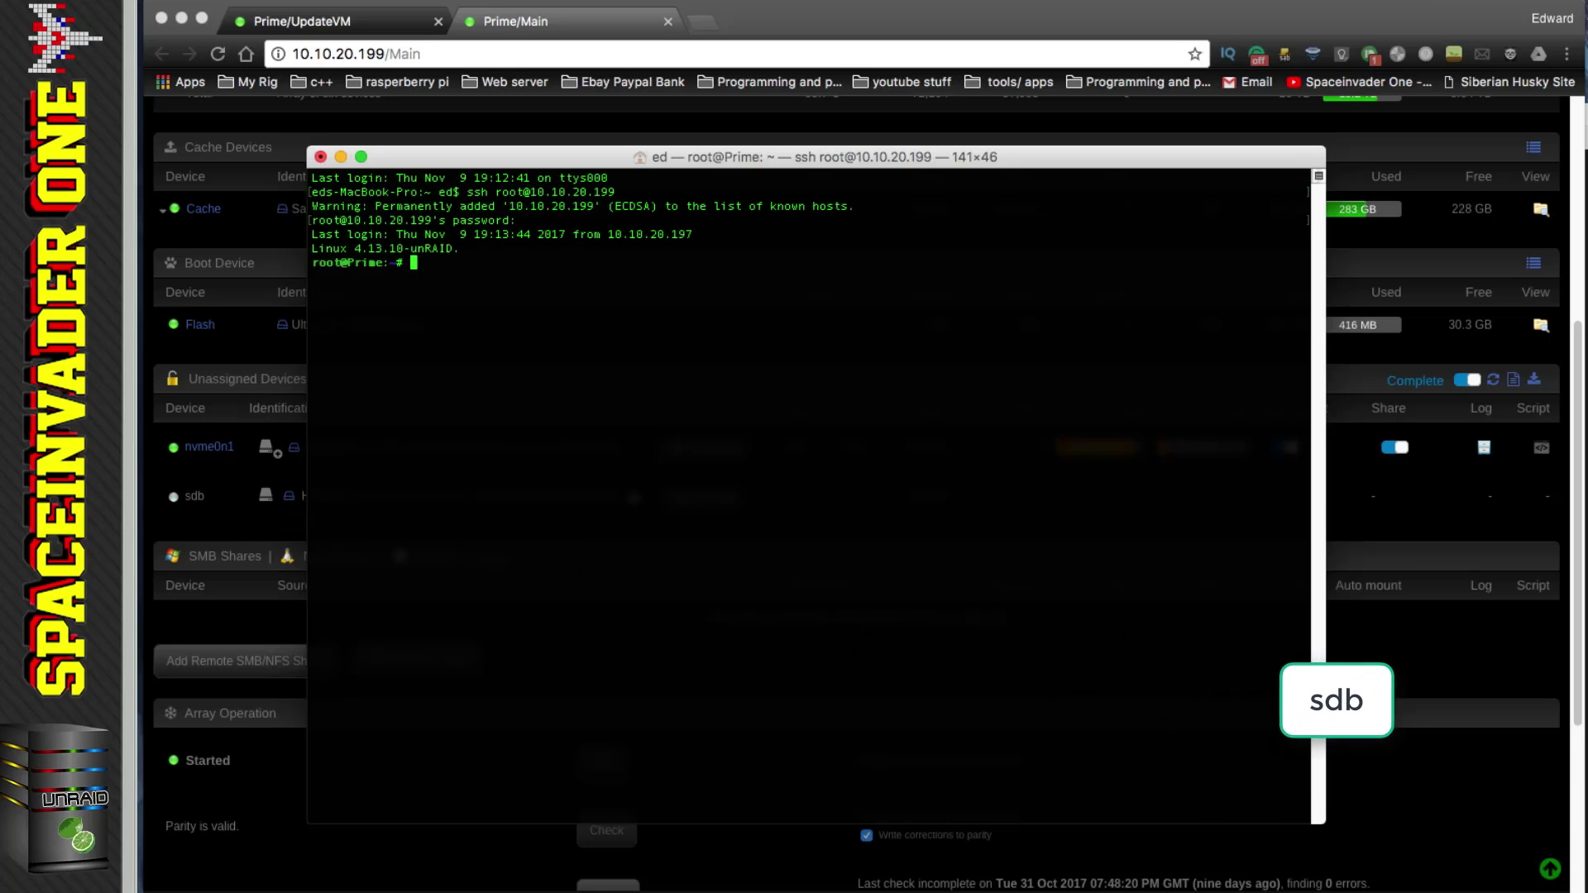
pyautogui.write('v /')
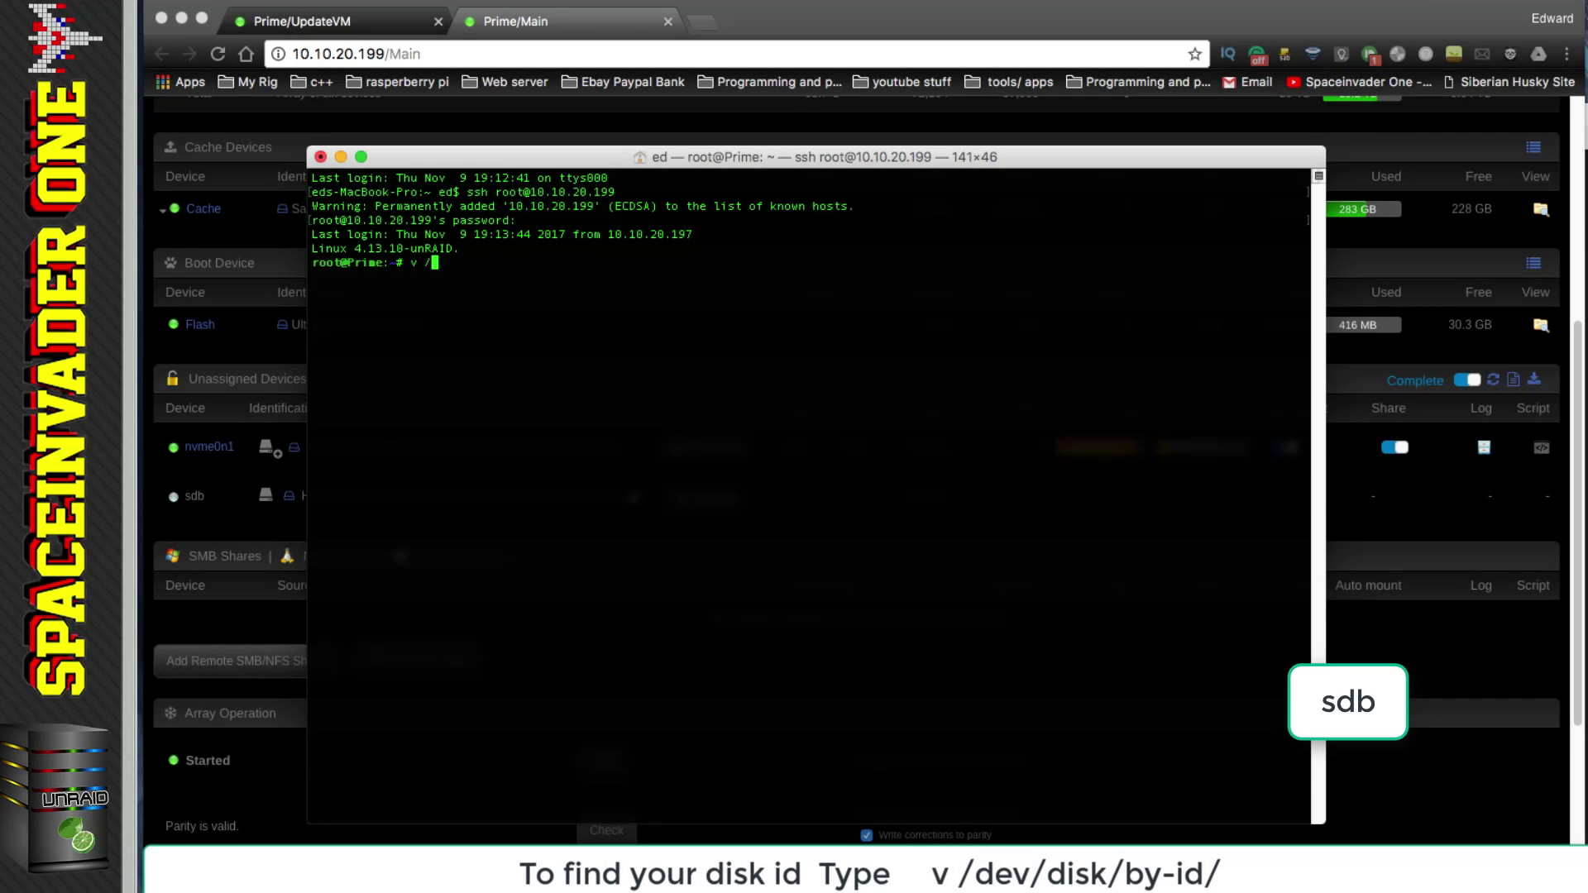
pyautogui.write('dev/disk/')
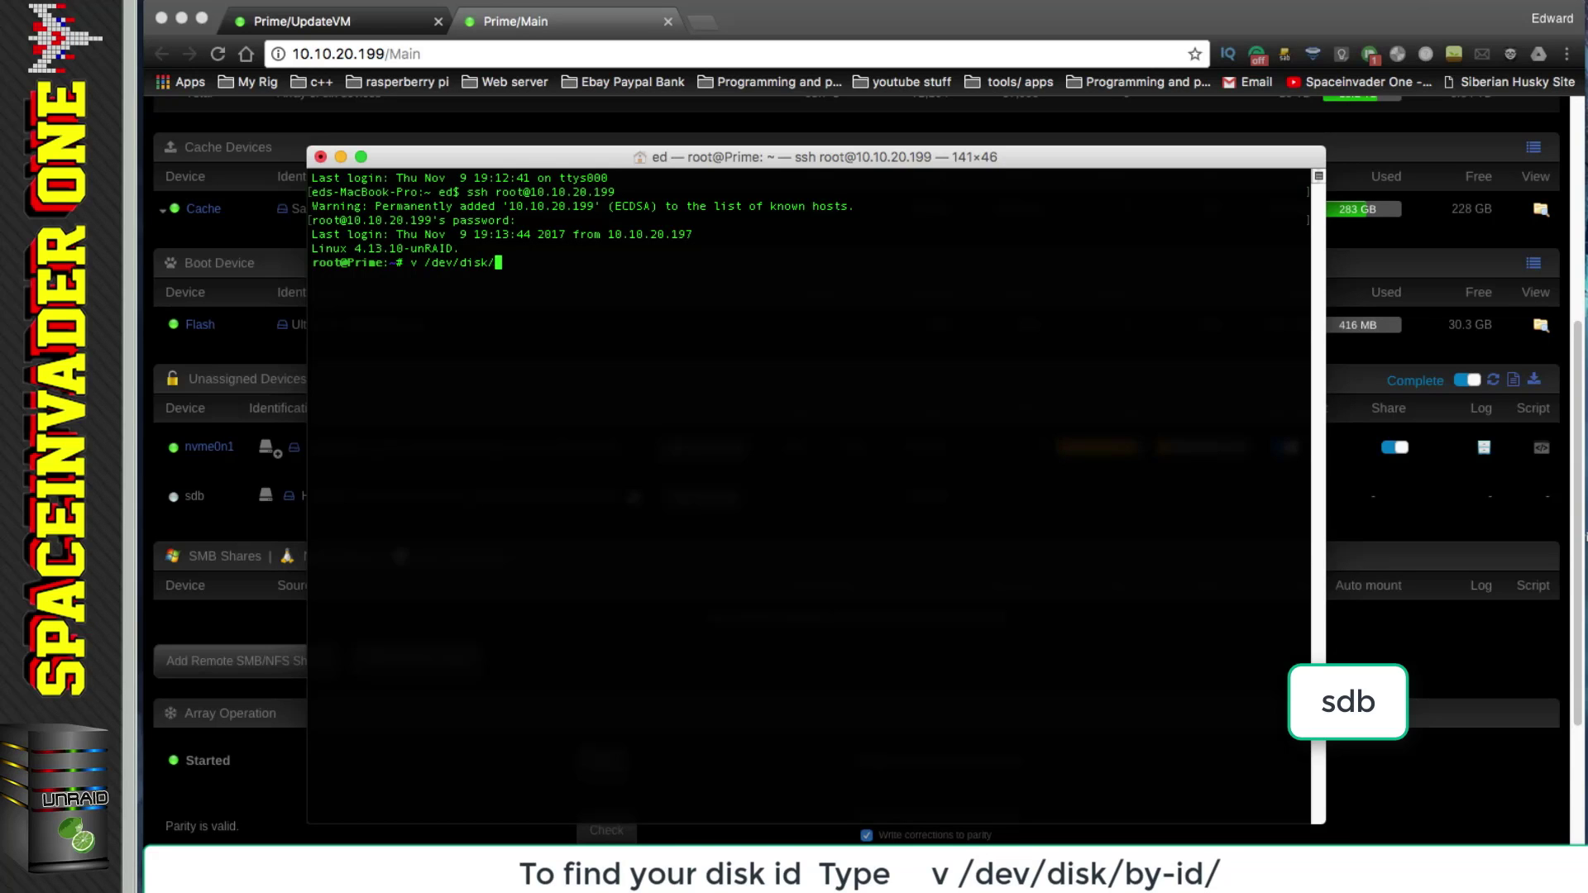
pyautogui.write('by-id/')
pyautogui.press('Return')
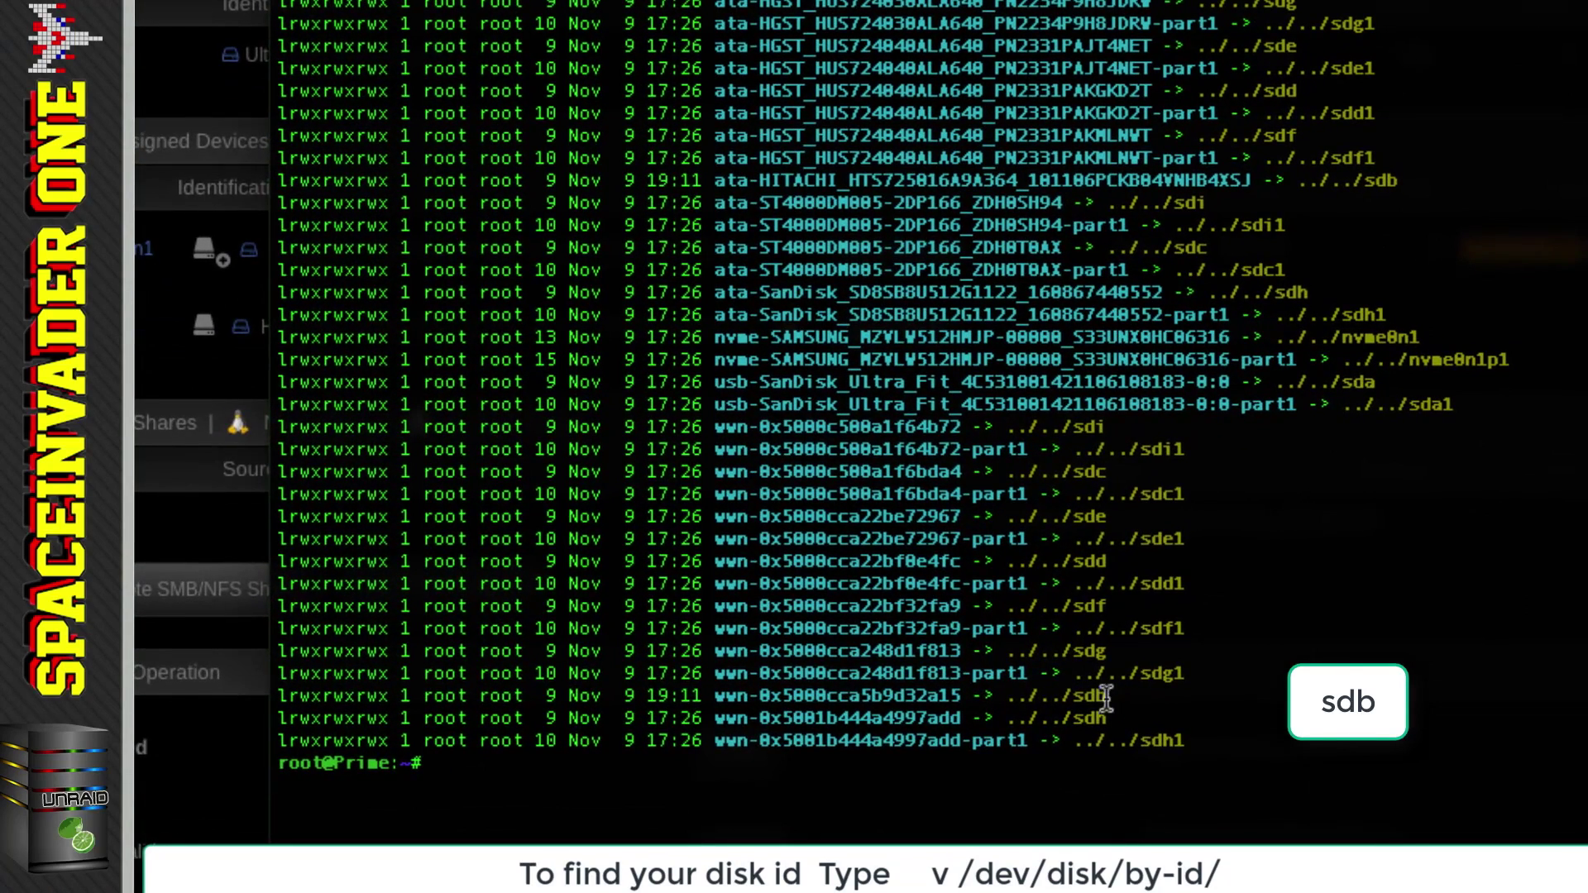
# Step: Copy sdb's disk ID wwn-0x5000cca5b9d32a15 from the listing
pyautogui.moveTo(1106, 698); pyautogui.dragTo(278, 697)
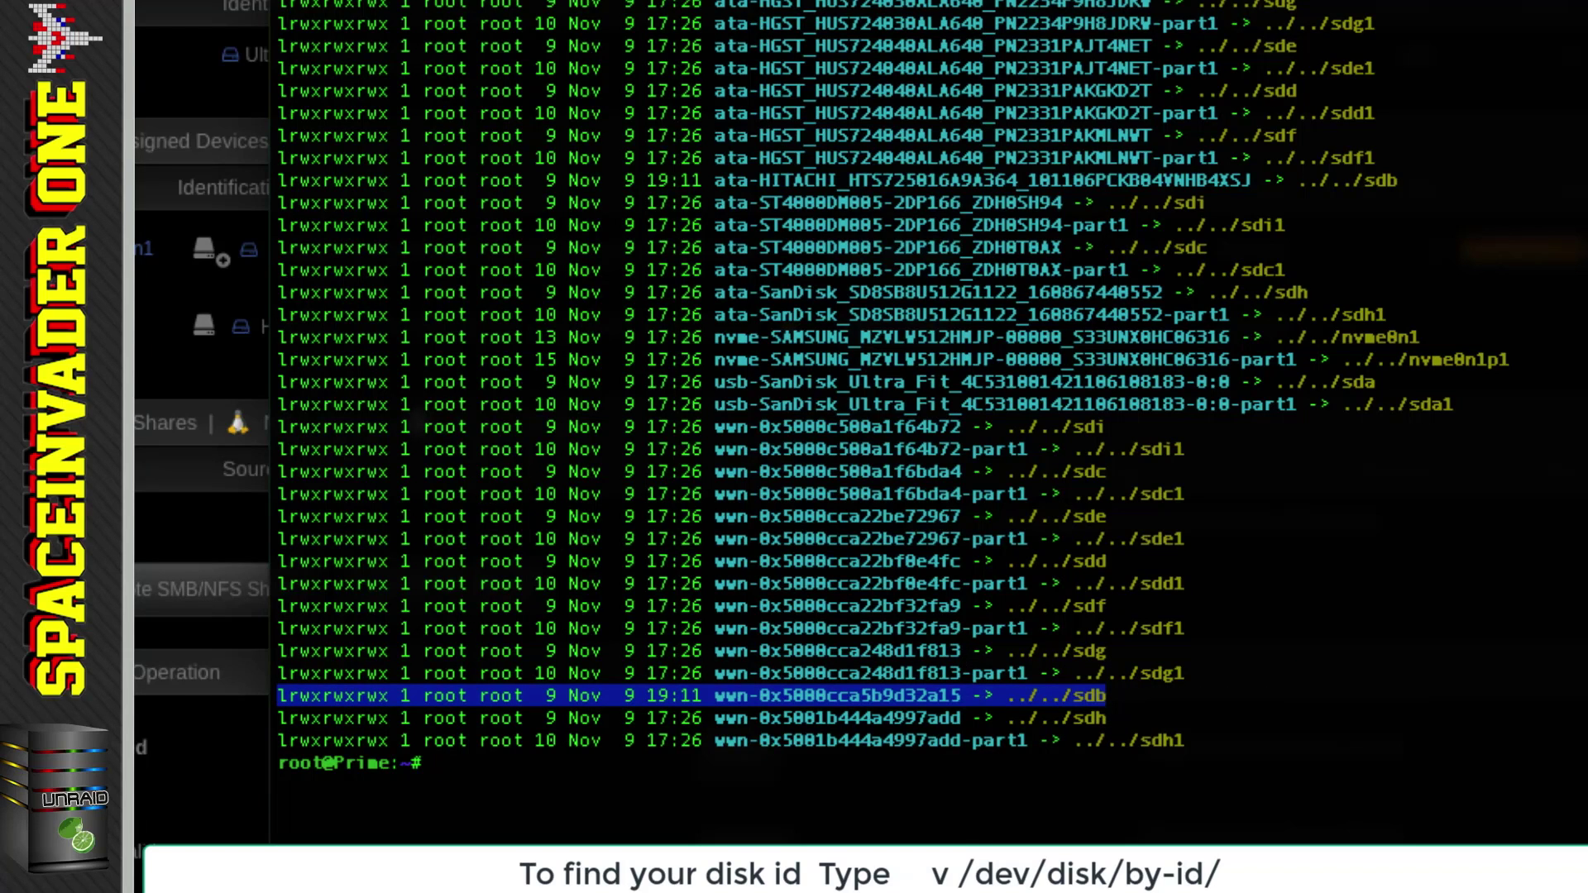
pyautogui.moveTo(960, 696); pyautogui.dragTo(718, 696)
pyautogui.hotkey('ctrl', 'c')
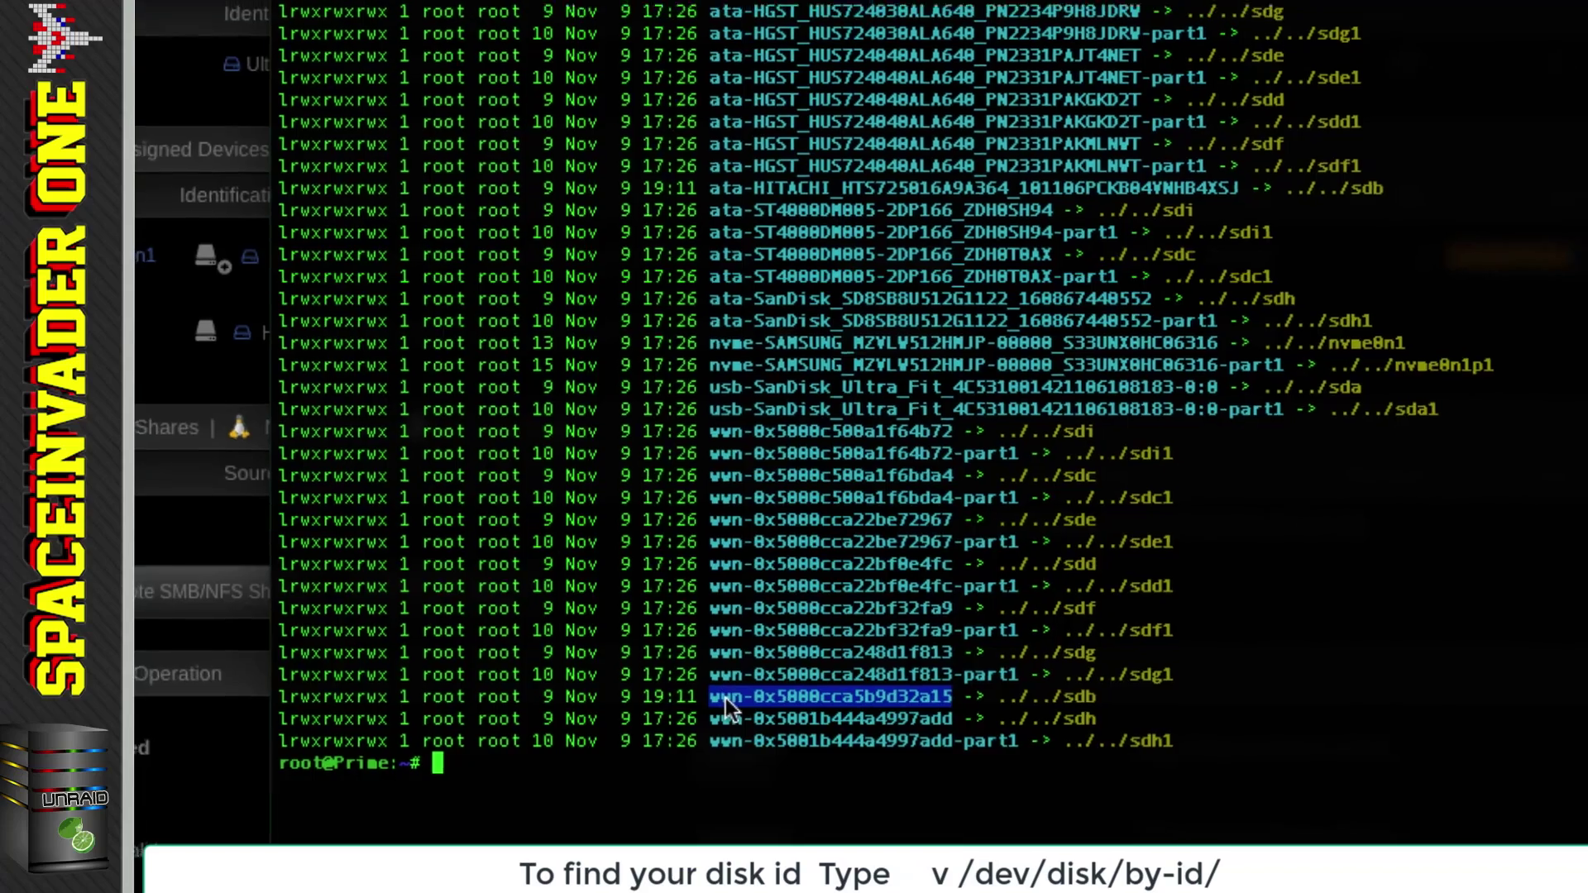
pyautogui.rightClick(733, 697)
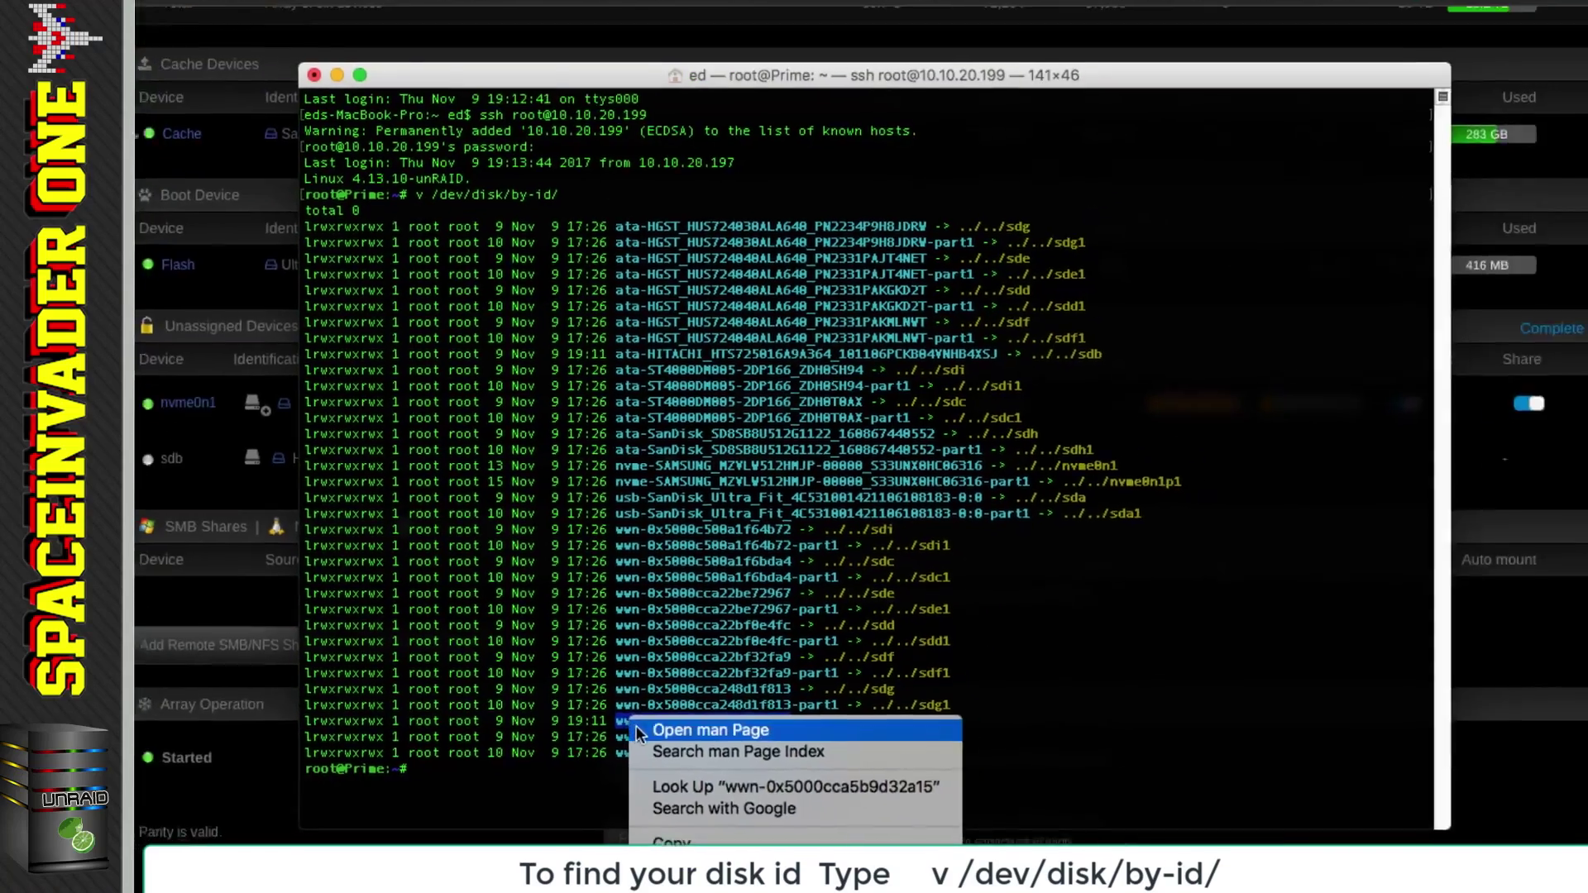
pyautogui.click(662, 838)
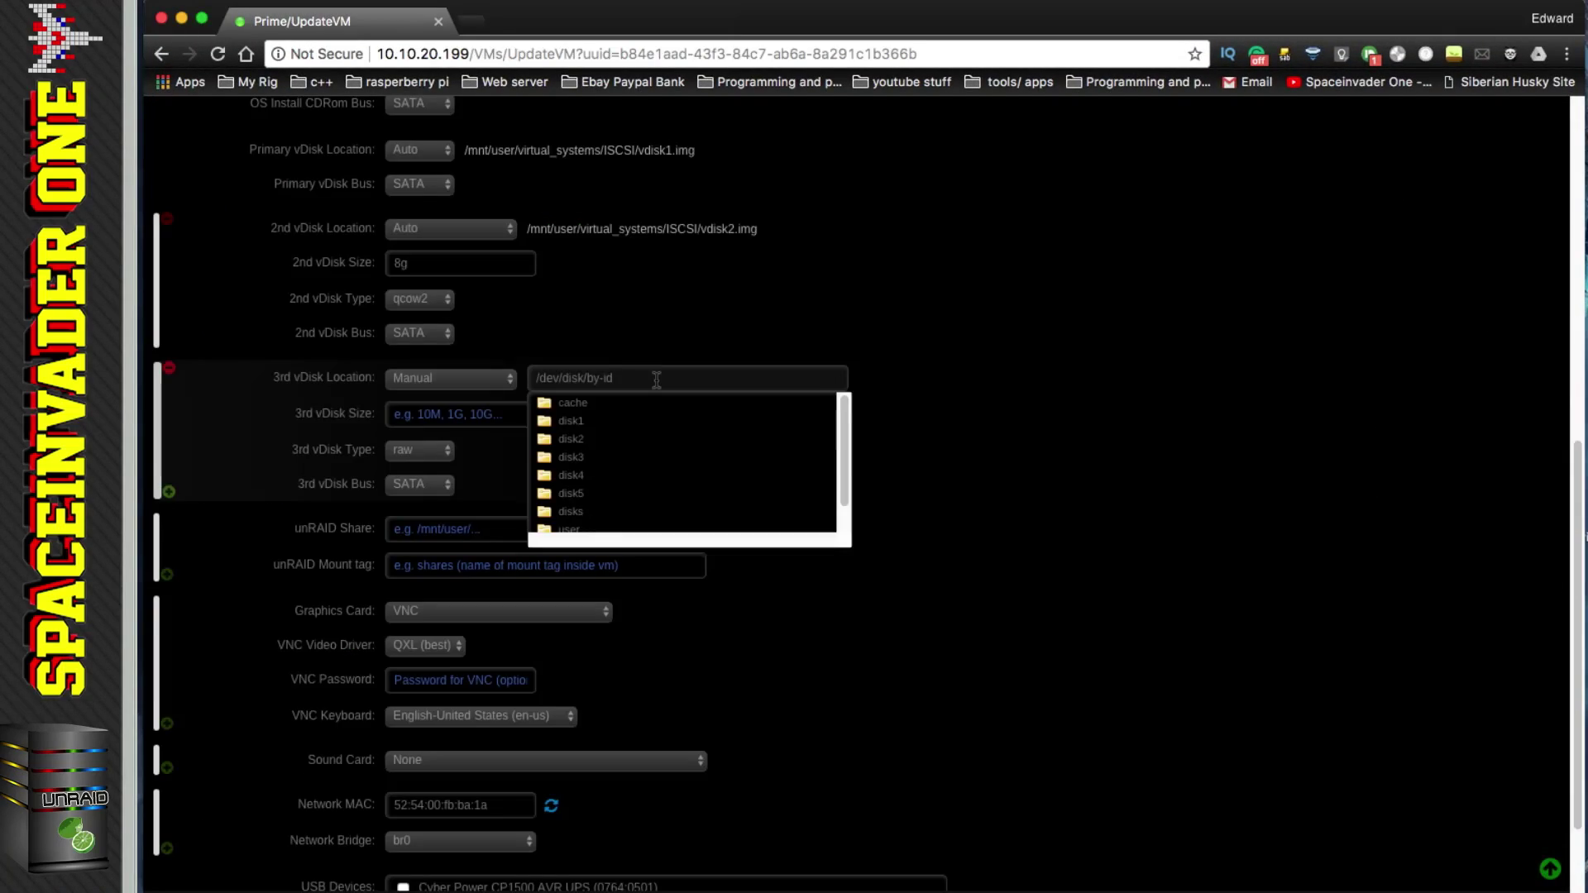
# Step: Set the ISCSI VM's 3rd vDisk location to /dev/disk/by-id/wwn-0x5000cca5b9d32a15 and update the VM
pyautogui.write('/')
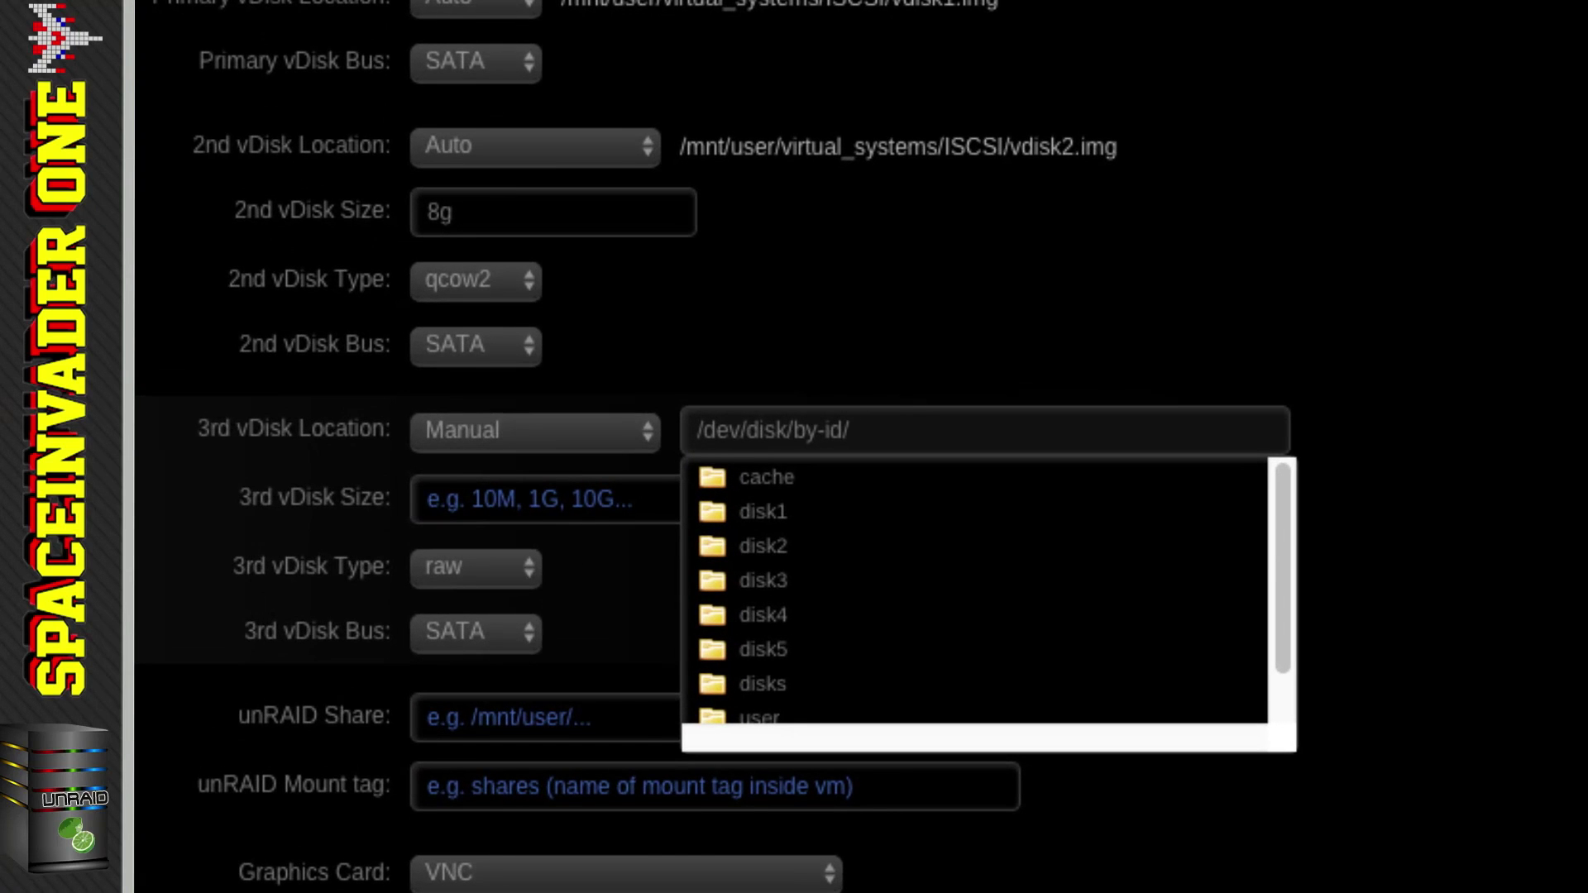
pyautogui.hotkey('ctrl', 'v')
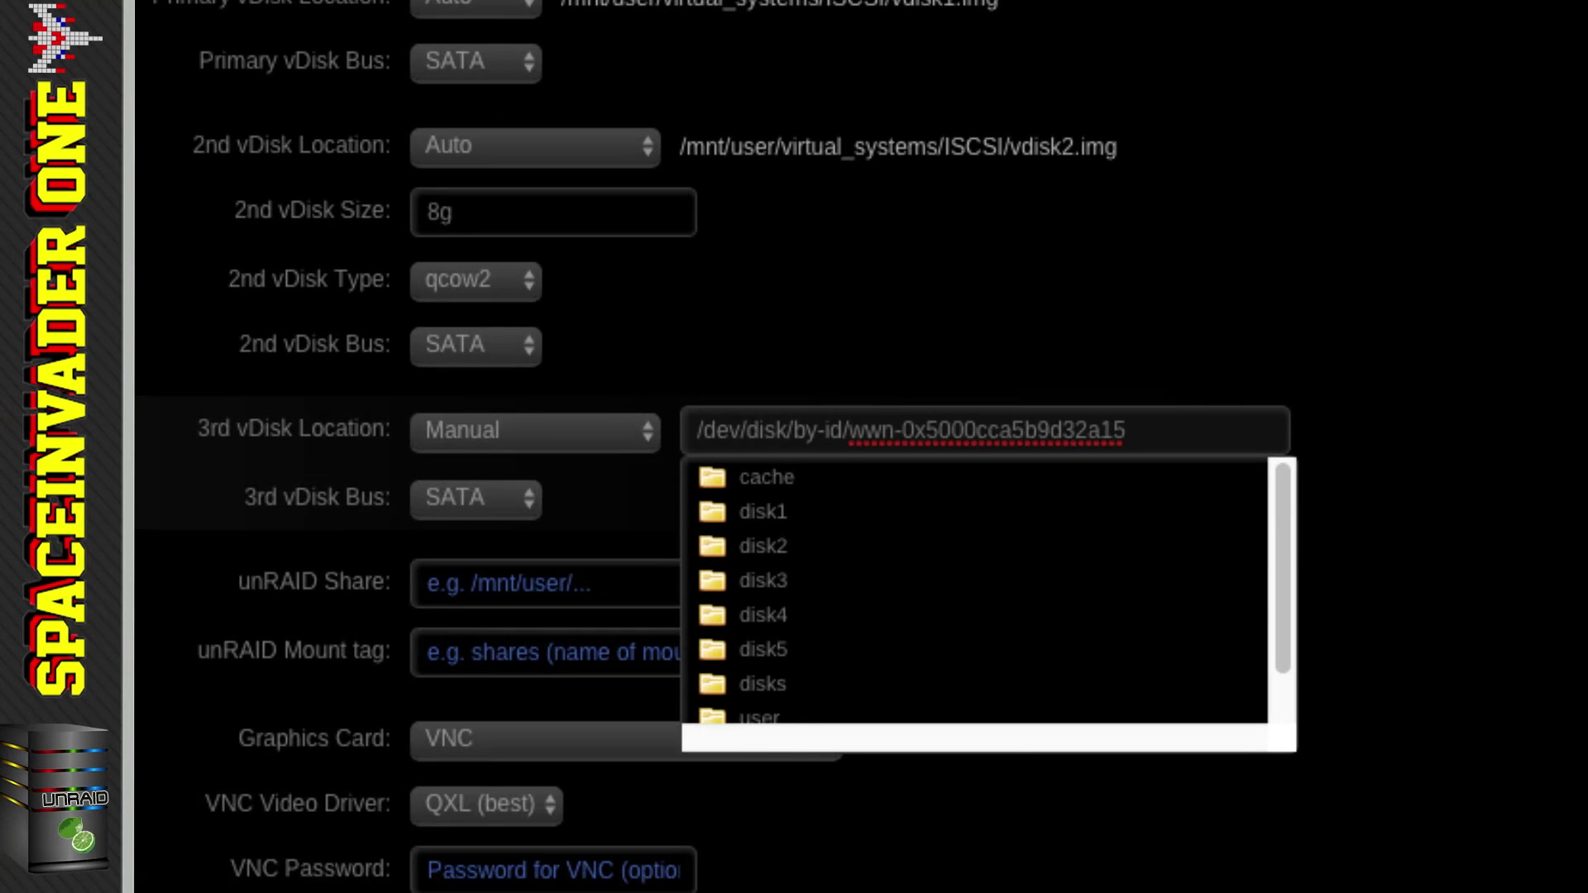
pyautogui.click(1408, 424)
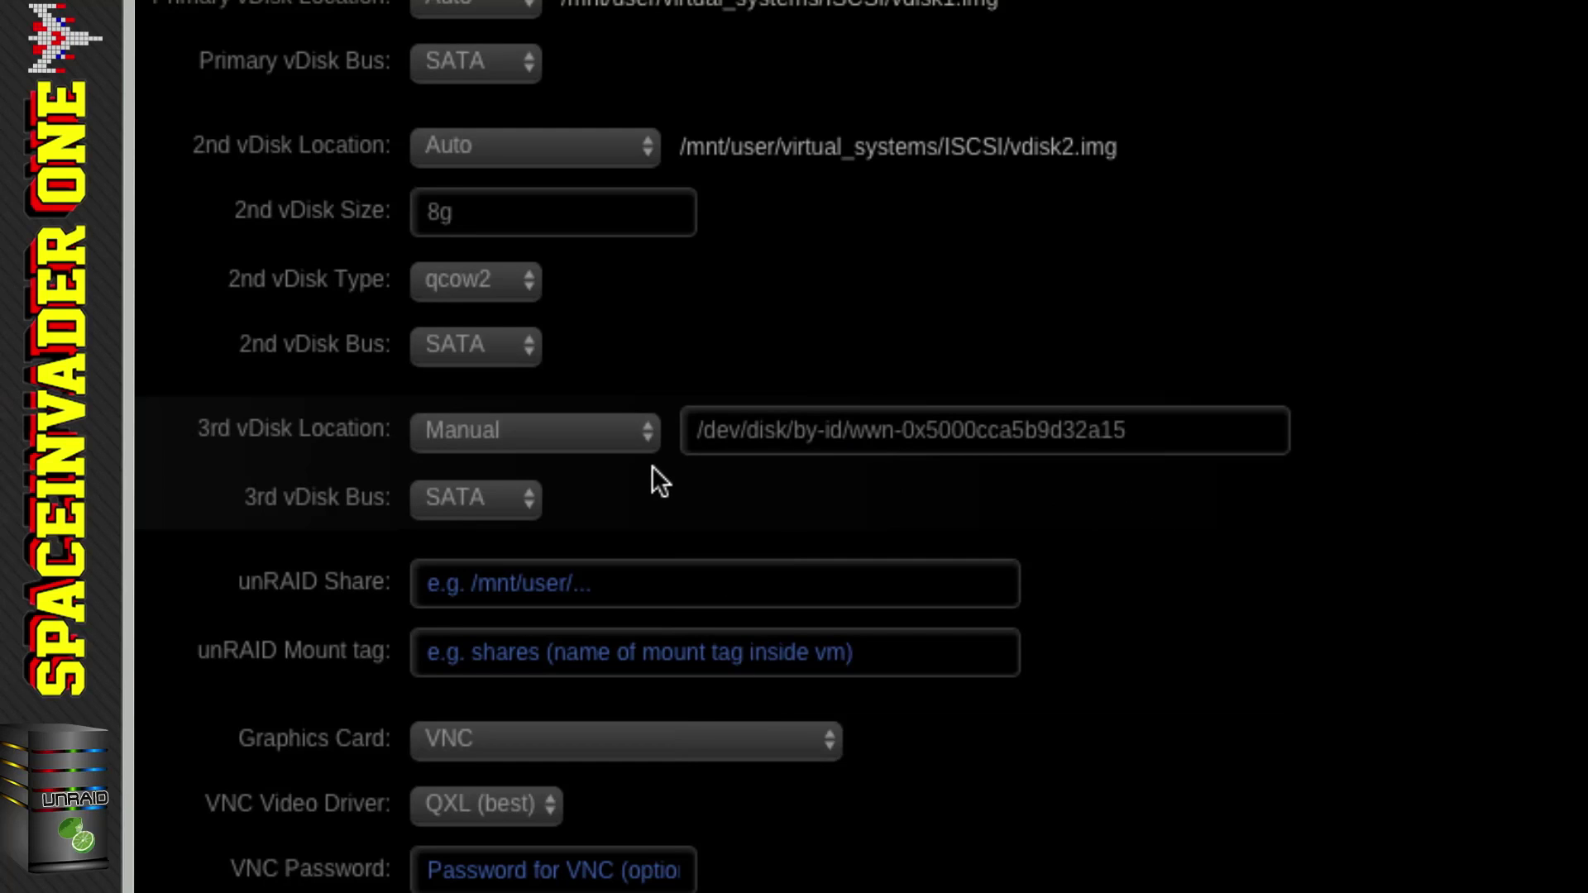
pyautogui.scroll(-3, 657, 528)
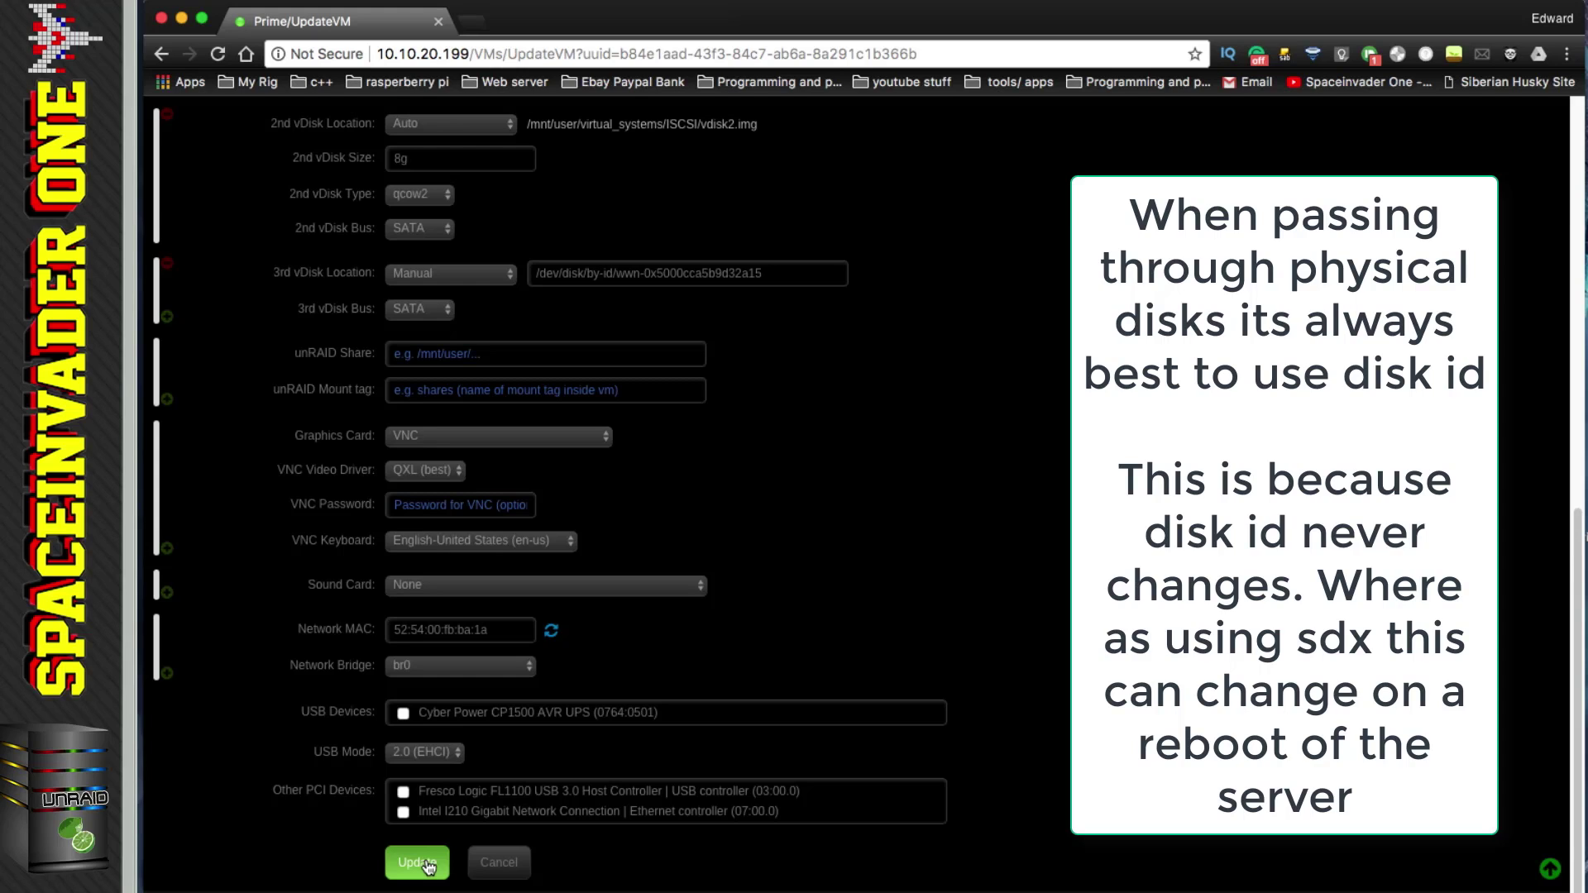
pyautogui.click(423, 863)
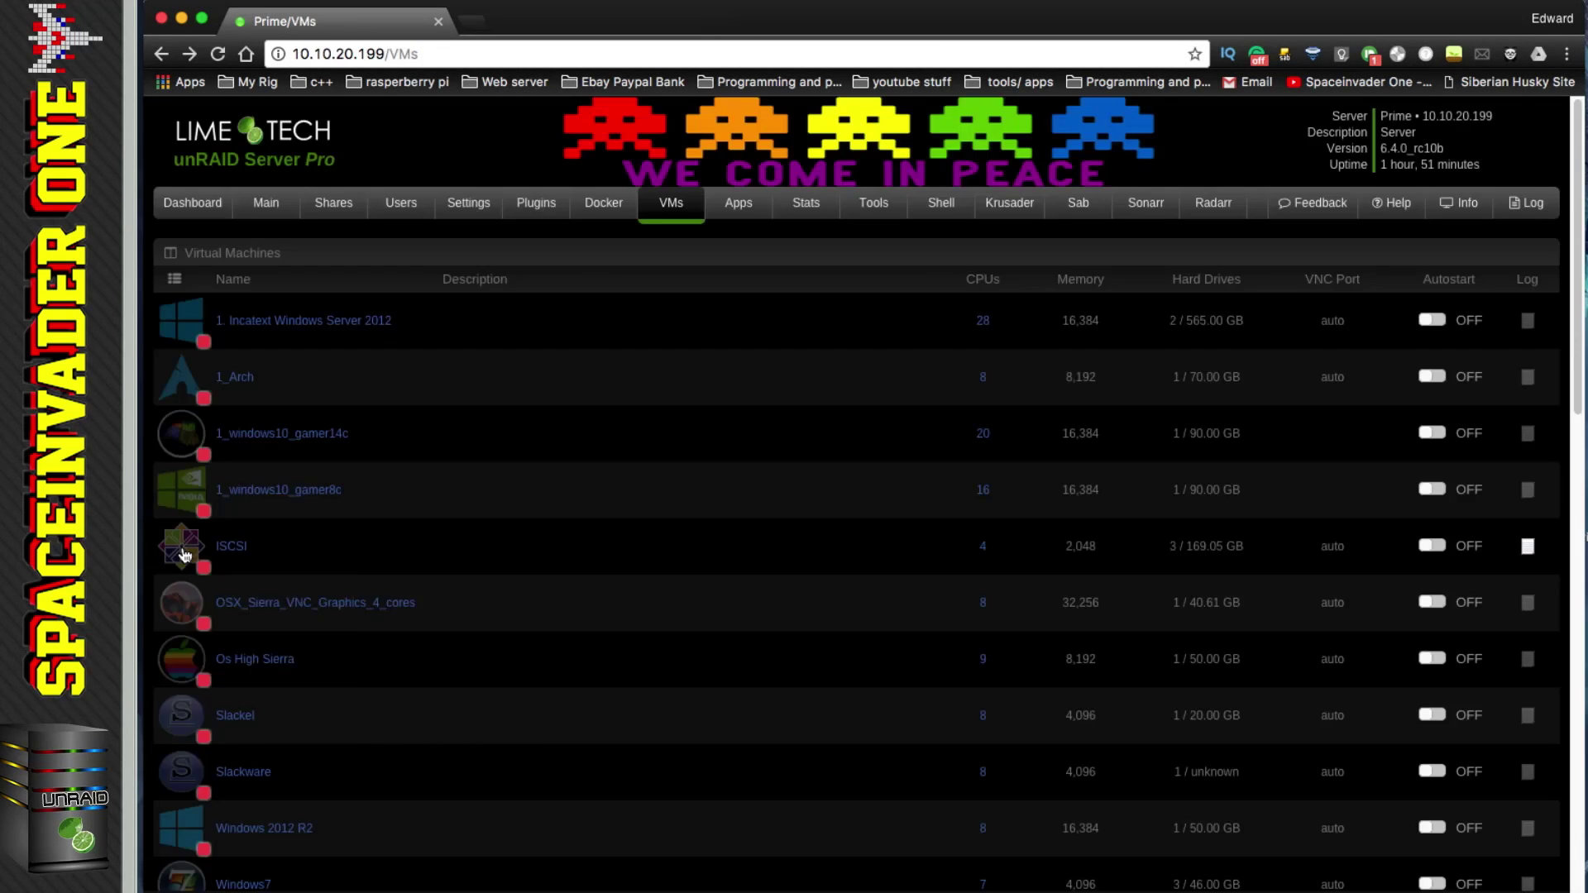
# Step: Open the ISCSI VM's XML for editing
pyautogui.click(184, 556)
pyautogui.click(237, 679)
pyautogui.scroll(-20, 329, 626)
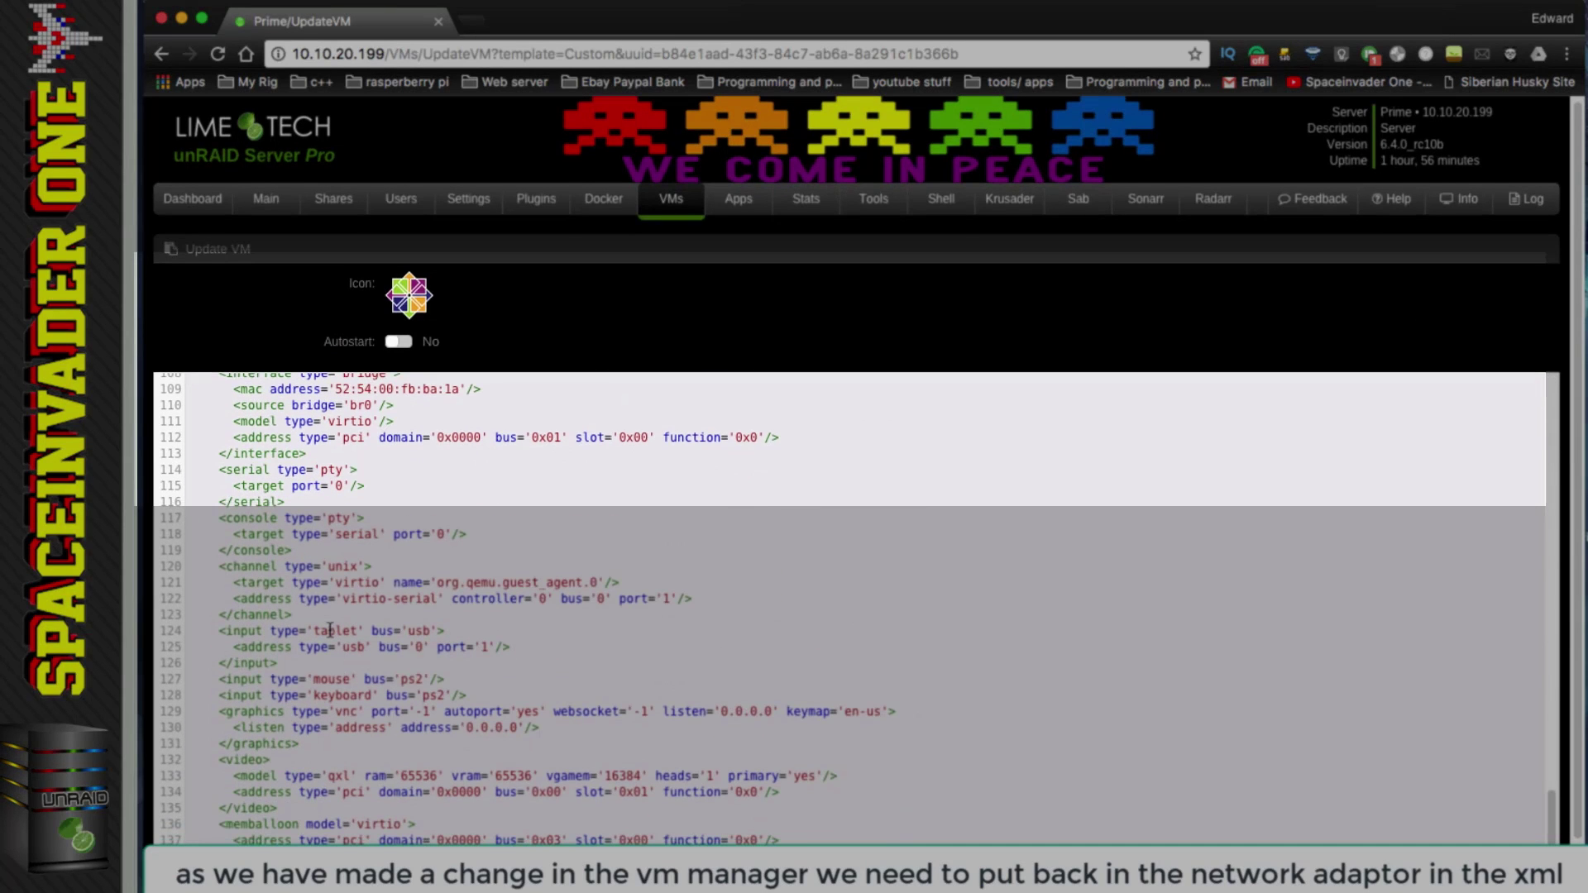
# Step: Paste the network adapter definition over the model line in the XML and save it
pyautogui.moveTo(393, 421); pyautogui.dragTo(233, 421)
pyautogui.rightClick(250, 420)
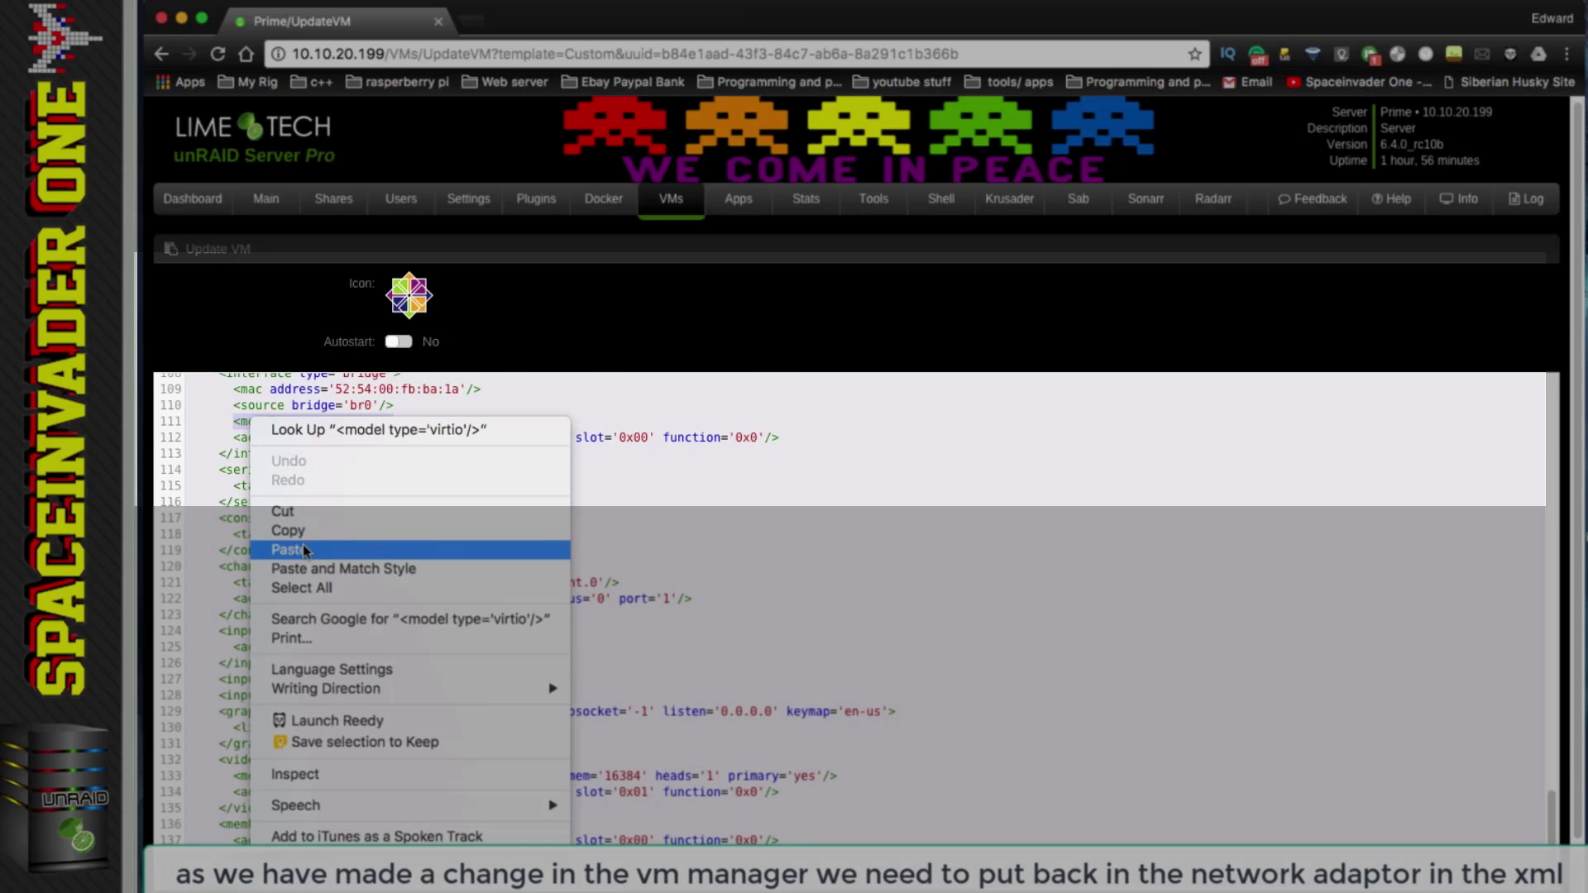
pyautogui.click(303, 549)
pyautogui.click(199, 865)
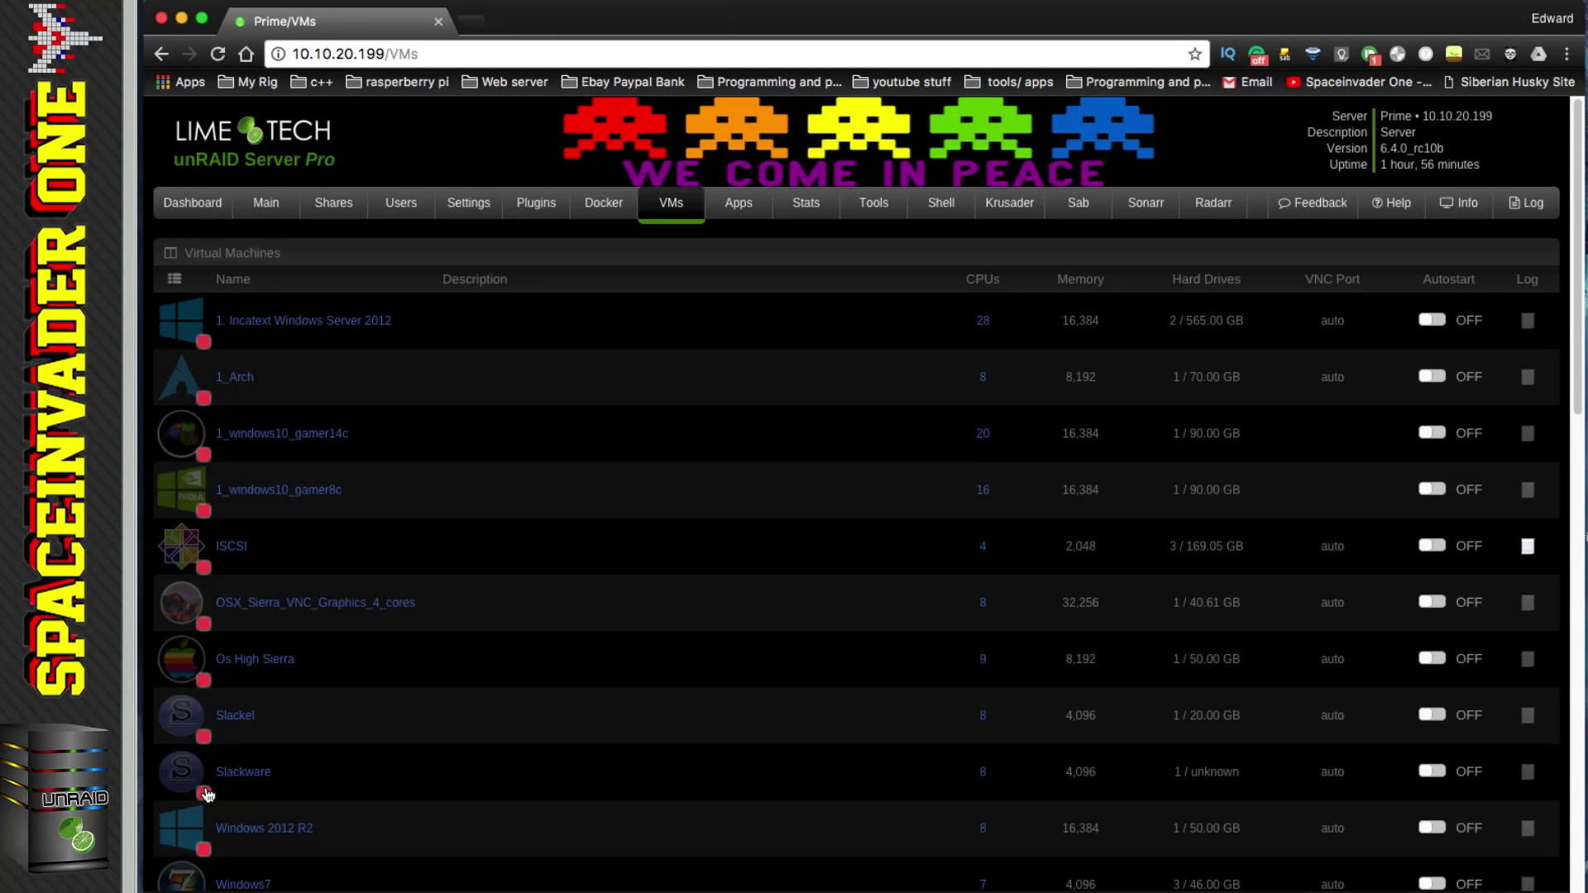
# Step: Start the ISCSI VM and open its VNC remote console
pyautogui.click(187, 546)
pyautogui.click(219, 610)
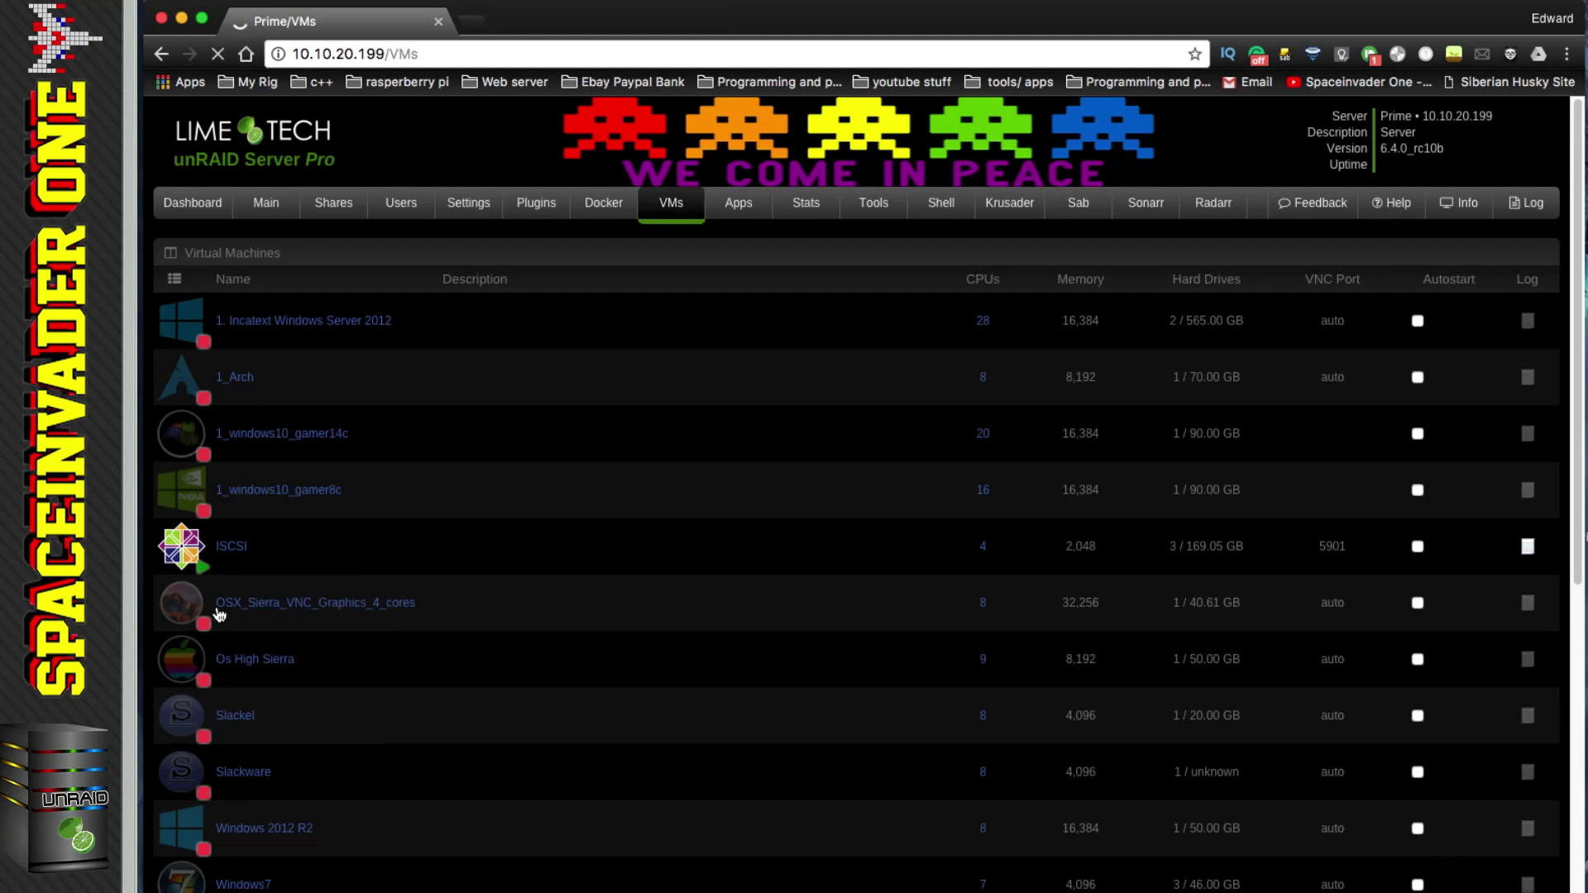
pyautogui.click(182, 546)
pyautogui.click(228, 613)
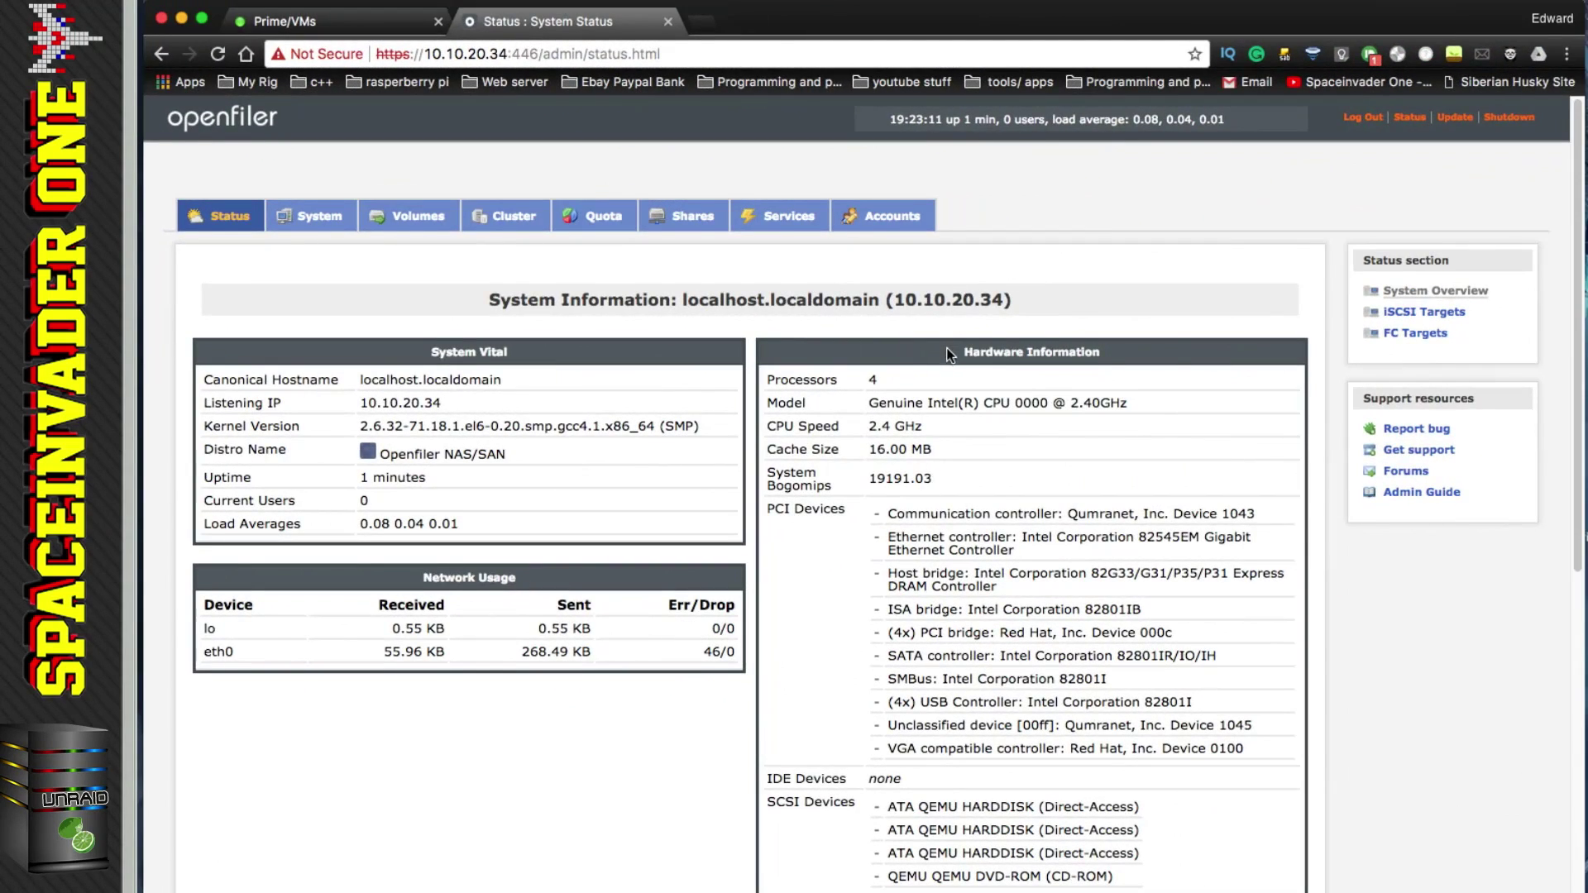
pyautogui.scroll(-2, 948, 354)
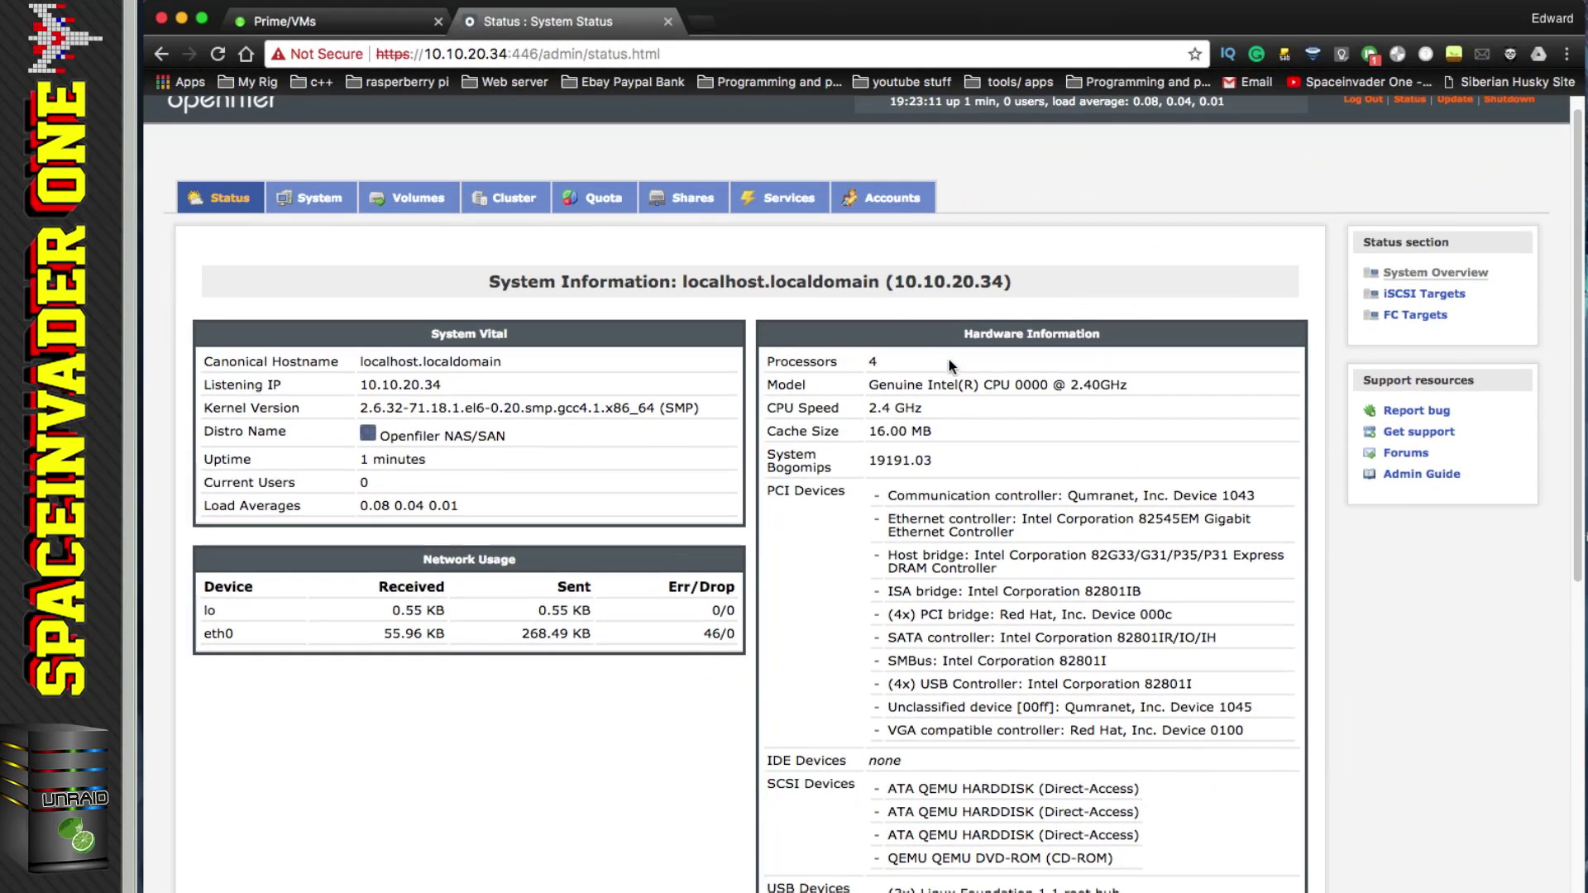
# Step: Check the QEMU HARDDISK entries under SCSI Devices, then go to System network setup
pyautogui.scroll(-1, 945, 783)
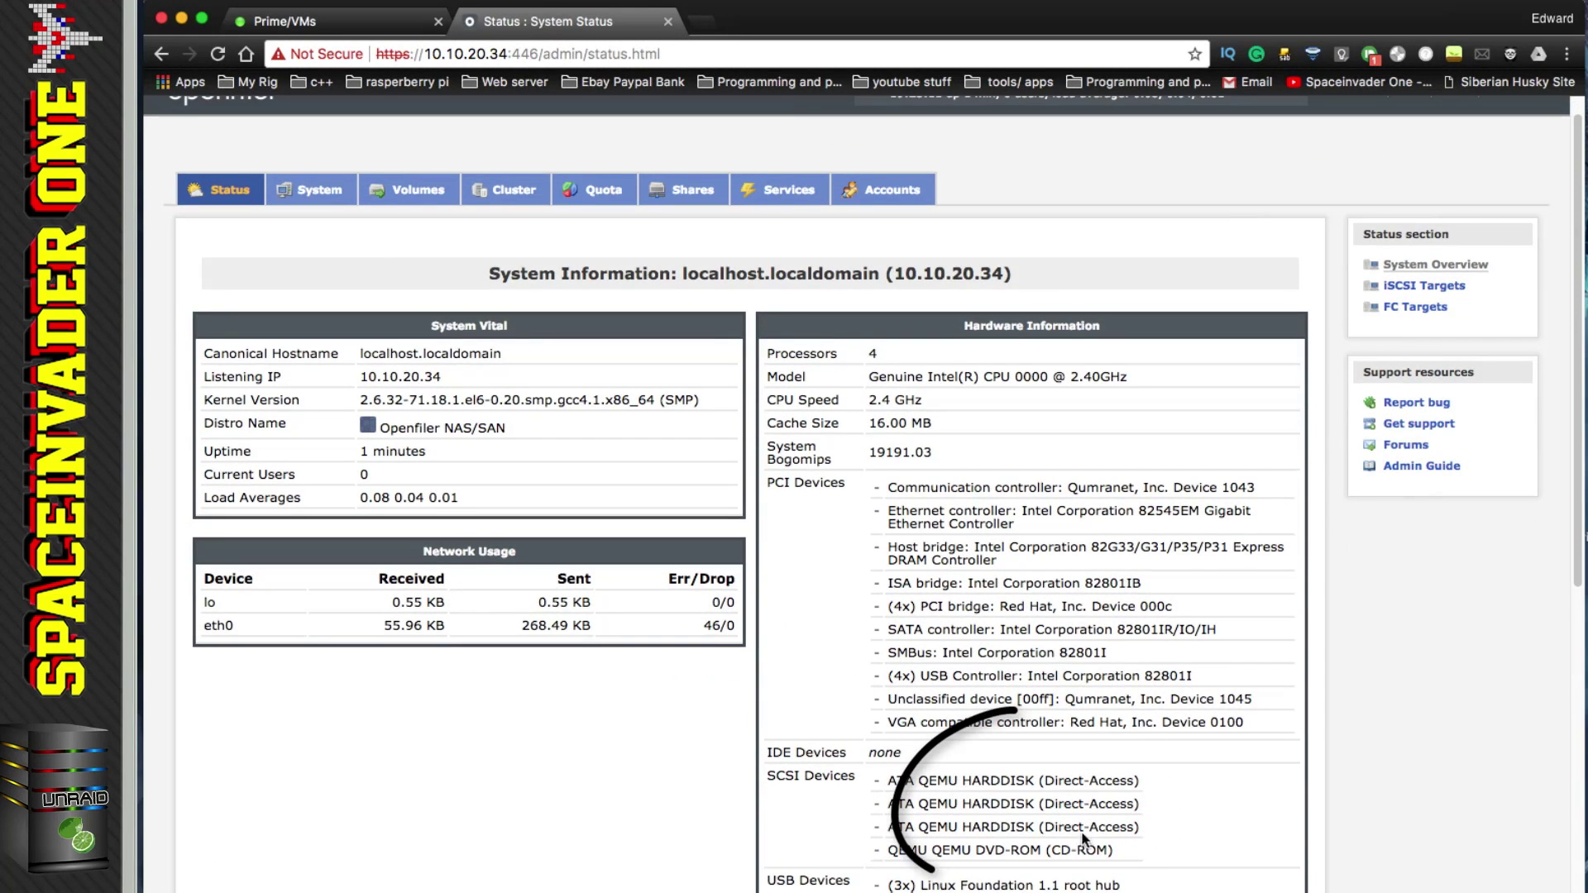
pyautogui.moveTo(1140, 828); pyautogui.dragTo(831, 790)
pyautogui.click(830, 791)
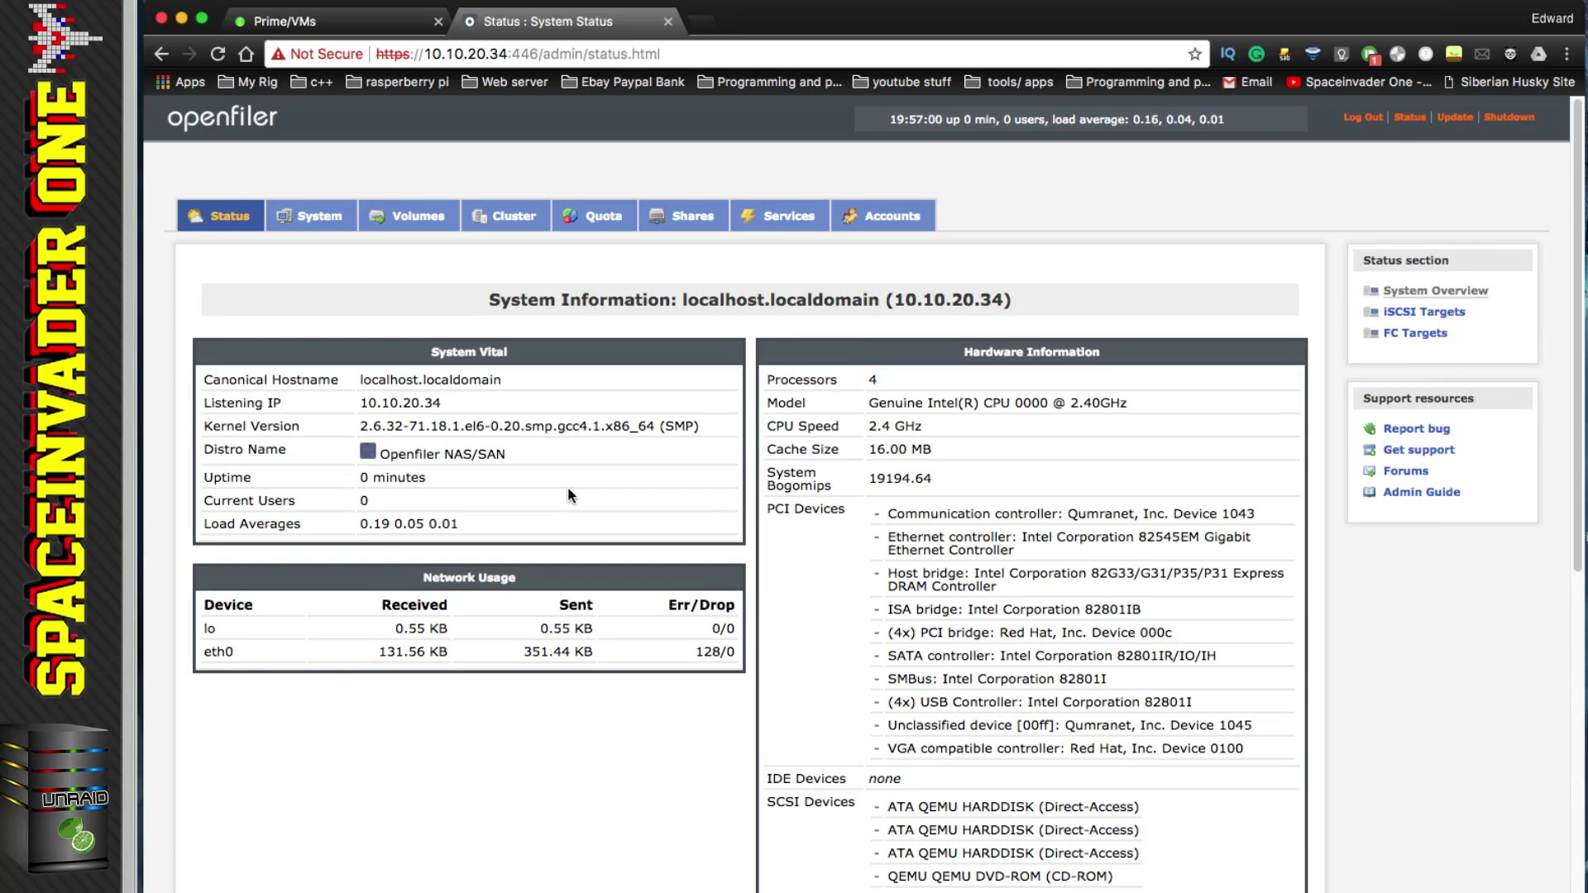
pyautogui.click(326, 222)
pyautogui.scroll(-1, 537, 550)
# Step: Add network access entry 'lan' for 10.10.20.0, netmask 255.255.255.0, type Share
pyautogui.click(636, 838)
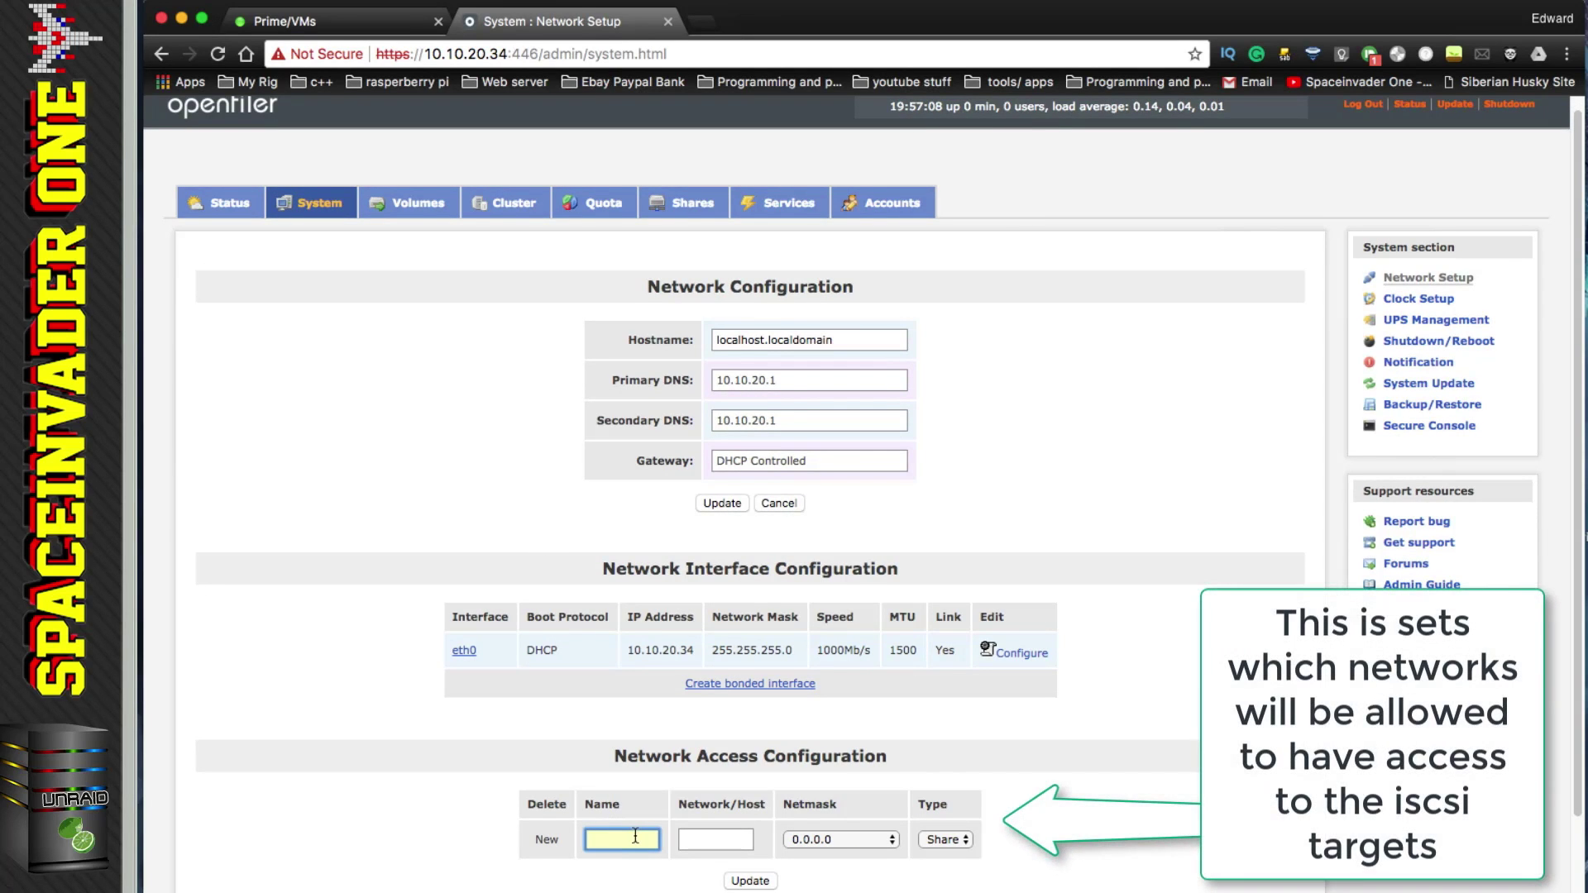
pyautogui.write('lan')
pyautogui.press('Tab')
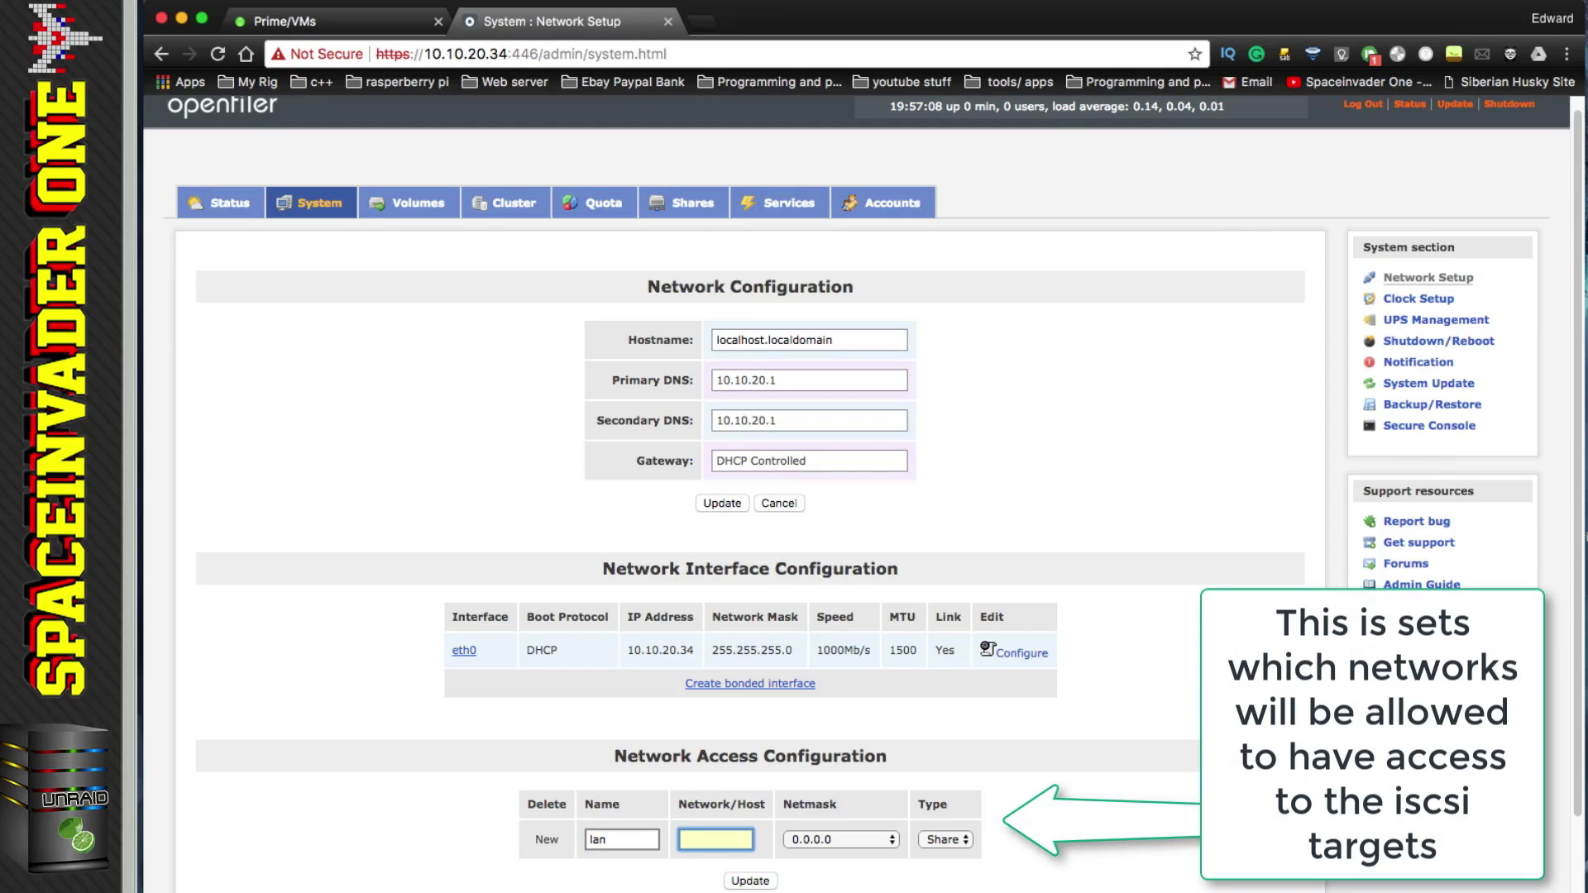
pyautogui.write('10')
pyautogui.click(841, 840)
pyautogui.scroll(-3, 837, 861)
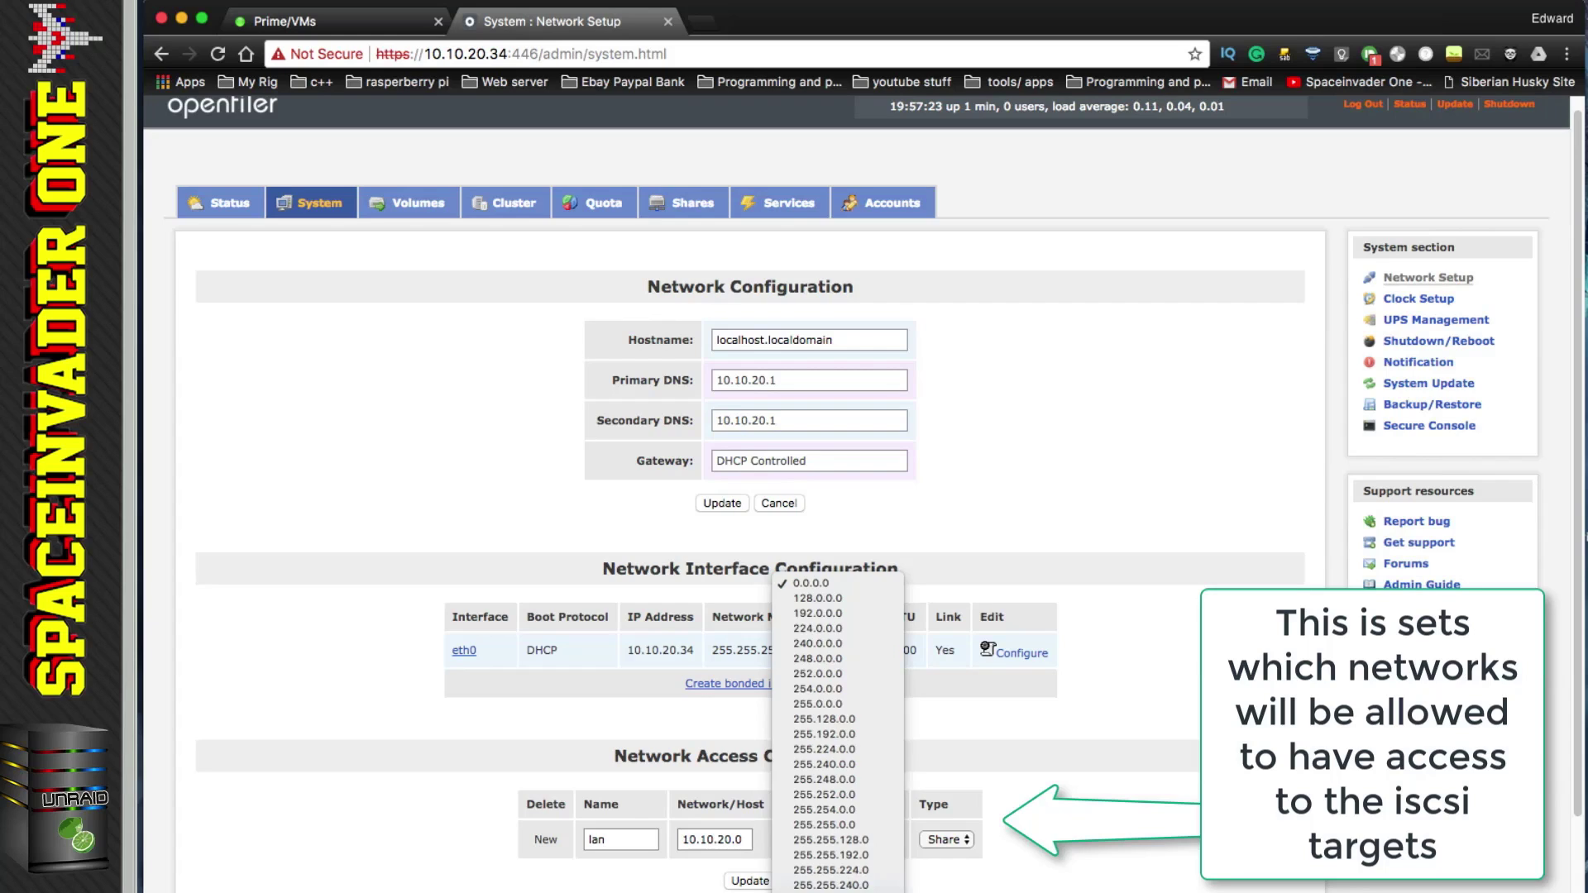
pyautogui.click(862, 892)
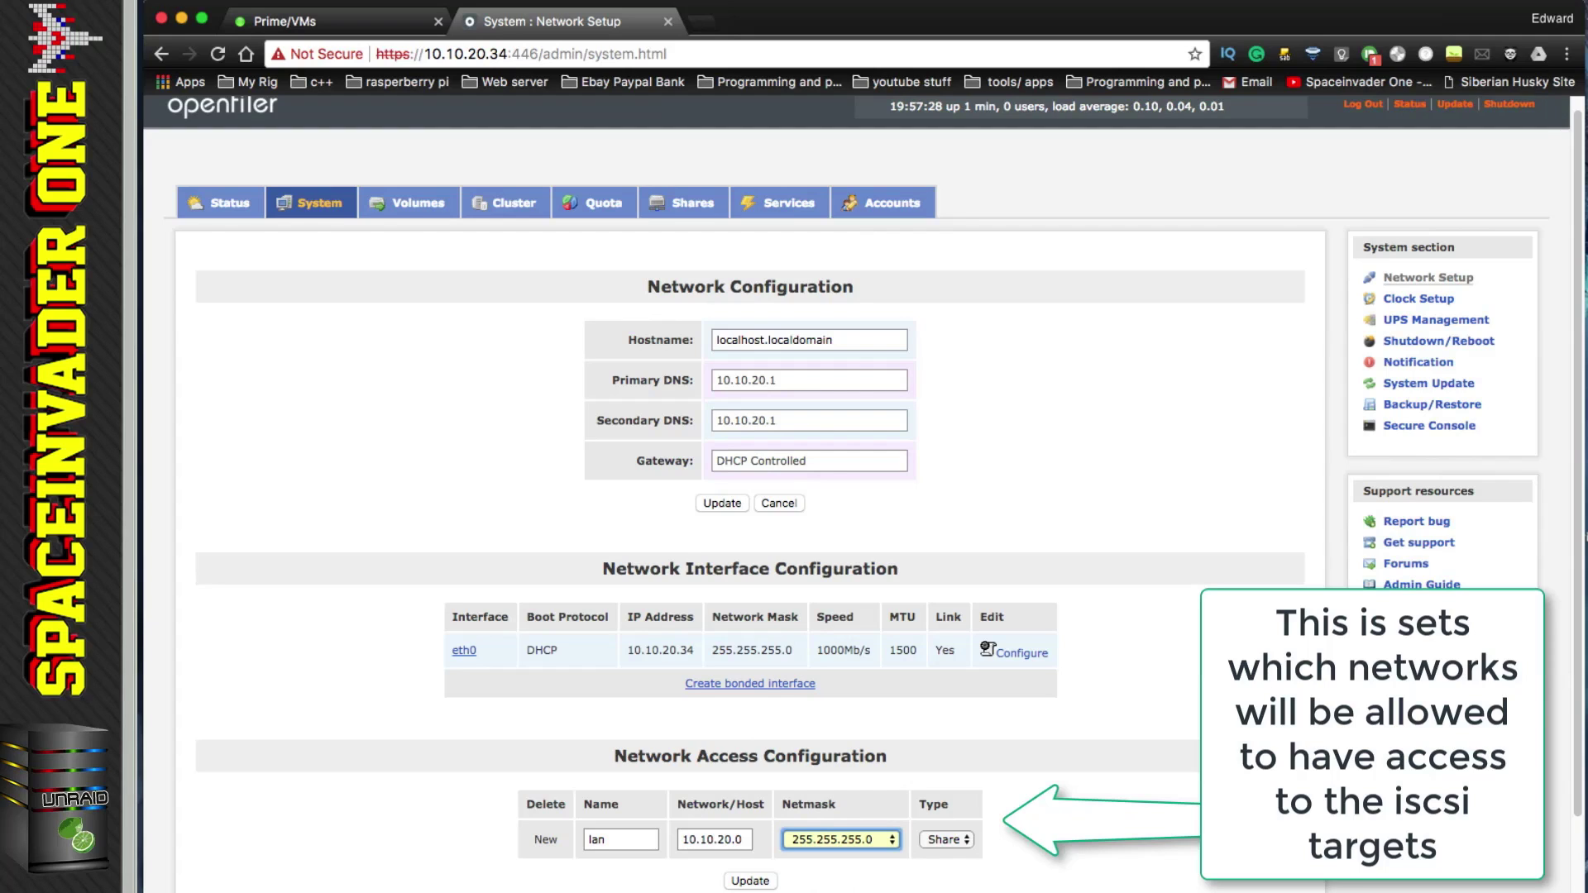
pyautogui.click(753, 882)
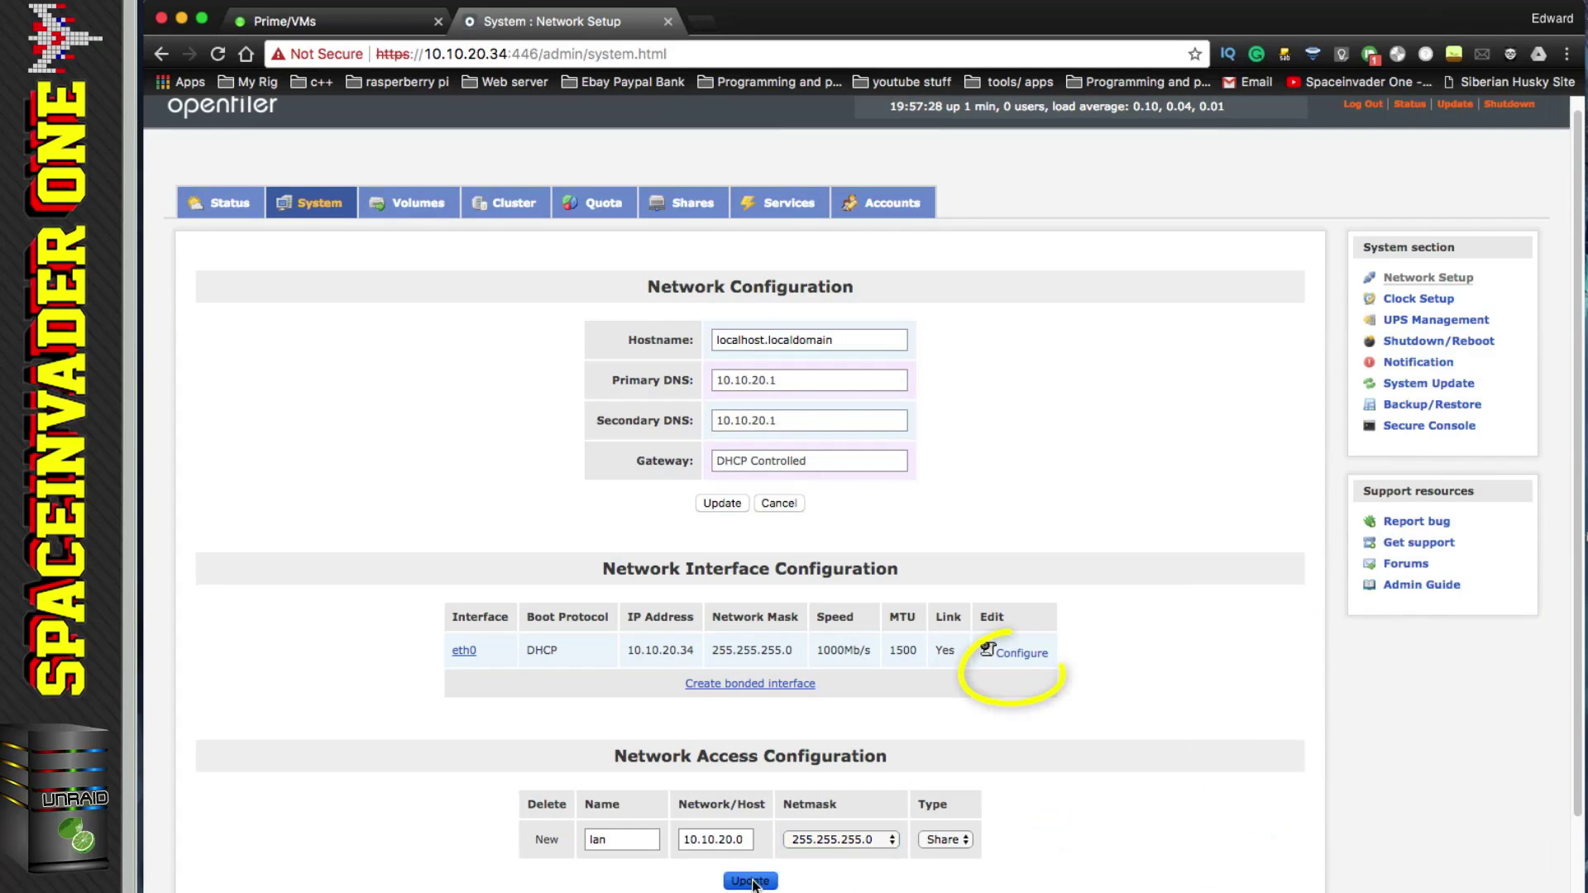
# Step: Switch eth0 to a static boot protocol and confirm its settings
pyautogui.click(1023, 667)
pyautogui.click(828, 382)
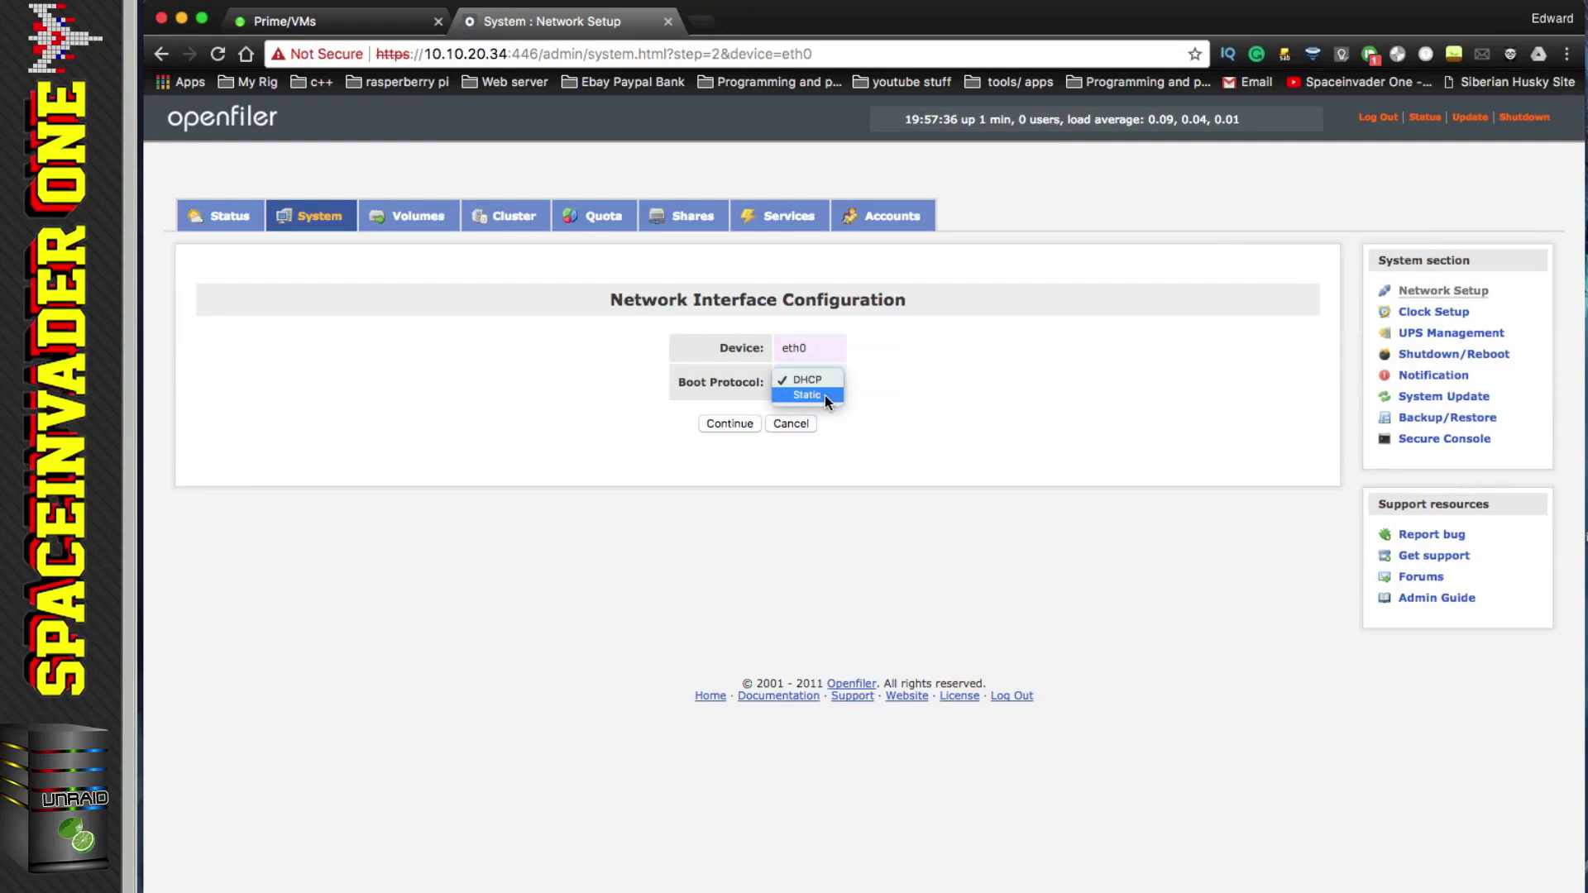
pyautogui.click(824, 395)
pyautogui.click(736, 424)
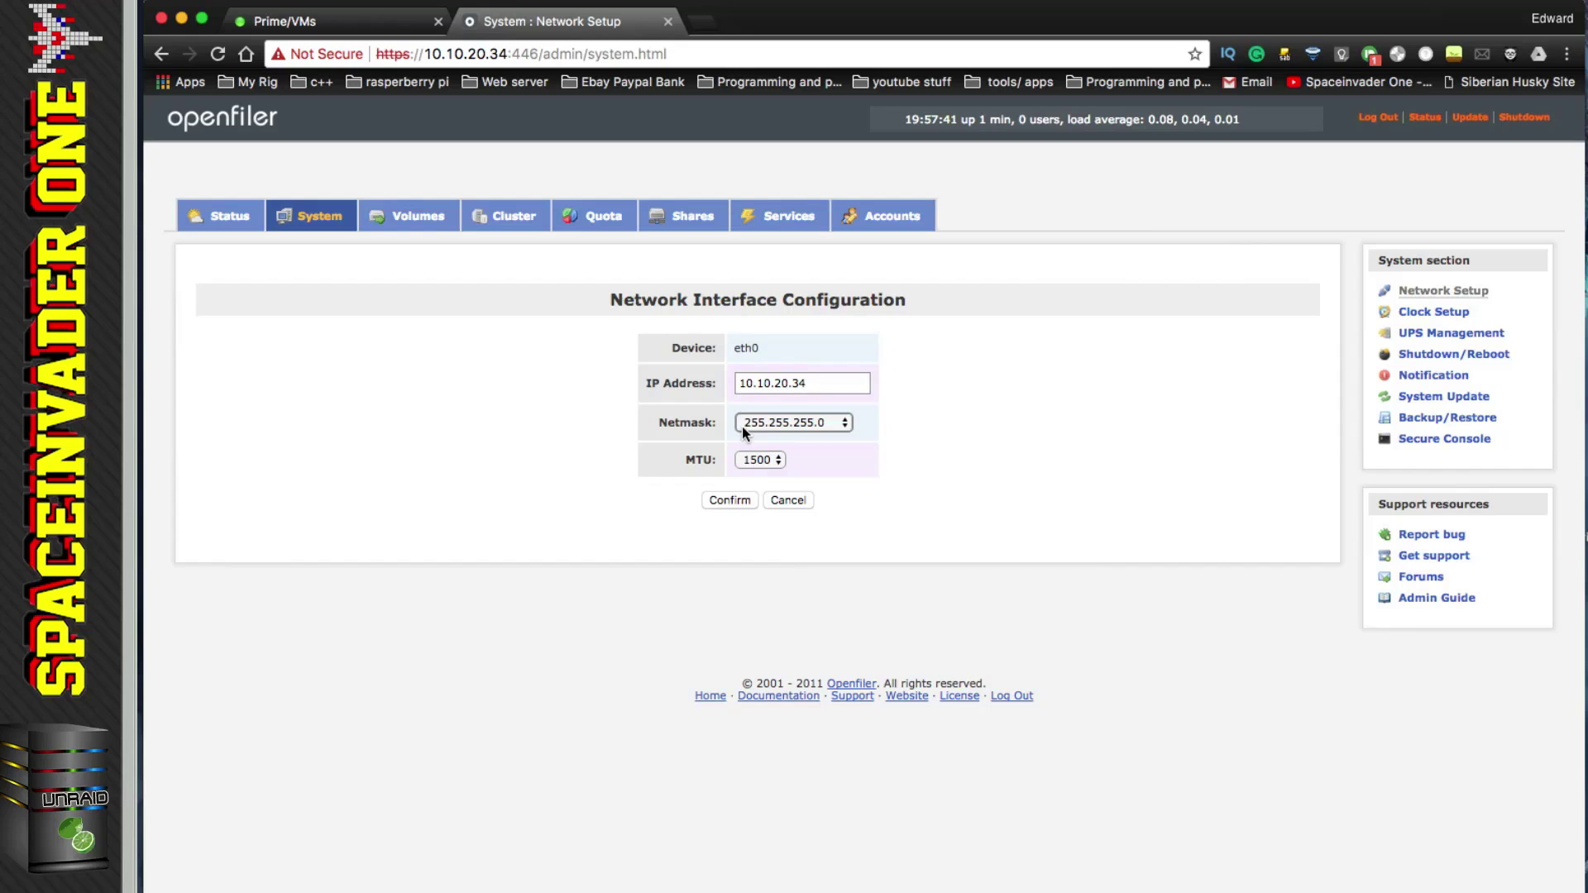
pyautogui.click(731, 498)
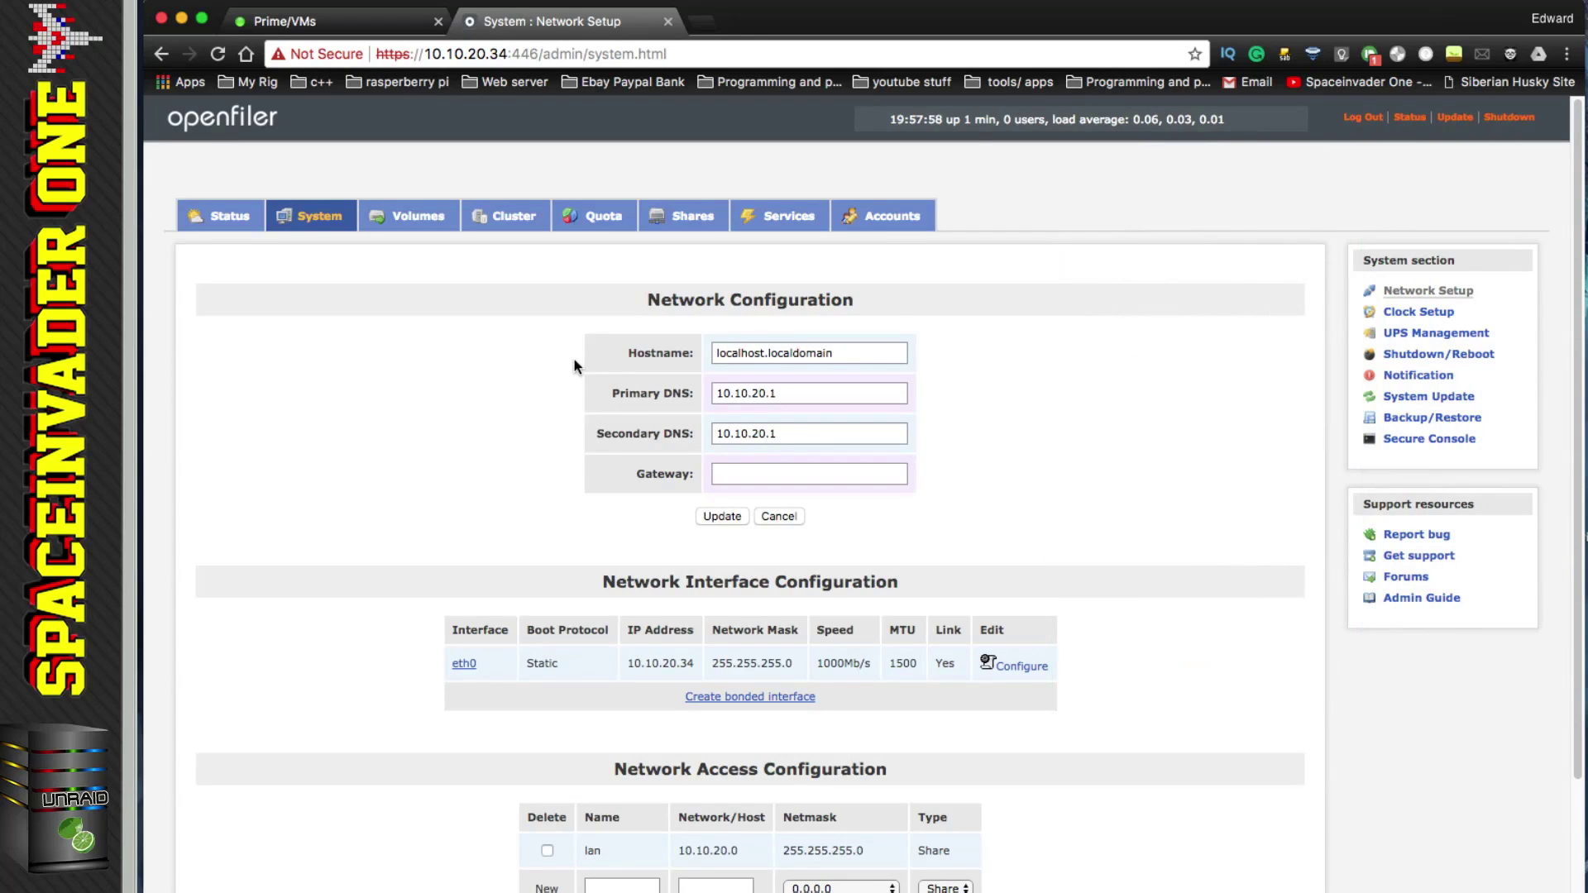
# Step: Set the default gateway to 10.10.20.1
pyautogui.click(778, 477)
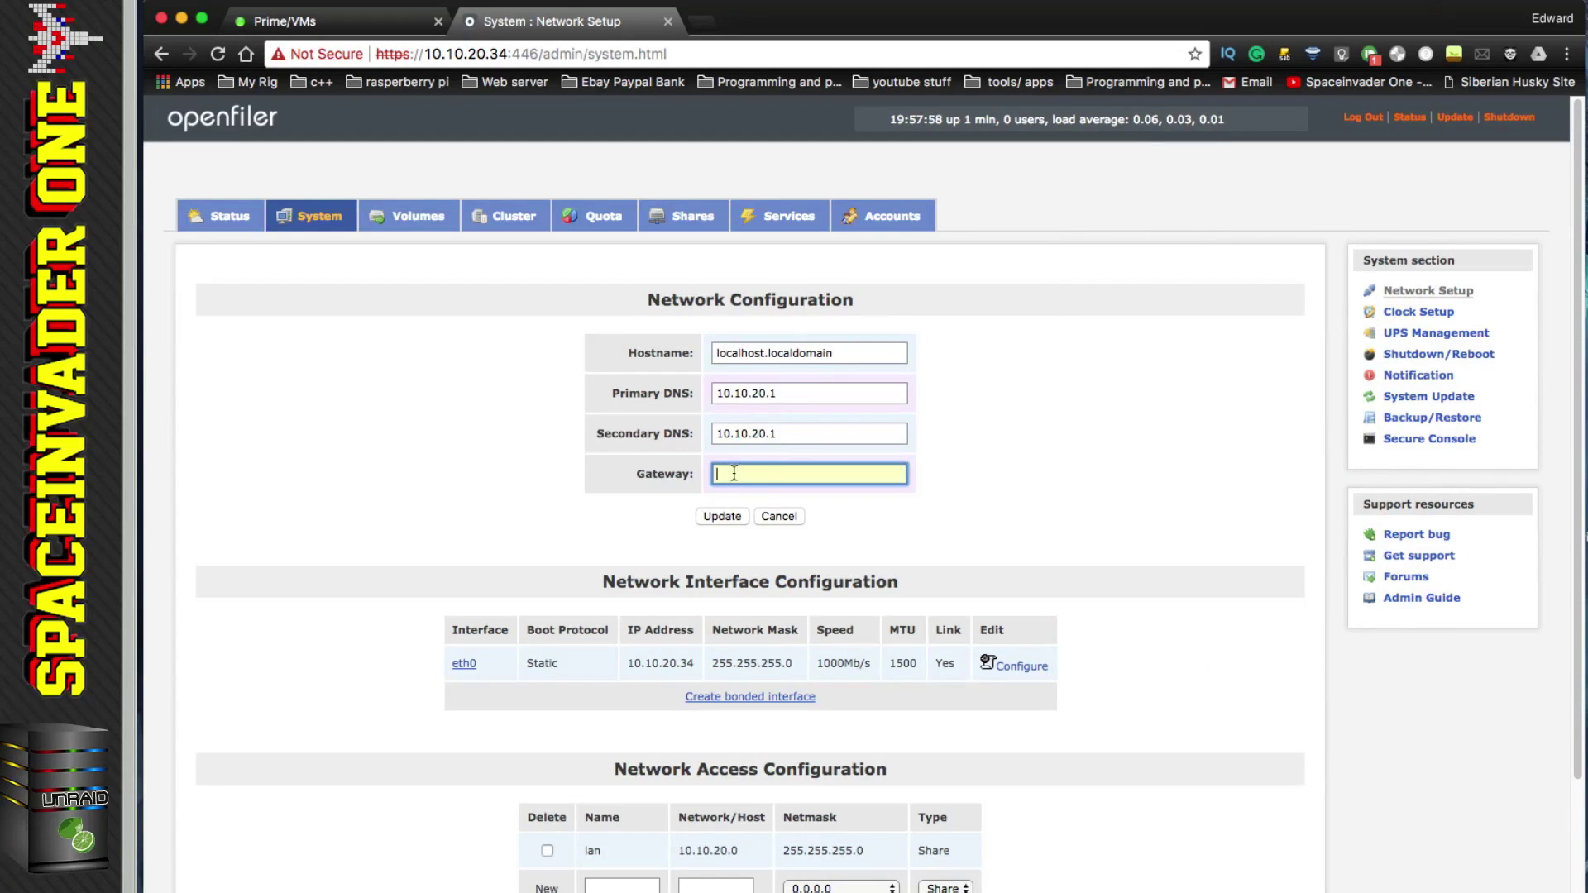
pyautogui.write('10.10.20.1')
pyautogui.press('Return')
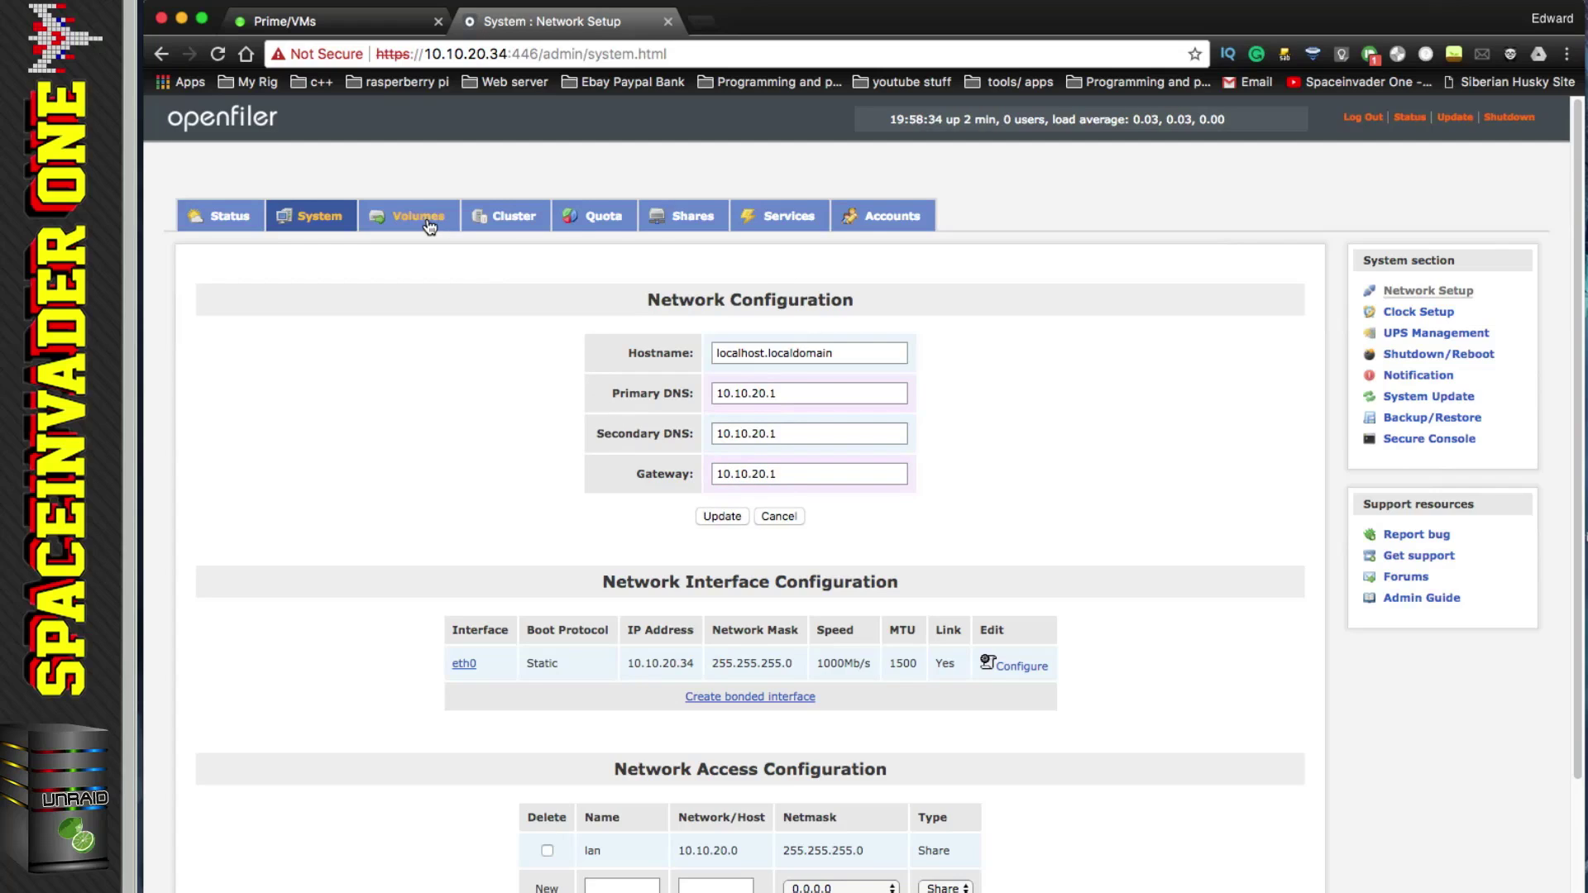
# Step: Create a Physical volume partition on /dev/sdc under Block Devices
pyautogui.click(429, 225)
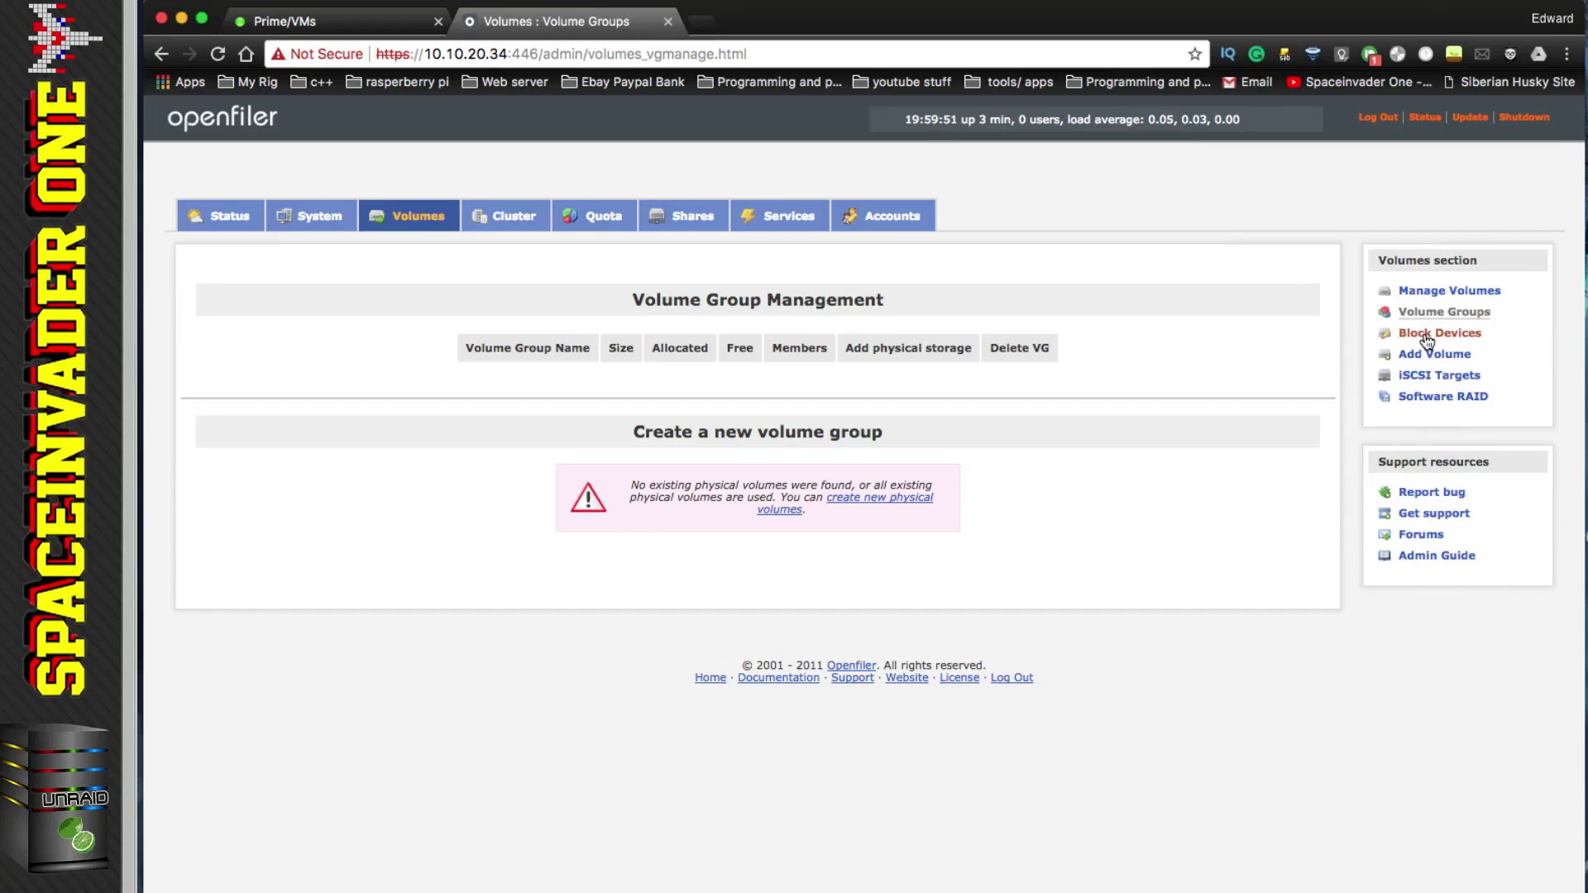
pyautogui.click(1428, 339)
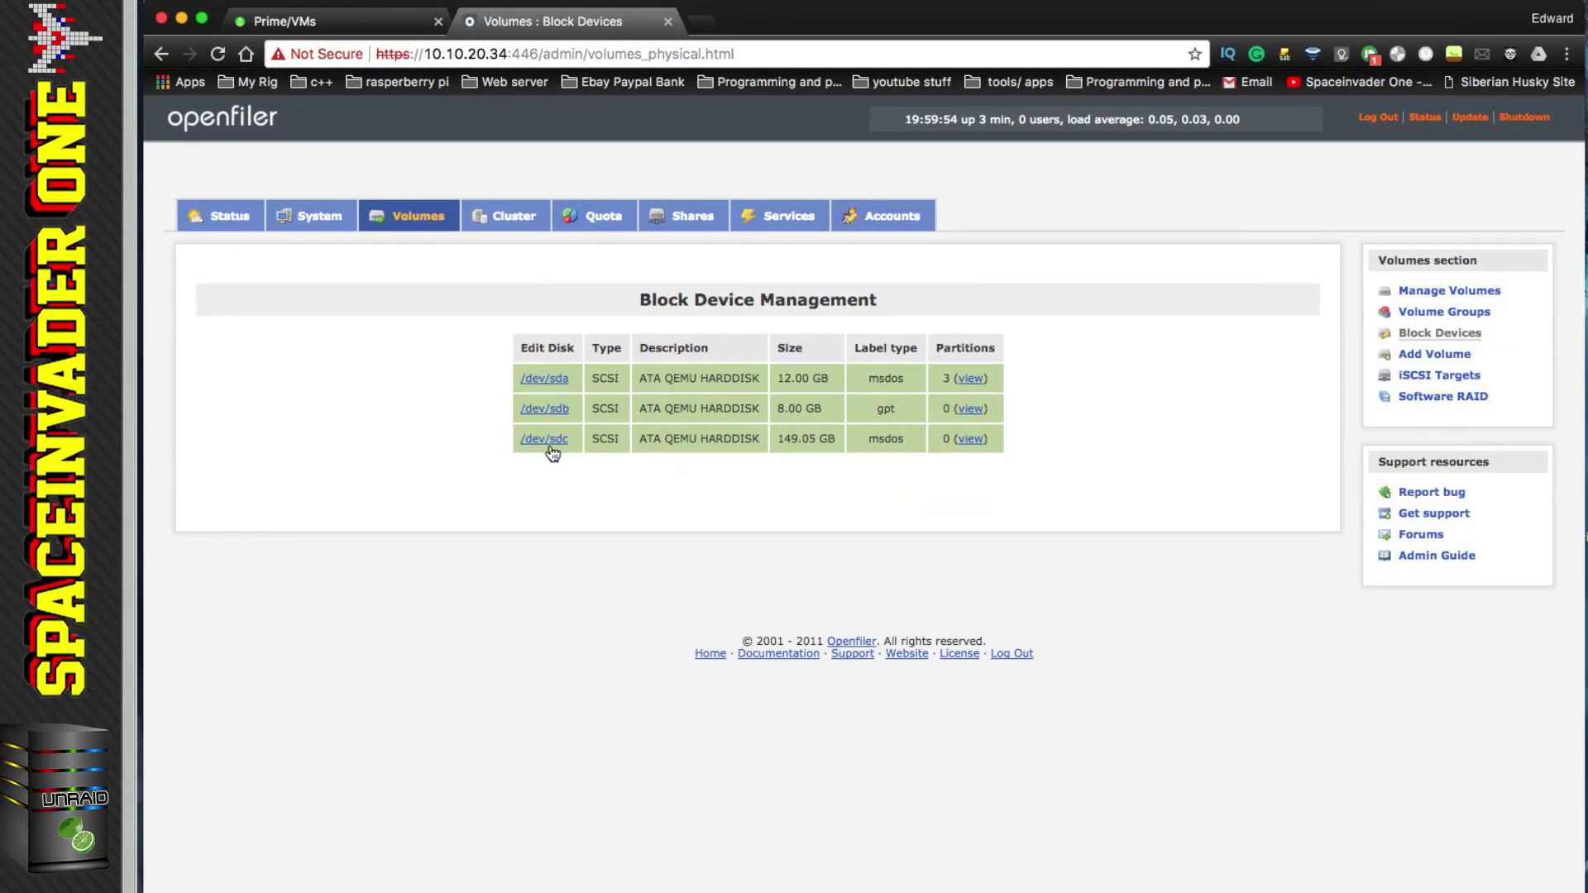
pyautogui.click(546, 440)
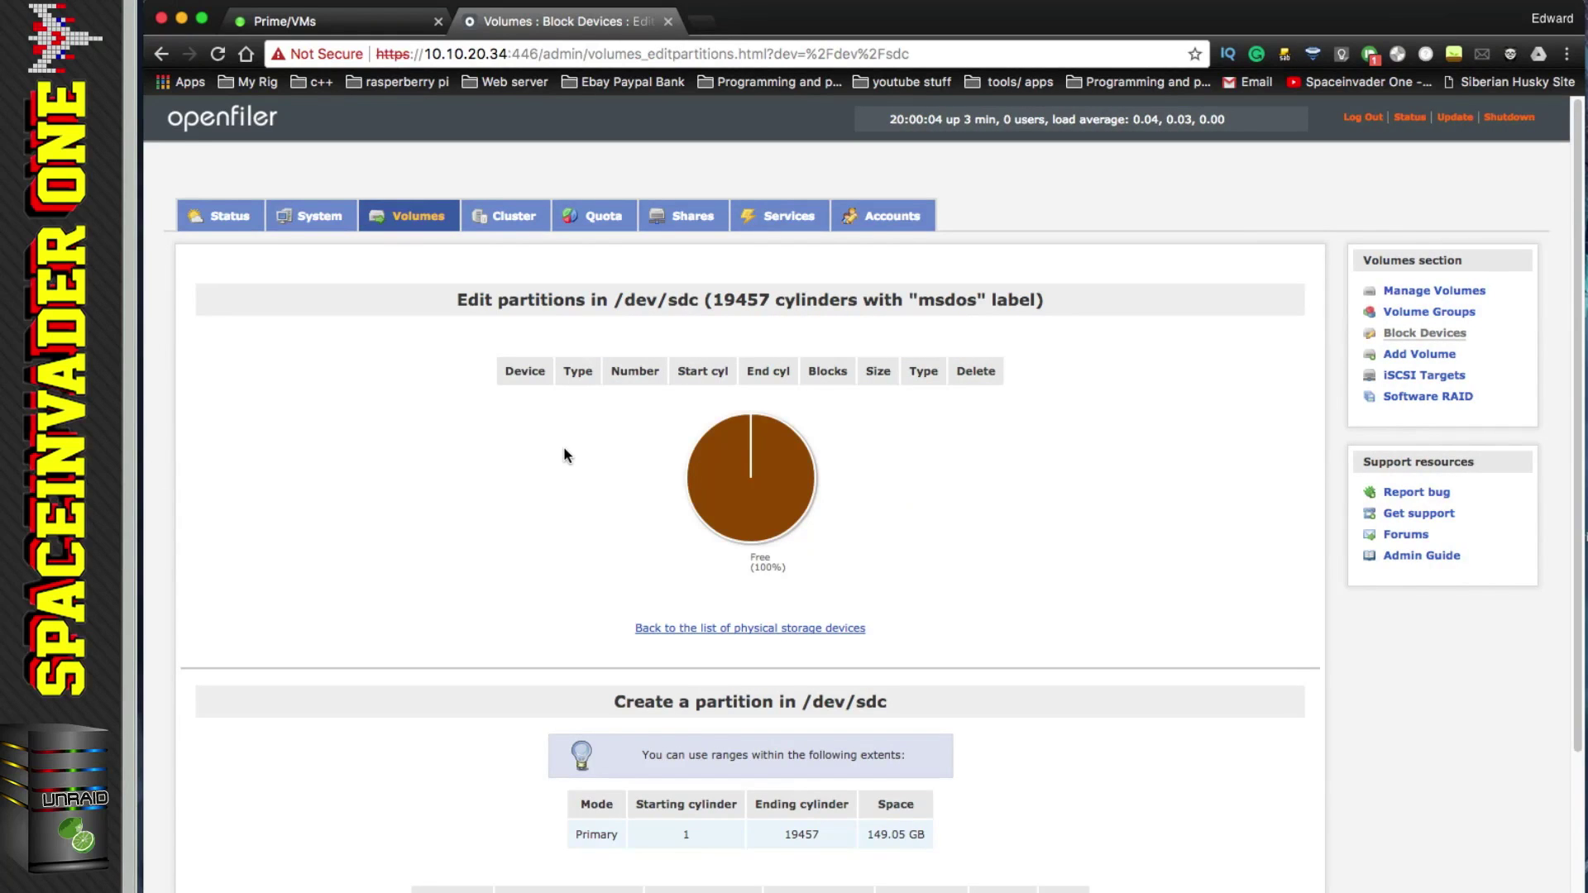
pyautogui.scroll(-3, 567, 454)
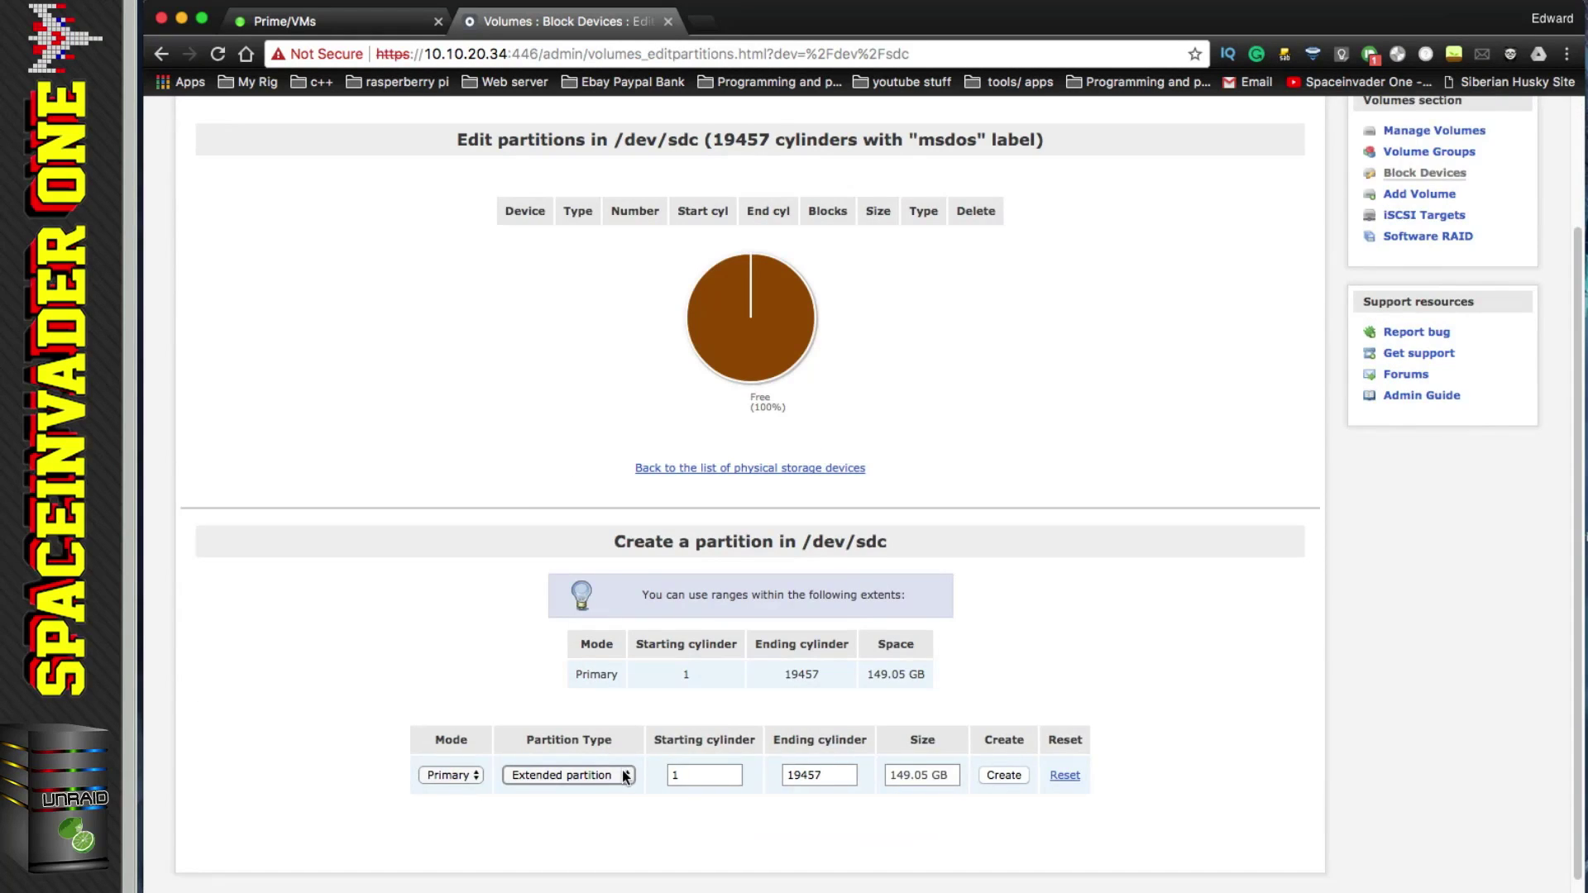
pyautogui.click(627, 776)
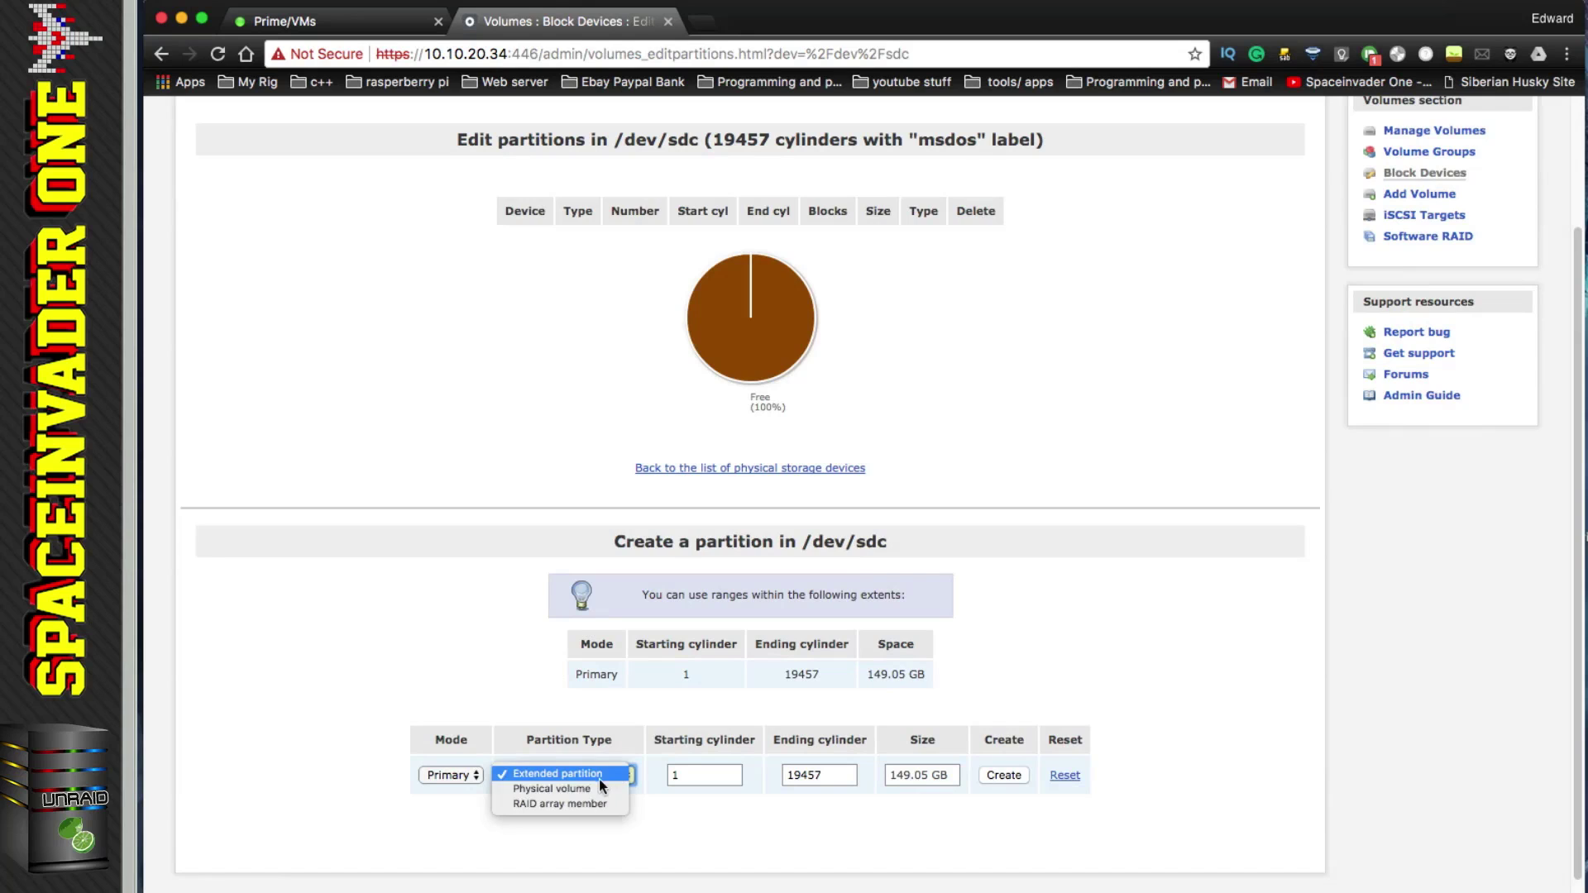
pyautogui.click(573, 790)
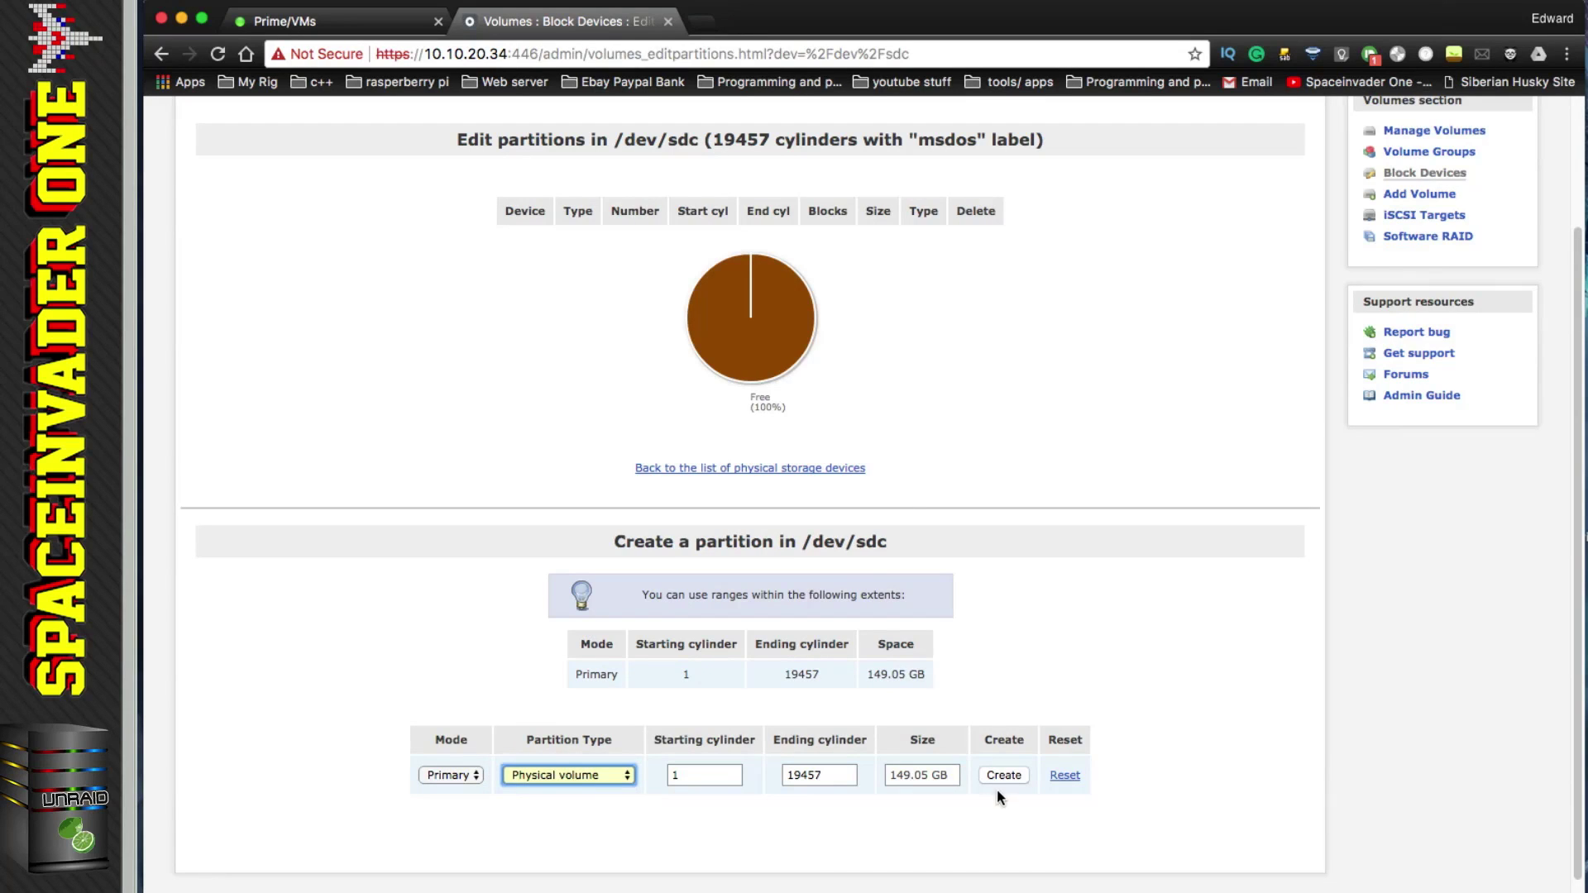
pyautogui.click(1003, 777)
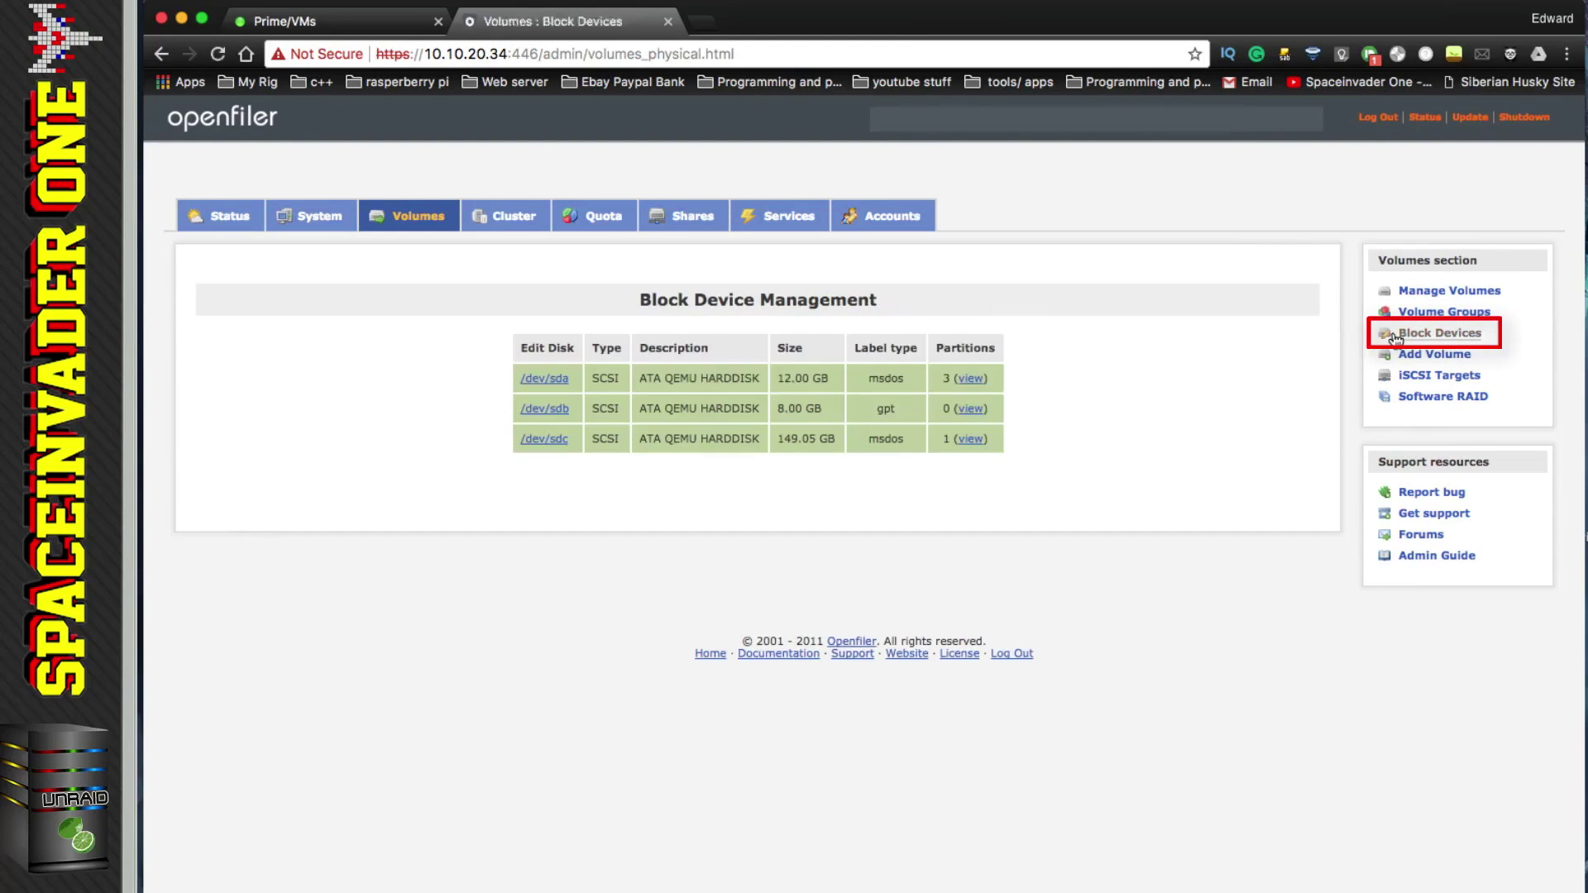
# Step: Start a new partition on /dev/sdb with type Physical volume
pyautogui.click(539, 412)
pyautogui.scroll(-3, 601, 490)
pyautogui.click(613, 734)
pyautogui.click(613, 733)
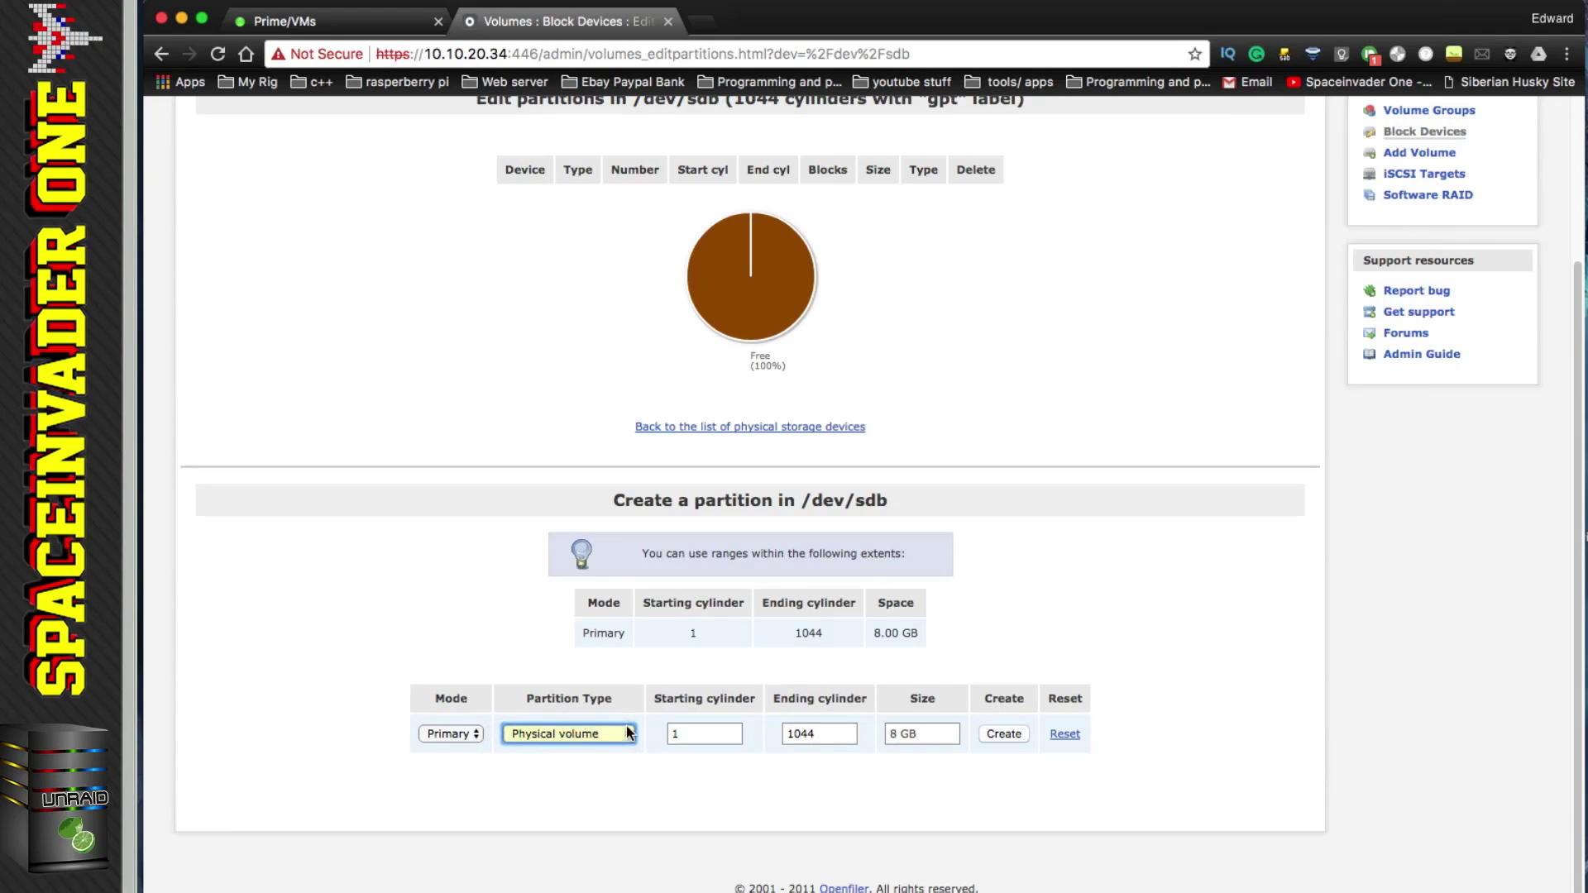
# Step: Create the /dev/sdb partition and volume group unraid1 from /dev/sdc1
pyautogui.click(1004, 734)
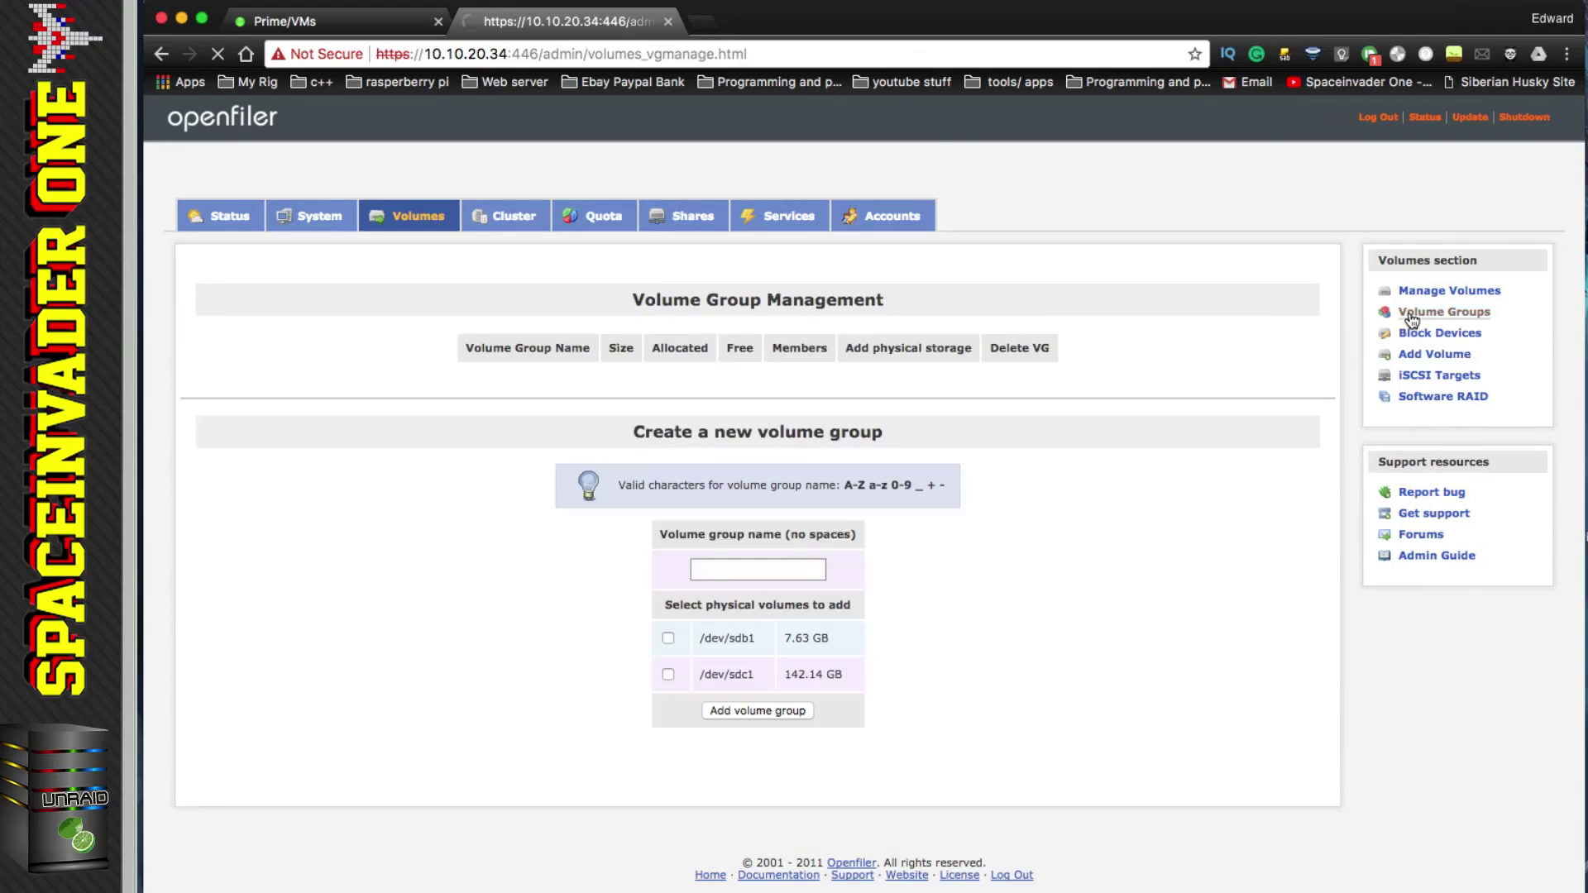
pyautogui.write('unrai')
pyautogui.write('d1')
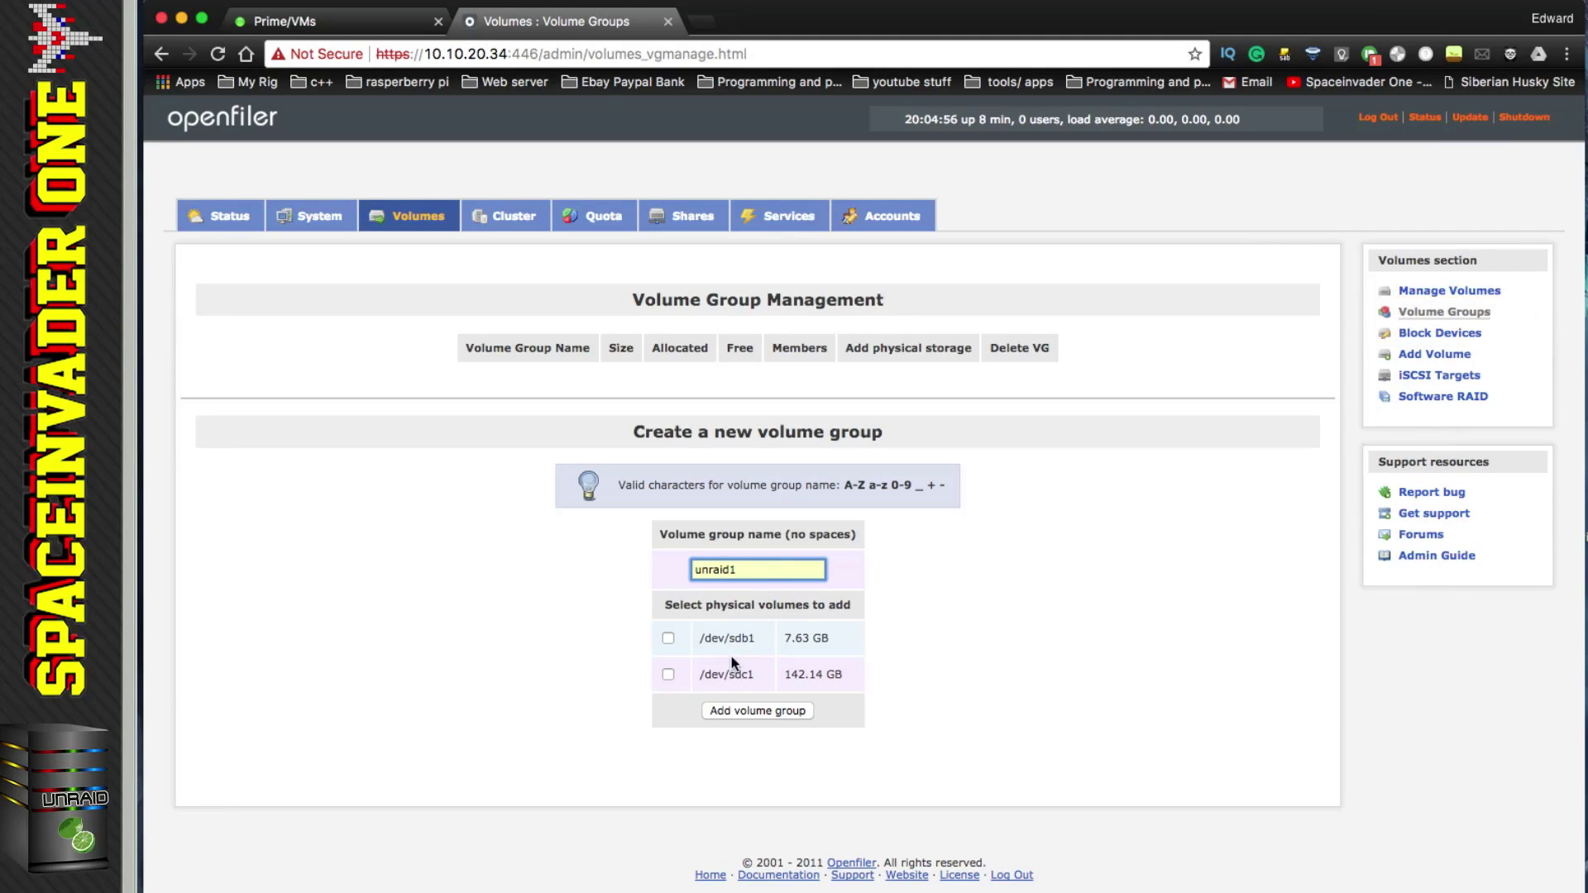
pyautogui.click(668, 674)
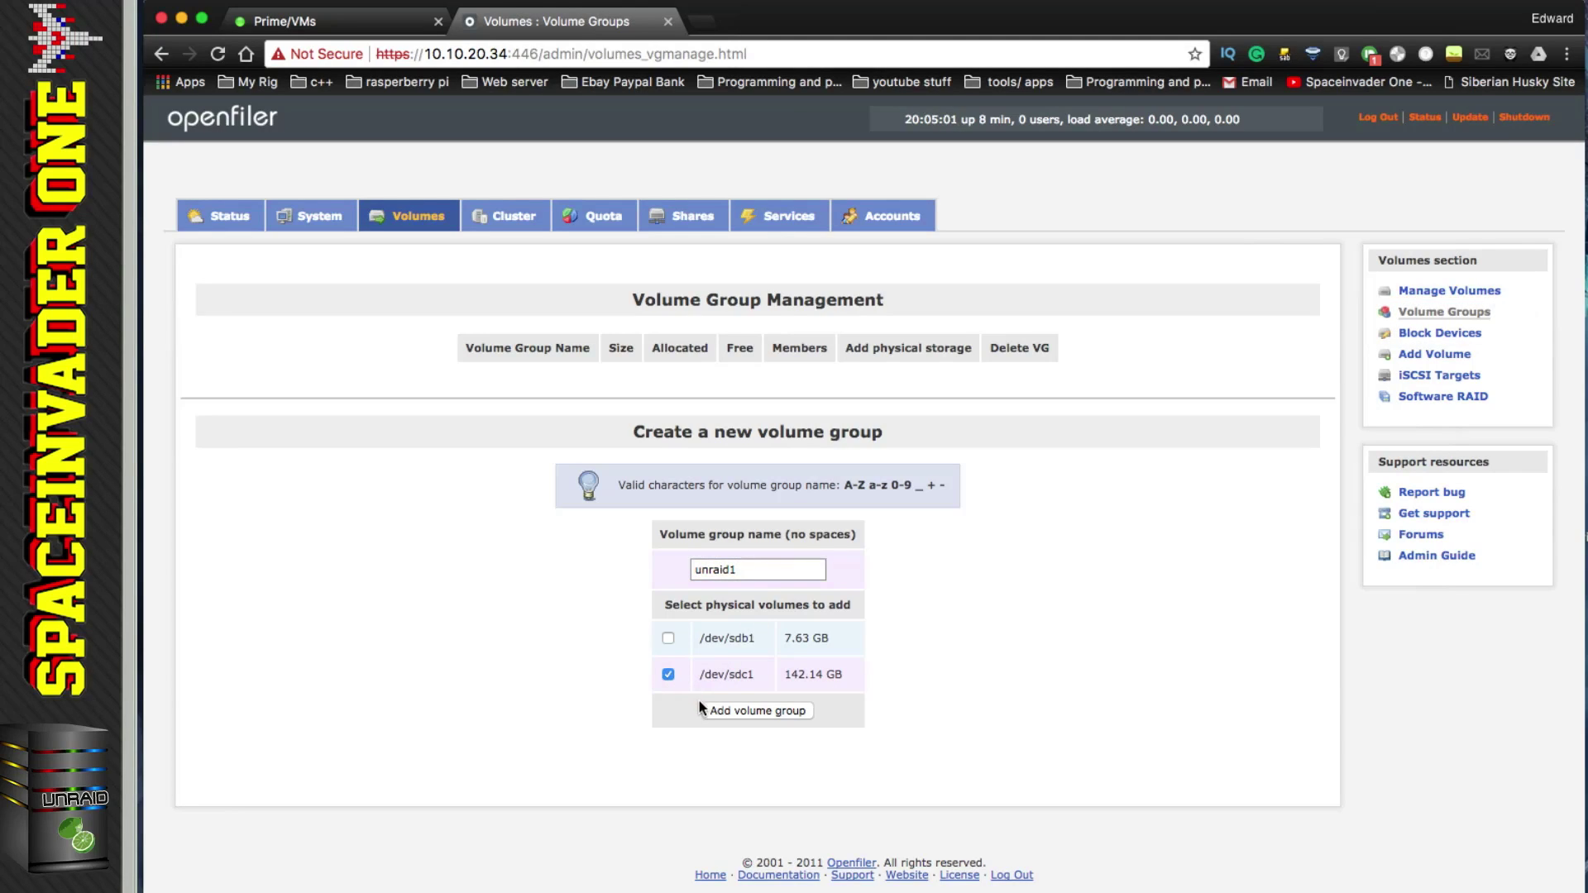
pyautogui.click(747, 710)
# Step: Create volume group unraid2 from /dev/sdb1
pyautogui.write('unraid2')
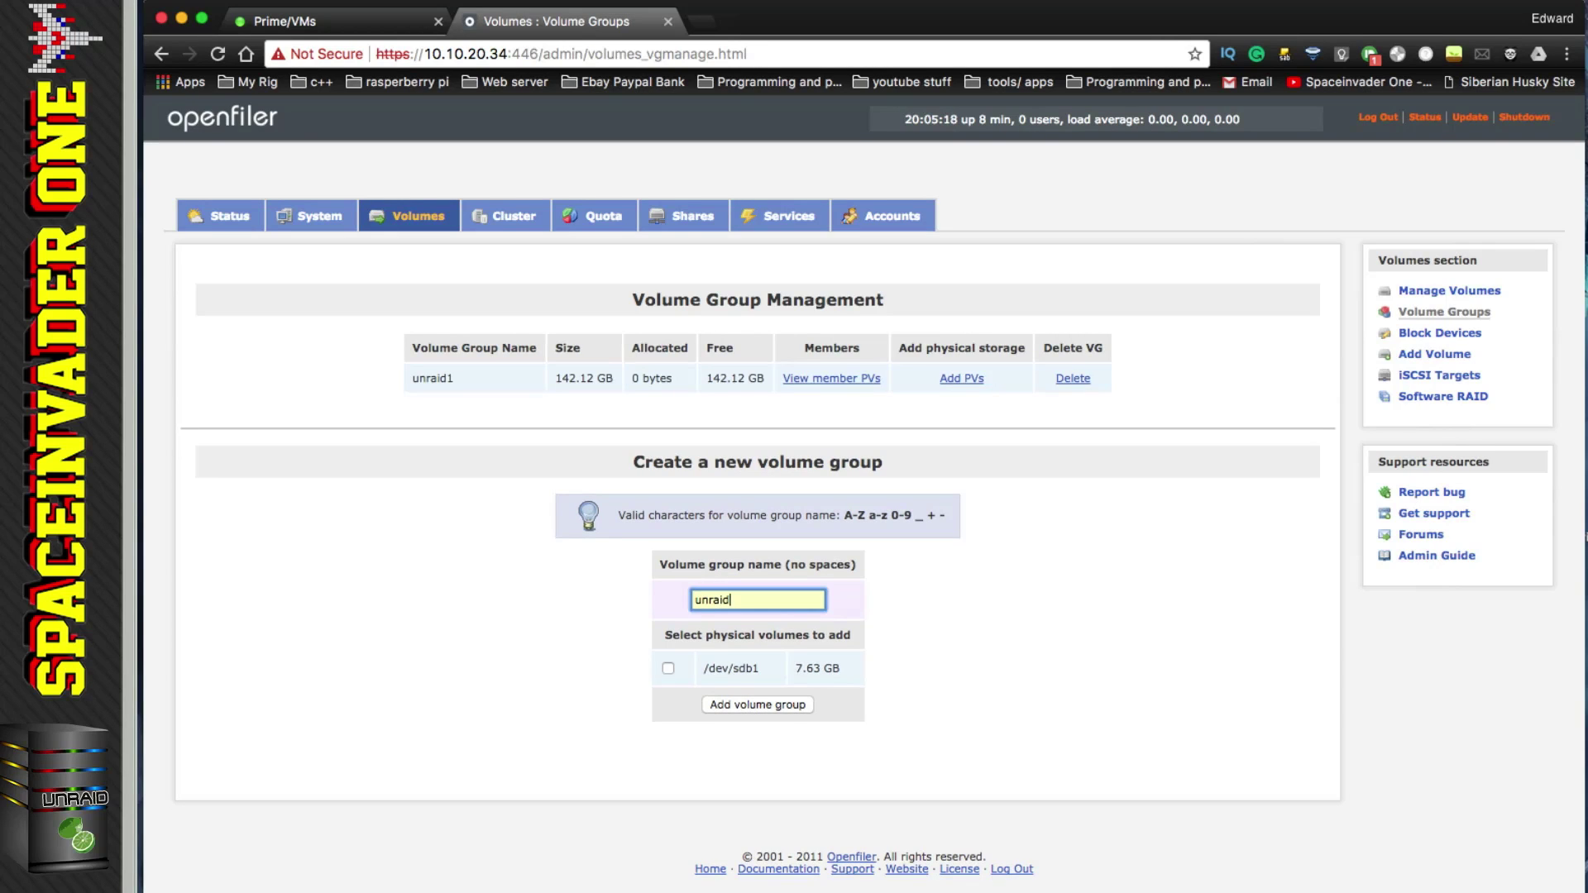
pyautogui.click(668, 670)
pyautogui.click(754, 706)
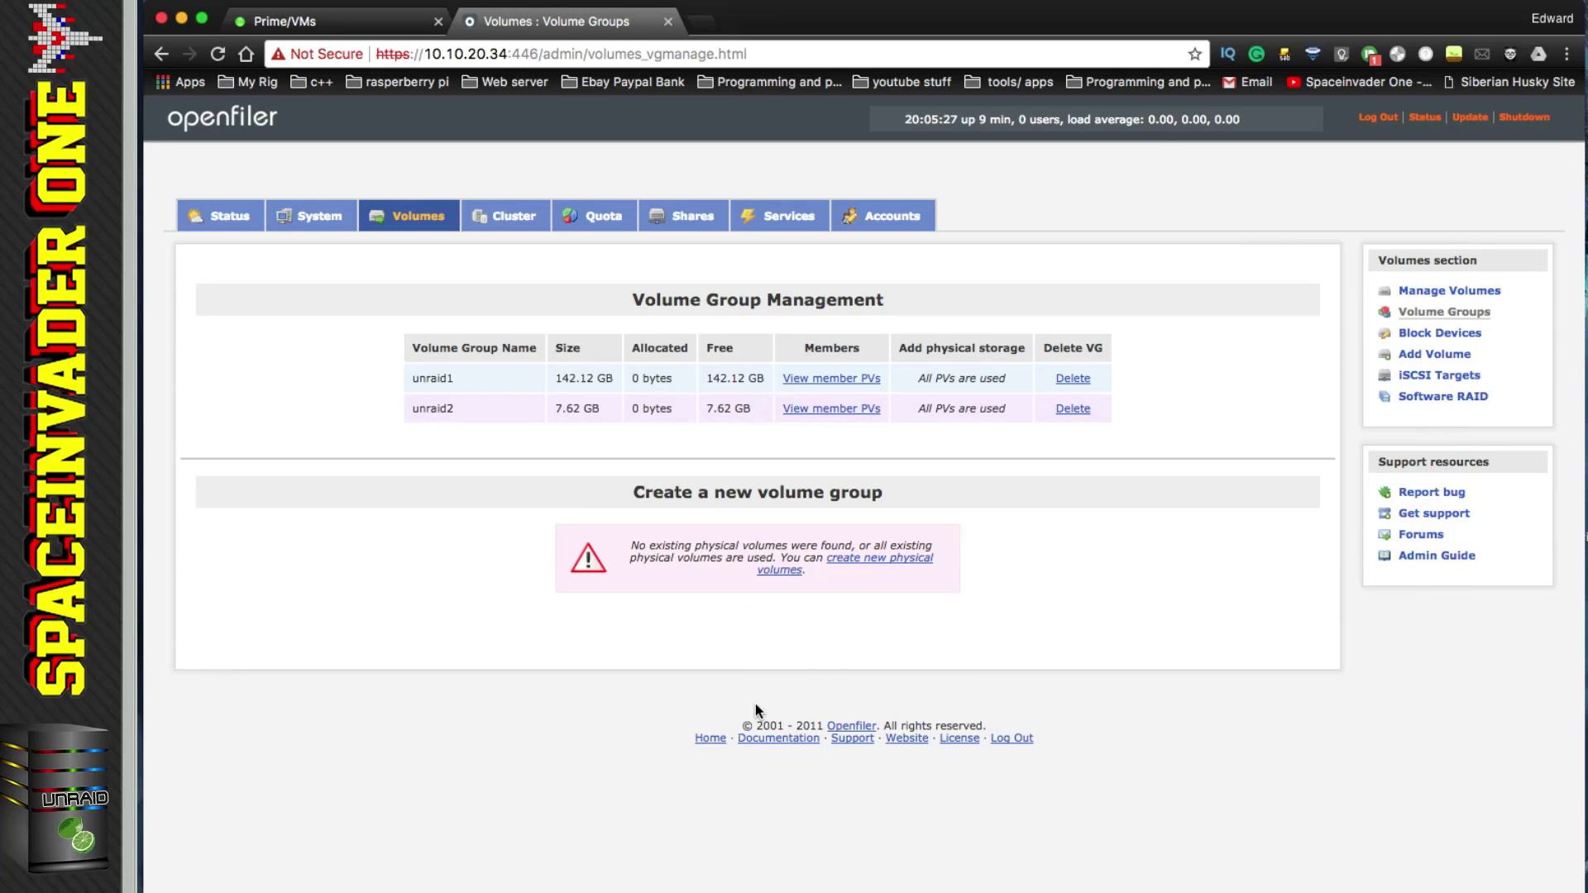
pyautogui.click(1435, 356)
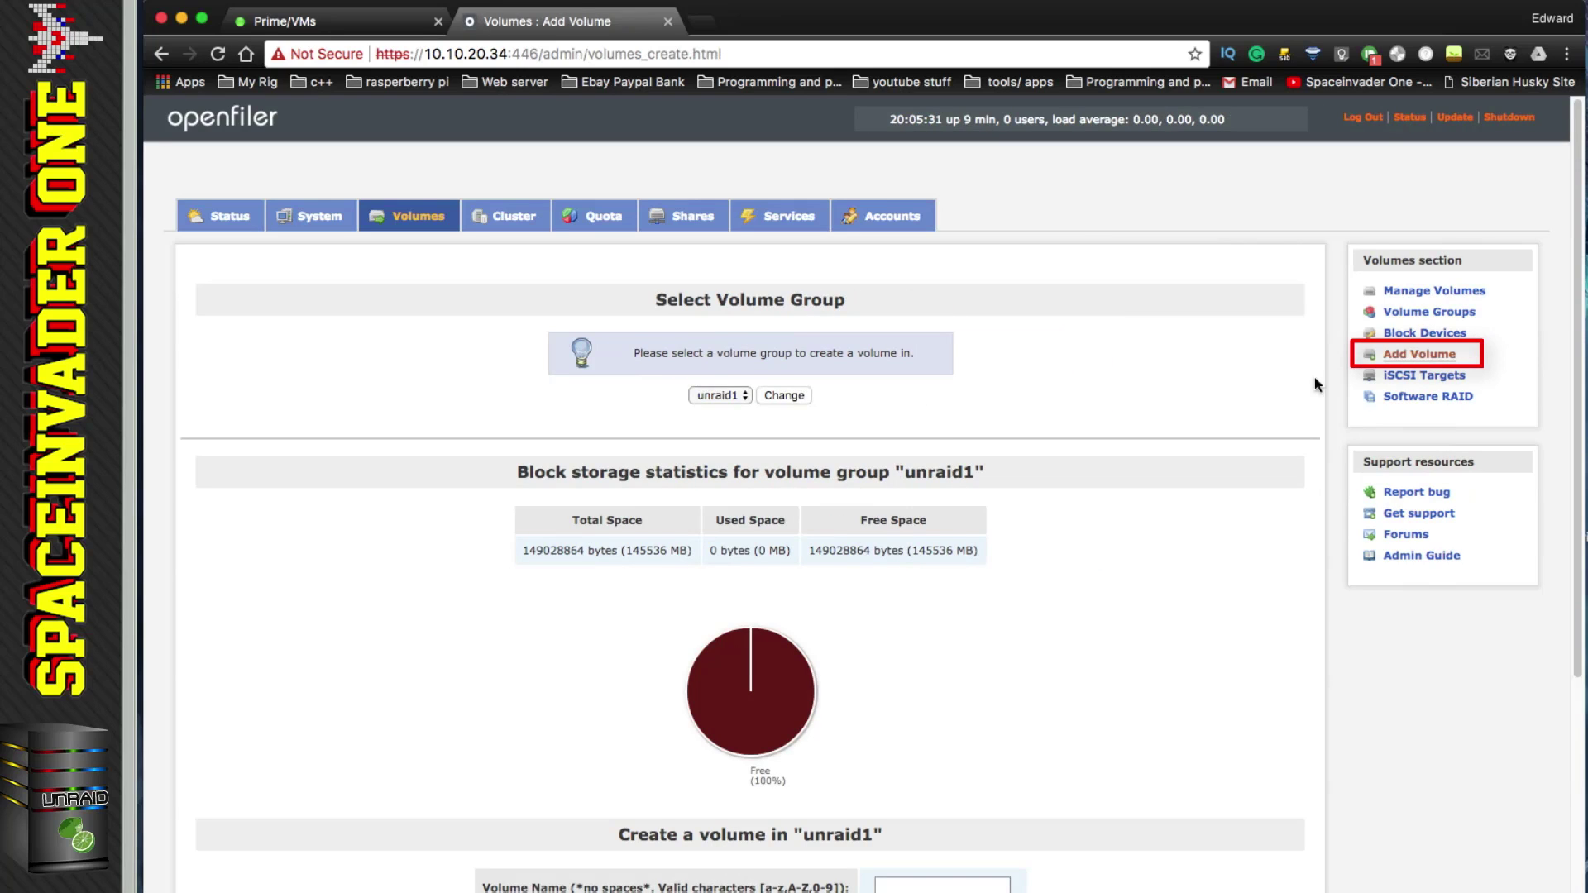
# Step: Create 145536 MB block (iSCSI) volume 'physical', described '160gig hdd', in unraid1
pyautogui.click(747, 397)
pyautogui.click(747, 398)
pyautogui.scroll(-5, 925, 451)
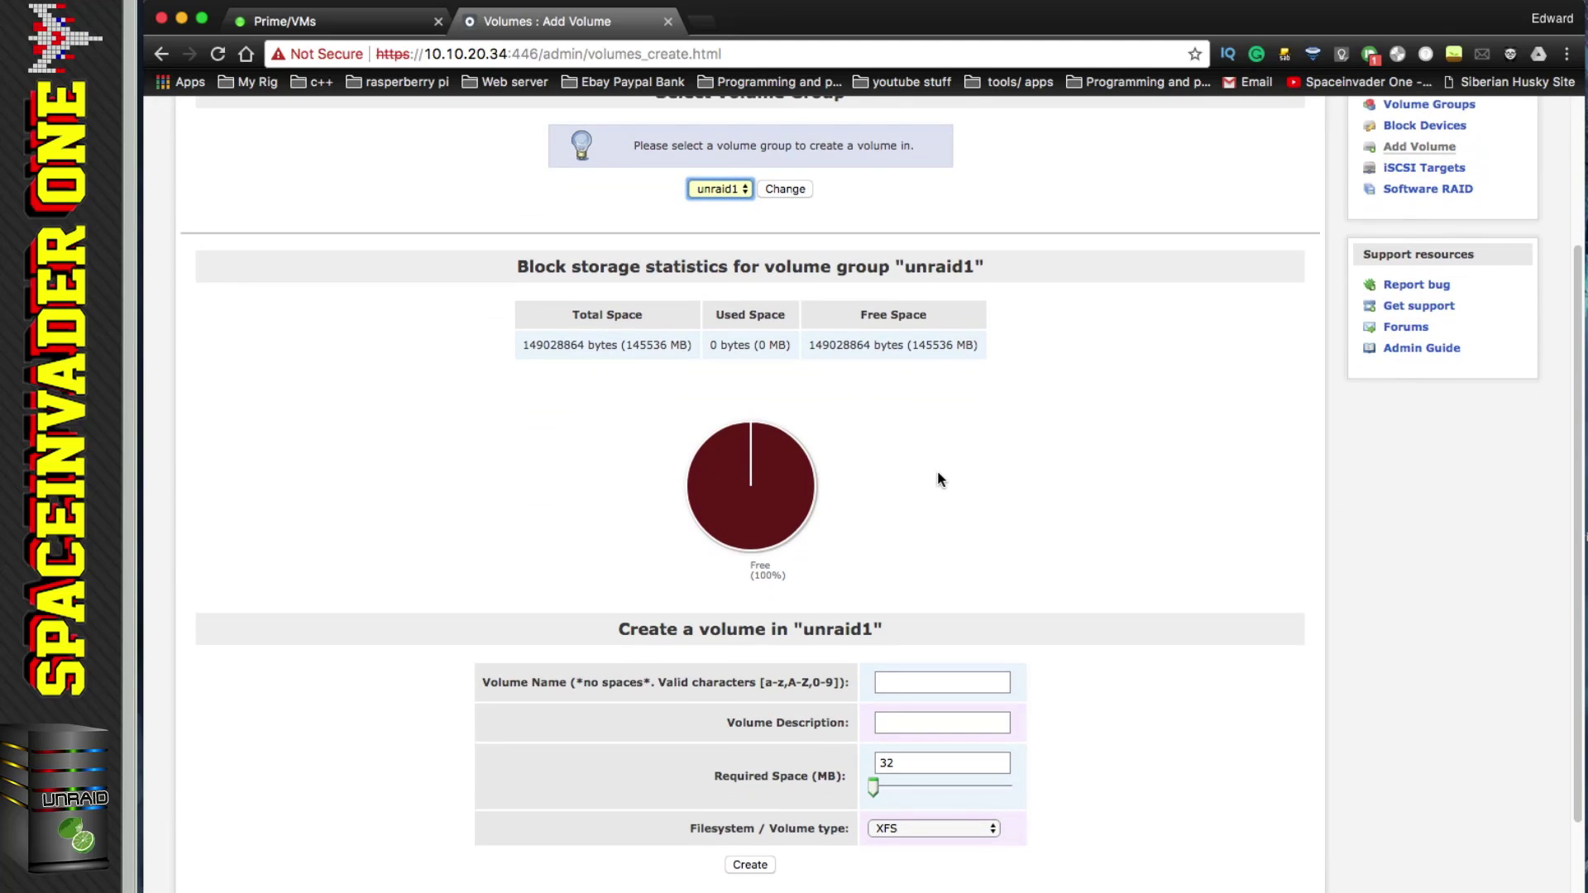
pyautogui.scroll(-1, 936, 470)
pyautogui.click(886, 645)
pyautogui.click(886, 645)
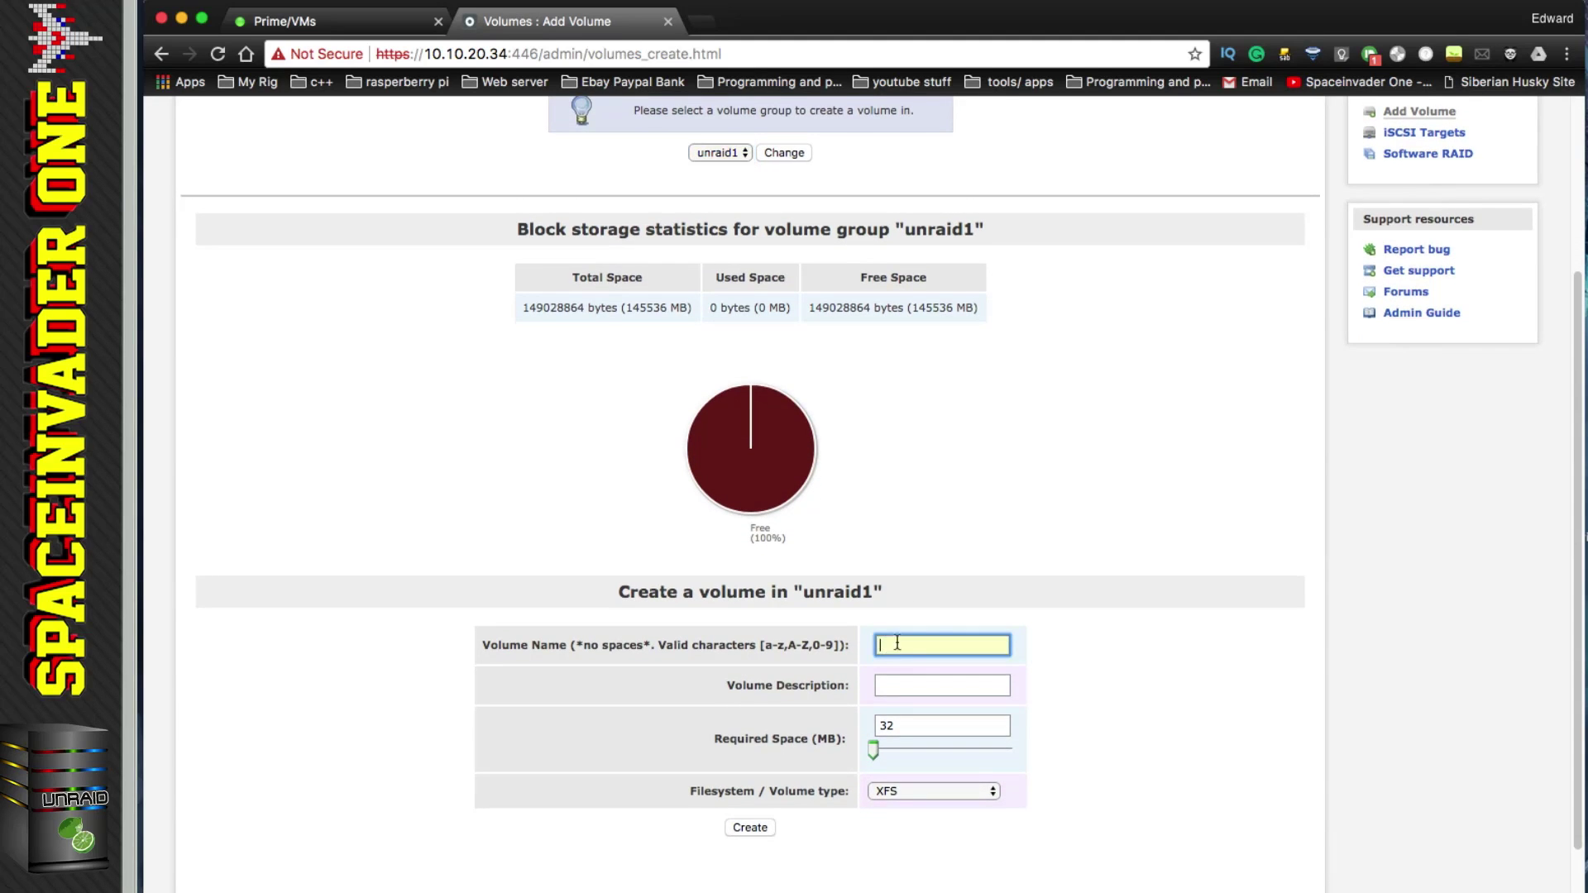
pyautogui.write('physical')
pyautogui.click(911, 685)
pyautogui.write('160gig hdd')
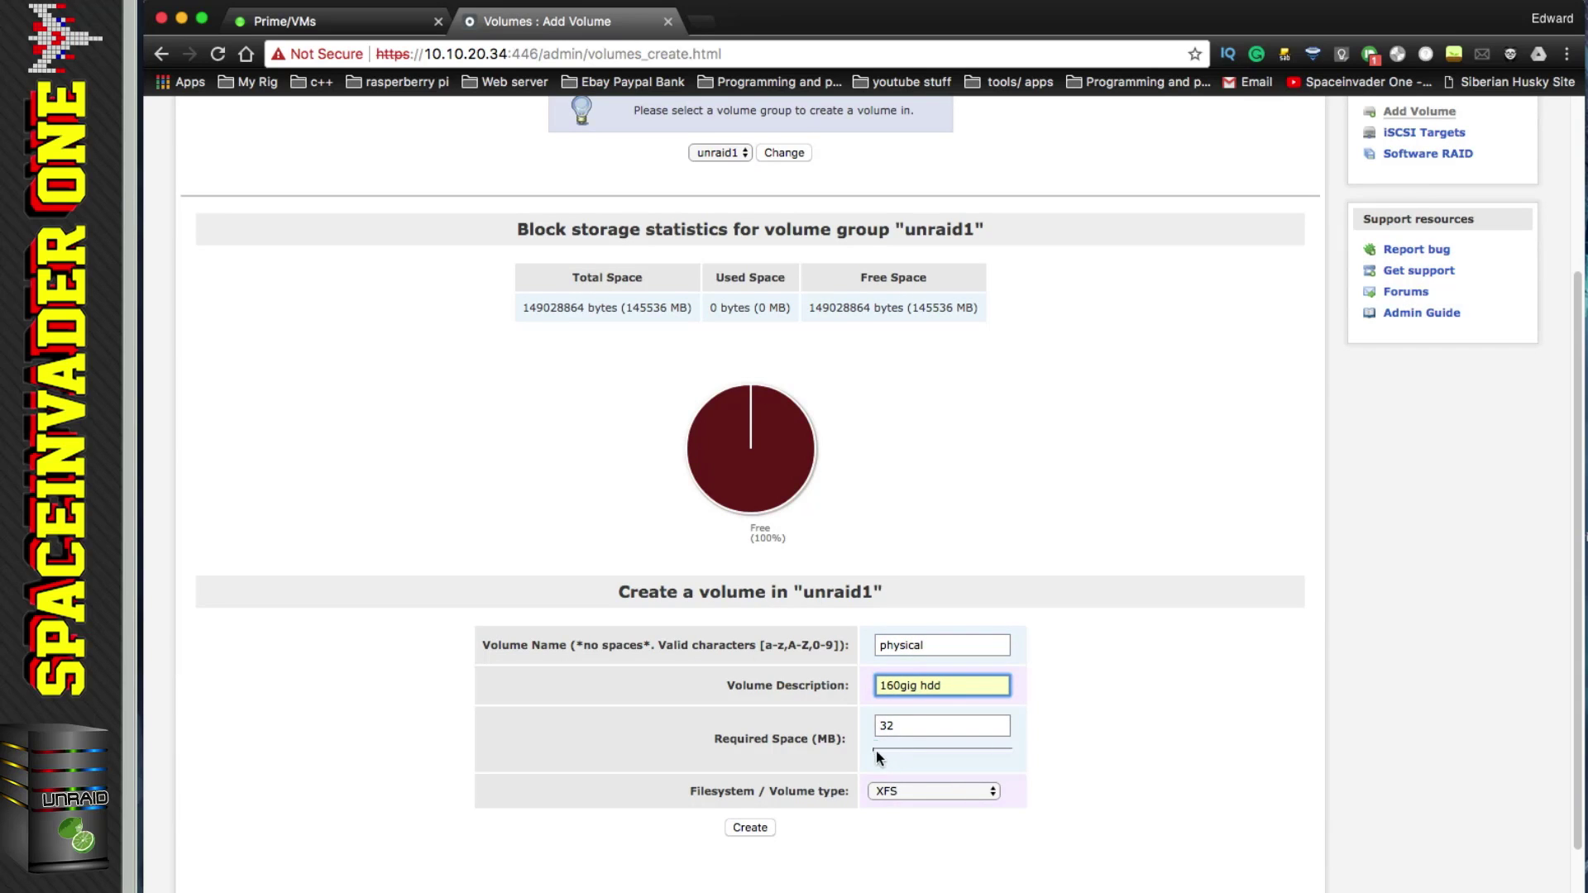
pyautogui.moveTo(876, 751); pyautogui.dragTo(1044, 768)
pyautogui.click(996, 795)
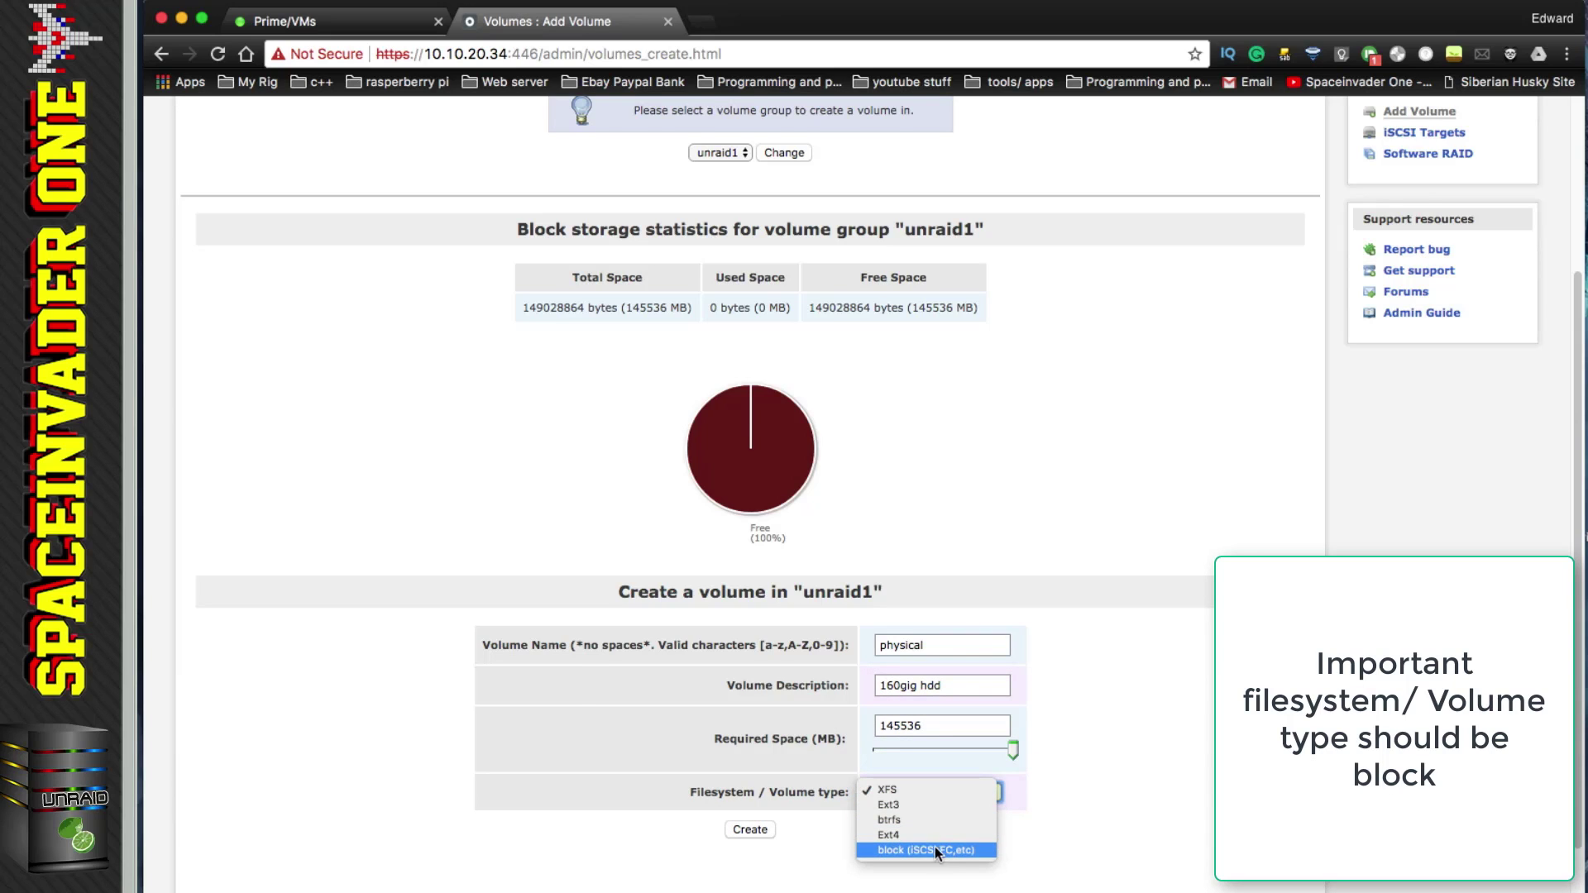
pyautogui.click(936, 848)
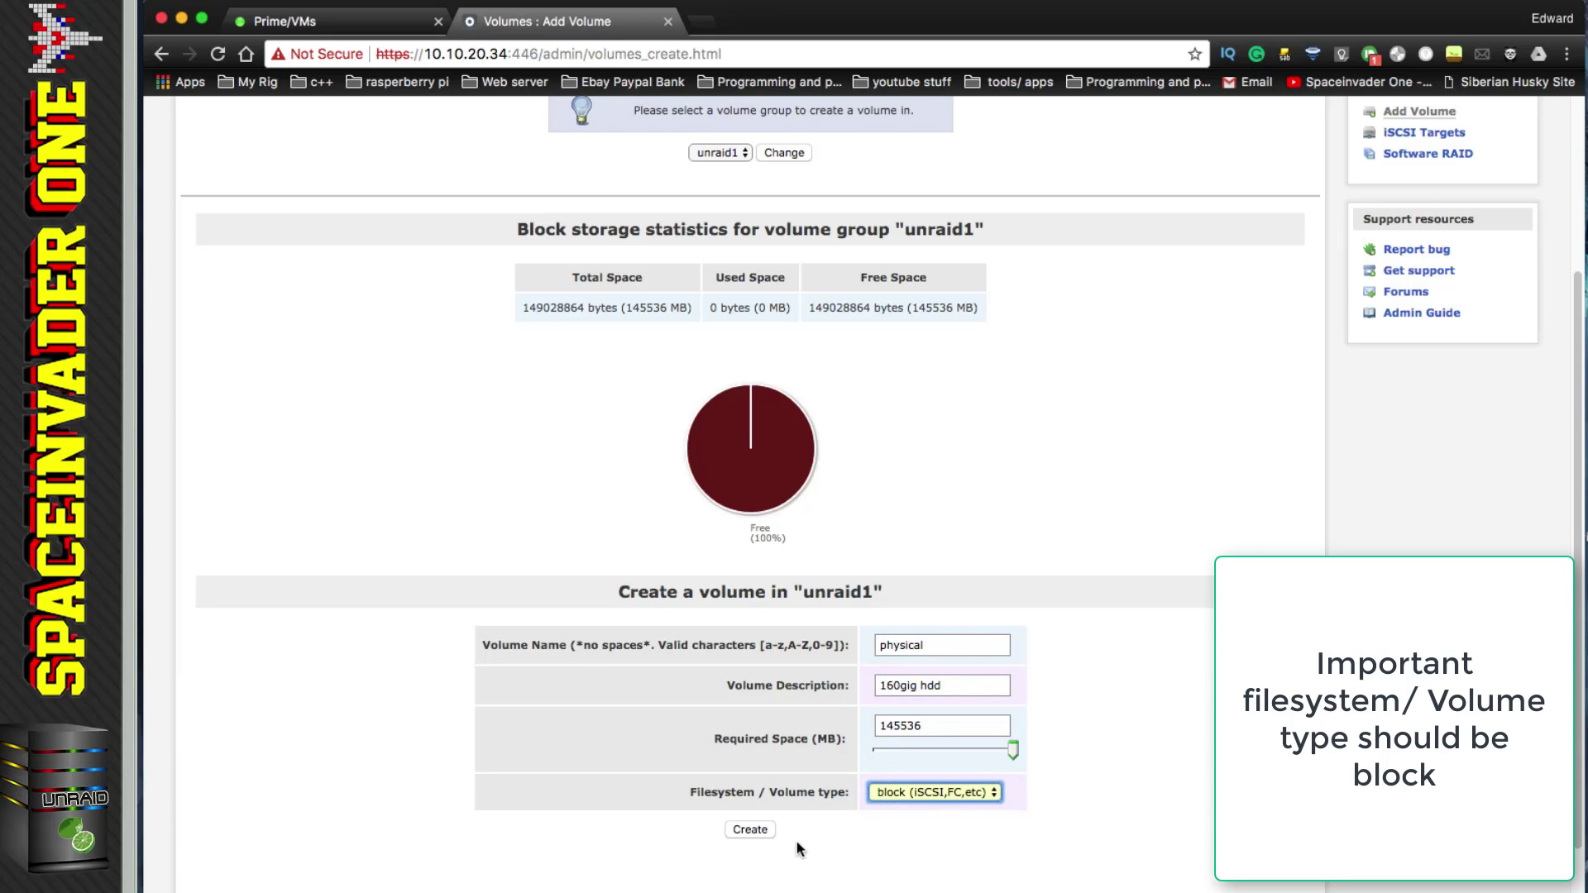
pyautogui.click(756, 827)
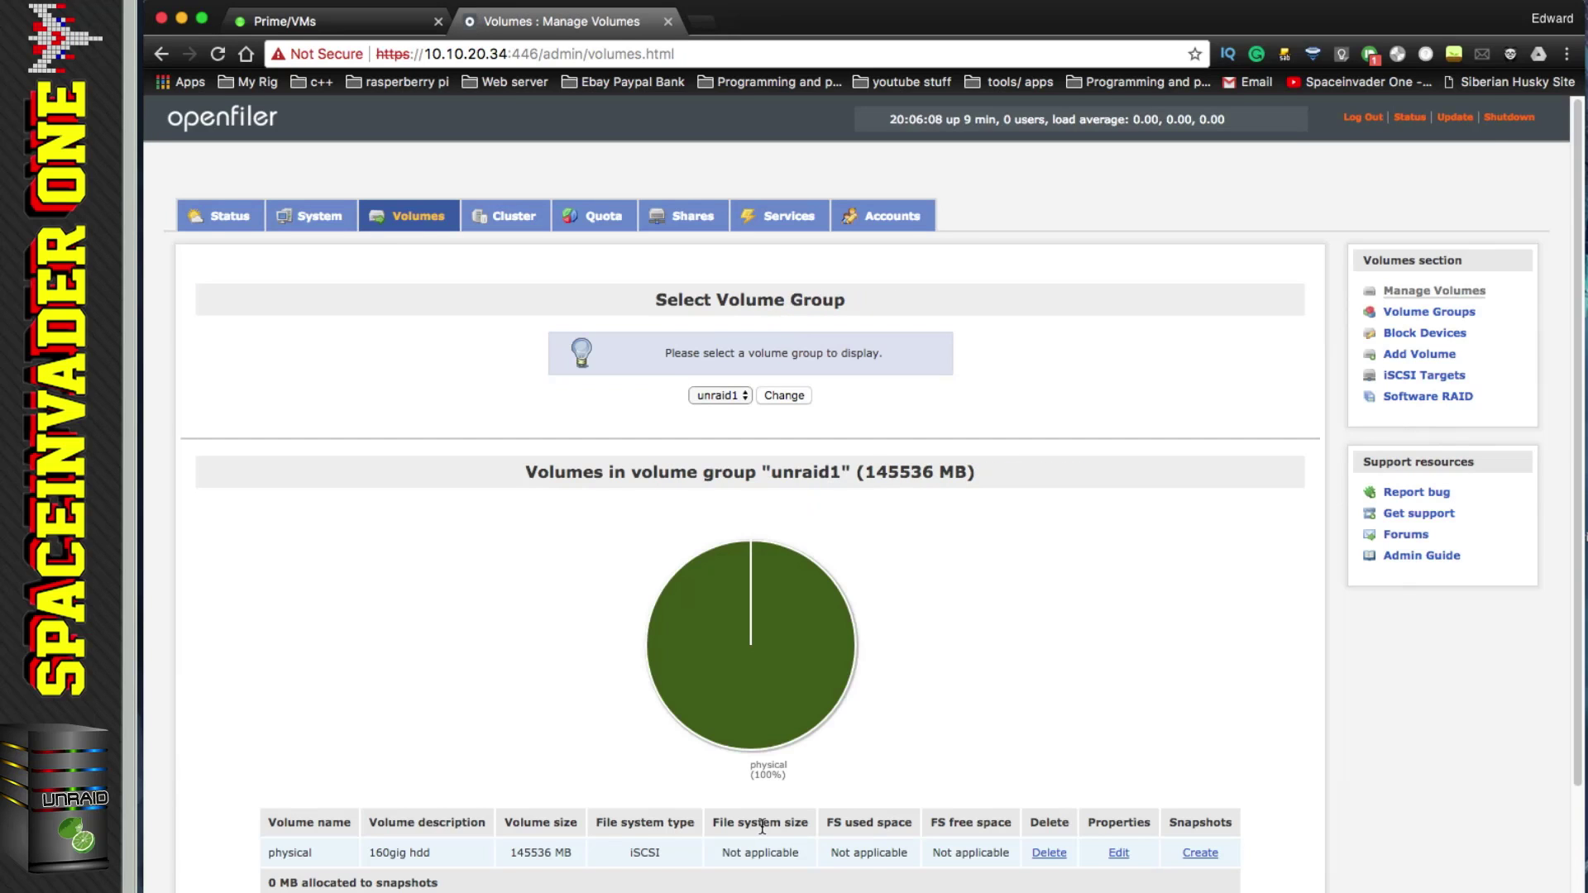
# Step: Switch the target volume group to unraid2 for a new volume
pyautogui.scroll(-1, 746, 390)
pyautogui.click(747, 391)
pyautogui.click(737, 400)
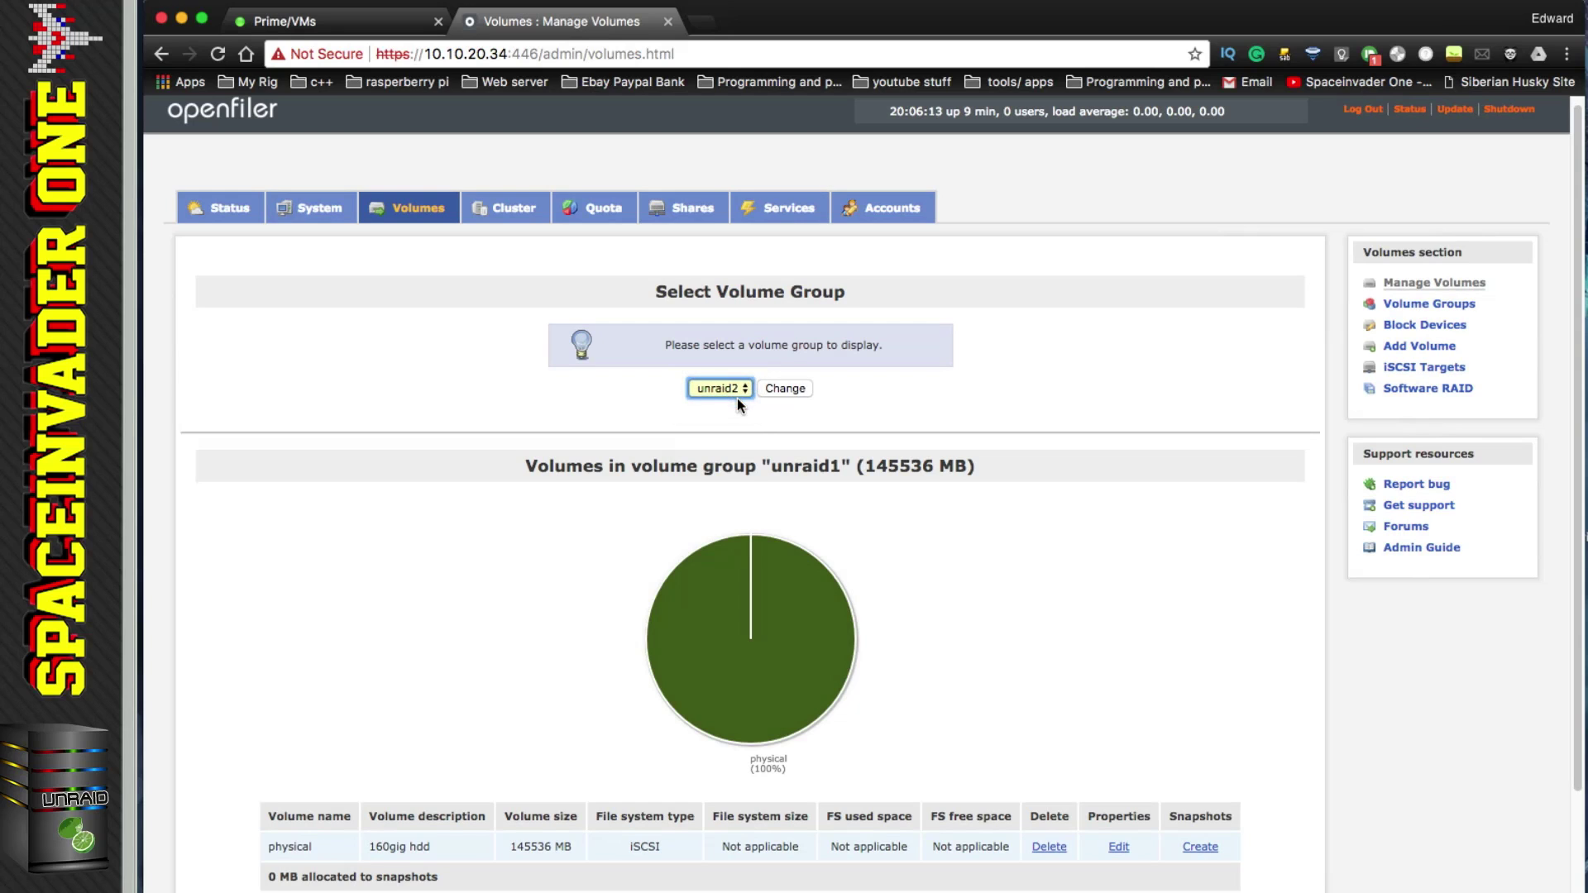
pyautogui.click(792, 394)
pyautogui.click(1406, 353)
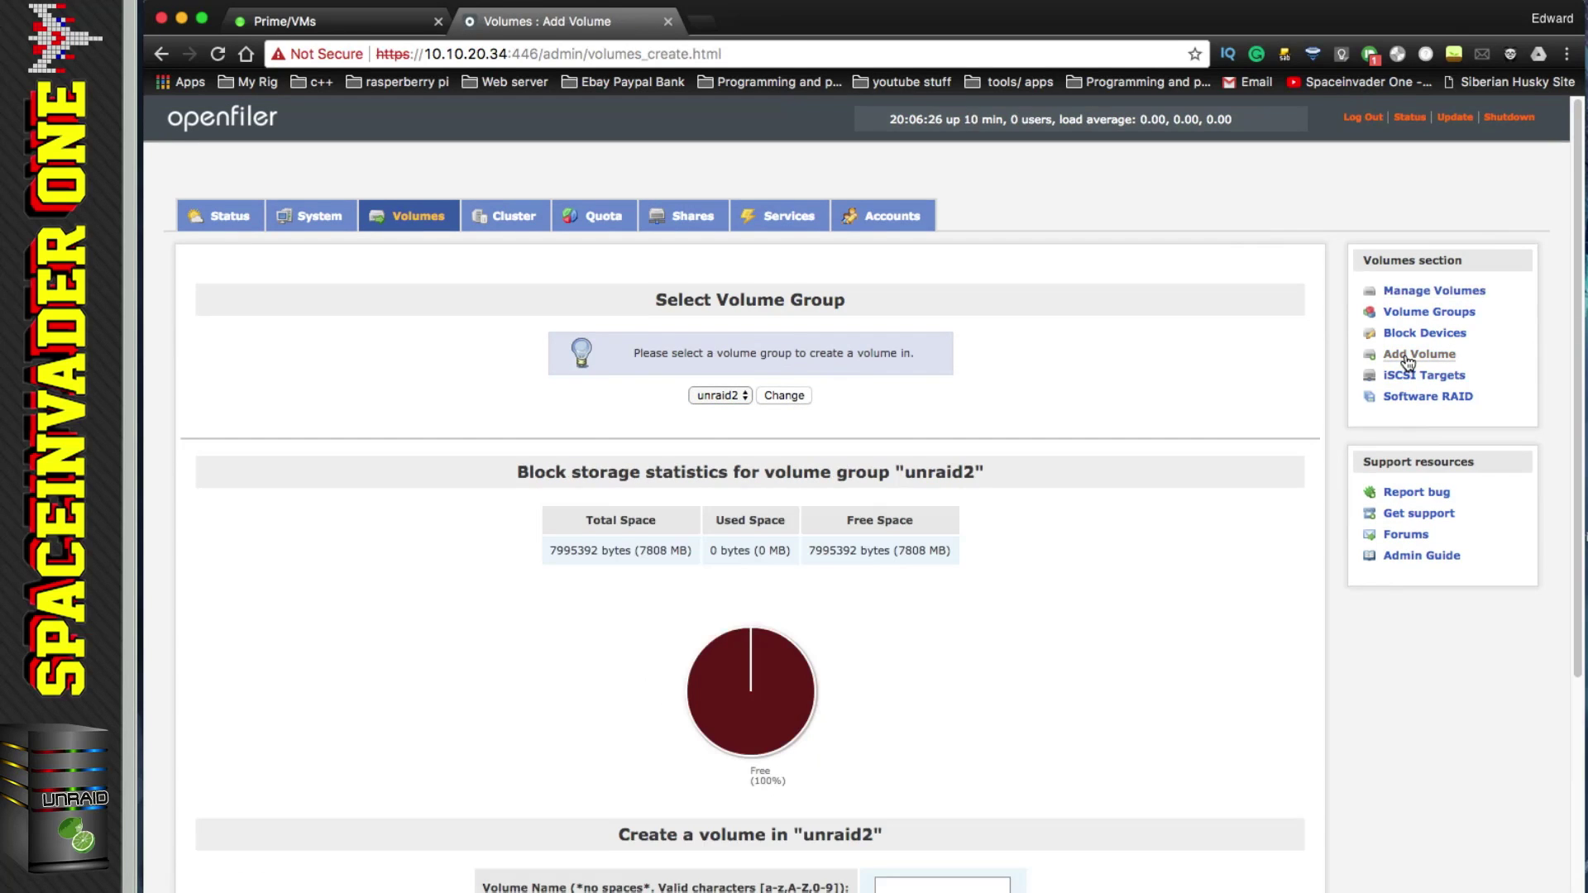
# Step: Create 7808 MB block (iSCSI) volume 'vdisk', described 'virtual disk', in unraid2
pyautogui.scroll(-2, 1046, 536)
pyautogui.click(900, 797)
pyautogui.write('vdisk')
pyautogui.click(901, 838)
pyautogui.write('virtual disk')
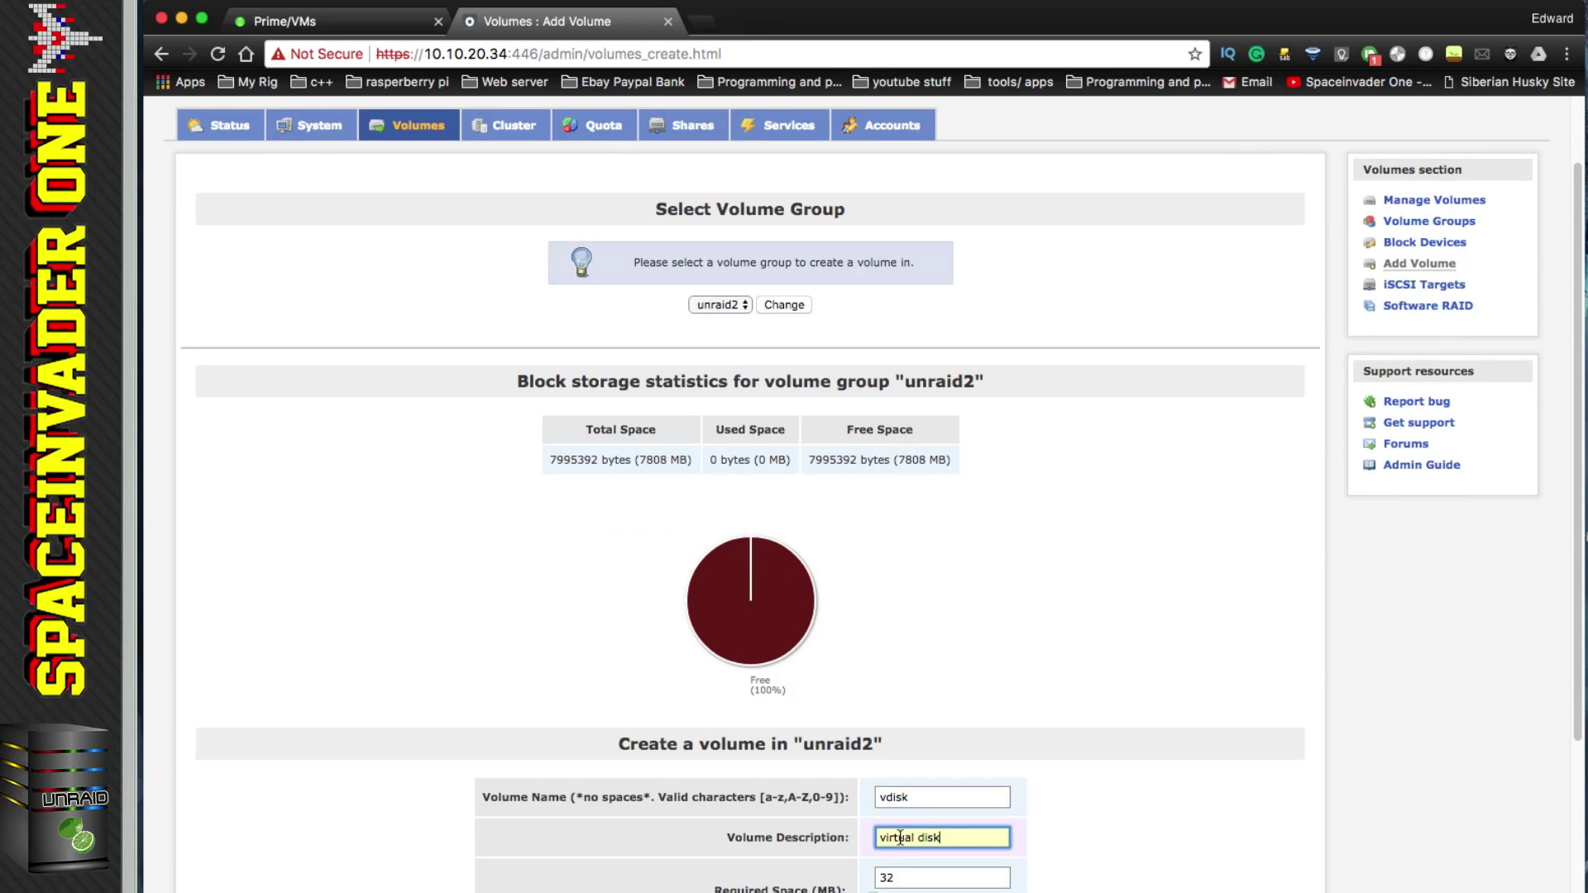
pyautogui.scroll(-3, 854, 762)
pyautogui.moveTo(879, 767); pyautogui.dragTo(1025, 783)
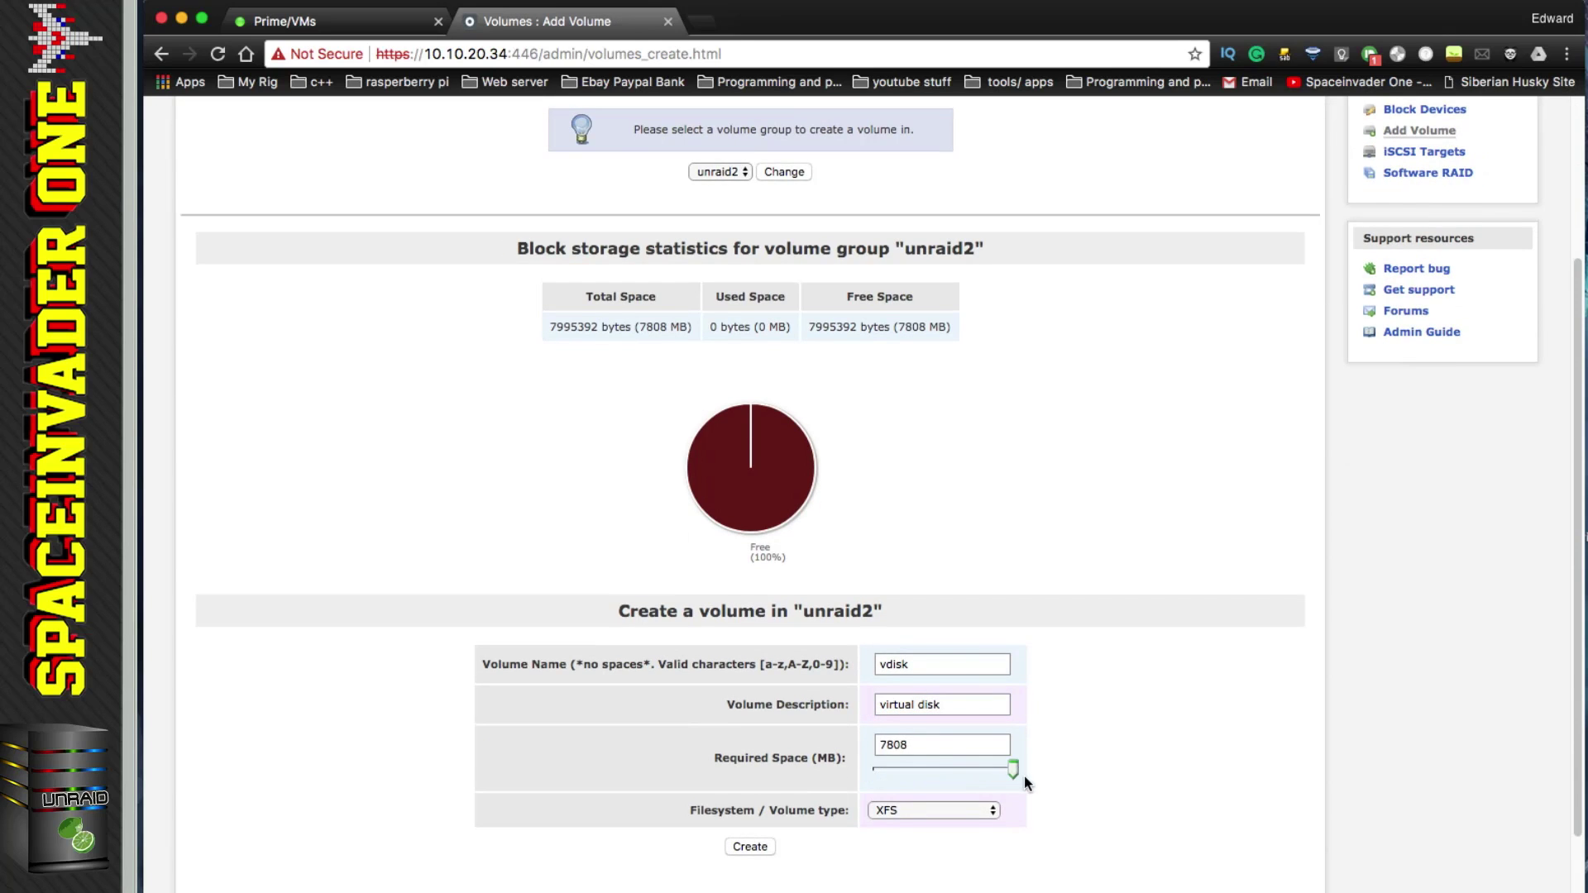
pyautogui.click(980, 811)
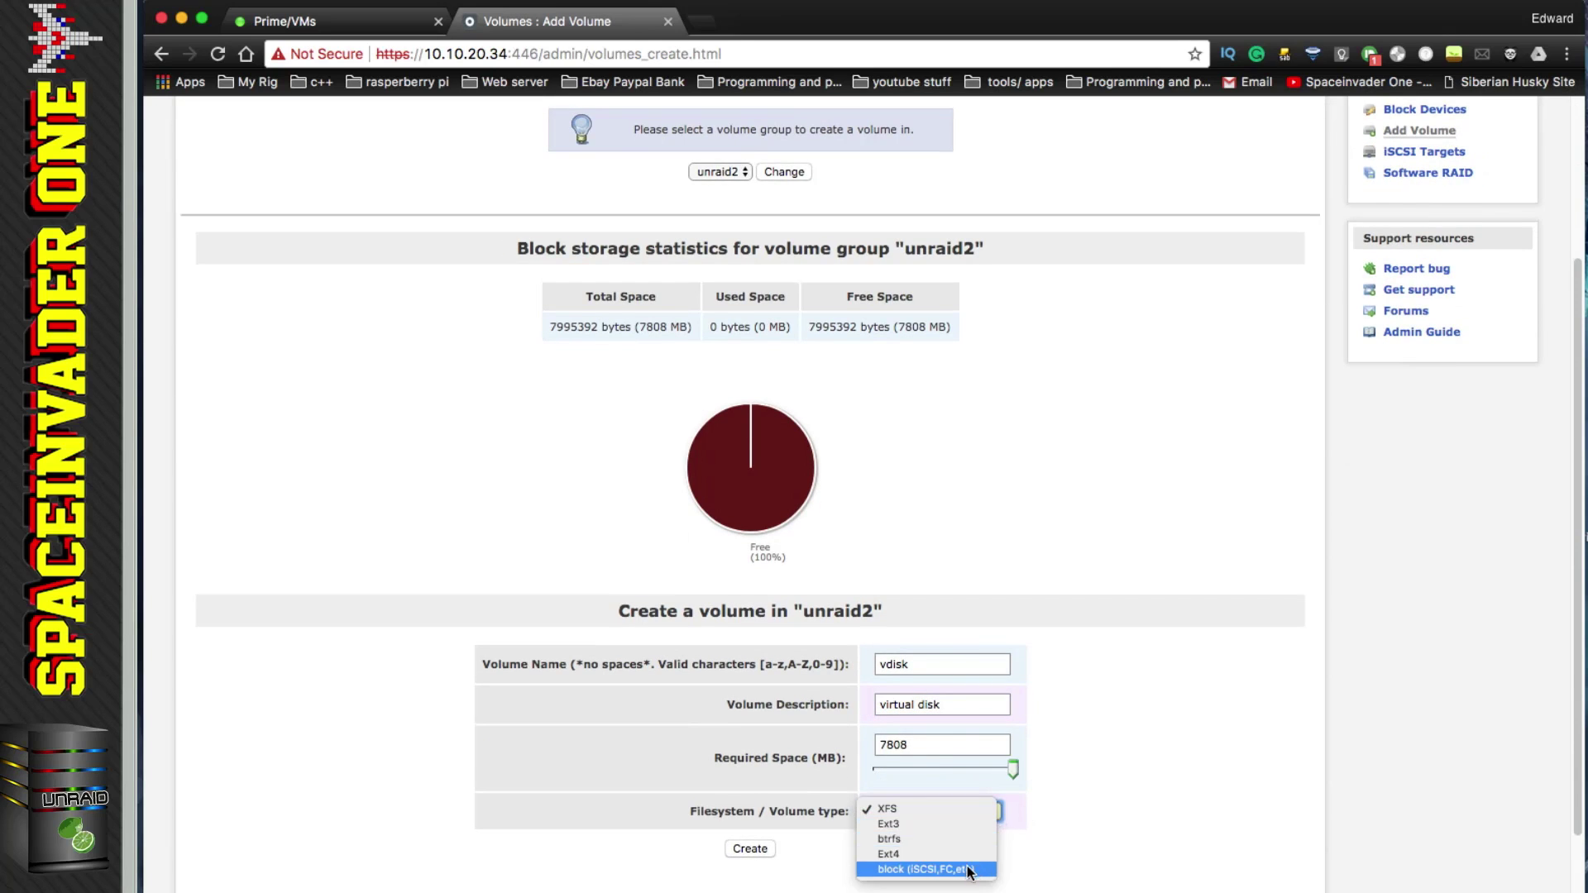
pyautogui.press('Escape')
pyautogui.press('b')
pyautogui.click(760, 849)
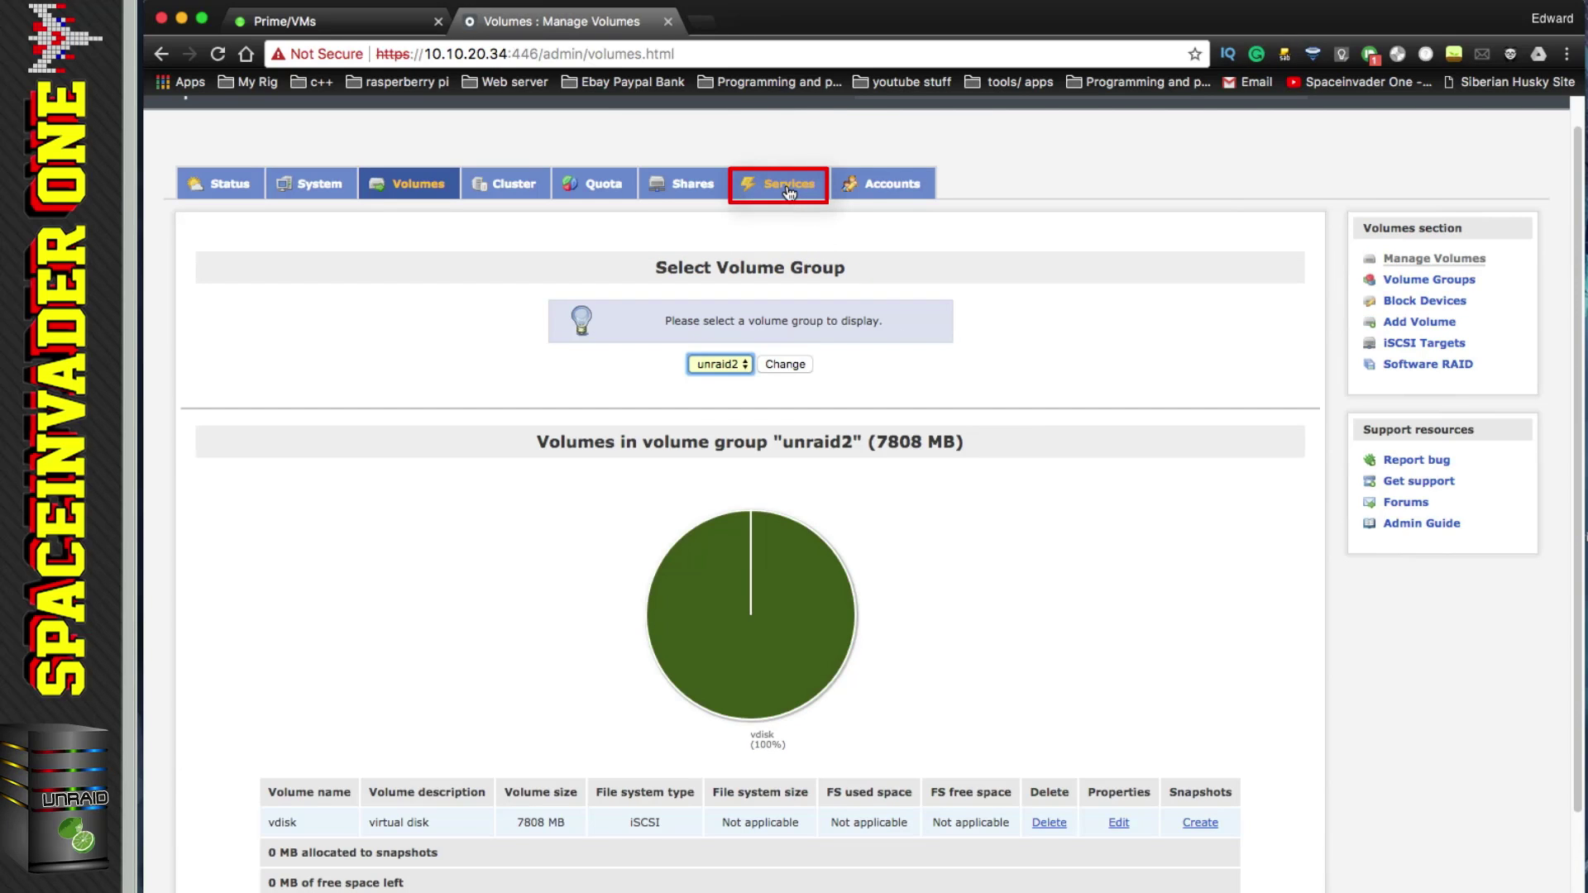
# Step: Enable the iSCSI Target service at boot, start it, and go to iSCSI targets under Volumes
pyautogui.click(788, 189)
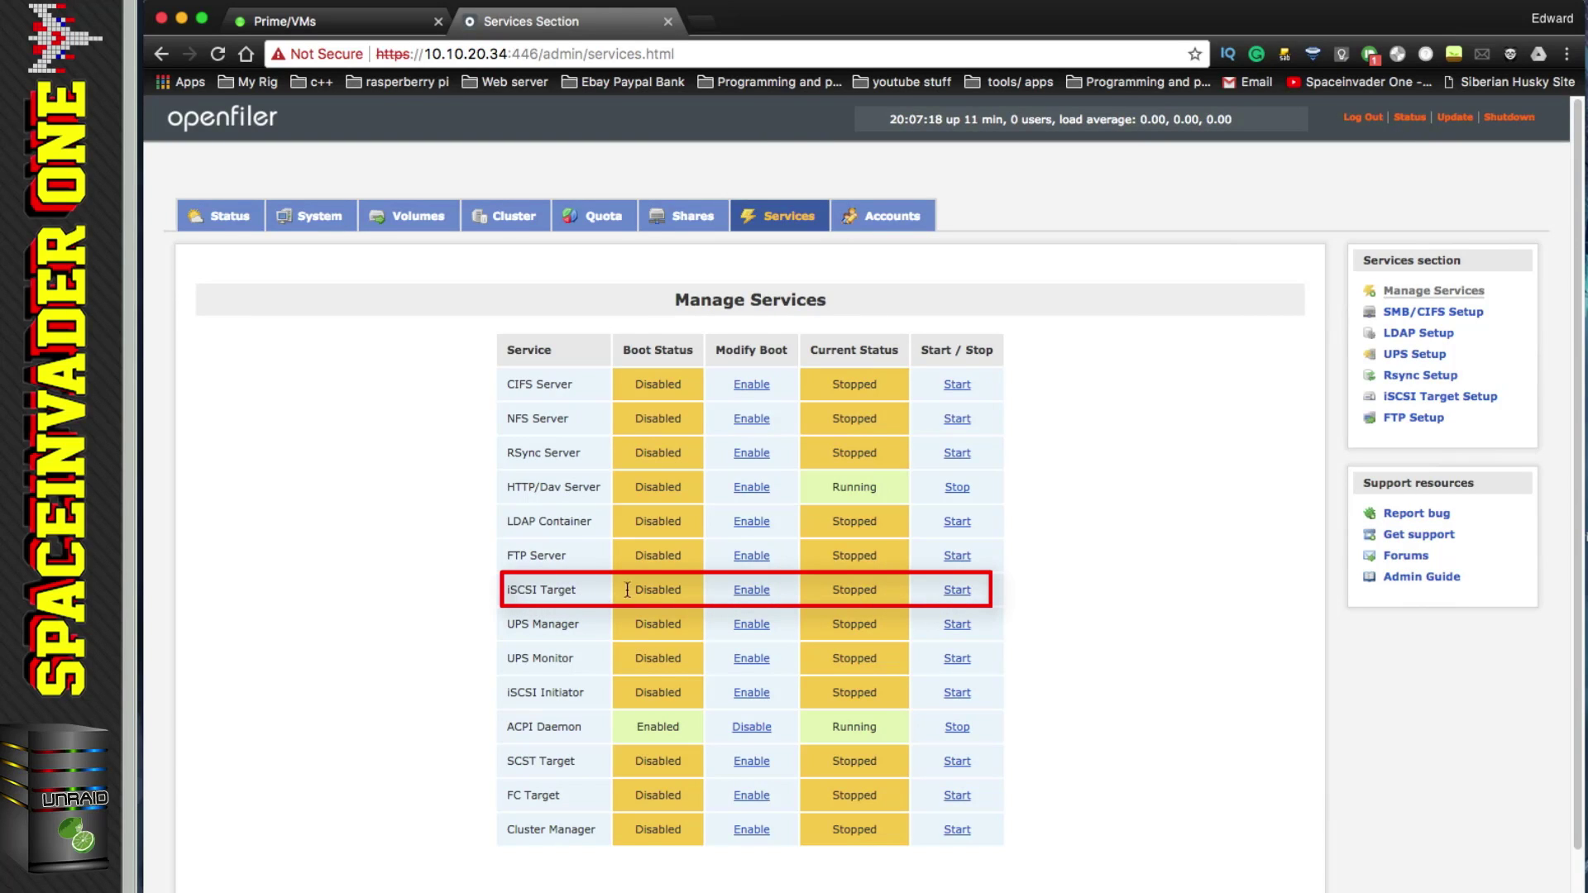
pyautogui.click(751, 591)
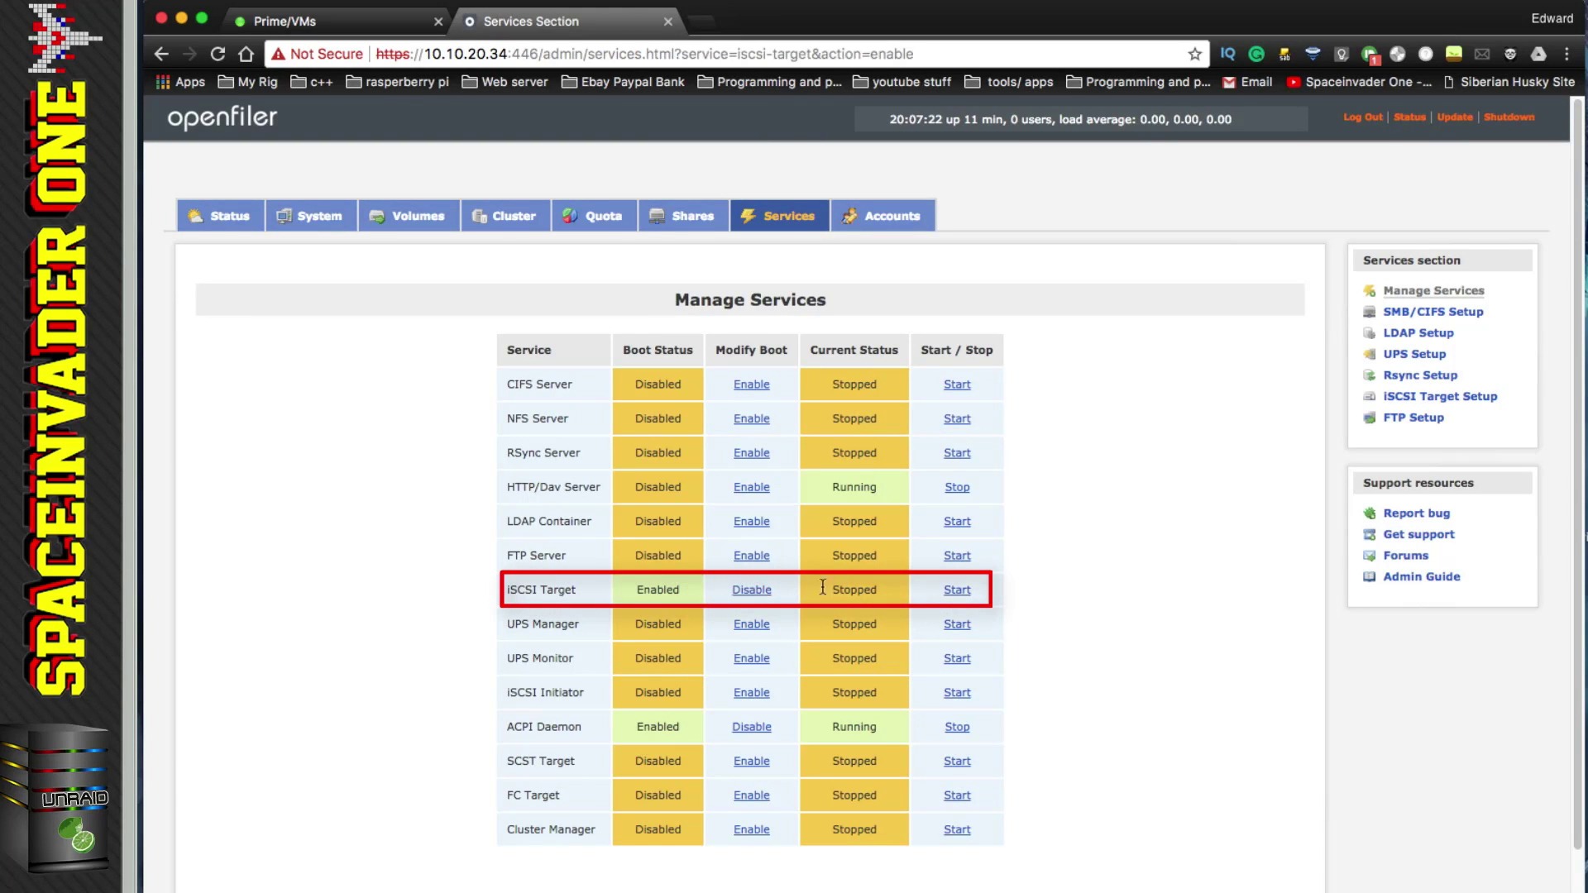
pyautogui.click(958, 595)
pyautogui.click(422, 219)
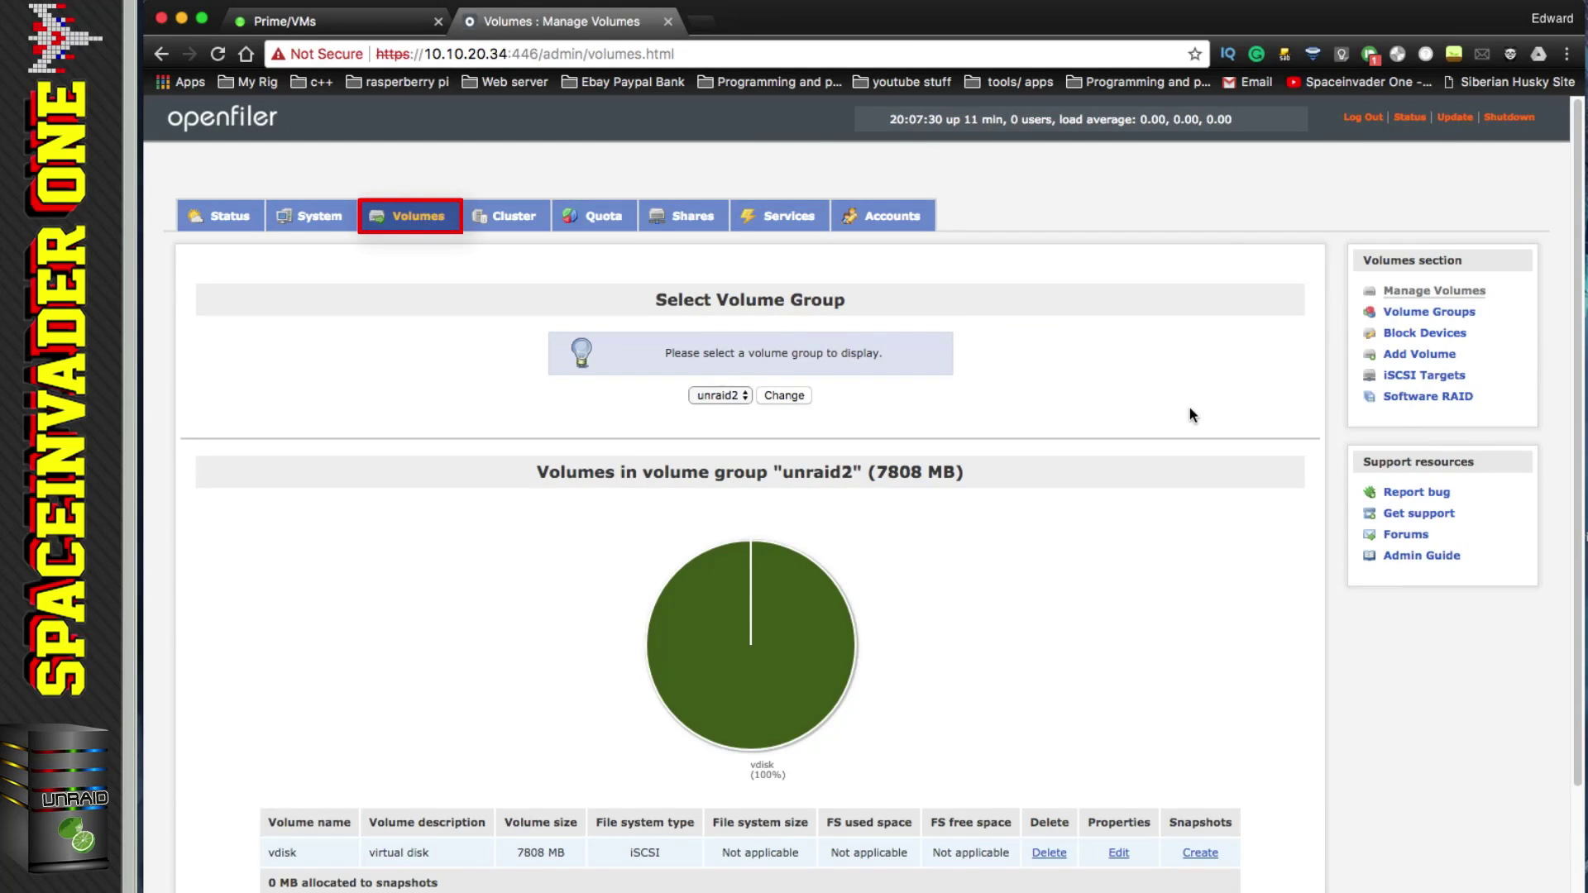
pyautogui.click(1400, 377)
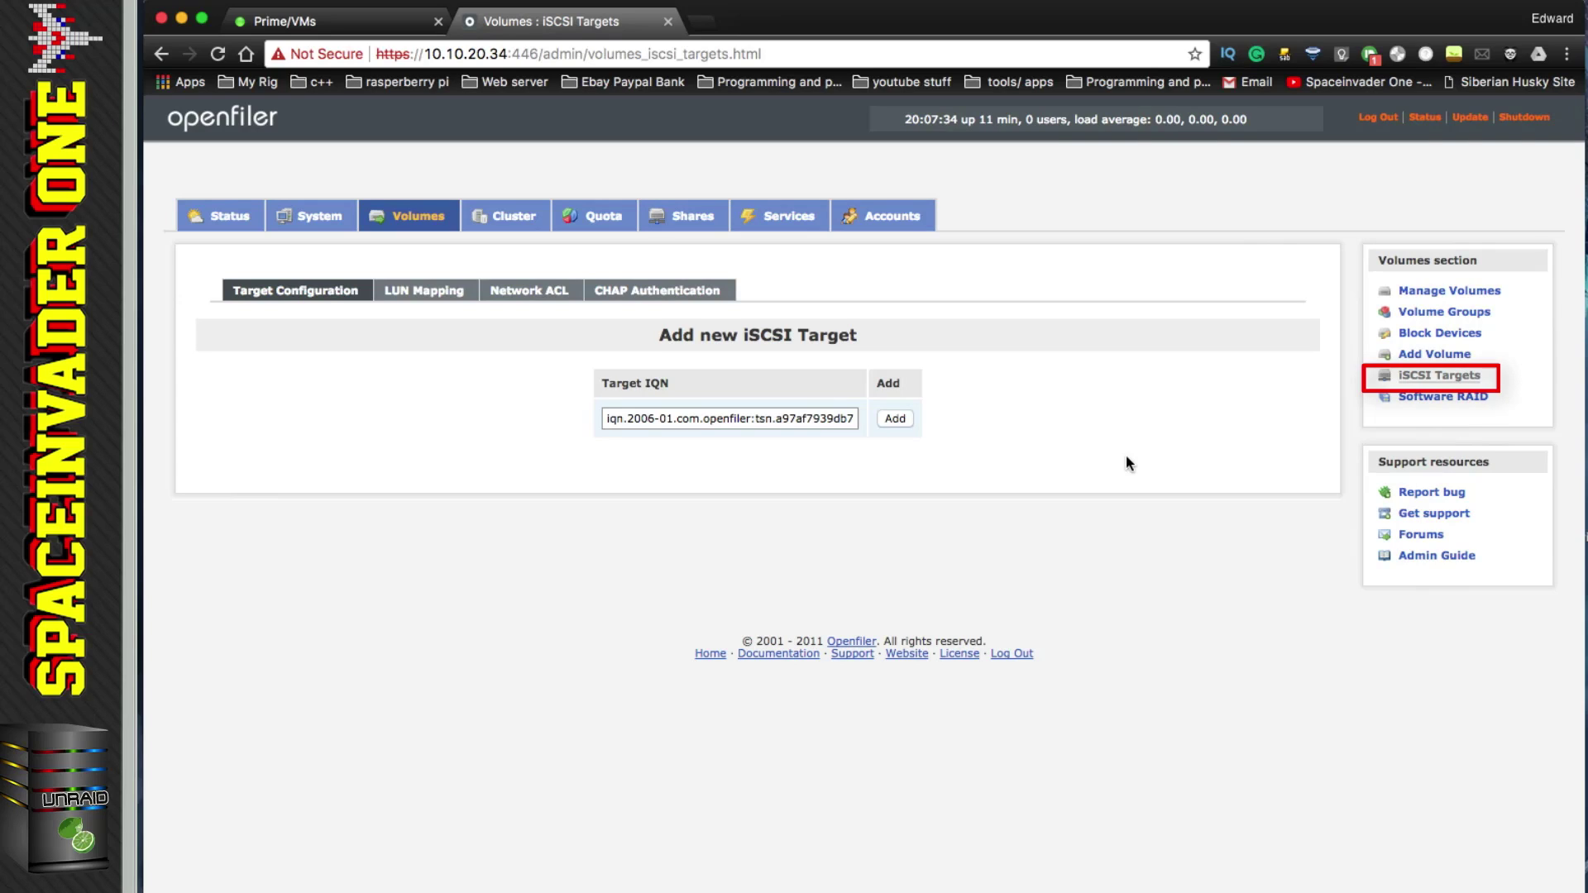
# Step: Add a new iSCSI target with the IQN 'physical'
pyautogui.moveTo(855, 419); pyautogui.dragTo(549, 418)
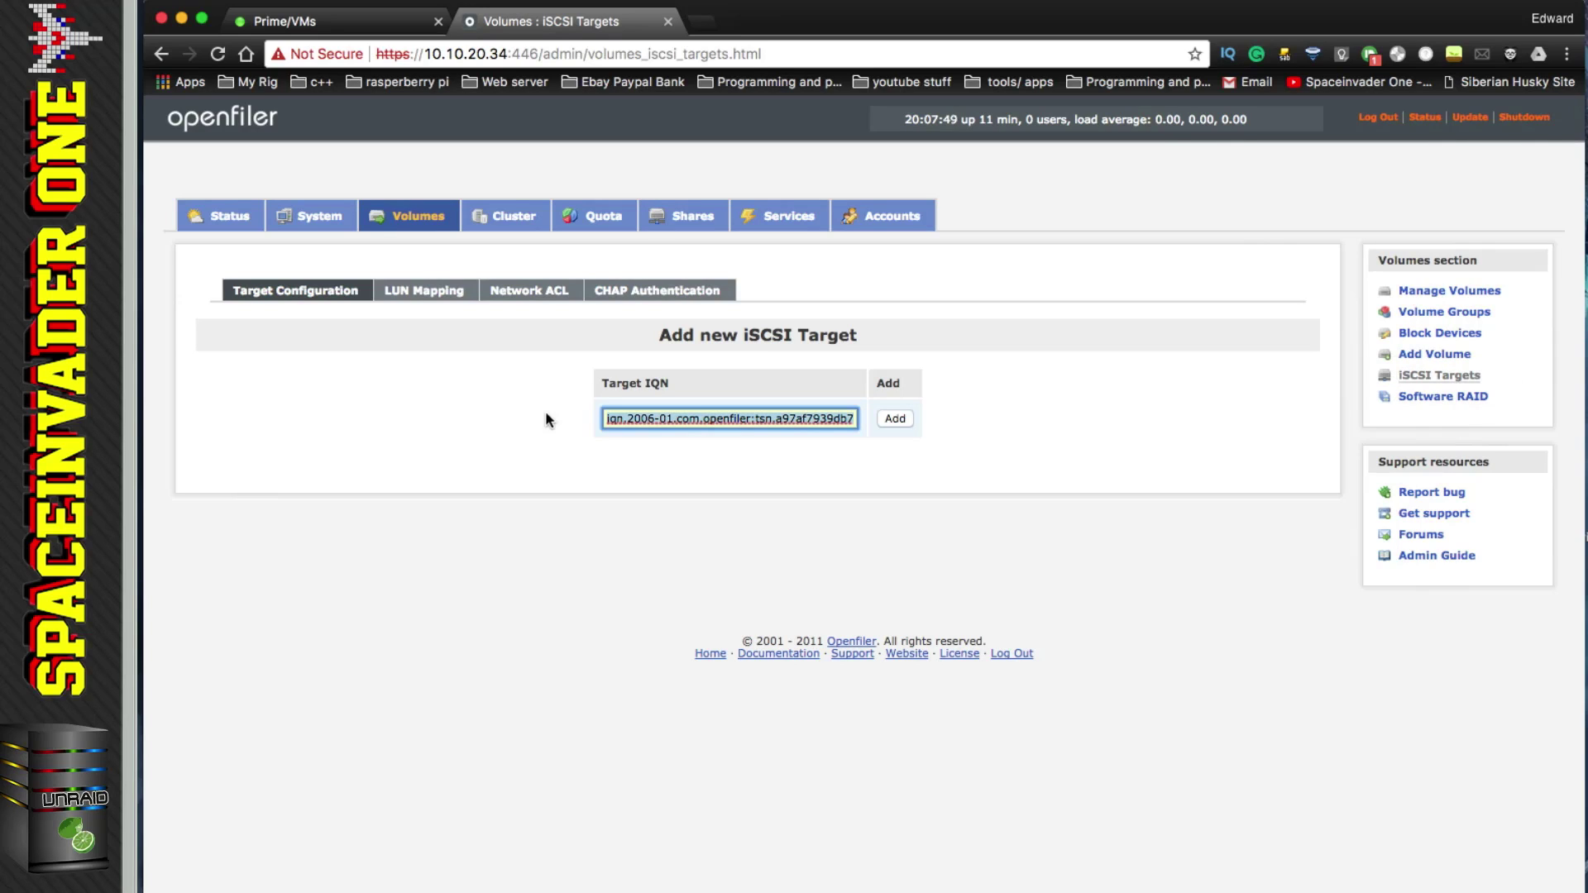
pyautogui.write('phy')
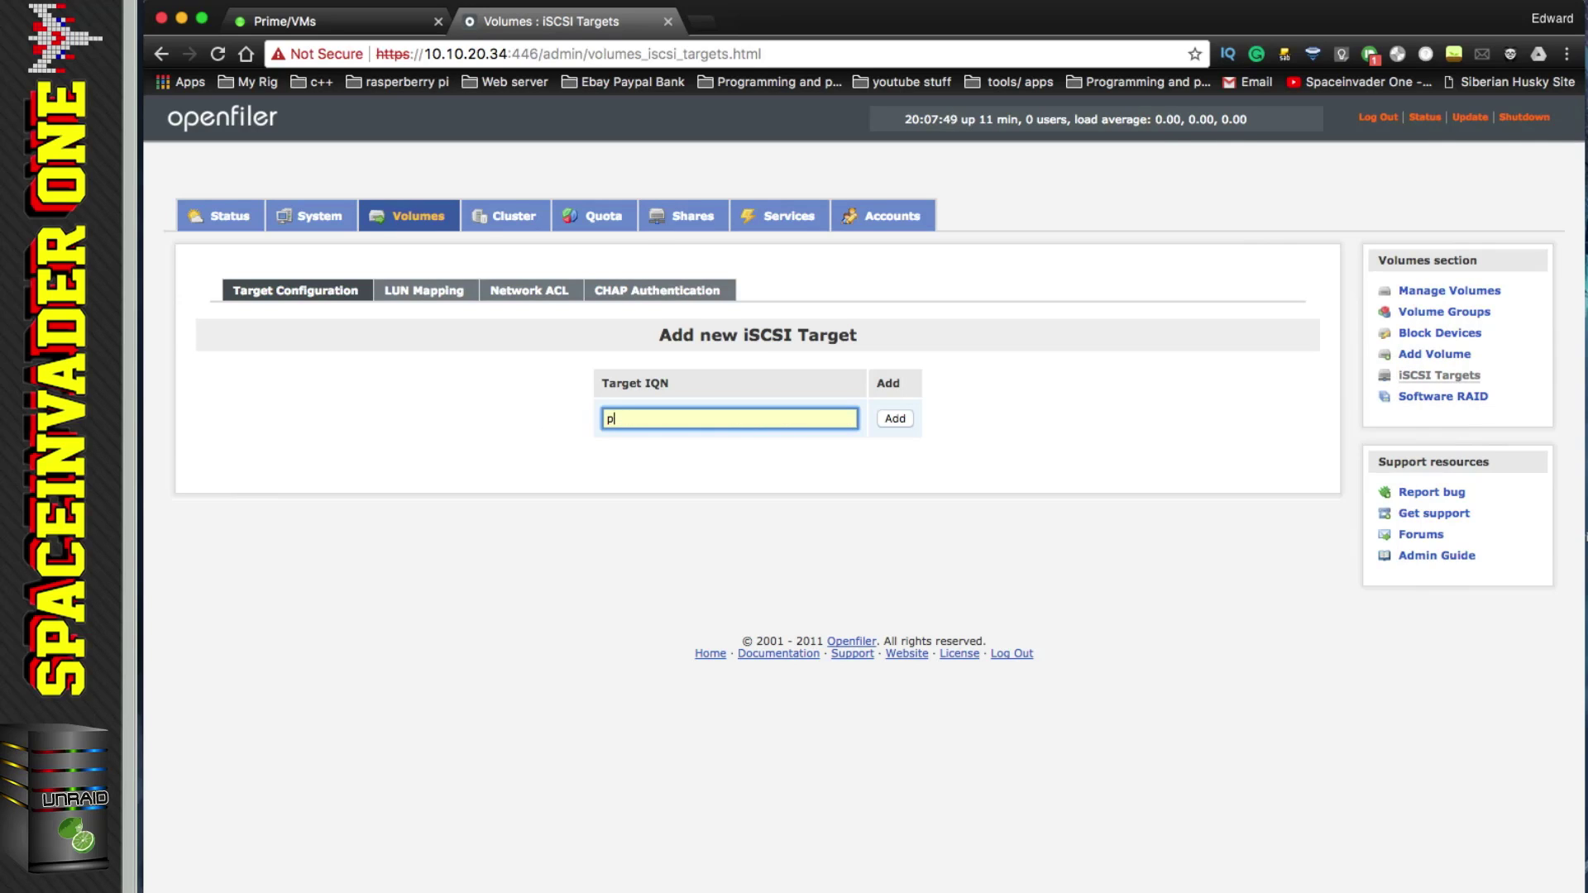
pyautogui.write('sical')
pyautogui.click(893, 422)
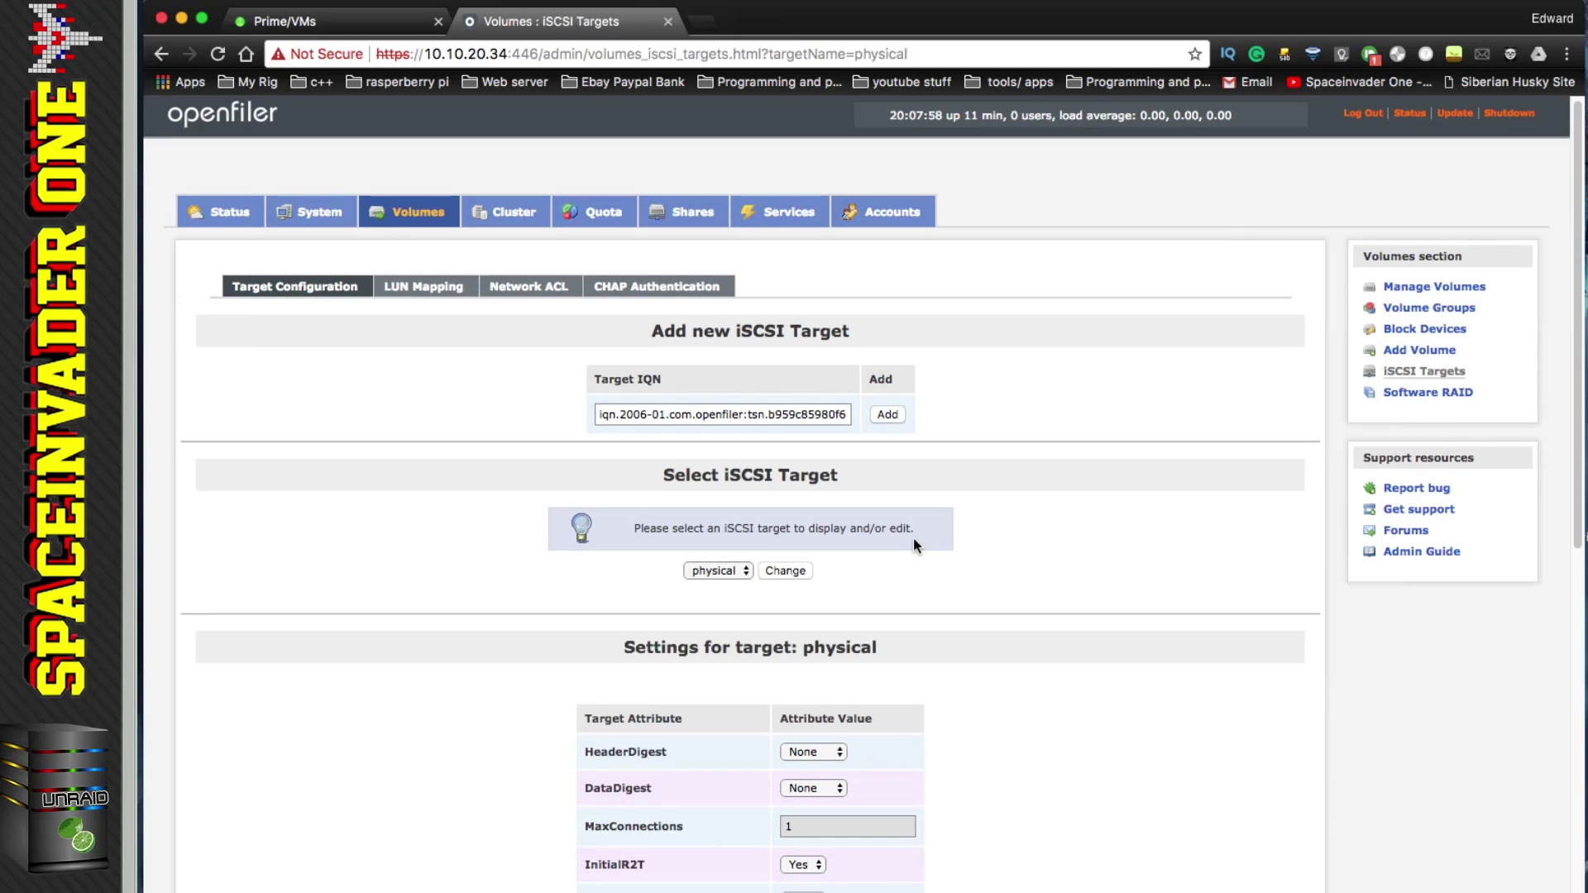
# Step: Save the physical target's default target attributes with Update
pyautogui.scroll(-5, 914, 537)
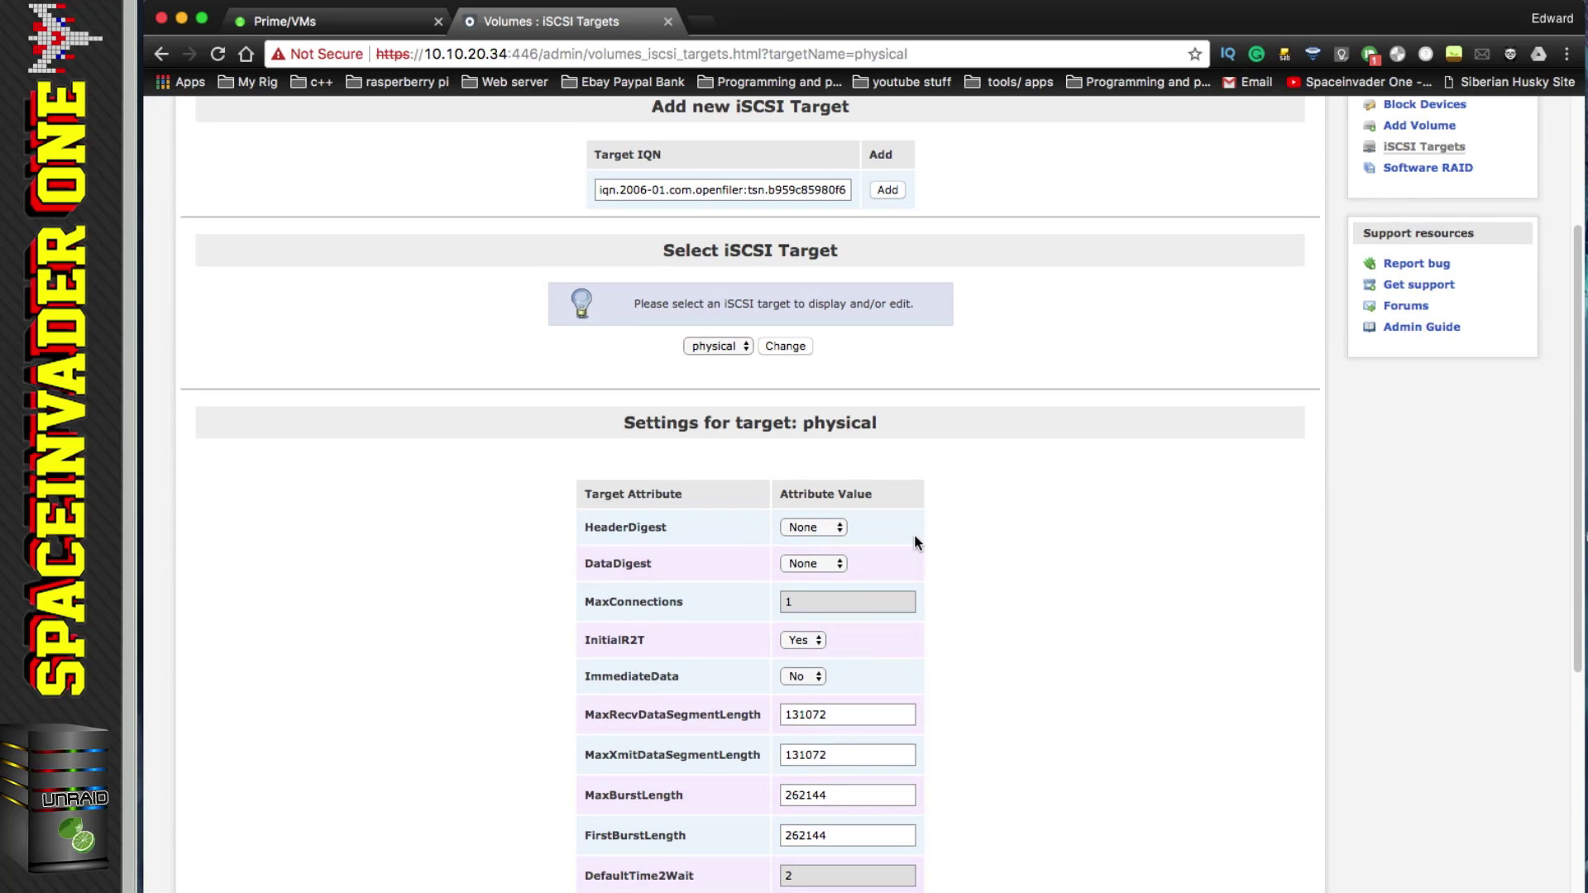
pyautogui.scroll(1, 915, 533)
pyautogui.scroll(-5, 915, 533)
pyautogui.scroll(-4, 916, 539)
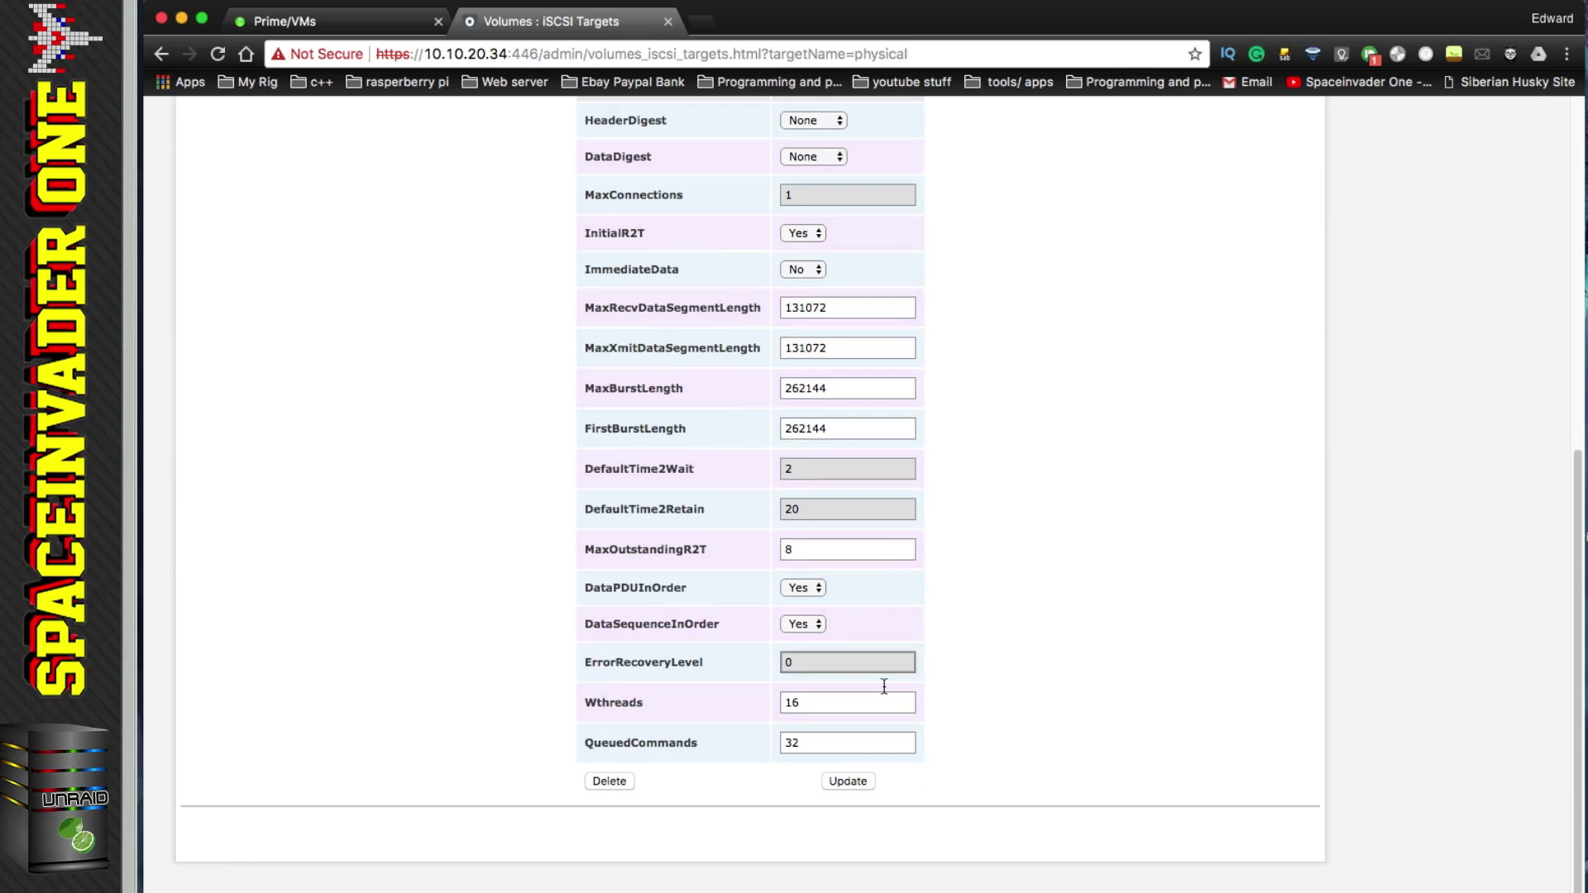
pyautogui.click(852, 781)
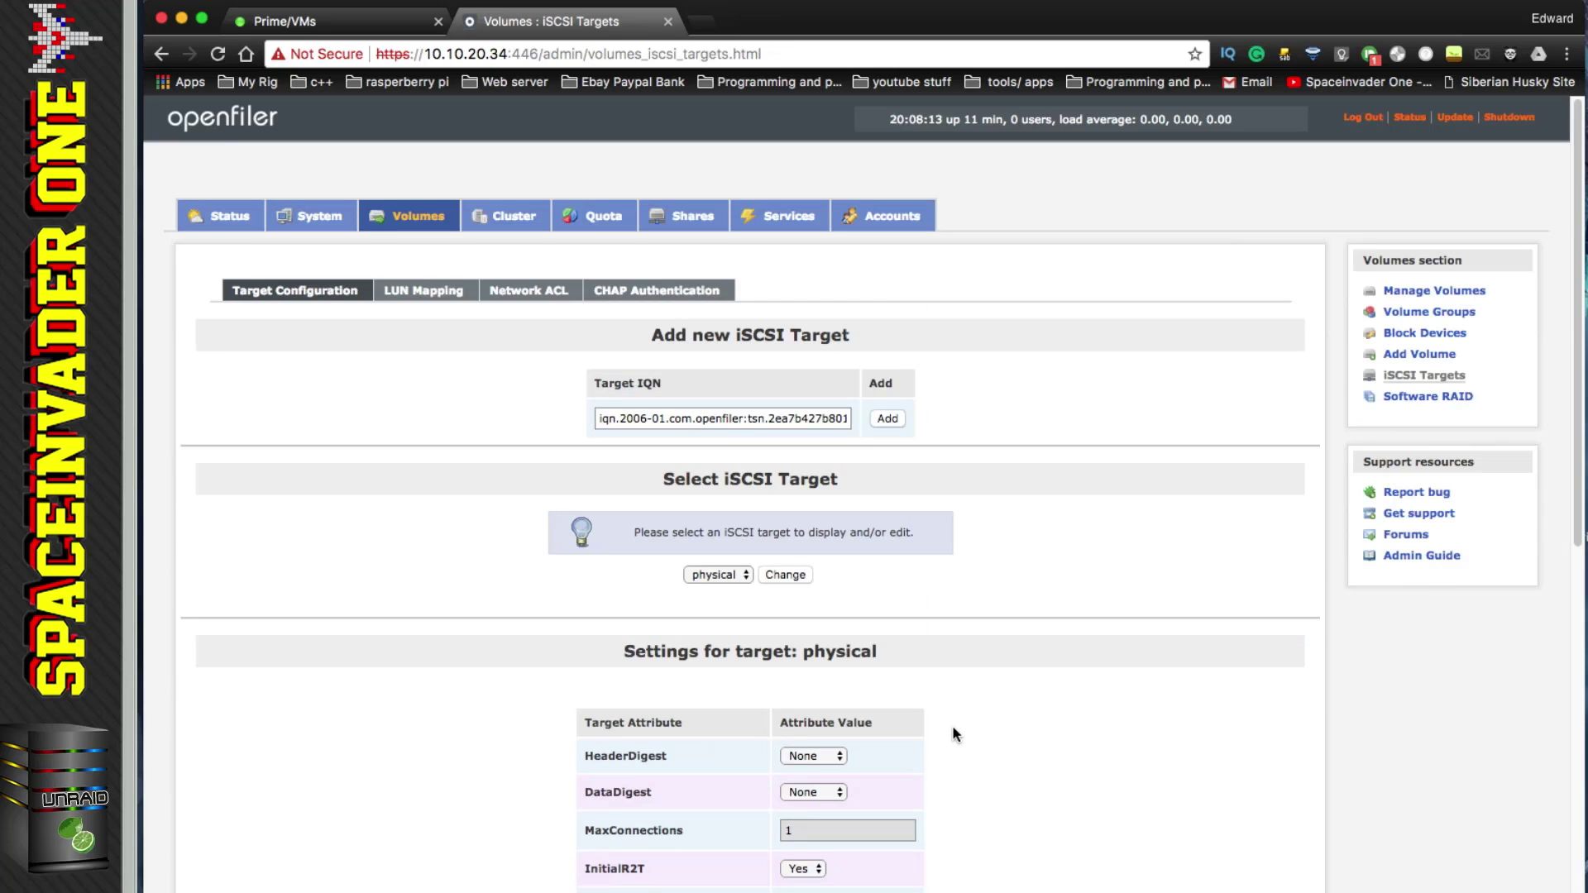
# Step: Map the 160gig hdd to target physical in write-thru mode
pyautogui.click(439, 298)
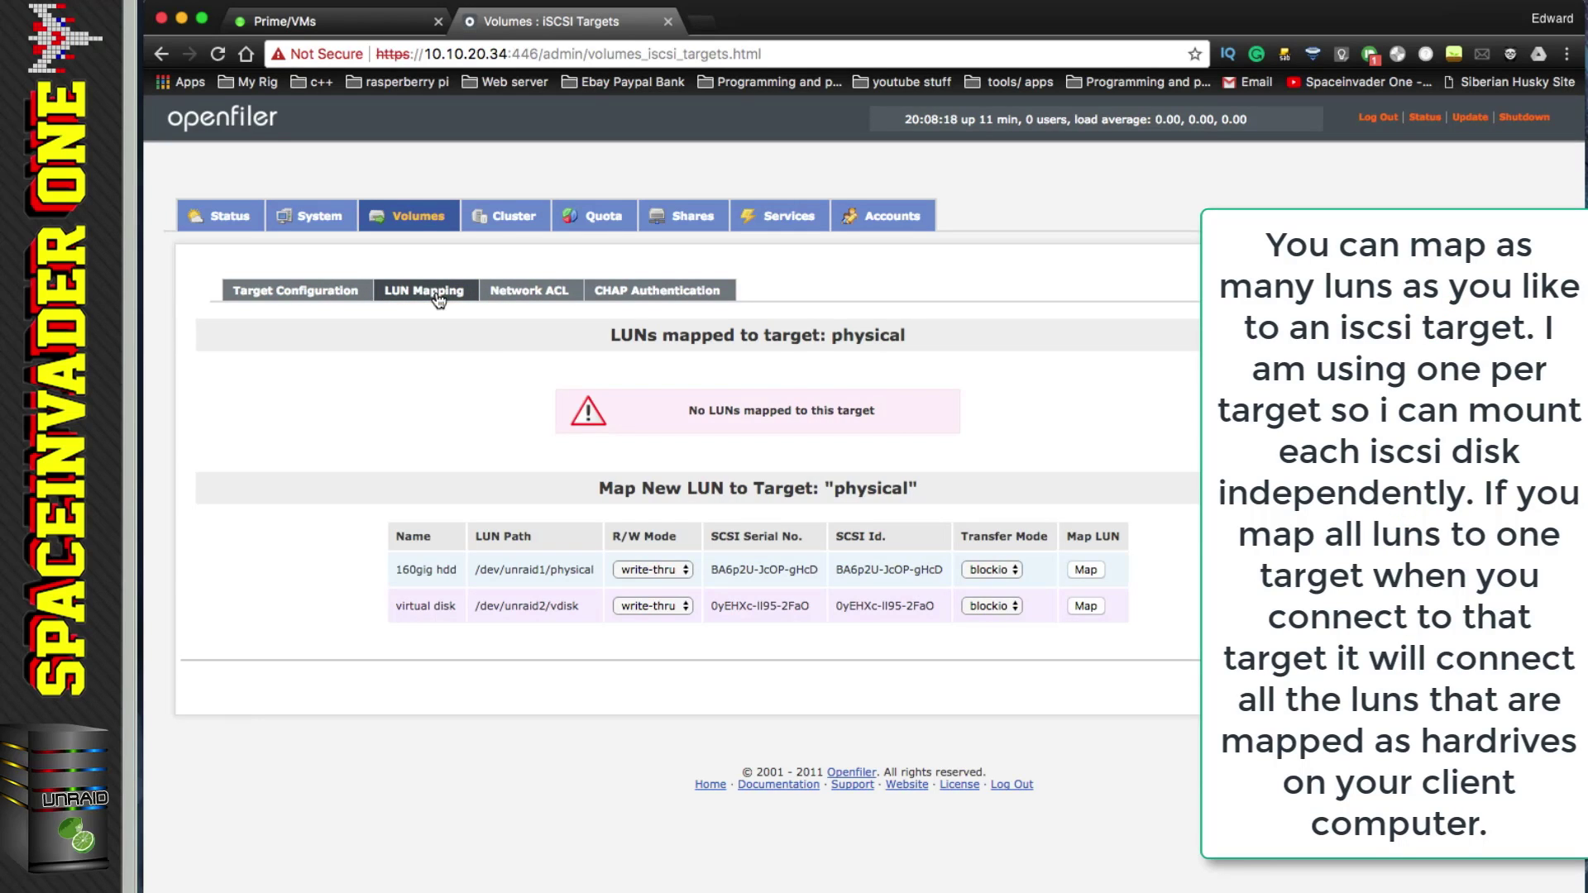
pyautogui.click(687, 573)
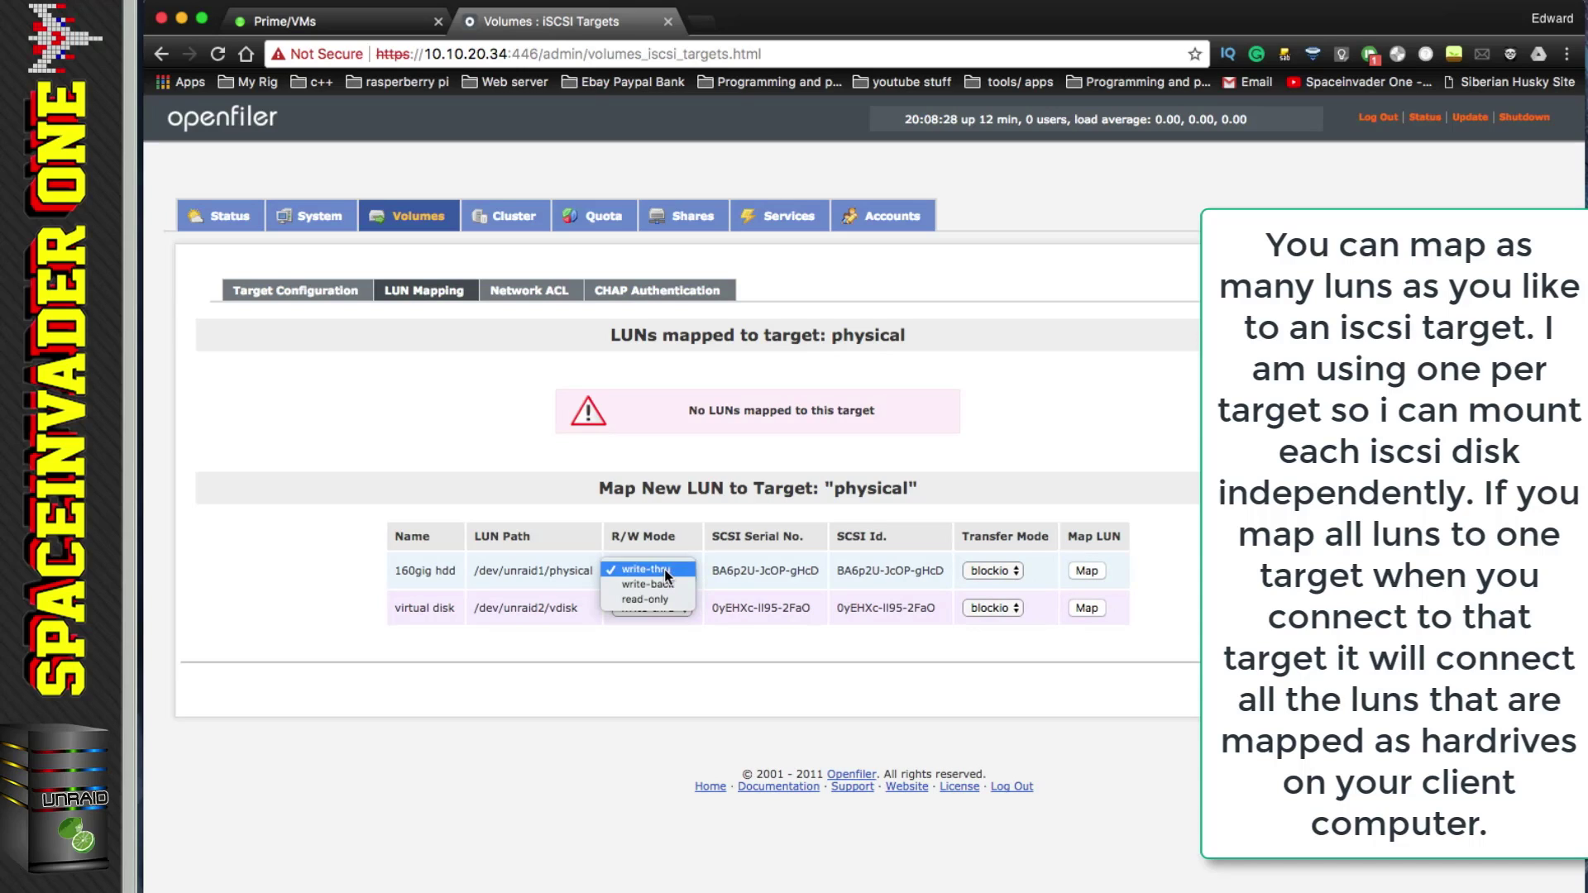
pyautogui.click(665, 572)
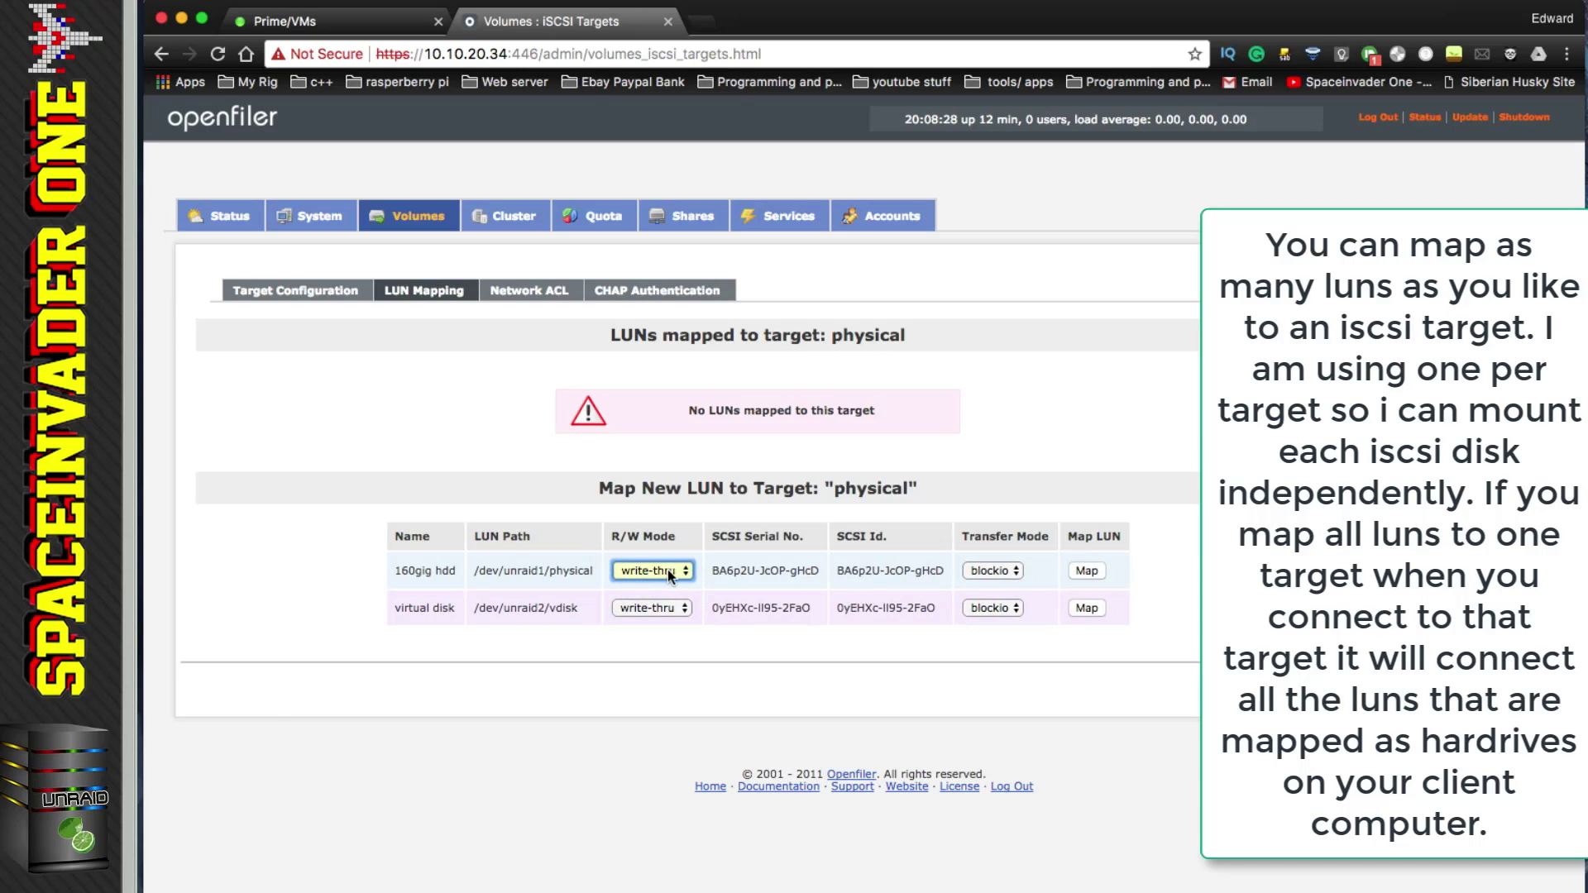
pyautogui.click(1015, 574)
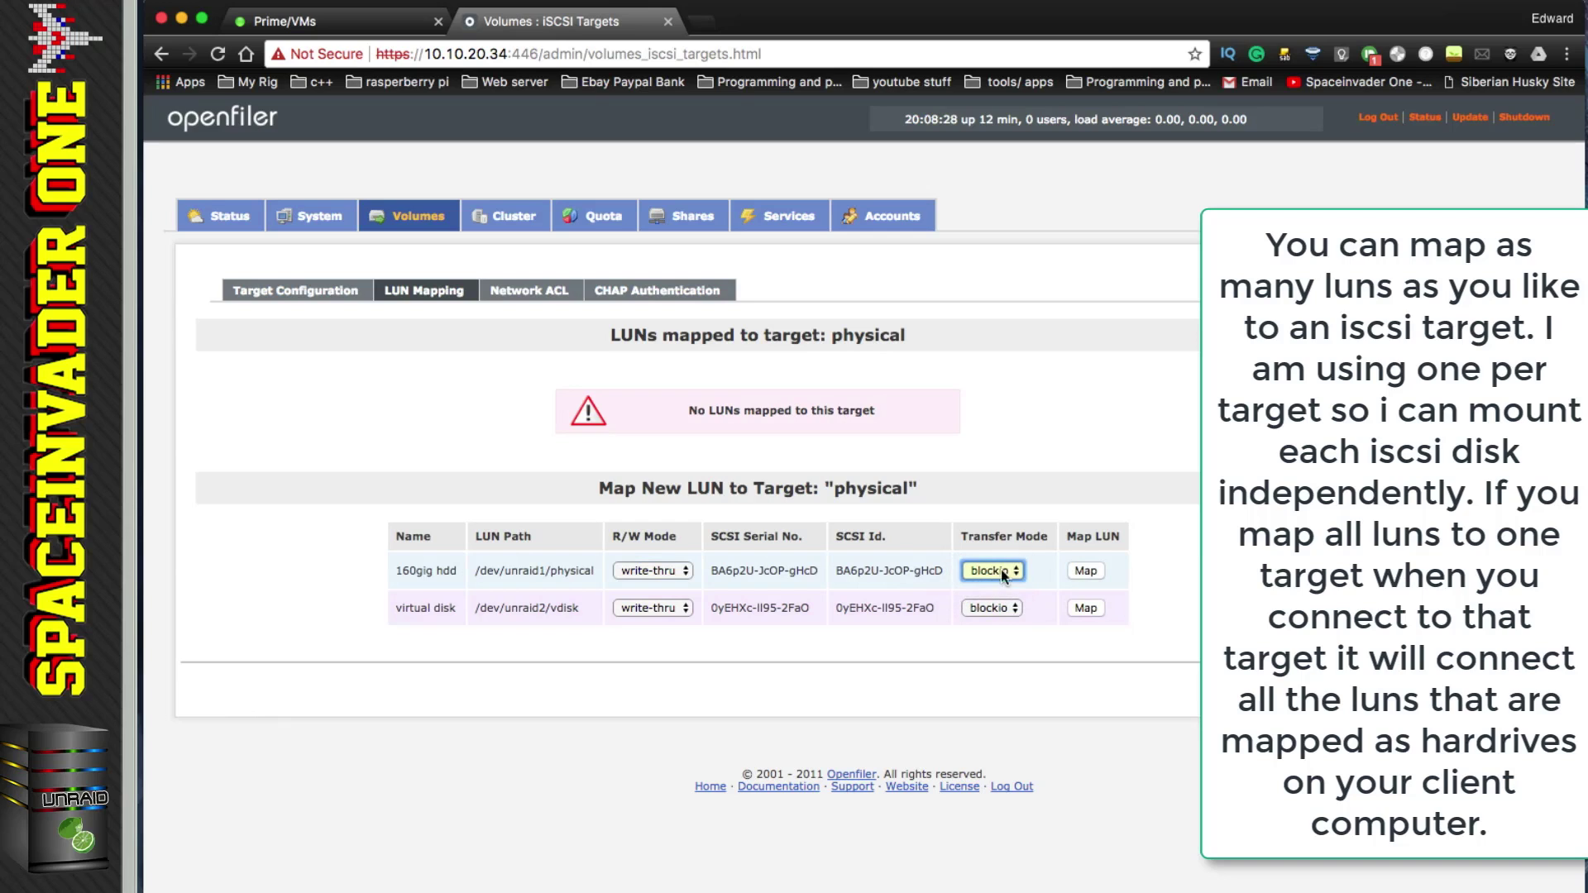
pyautogui.click(1085, 571)
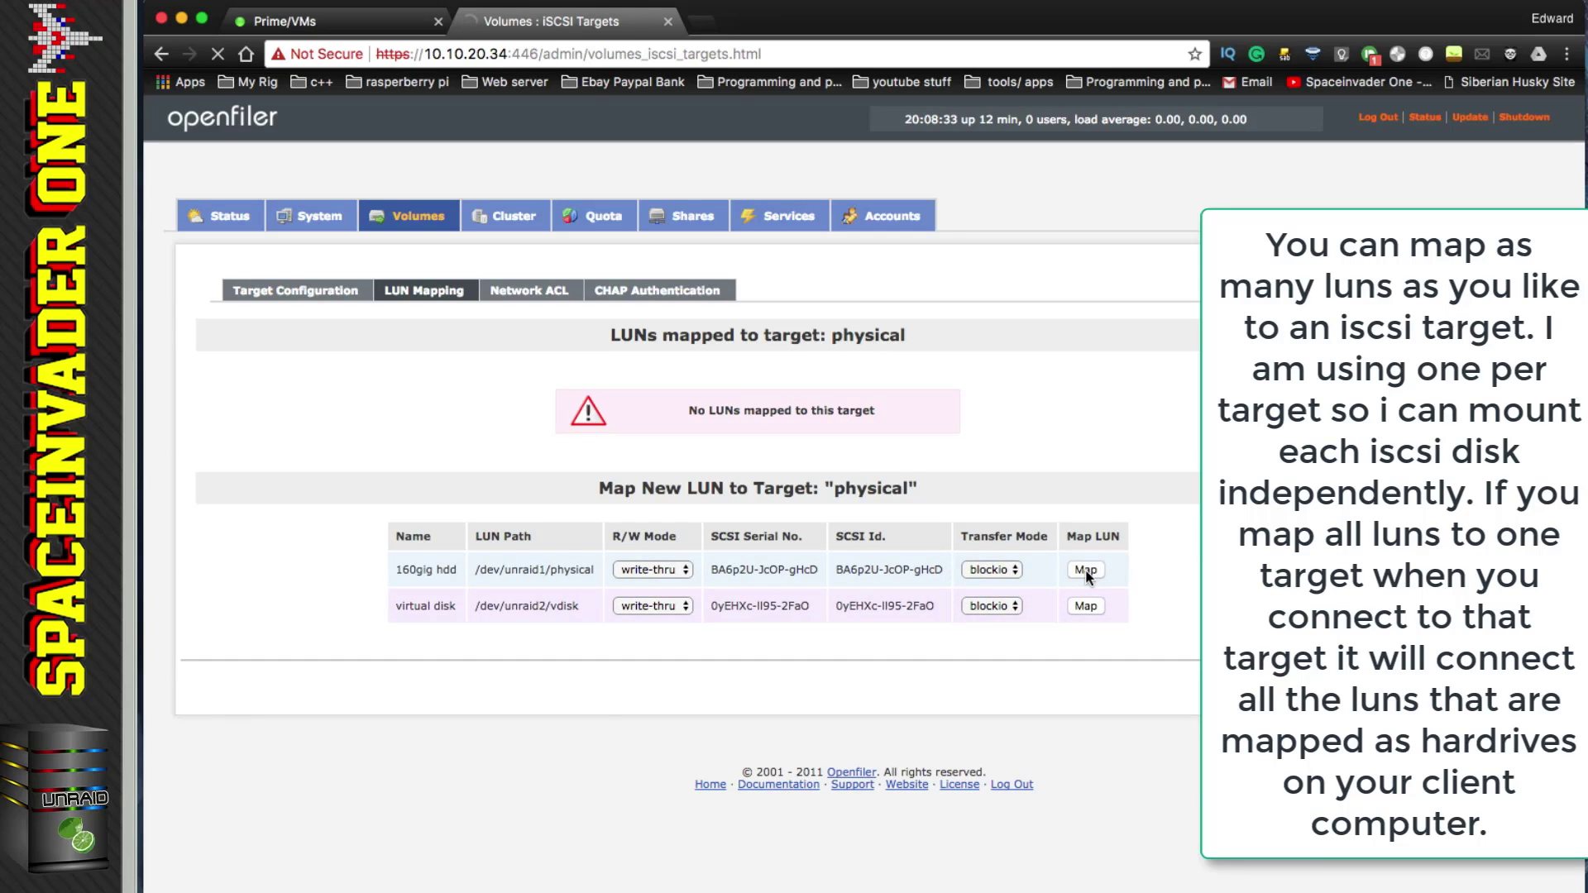
# Step: Add a target named 'virtual' and map the virtual disk /dev/unraid2/vdisk to it as LUN 0
pyautogui.click(335, 299)
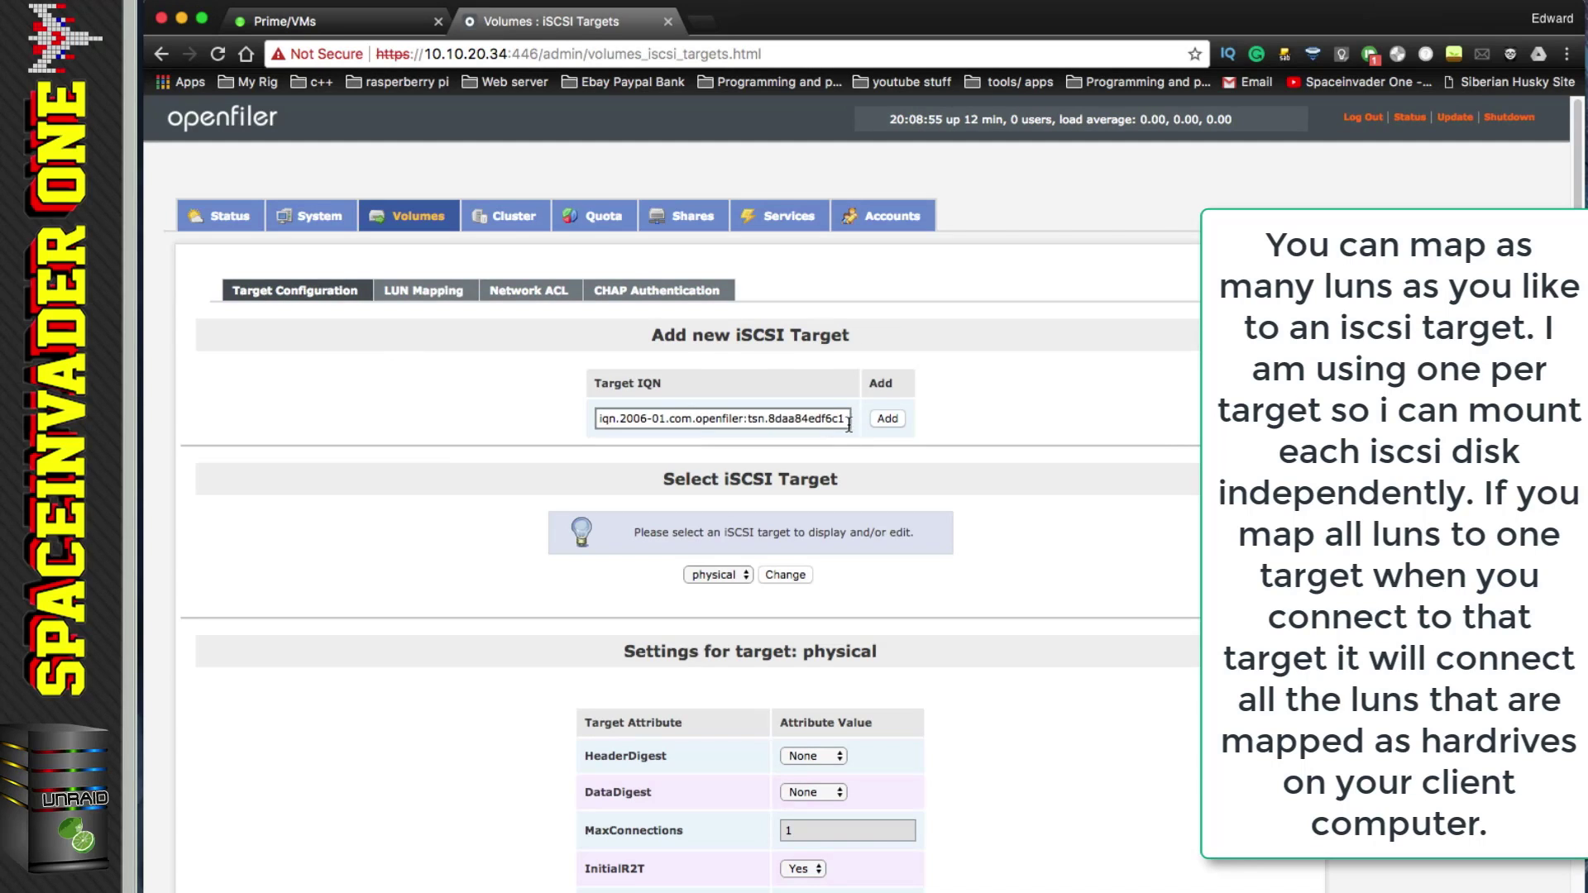
pyautogui.moveTo(843, 421); pyautogui.dragTo(594, 420)
pyautogui.write('virtual')
pyautogui.click(886, 418)
pyautogui.click(447, 298)
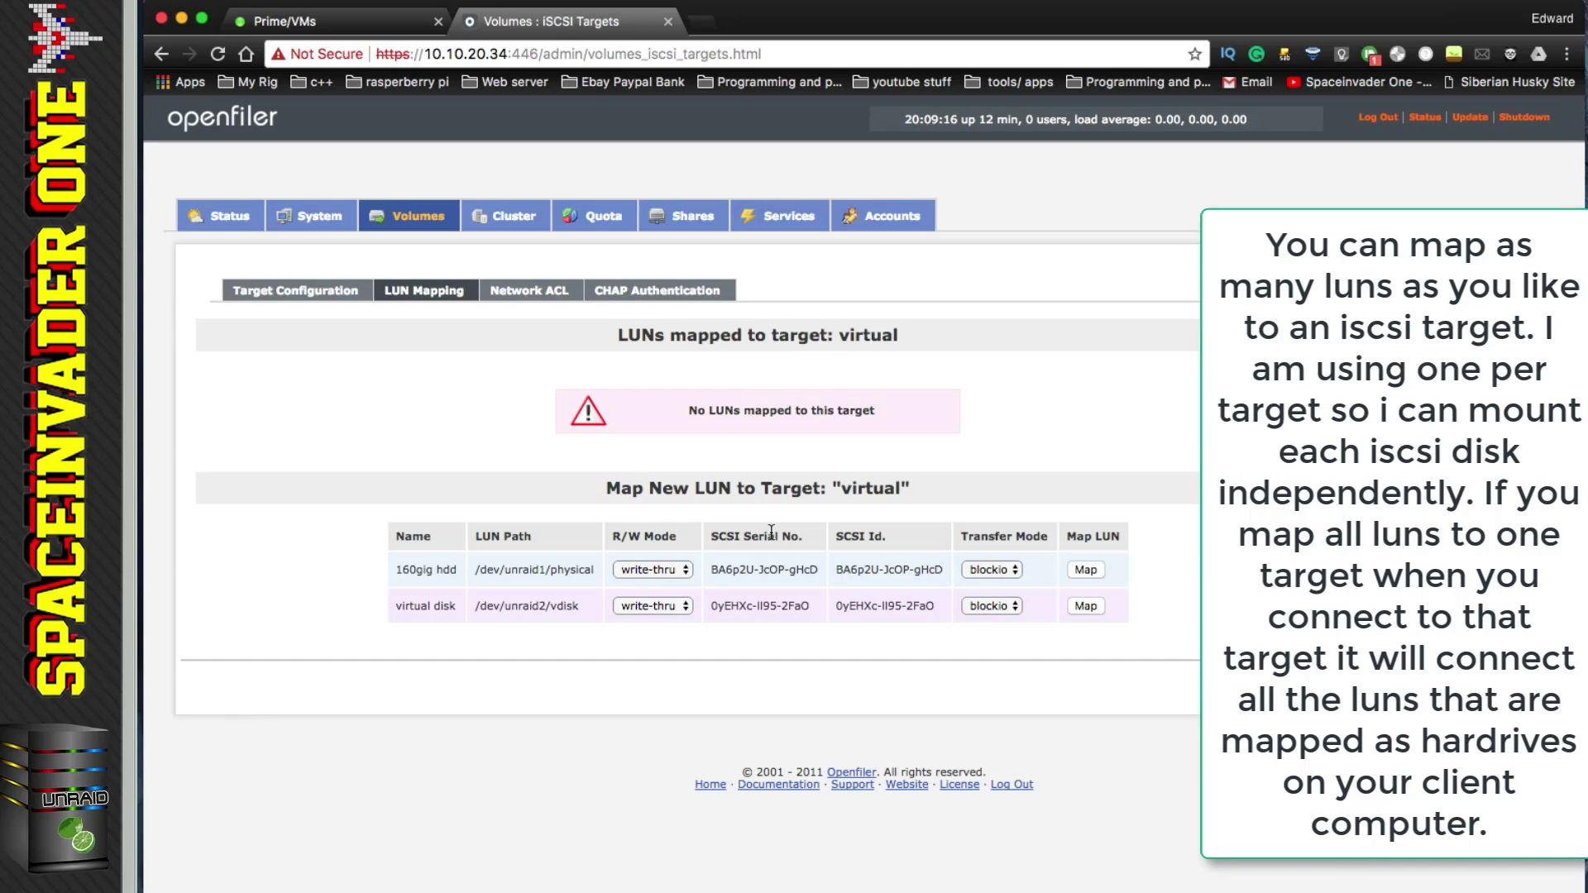
pyautogui.click(1085, 607)
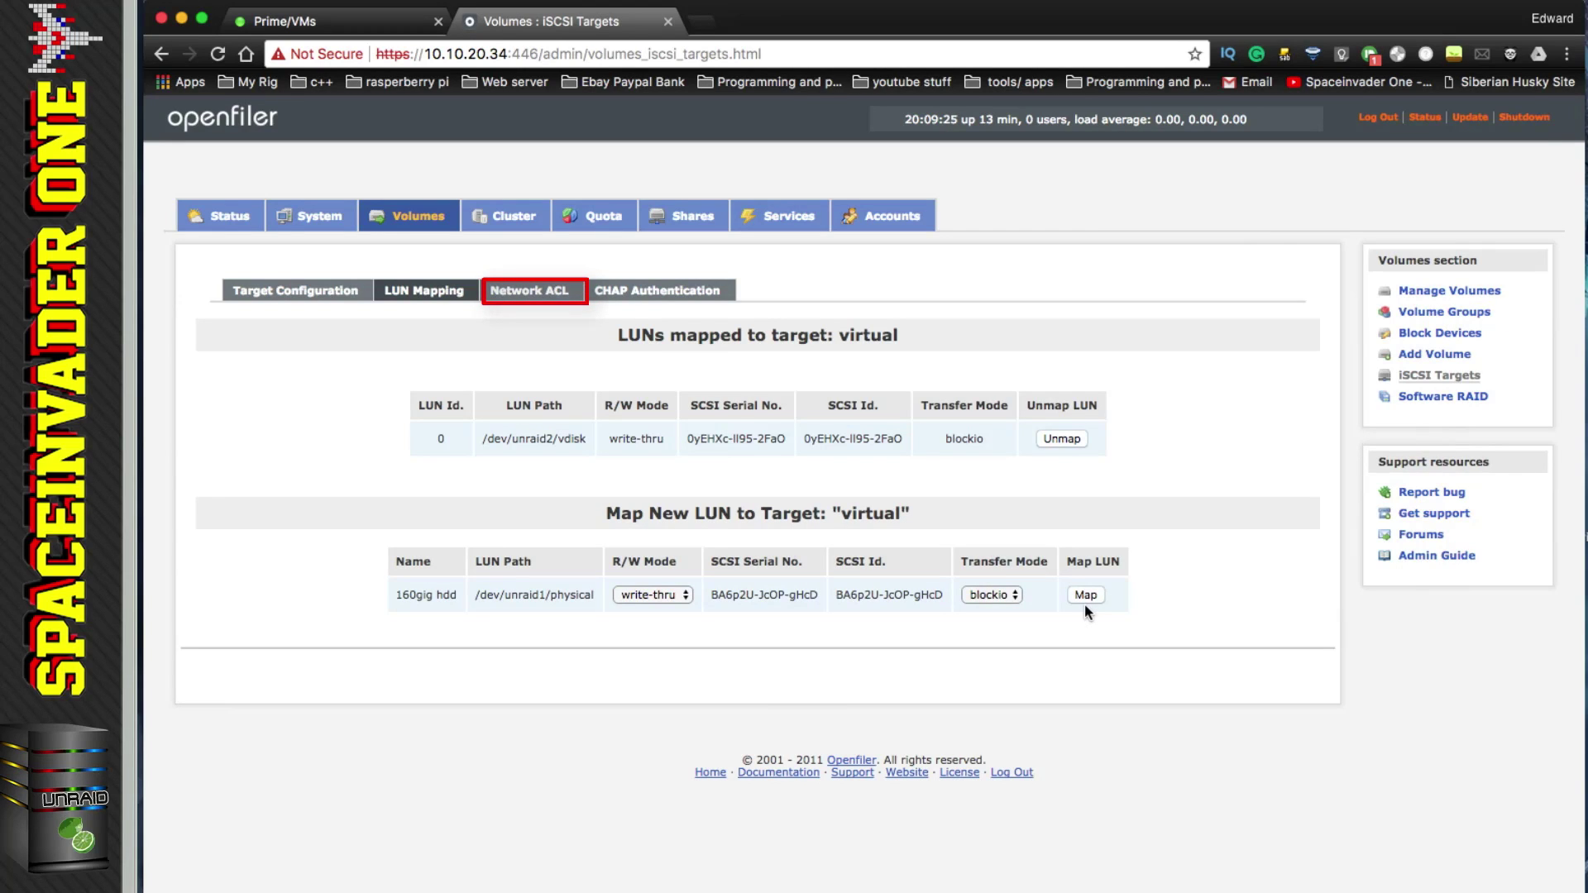
# Step: Allow the lan network 10.10.20.0 access to target virtual
pyautogui.click(534, 294)
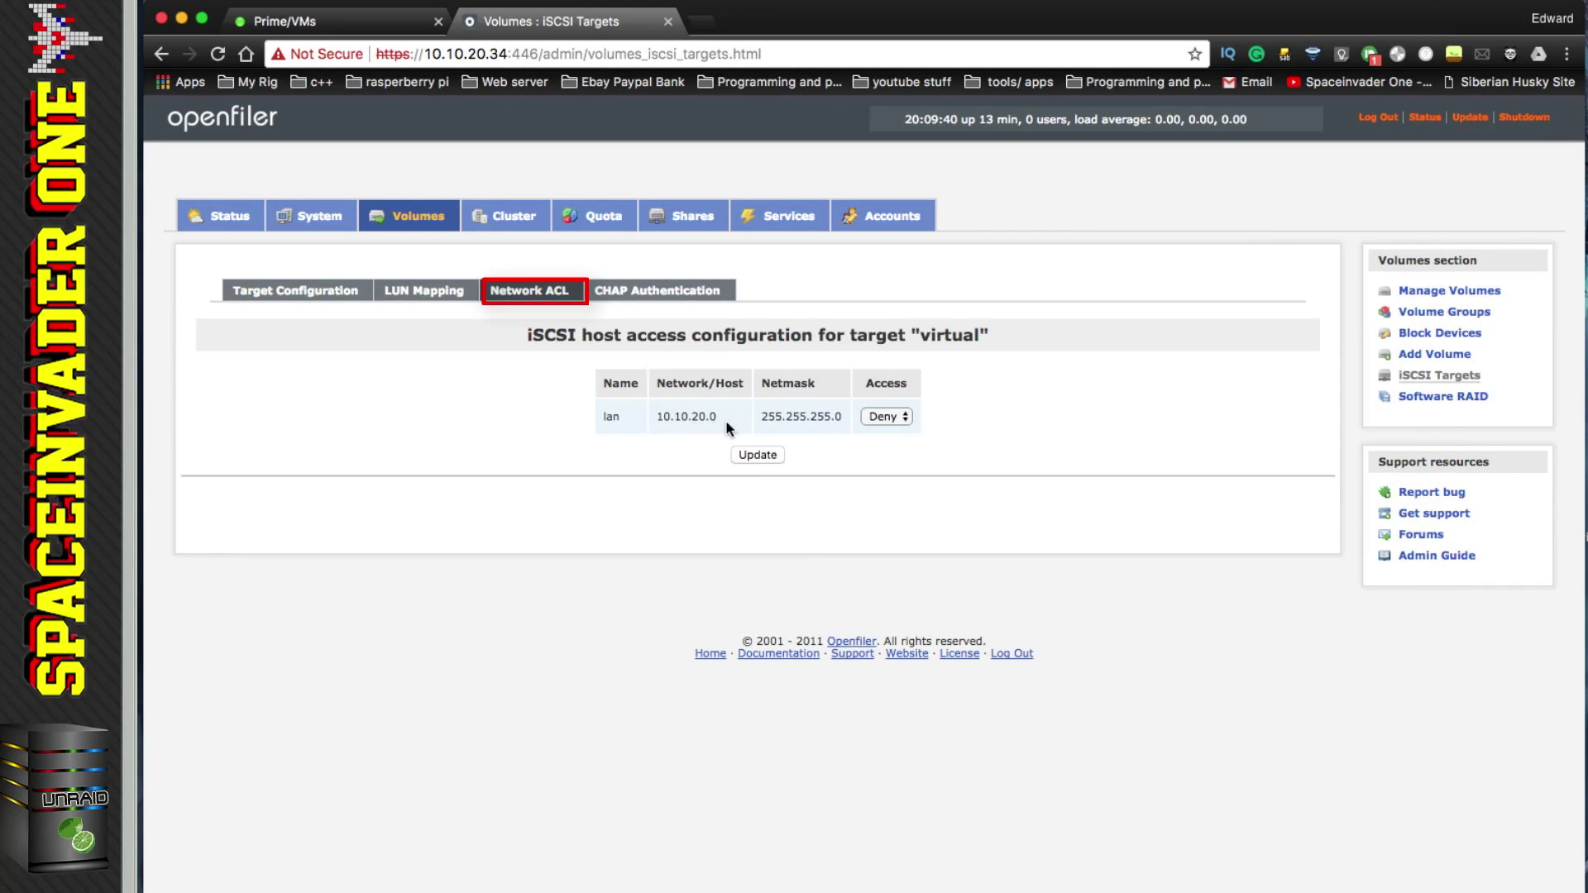
pyautogui.click(902, 419)
pyautogui.click(897, 429)
pyautogui.click(776, 457)
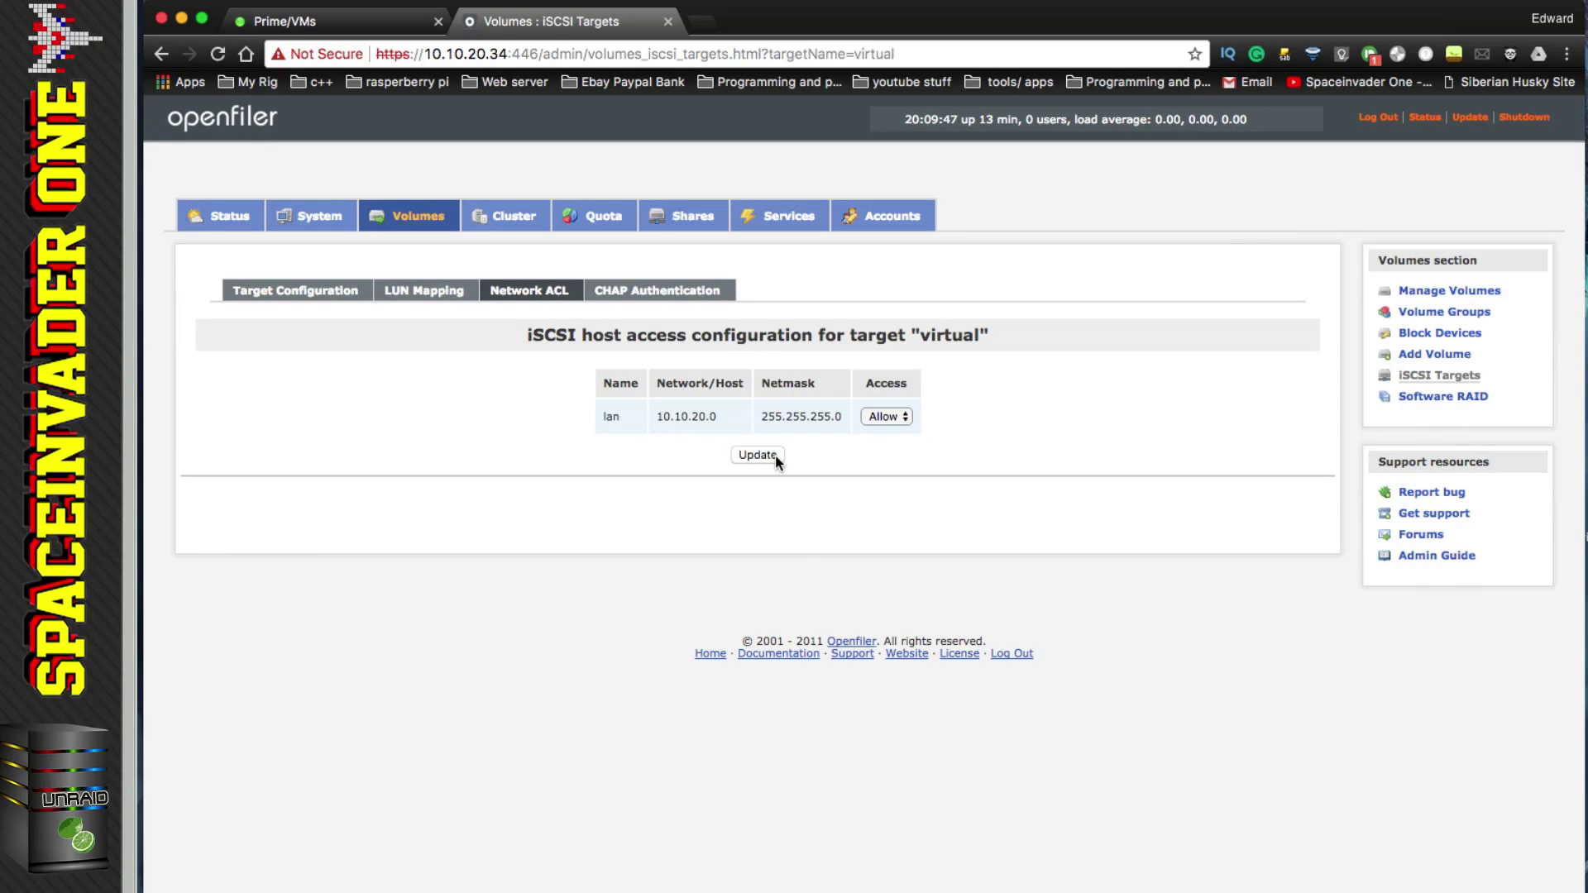
# Step: Switch to target physical and allow the lan network 10.10.20.0 access to it too
pyautogui.click(351, 294)
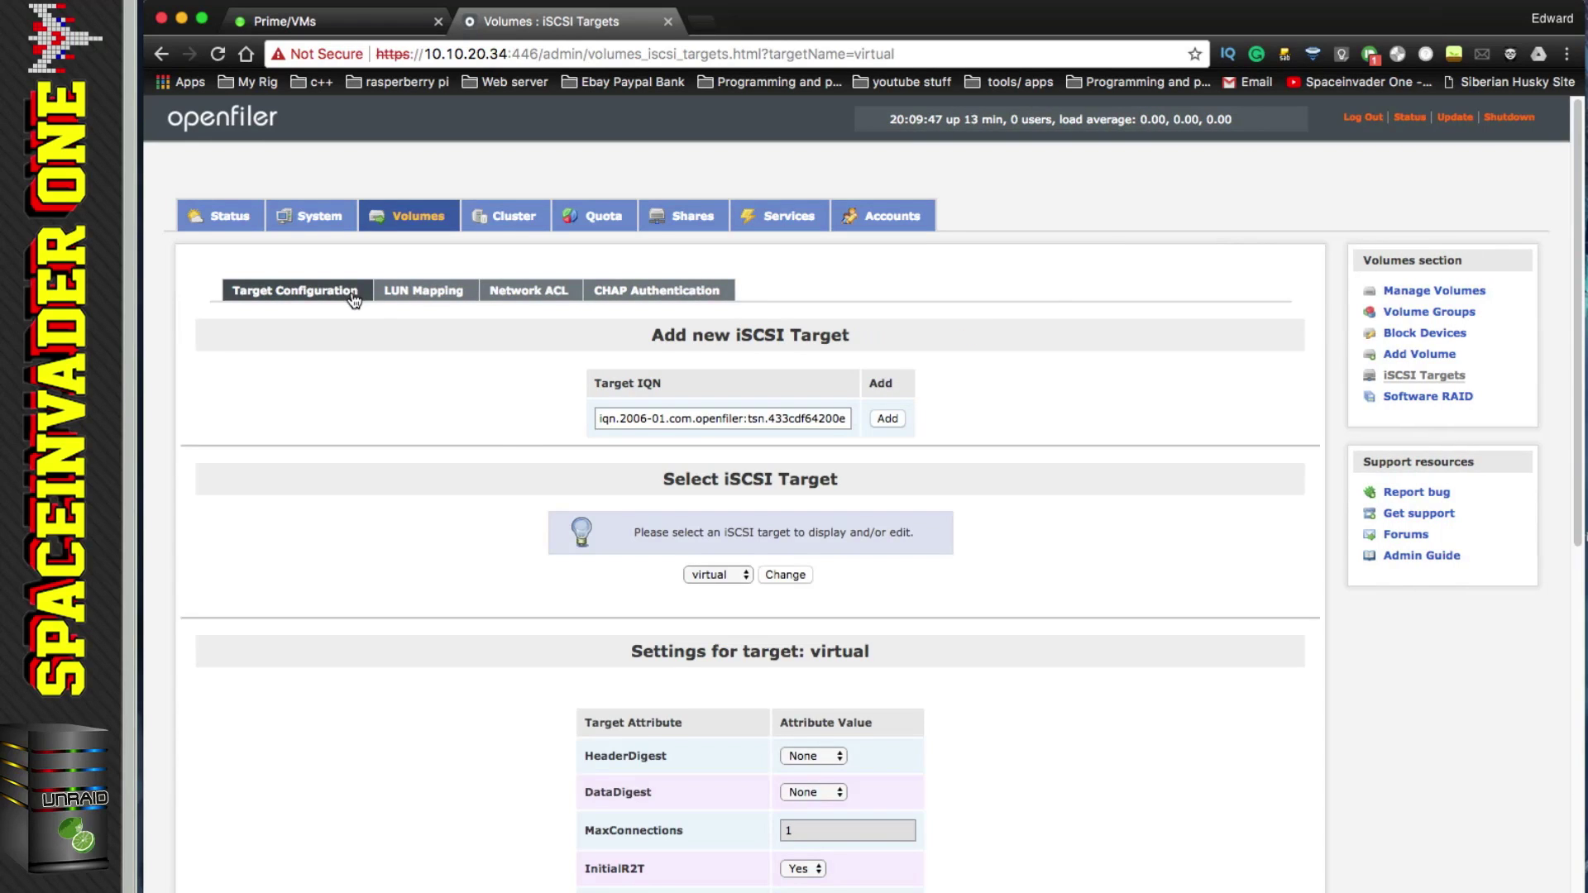
pyautogui.click(713, 571)
pyautogui.click(711, 552)
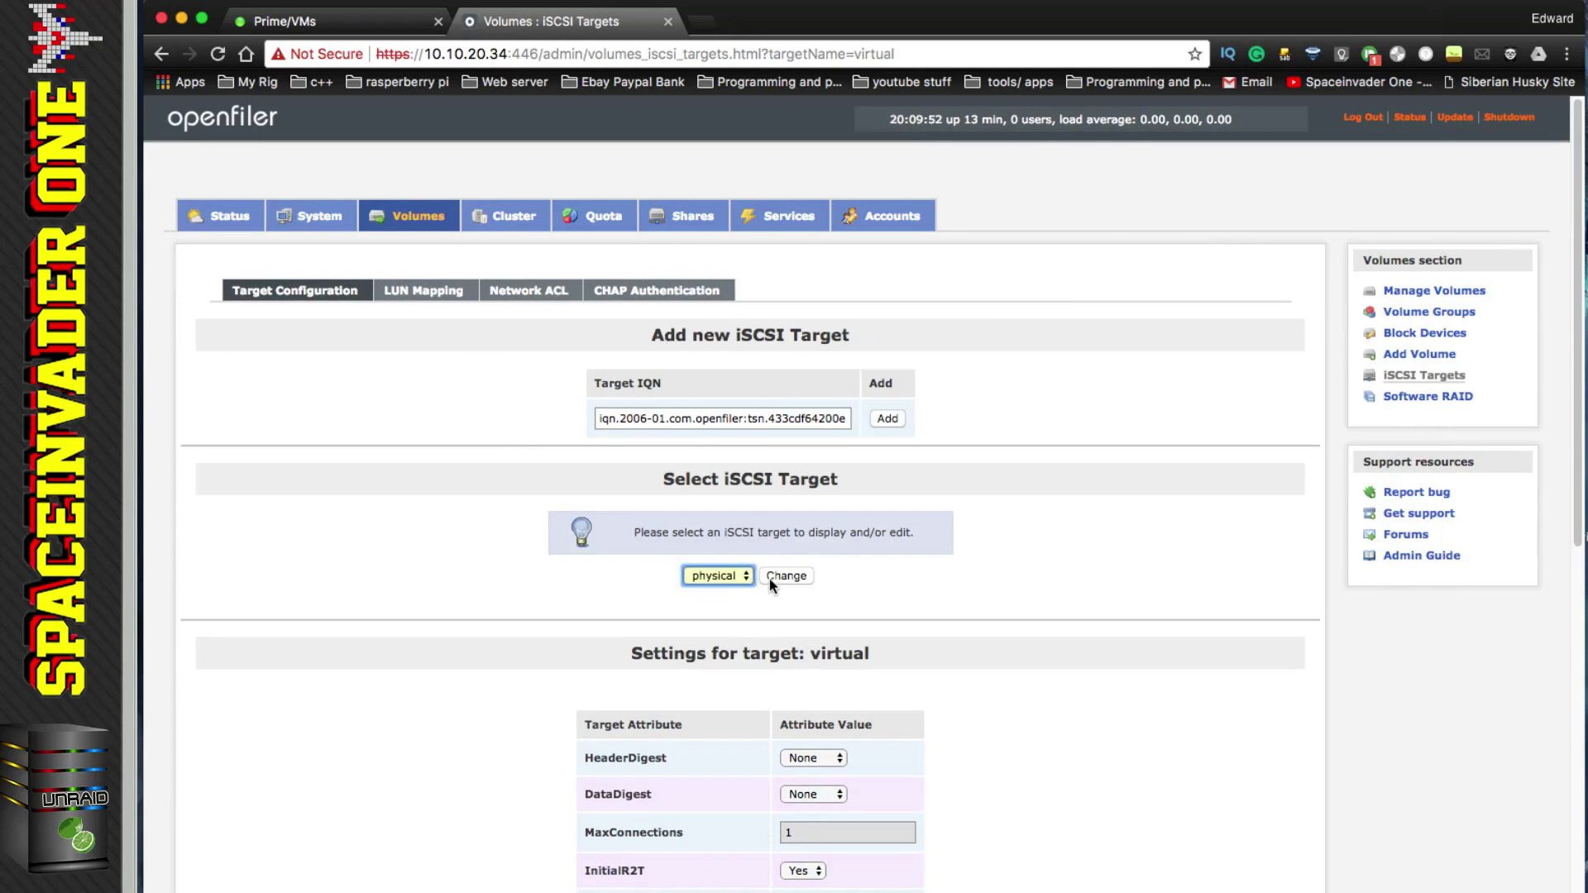
pyautogui.click(778, 577)
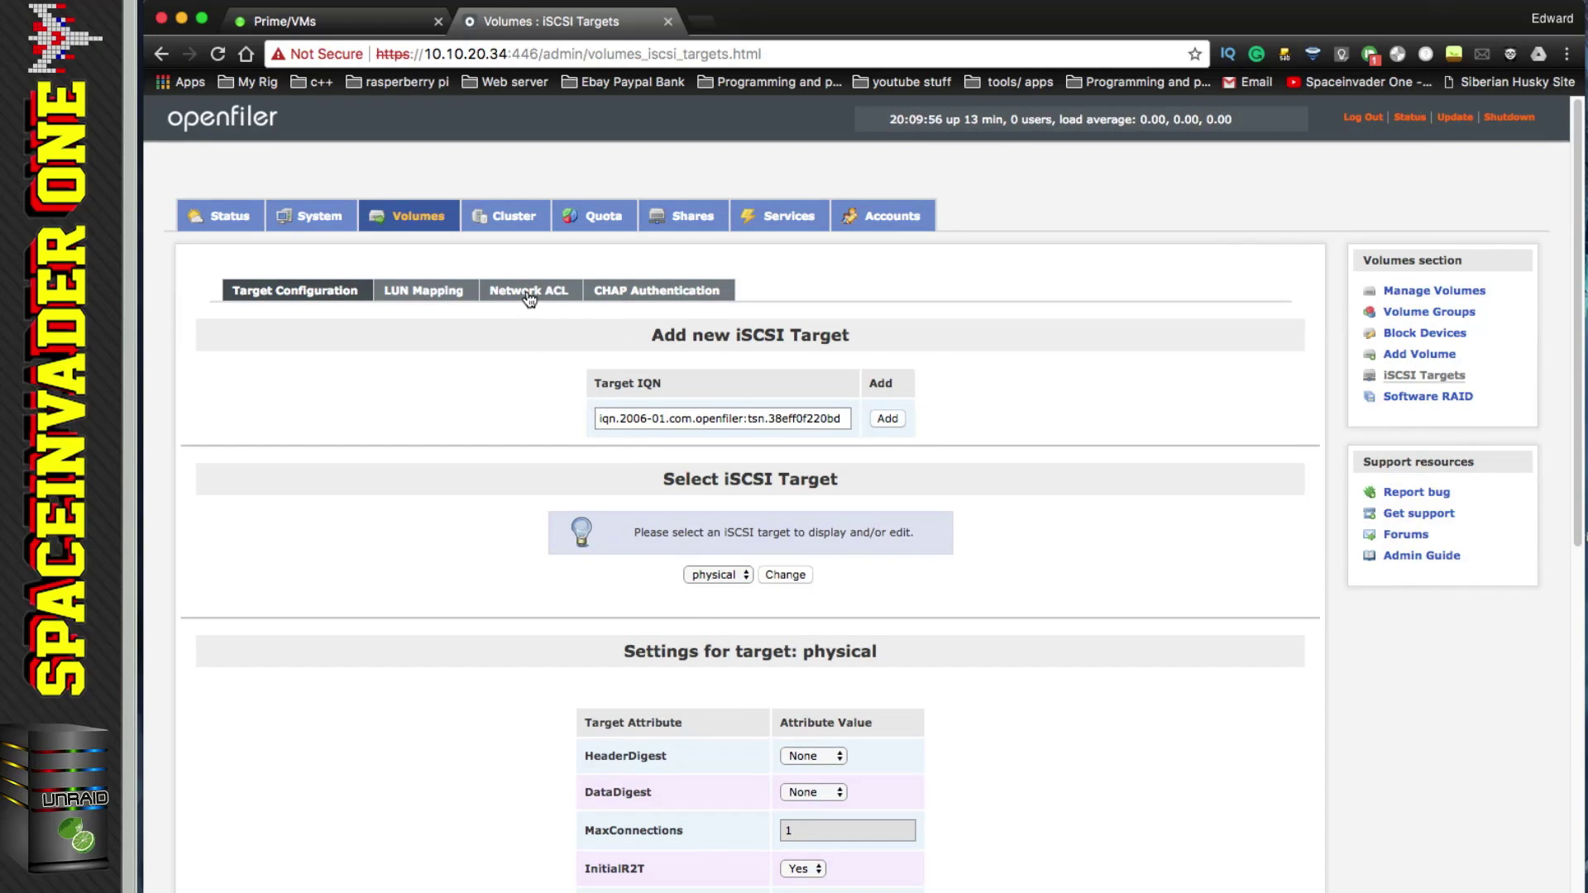
pyautogui.click(529, 297)
pyautogui.click(901, 417)
pyautogui.click(904, 430)
pyautogui.click(758, 457)
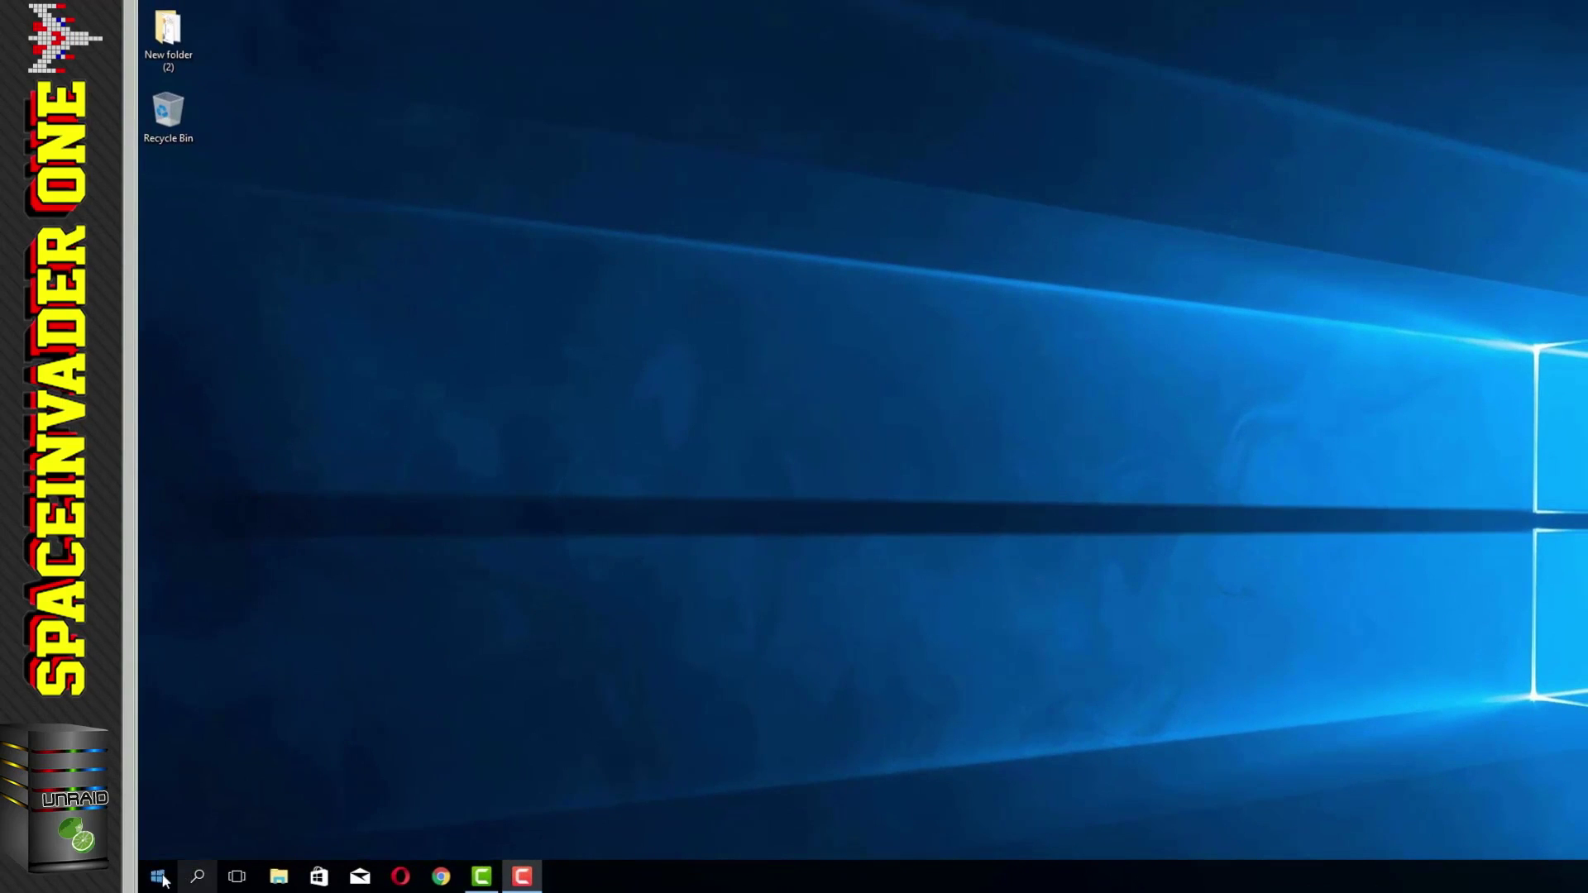
# Step: Open Administrative Tools from the Control Panel
pyautogui.click(165, 882)
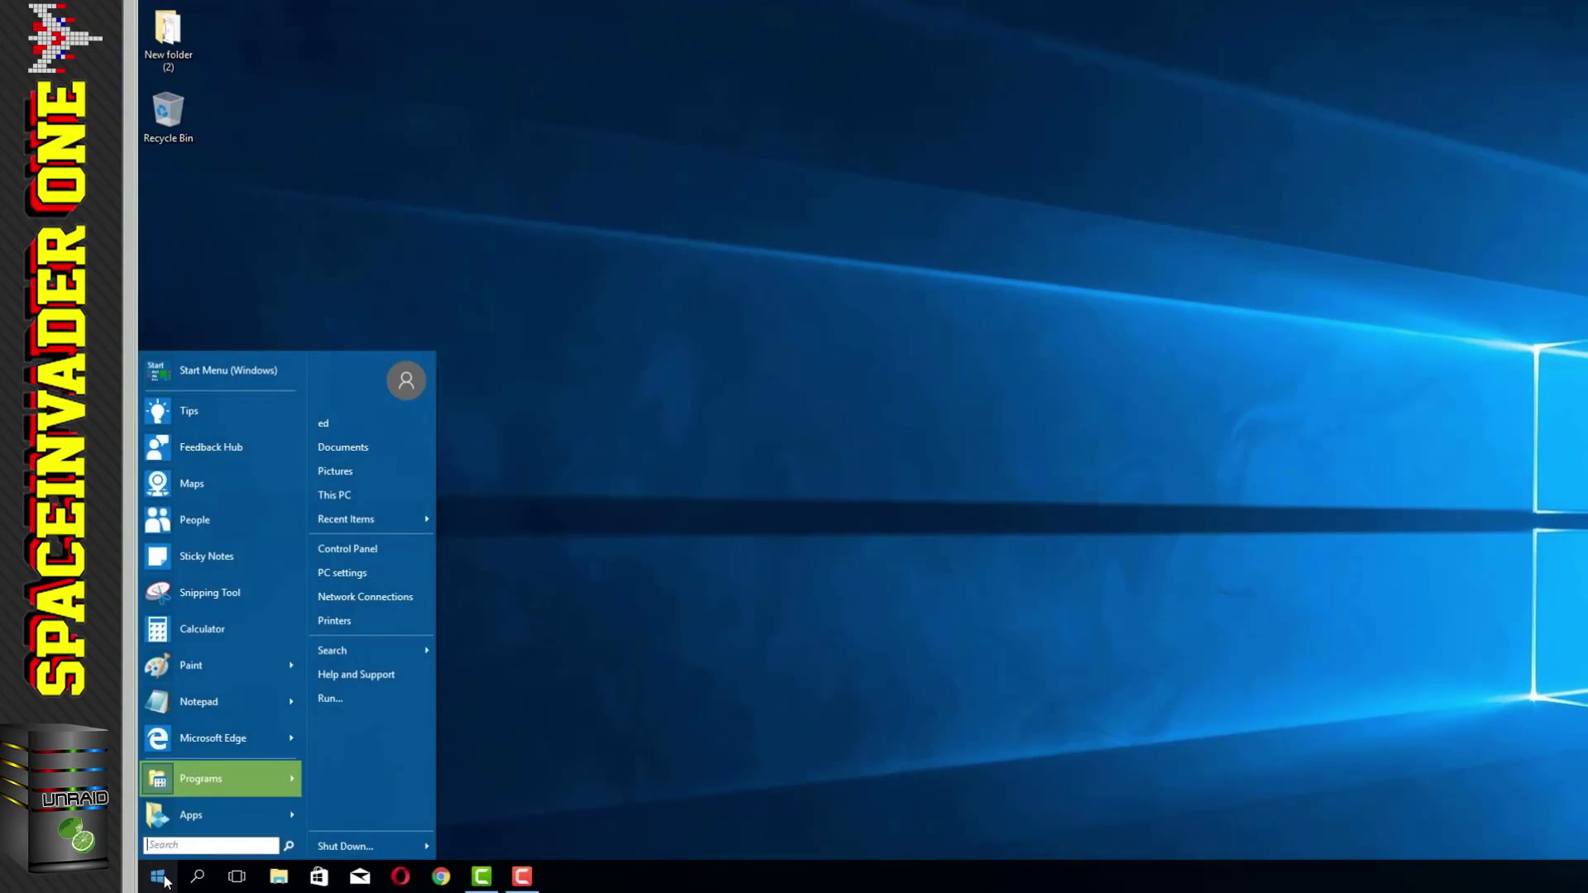
pyautogui.click(346, 561)
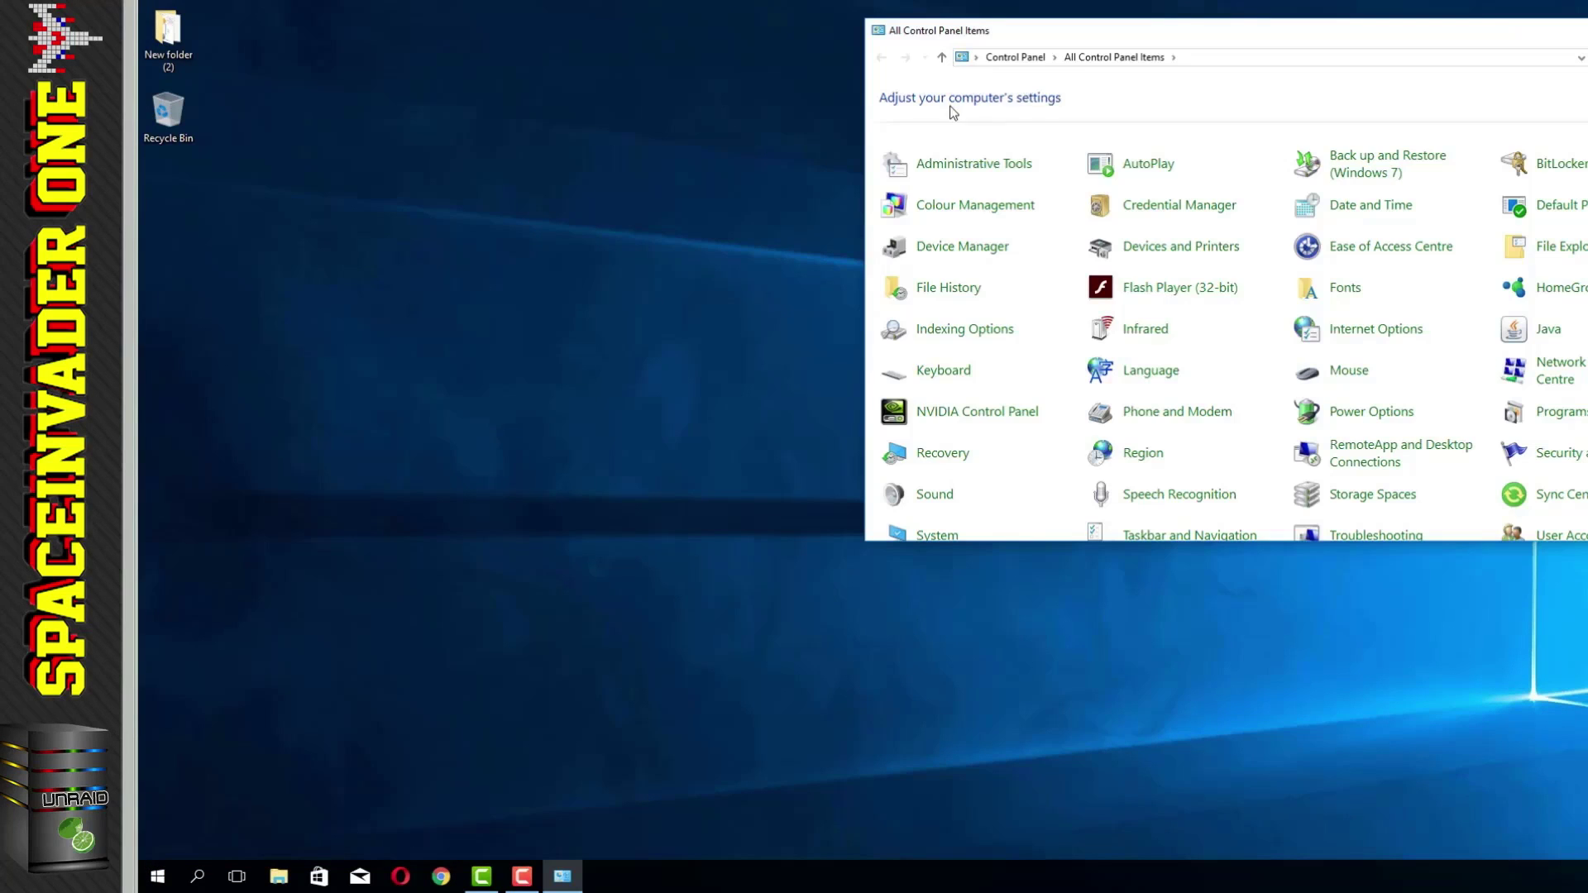
pyautogui.click(953, 168)
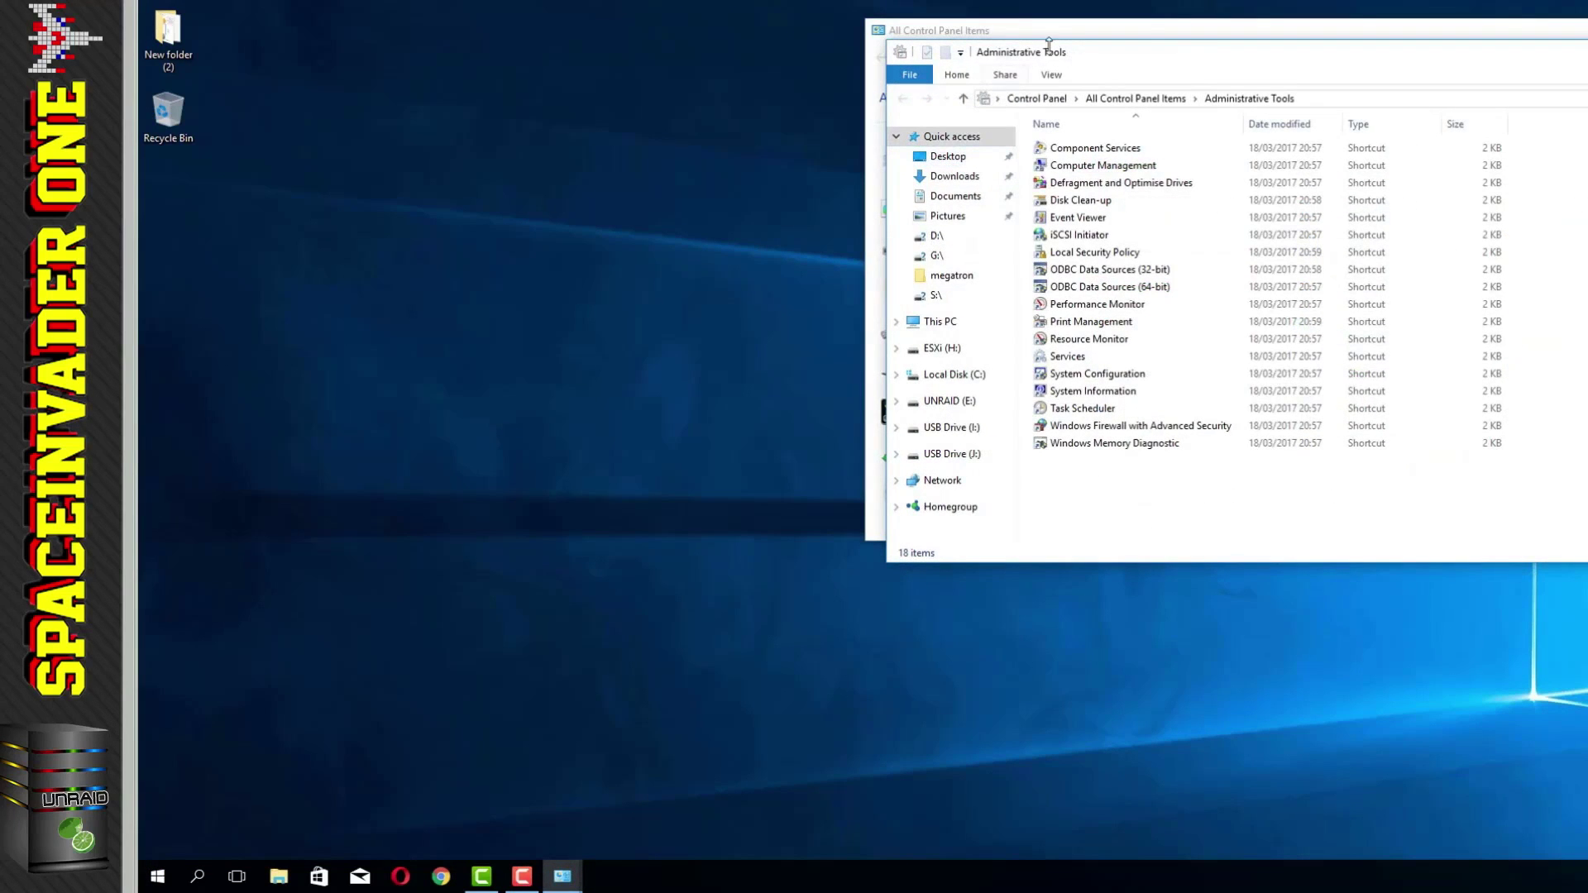
pyautogui.moveTo(1094, 63); pyautogui.dragTo(959, 81)
# Step: Send iSCSI Initiator to the desktop as a shortcut, close Administrative Tools, and launch it
pyautogui.rightClick(945, 257)
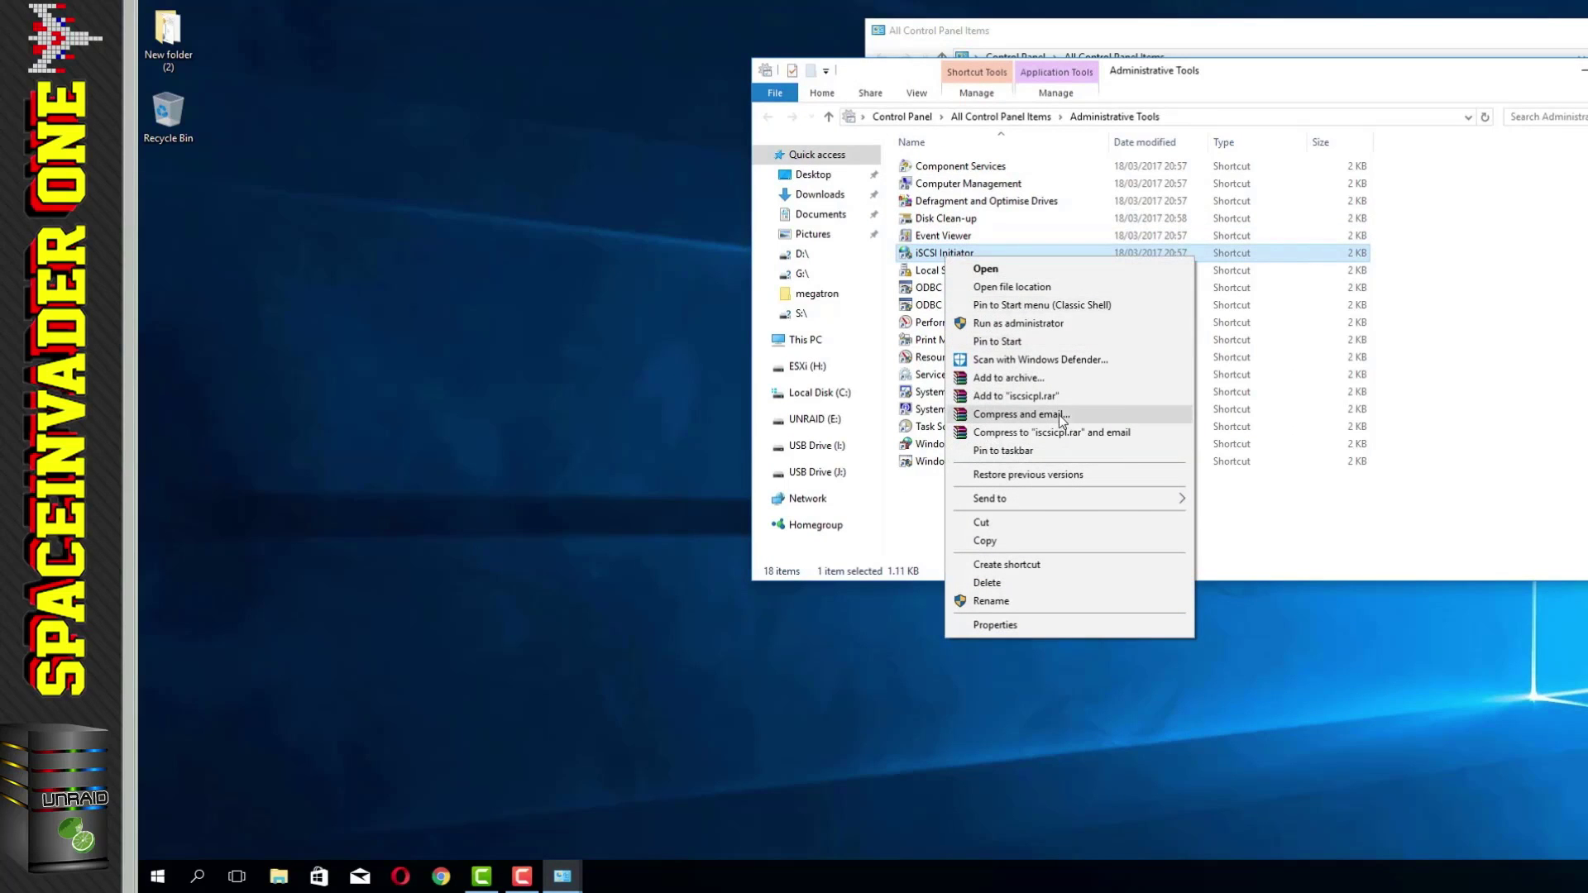
pyautogui.moveTo(1158, 499)
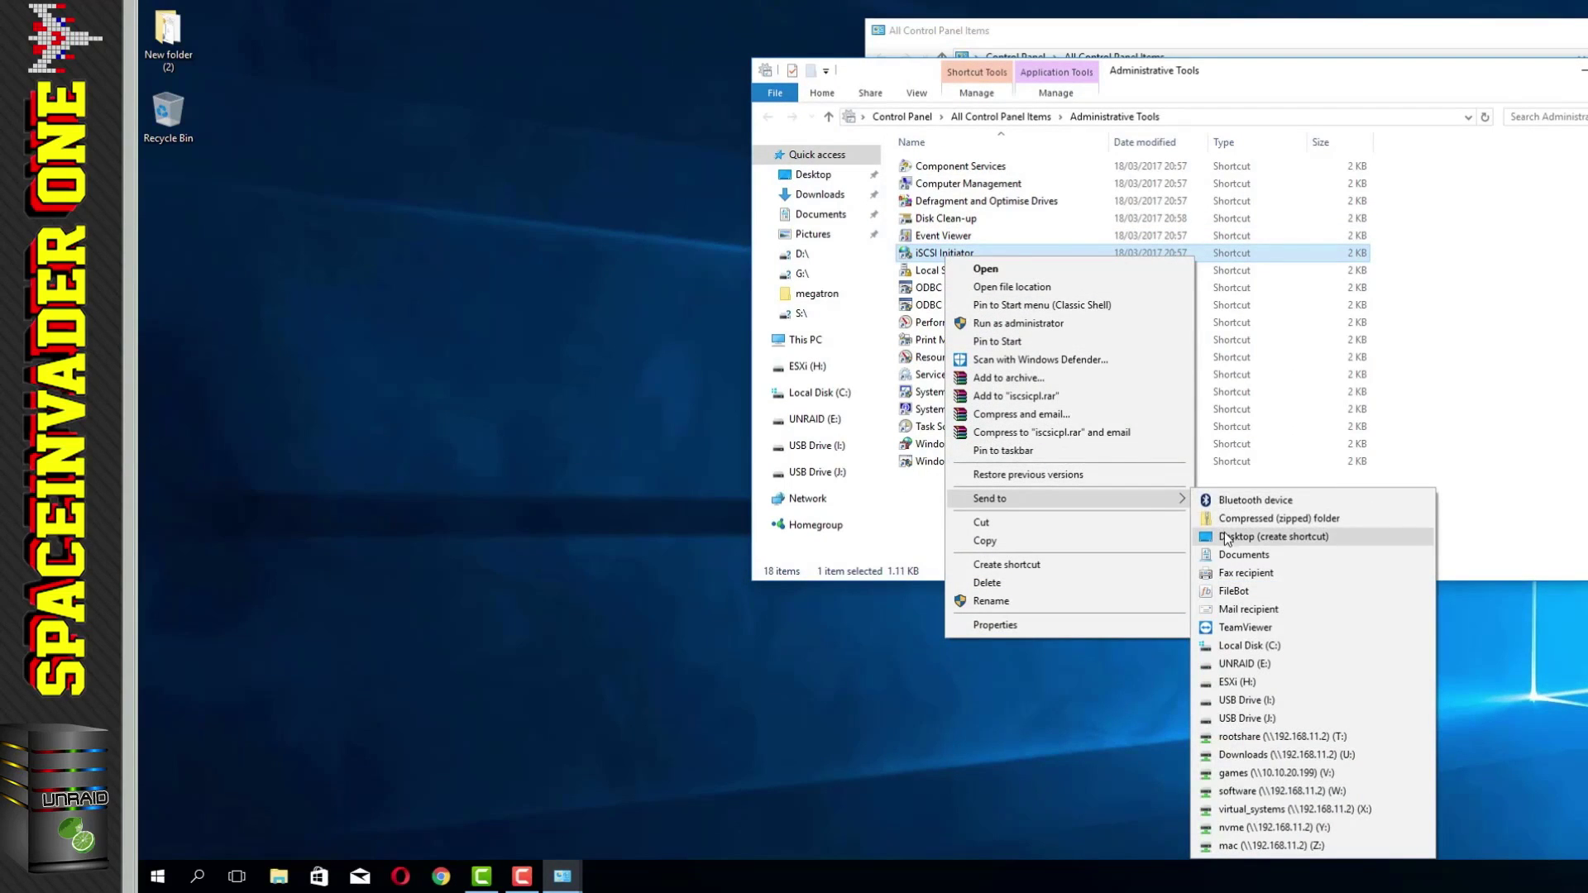
pyautogui.click(1229, 537)
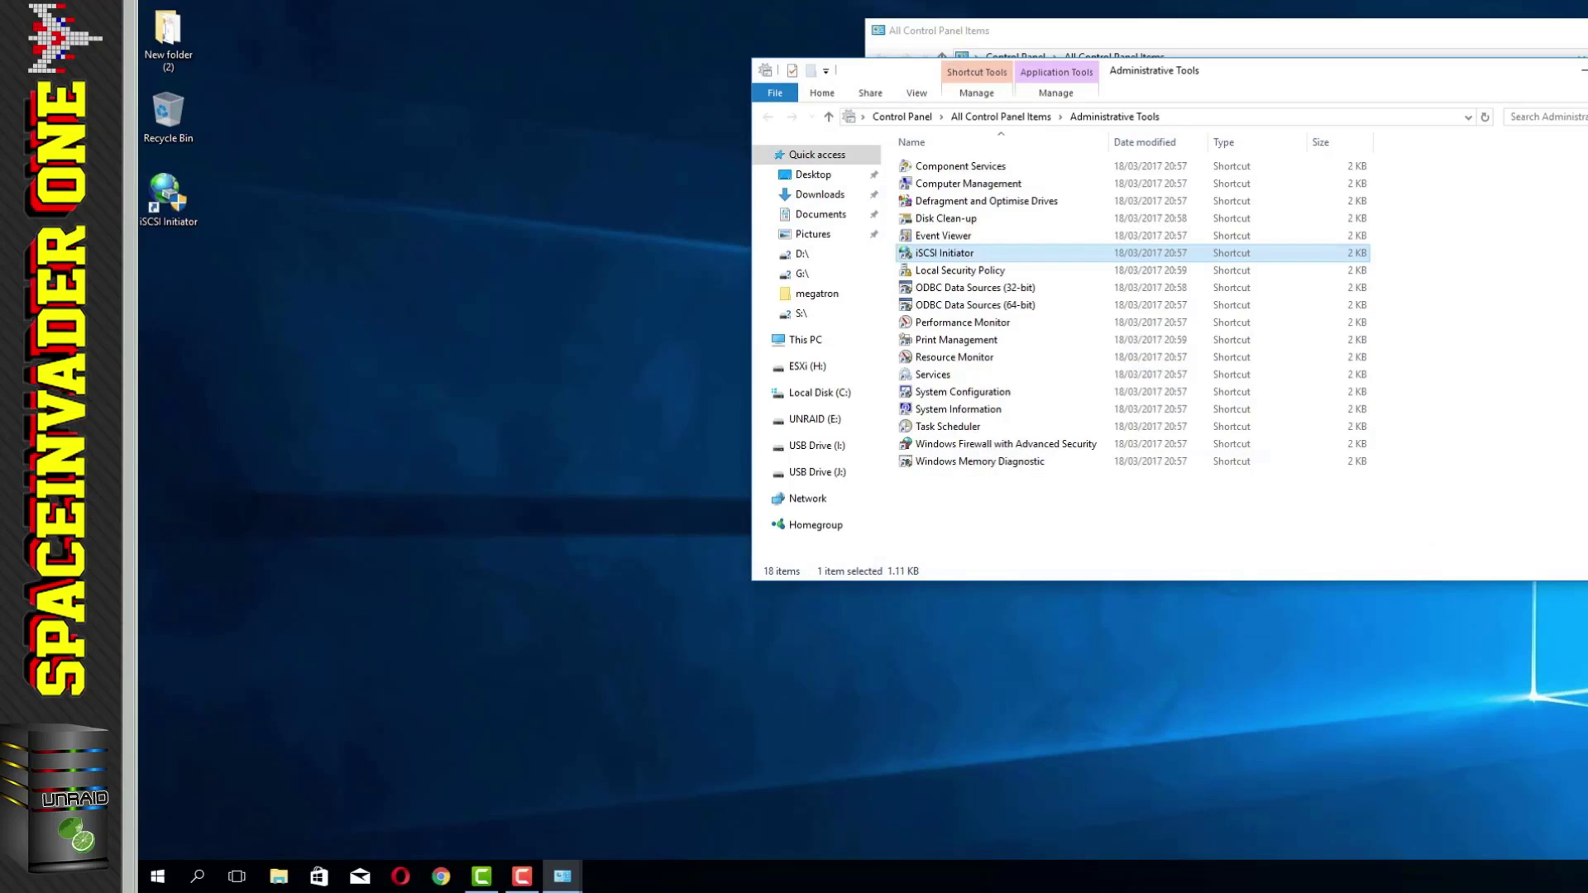
pyautogui.hotkey('alt', 'F4')
pyautogui.hotkey('alt', 'F4')
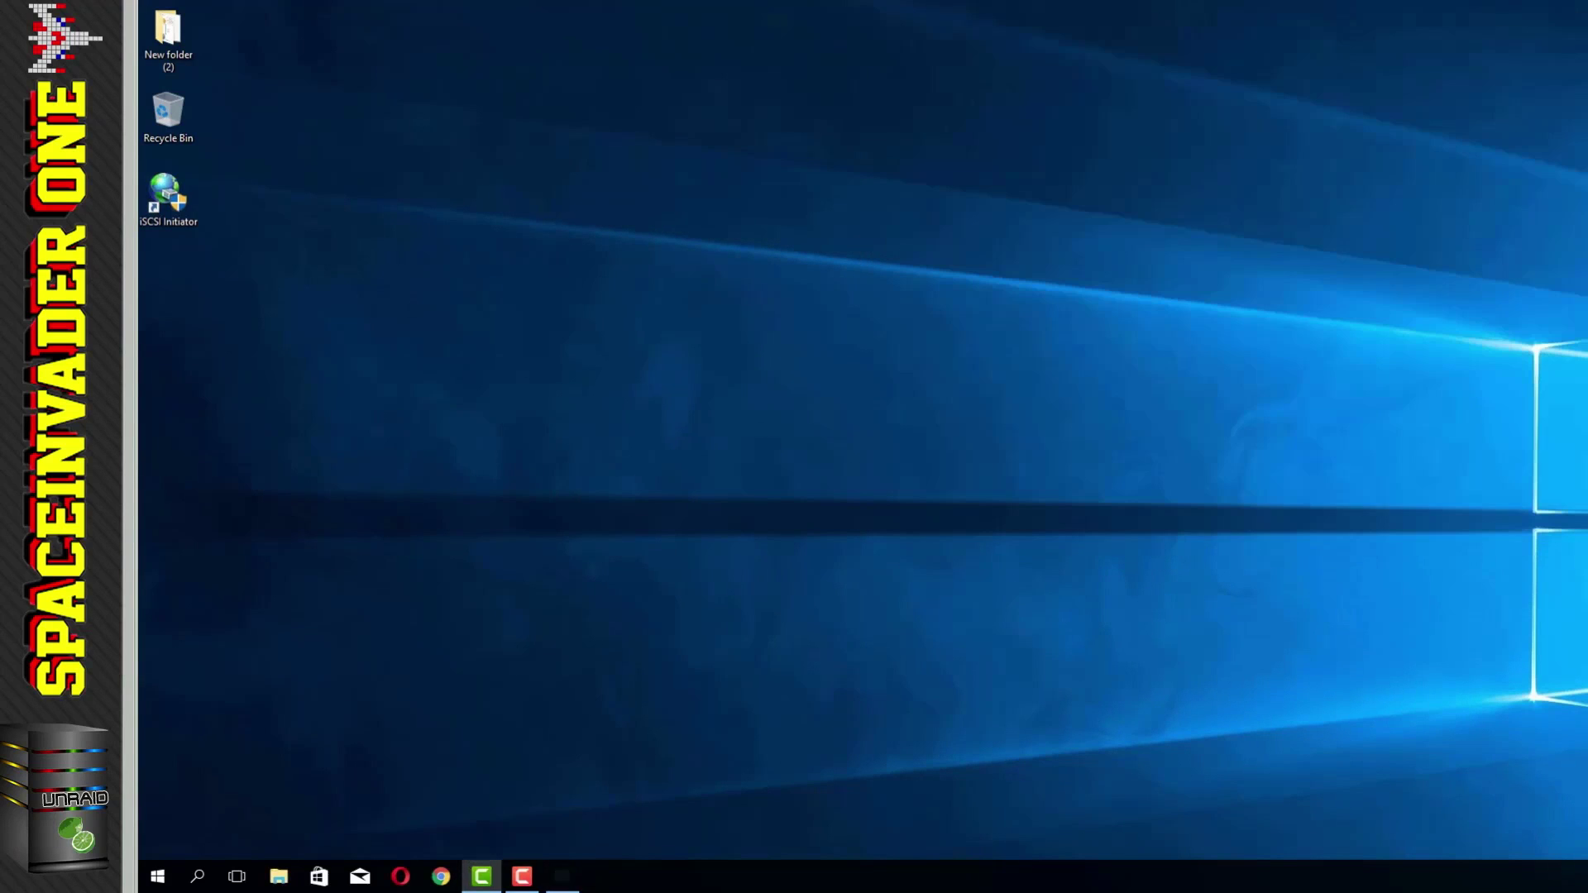
pyautogui.doubleClick(164, 199)
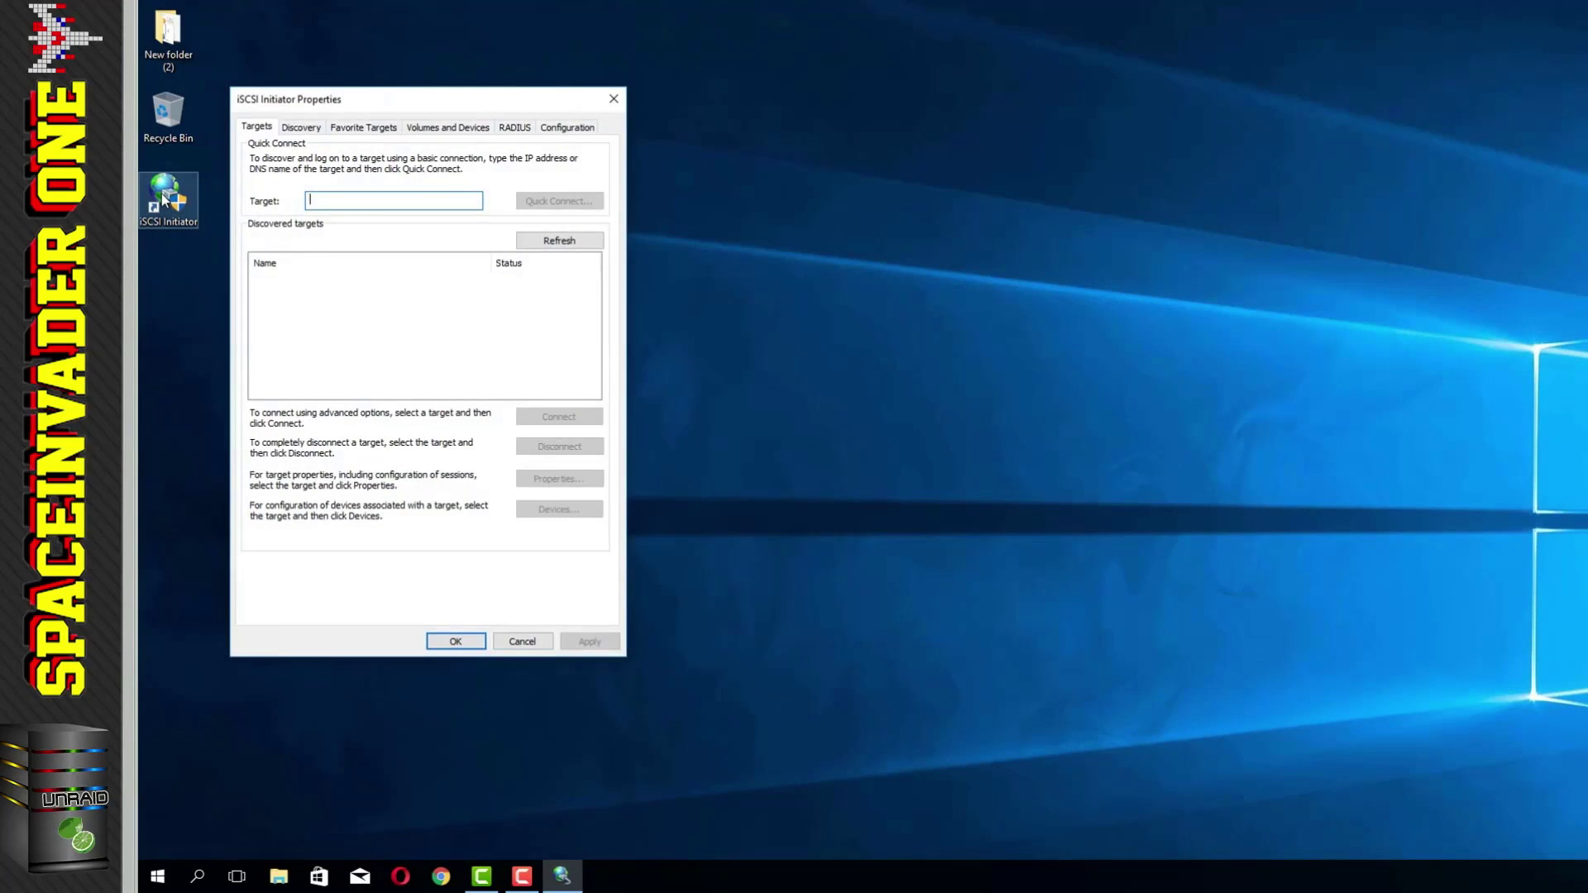
# Step: Add the target portal 10.10.20.34 on the Discovery page
pyautogui.click(315, 130)
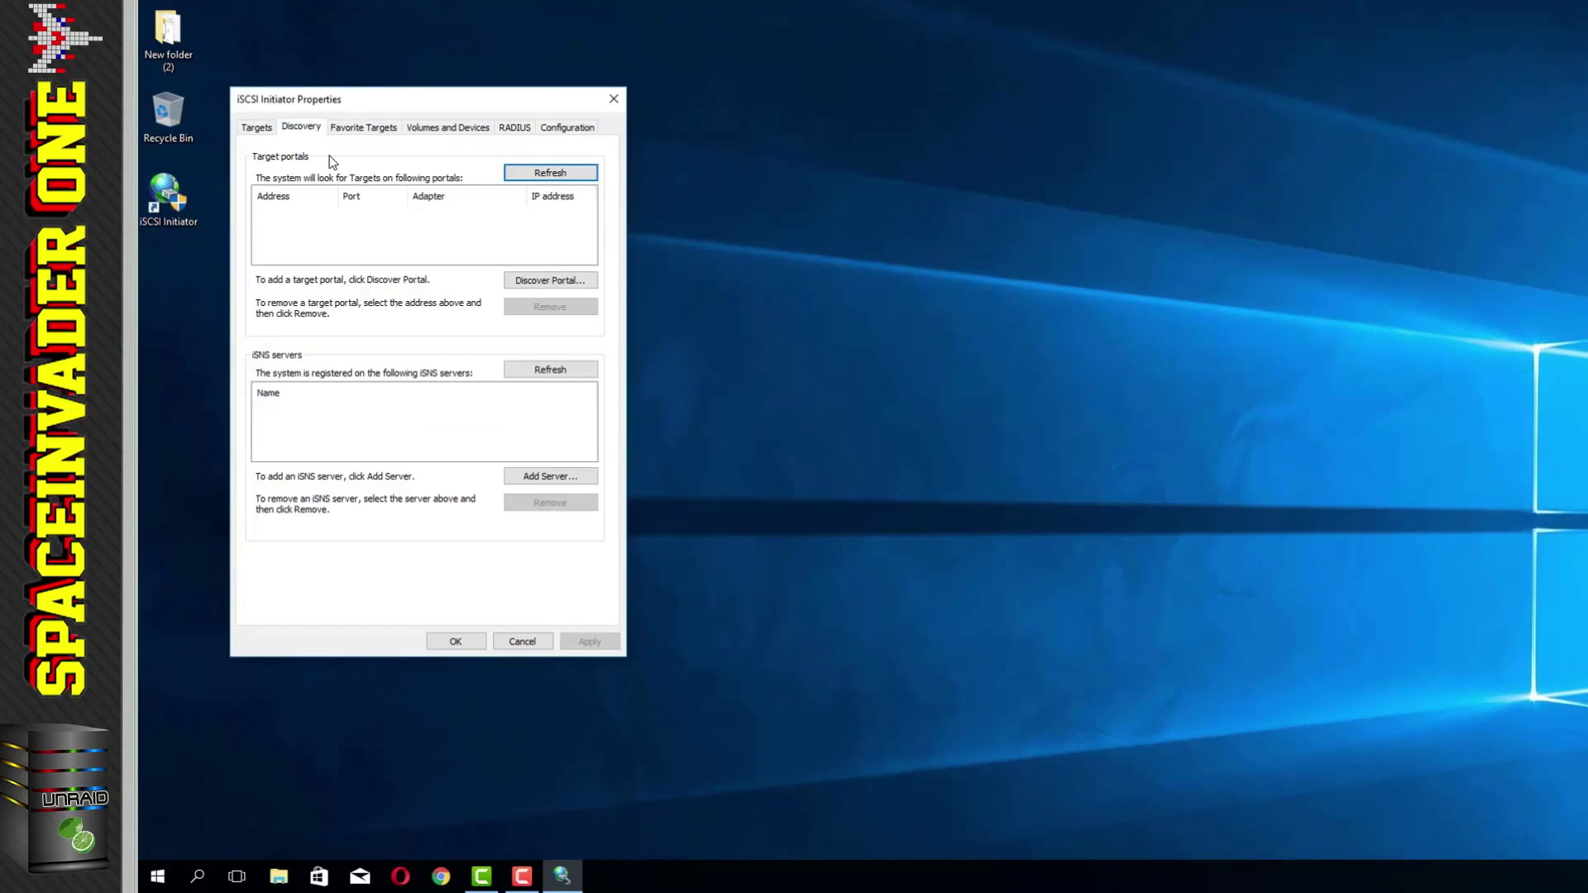
pyautogui.click(534, 285)
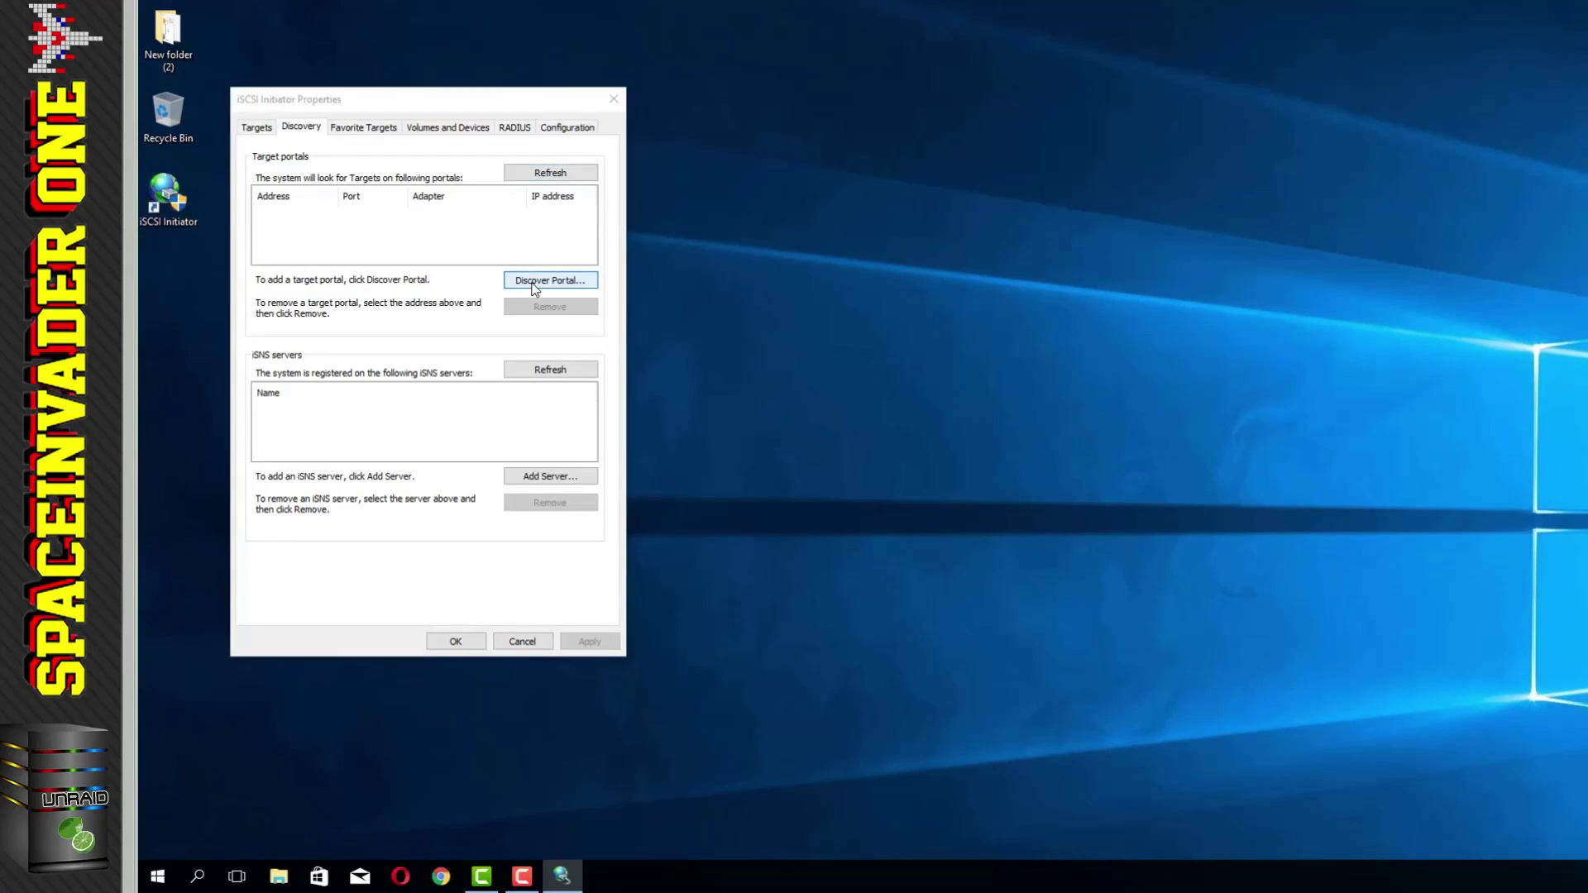
pyautogui.write('10.10.20.34')
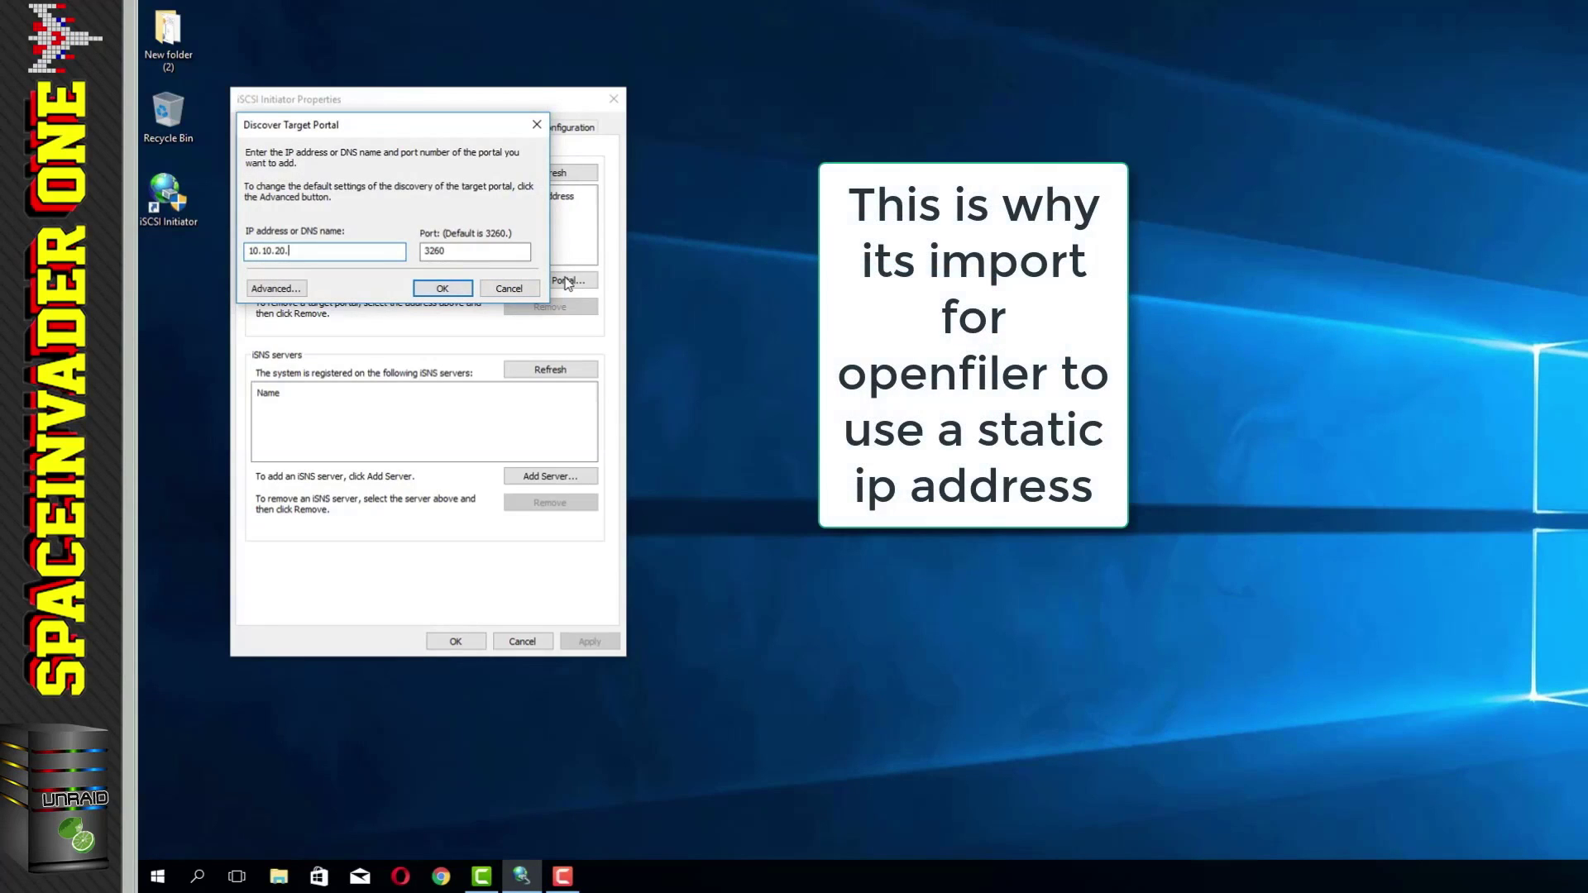
pyautogui.click(441, 288)
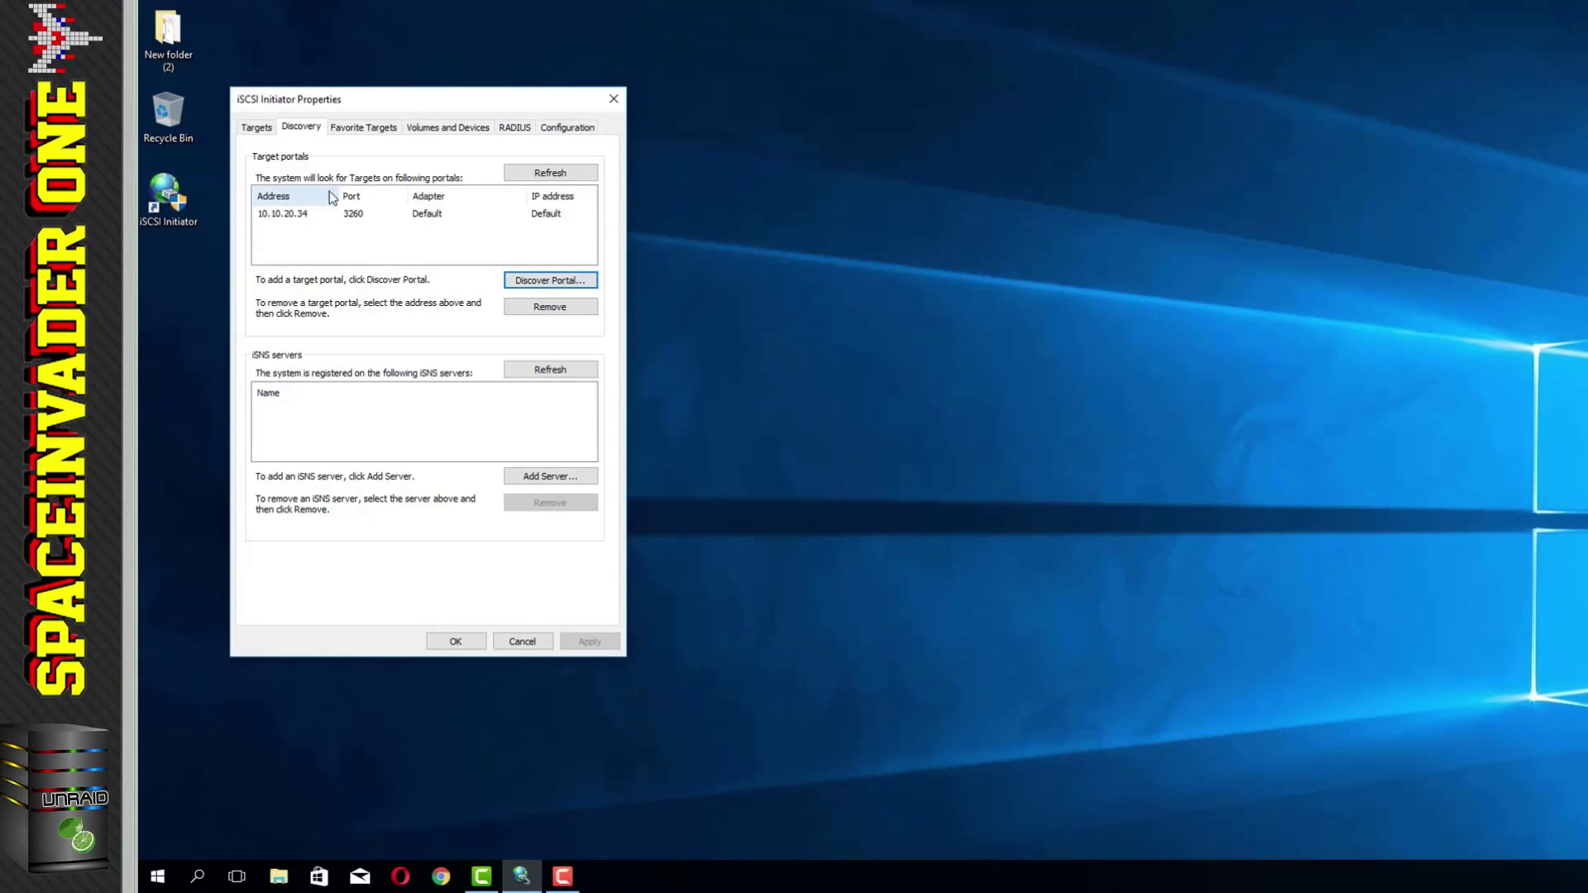
# Step: Connect the physical and virtual targets, then close the iSCSI Initiator properties
pyautogui.click(257, 128)
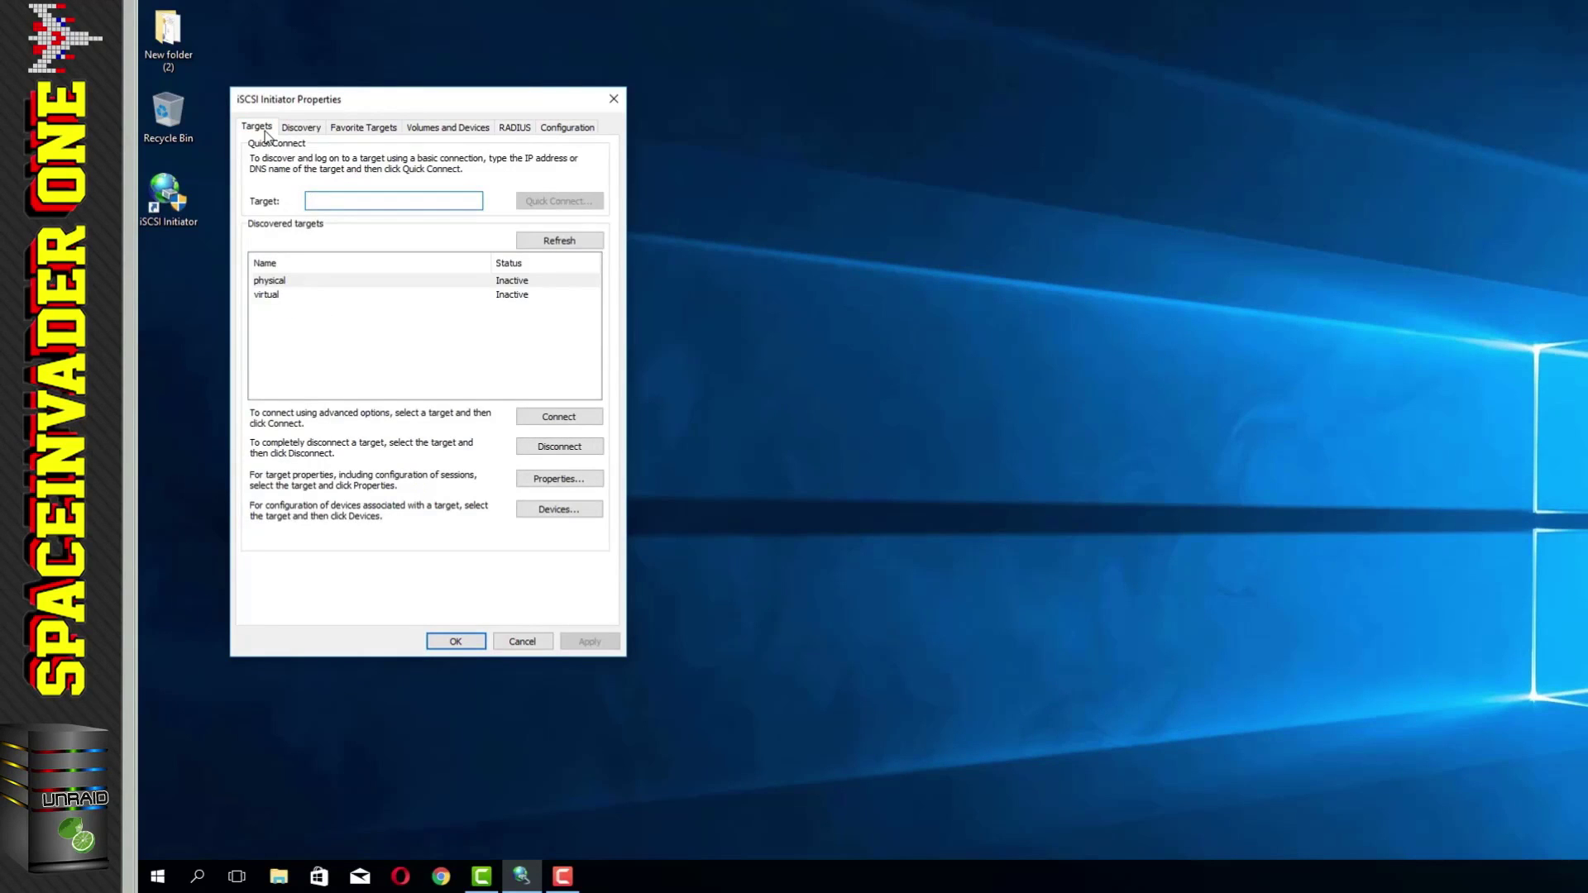
pyautogui.click(272, 283)
pyautogui.click(271, 295)
pyautogui.click(273, 282)
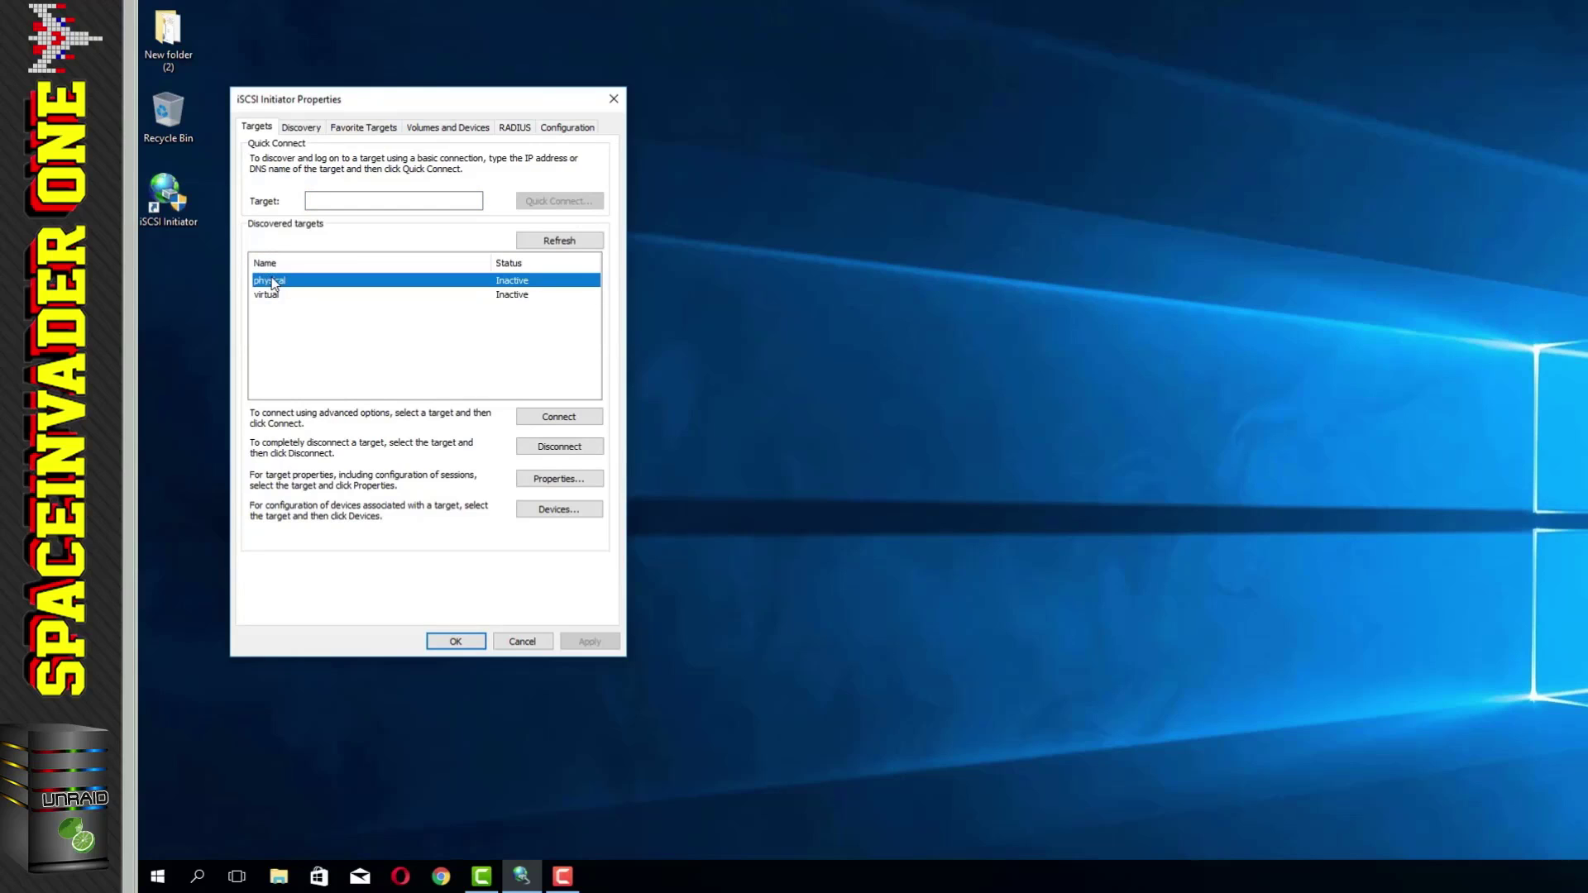
pyautogui.click(548, 413)
pyautogui.click(468, 267)
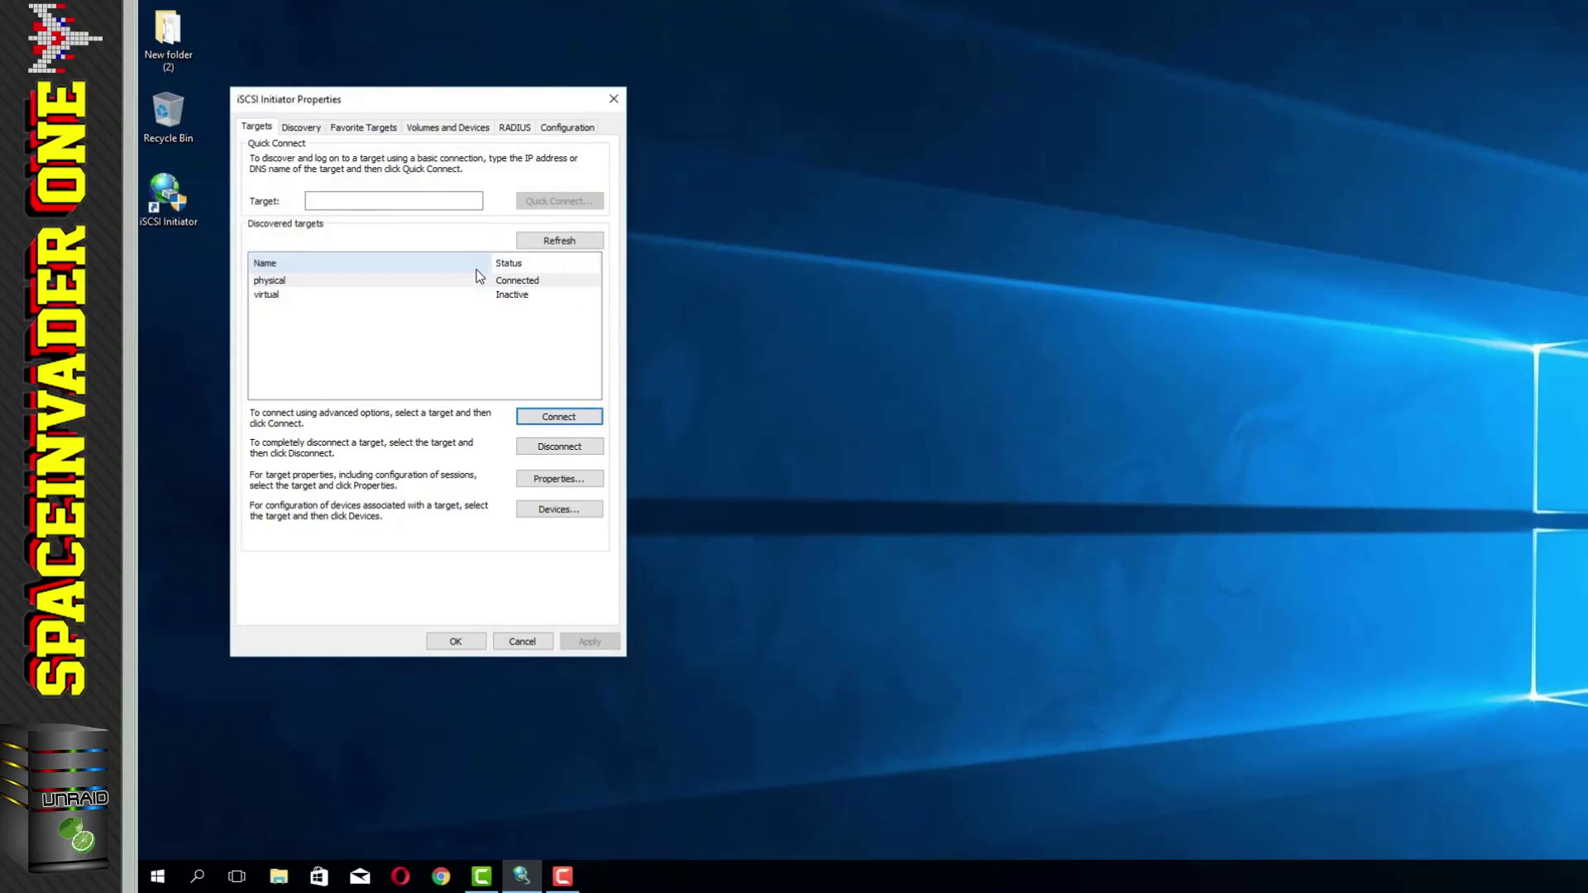
pyautogui.click(273, 296)
pyautogui.click(559, 416)
pyautogui.click(470, 269)
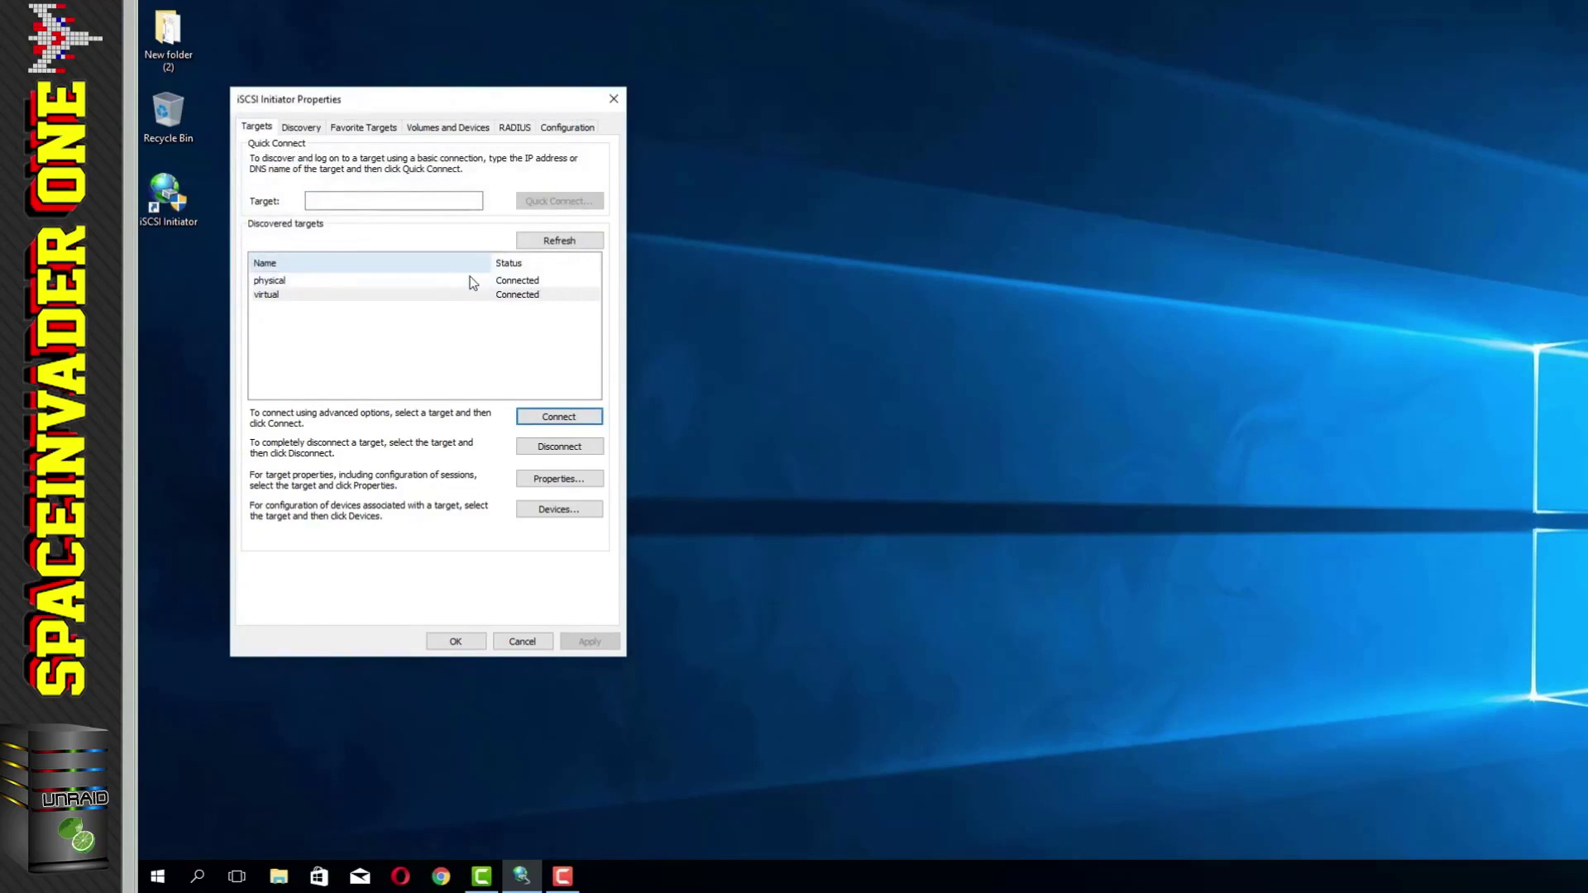
pyautogui.click(455, 638)
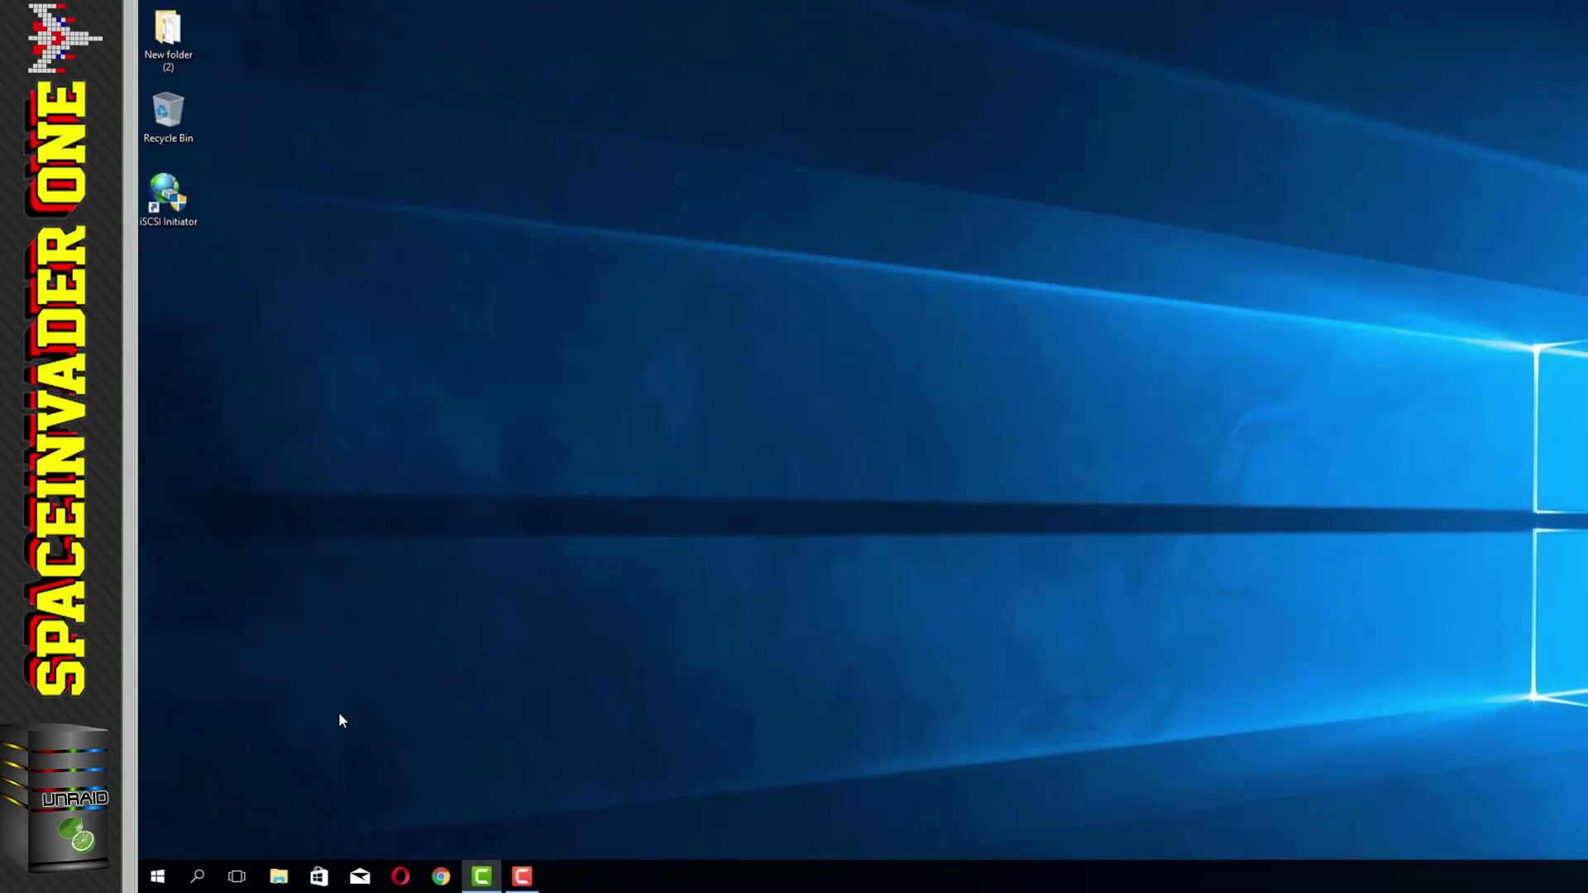
# Step: Check This PC for new drives, then go to Control Panel > Administrative Tools > Computer Management
pyautogui.click(158, 876)
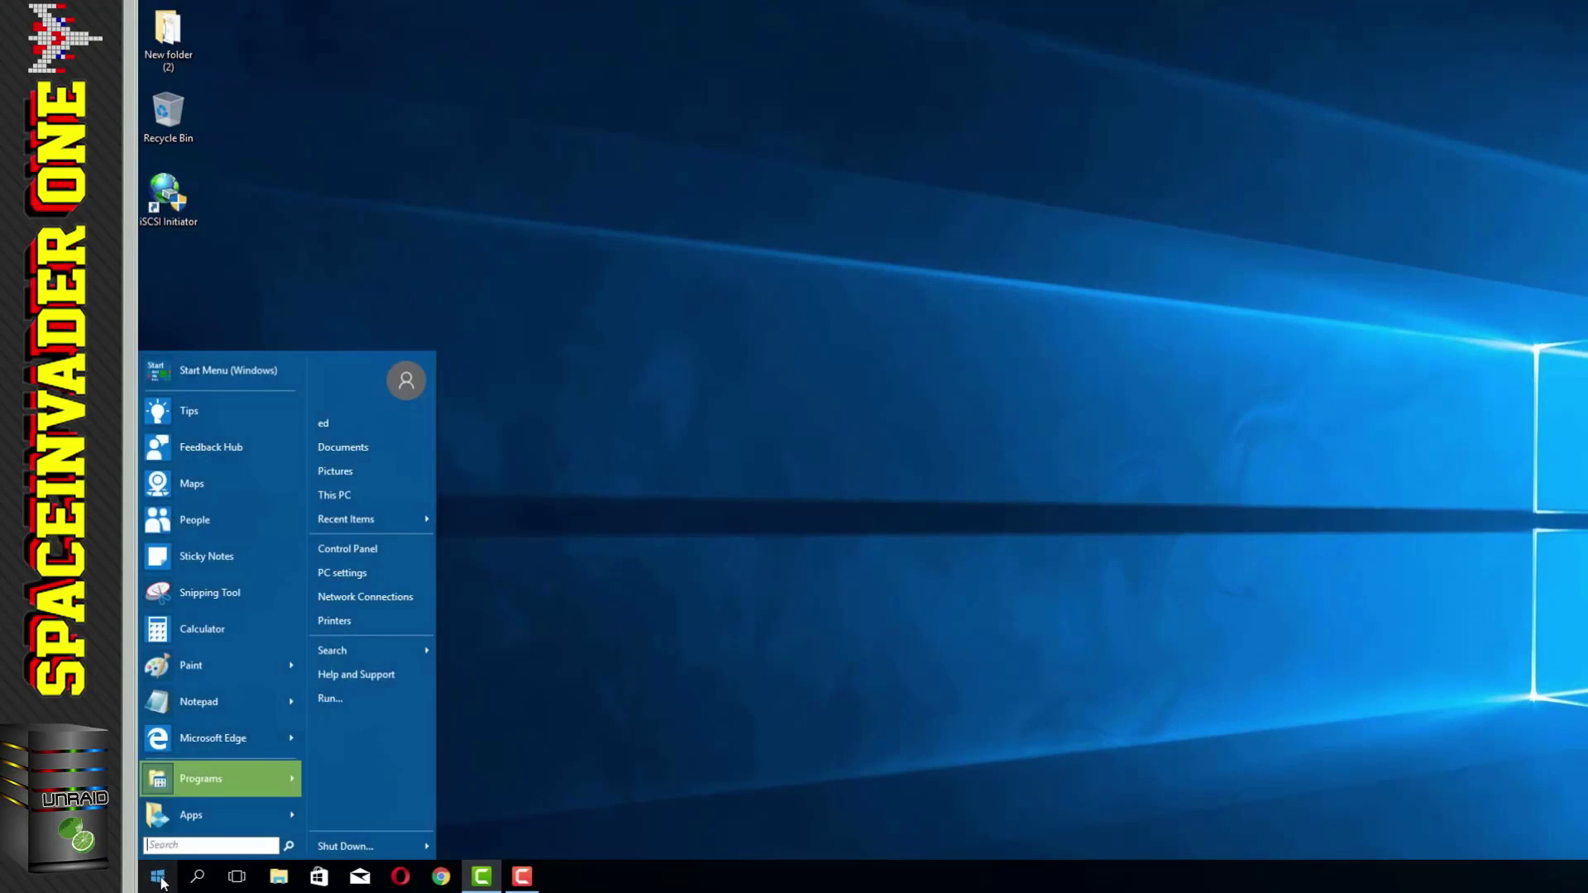
pyautogui.click(352, 500)
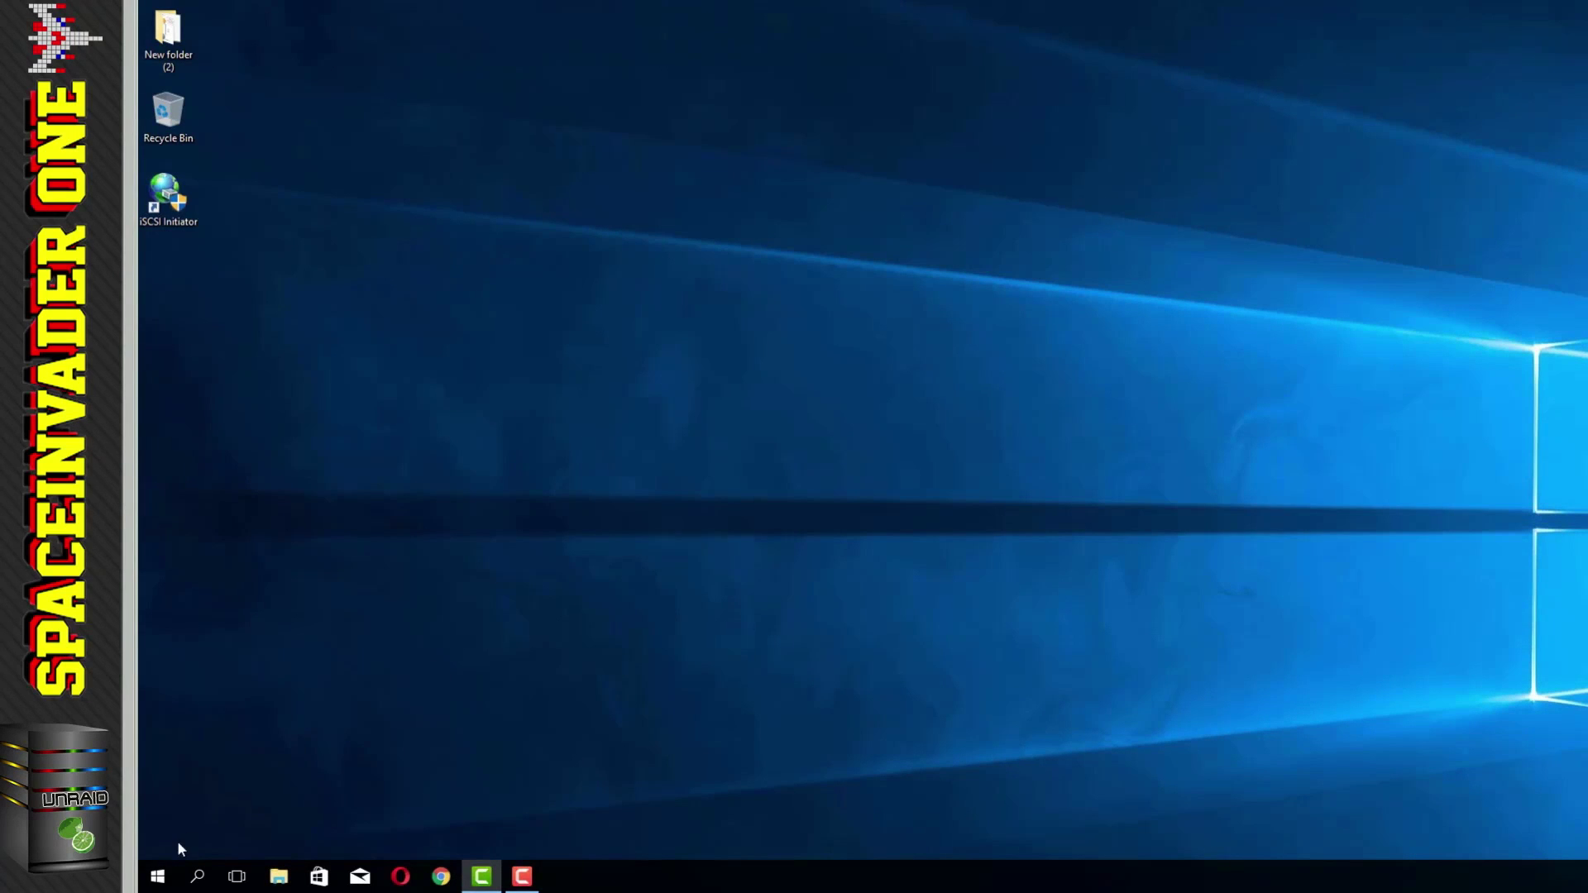
pyautogui.click(157, 876)
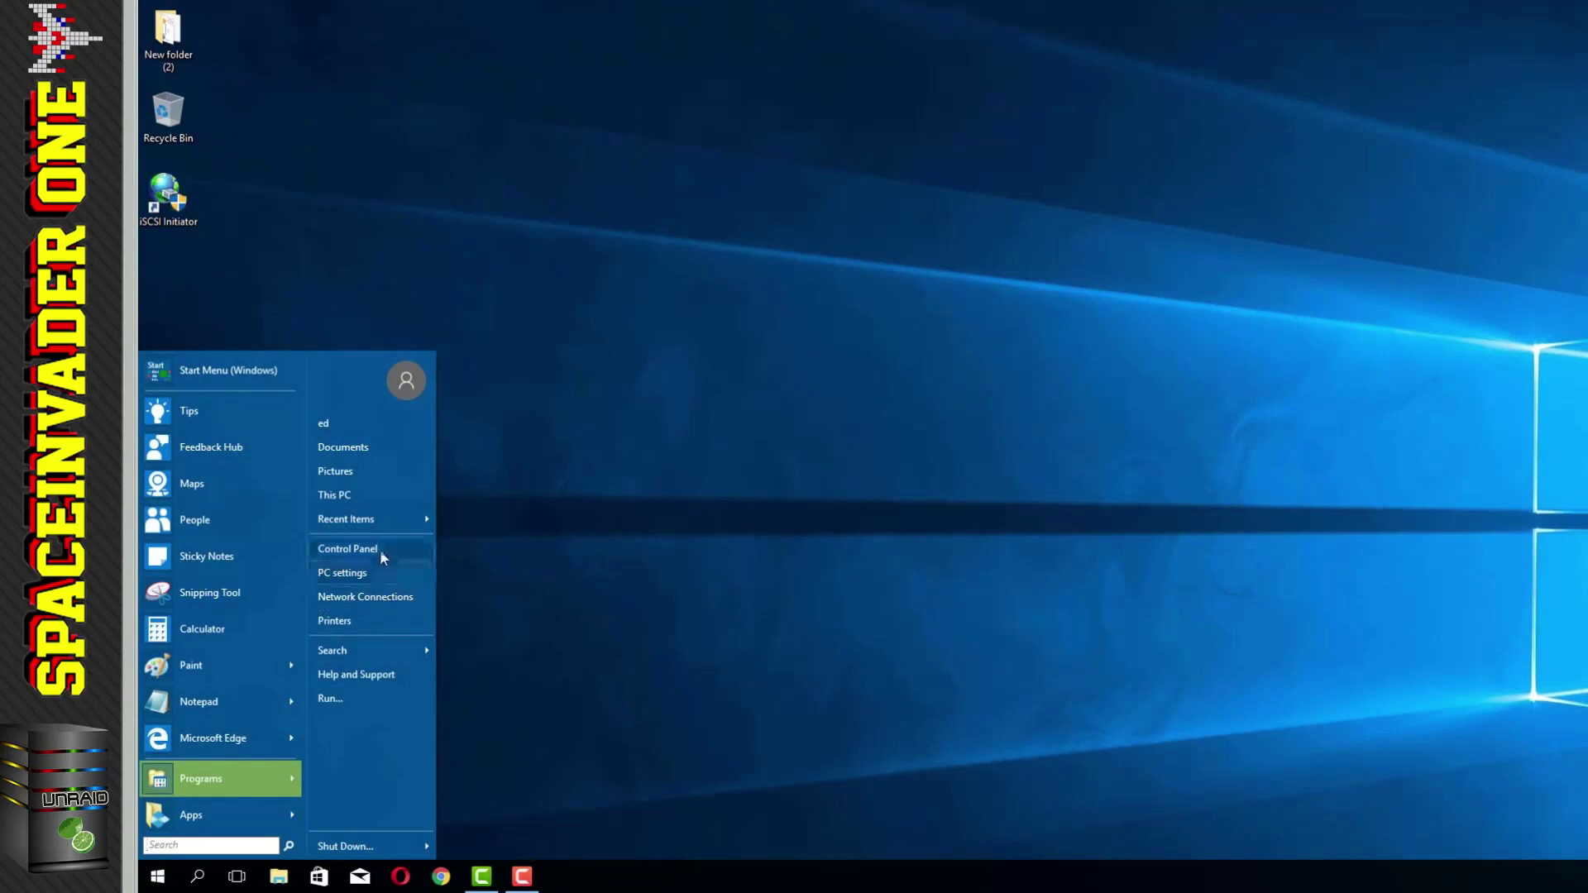
pyautogui.click(380, 549)
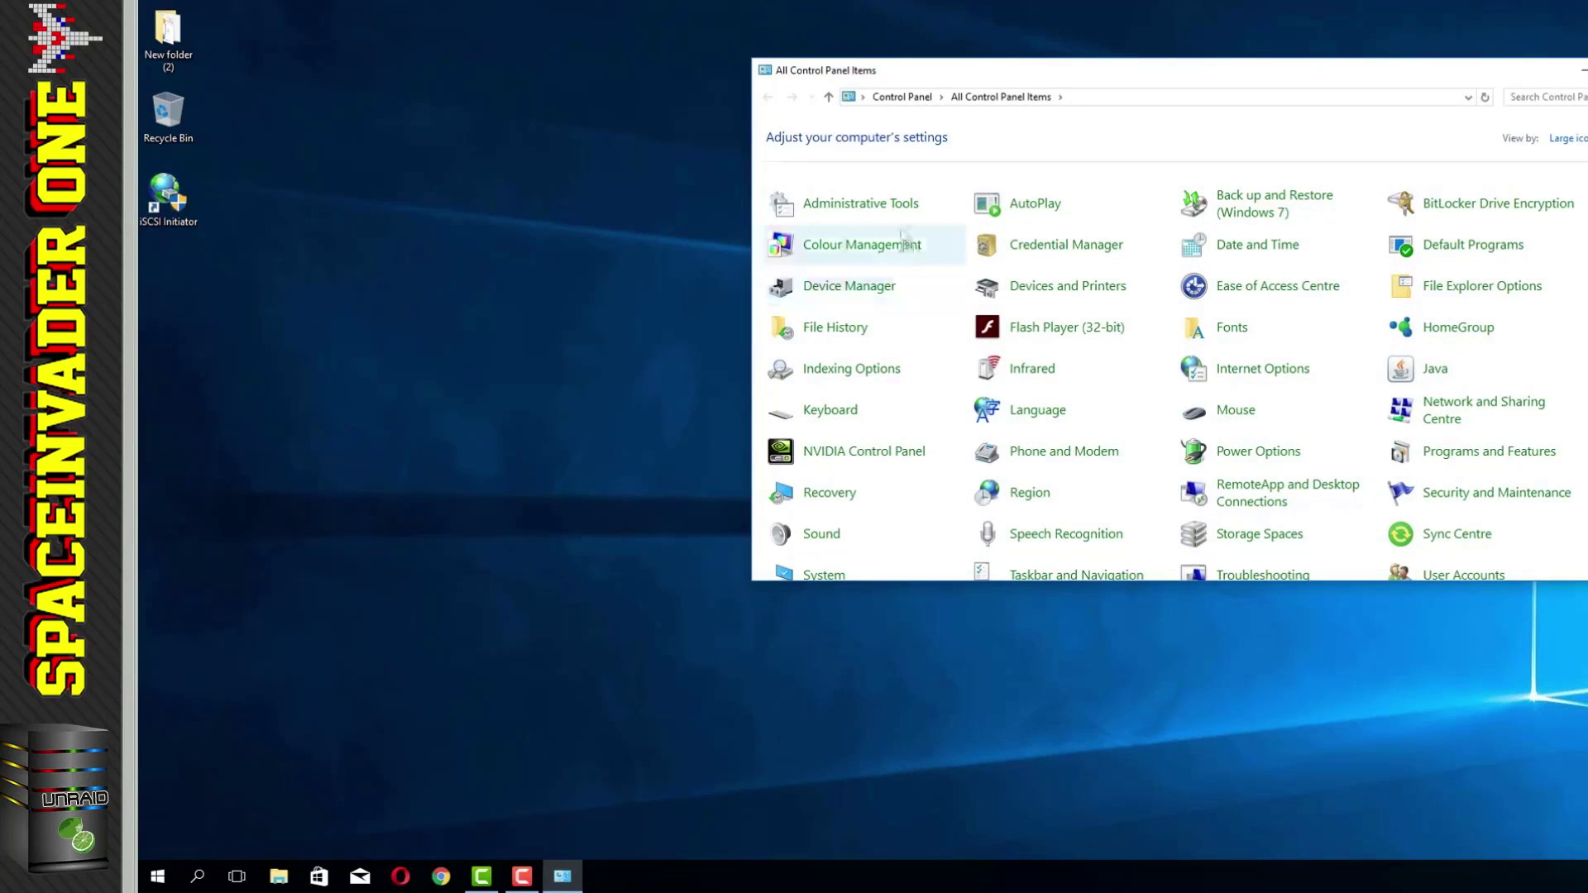
pyautogui.click(886, 207)
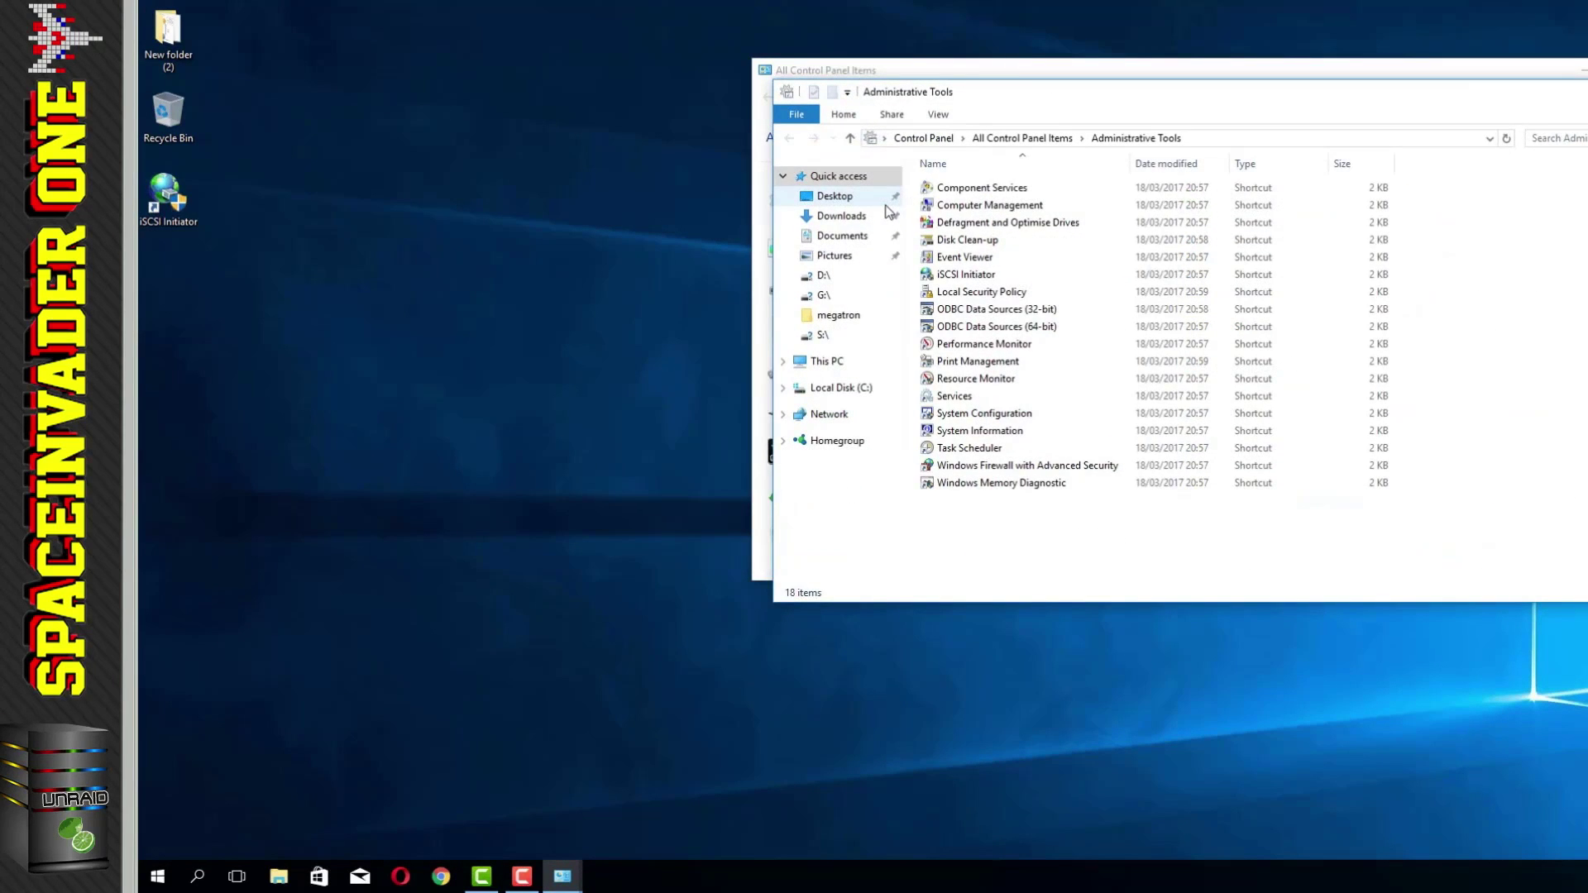
pyautogui.click(951, 211)
# Step: Launch Computer Management, open Disk Management, and initialise Disks 6 and 7 as GPT
pyautogui.doubleClick(951, 211)
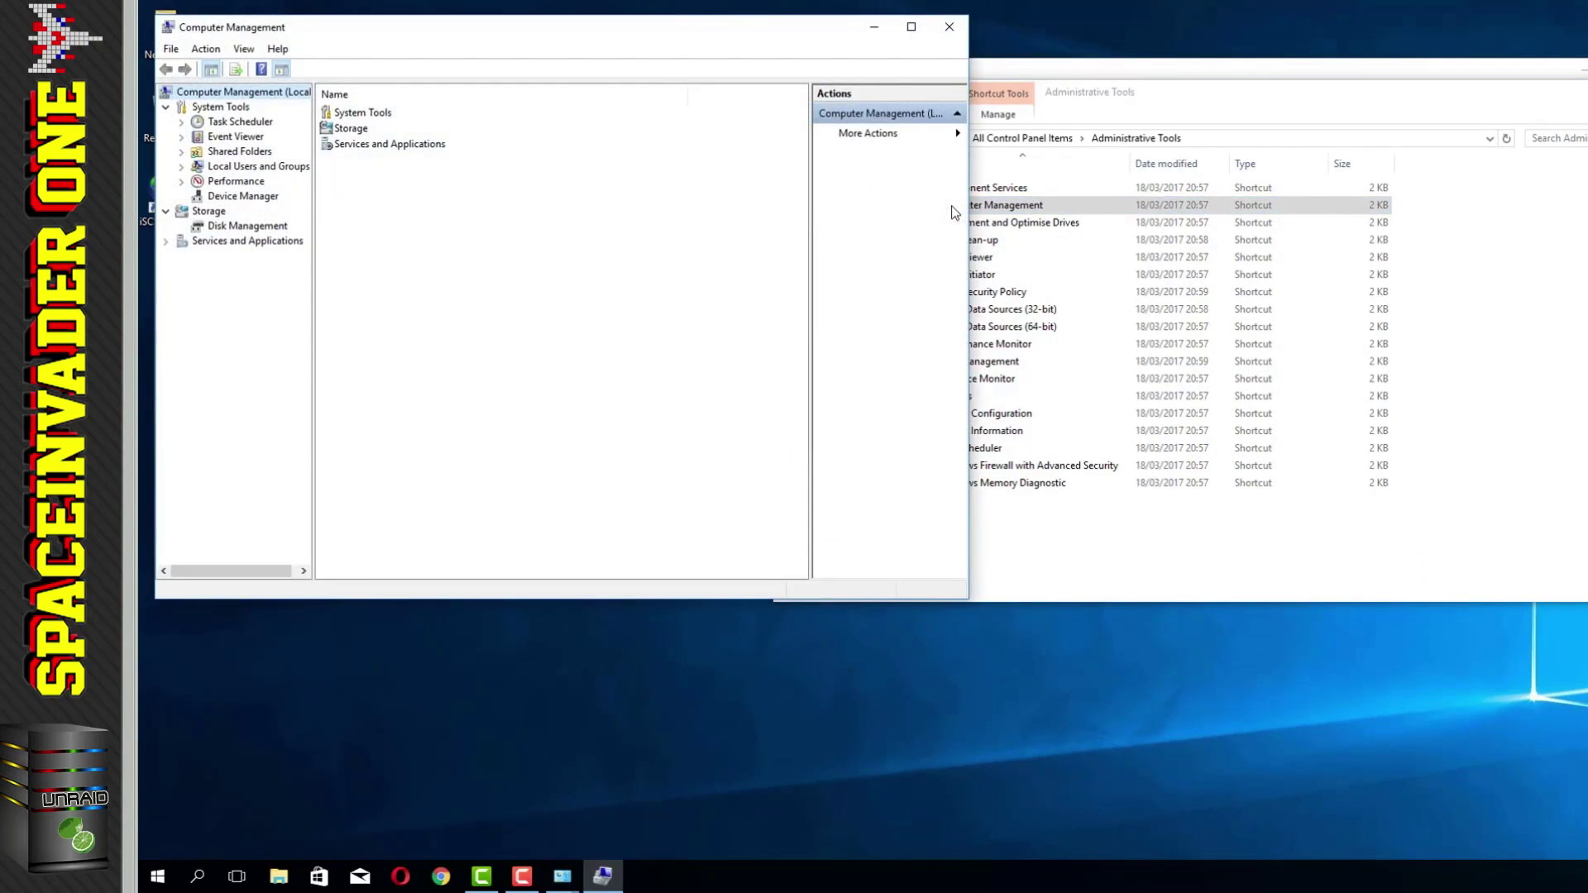
pyautogui.click(1587, 69)
pyautogui.moveTo(716, 27); pyautogui.dragTo(848, 102)
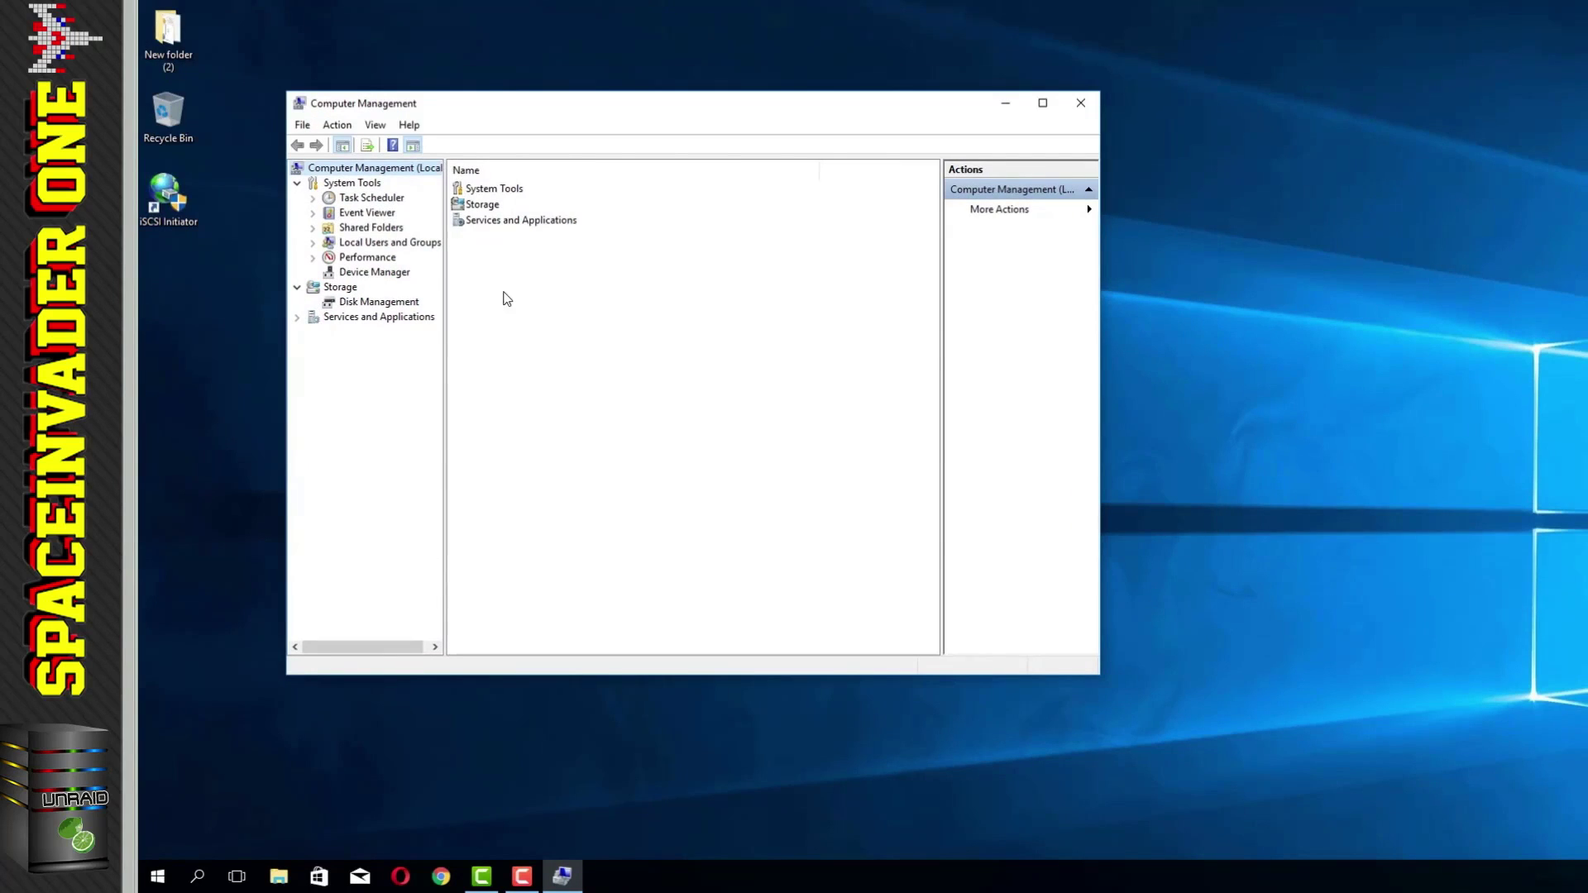
pyautogui.click(379, 303)
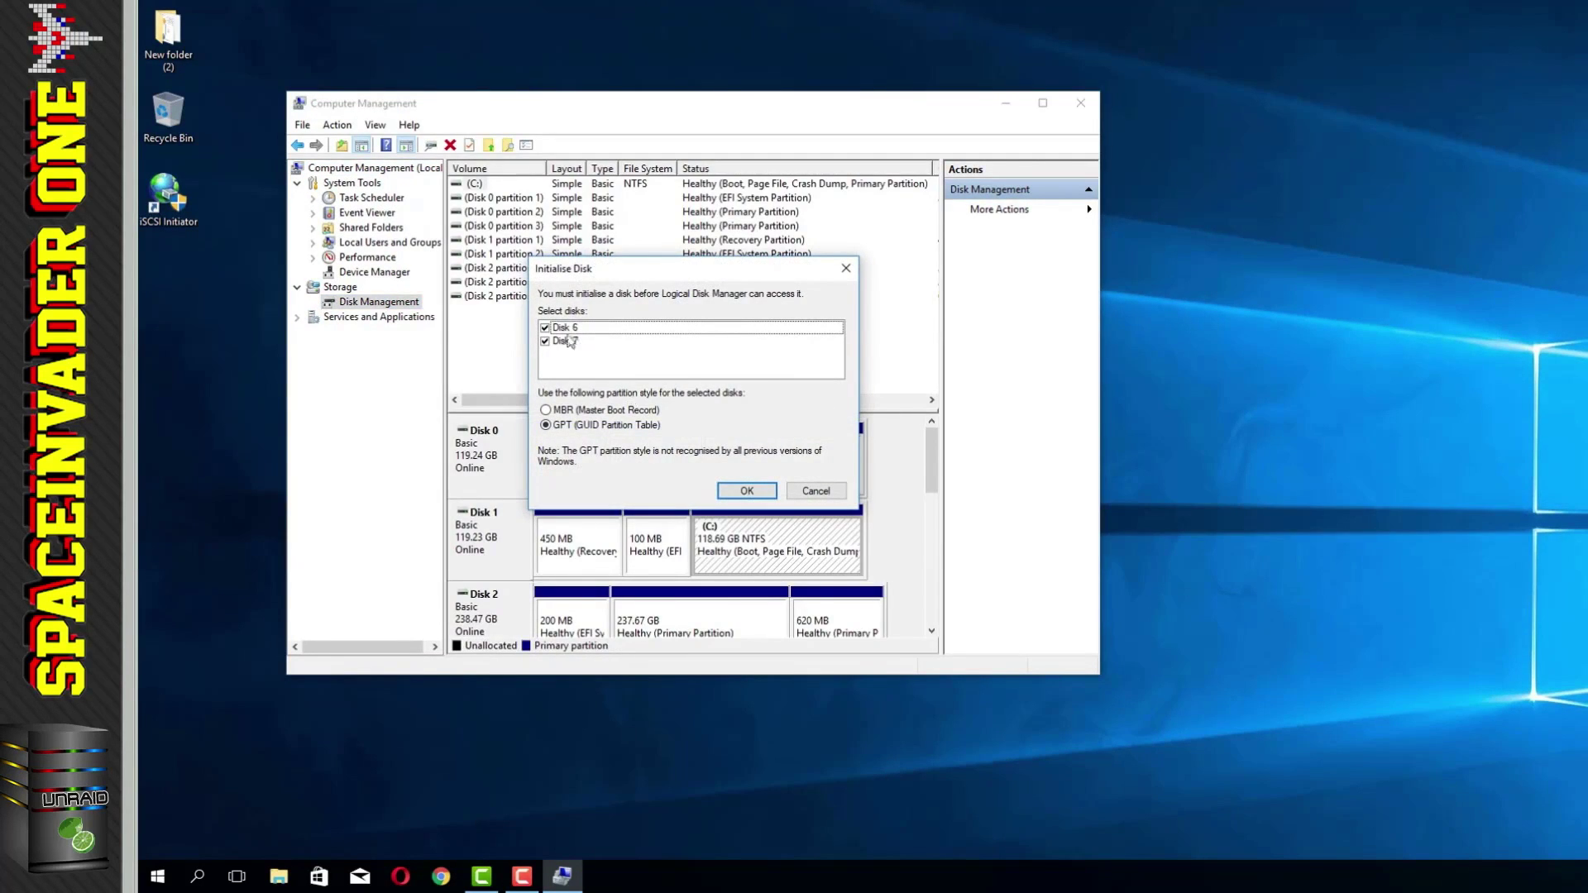
pyautogui.click(747, 491)
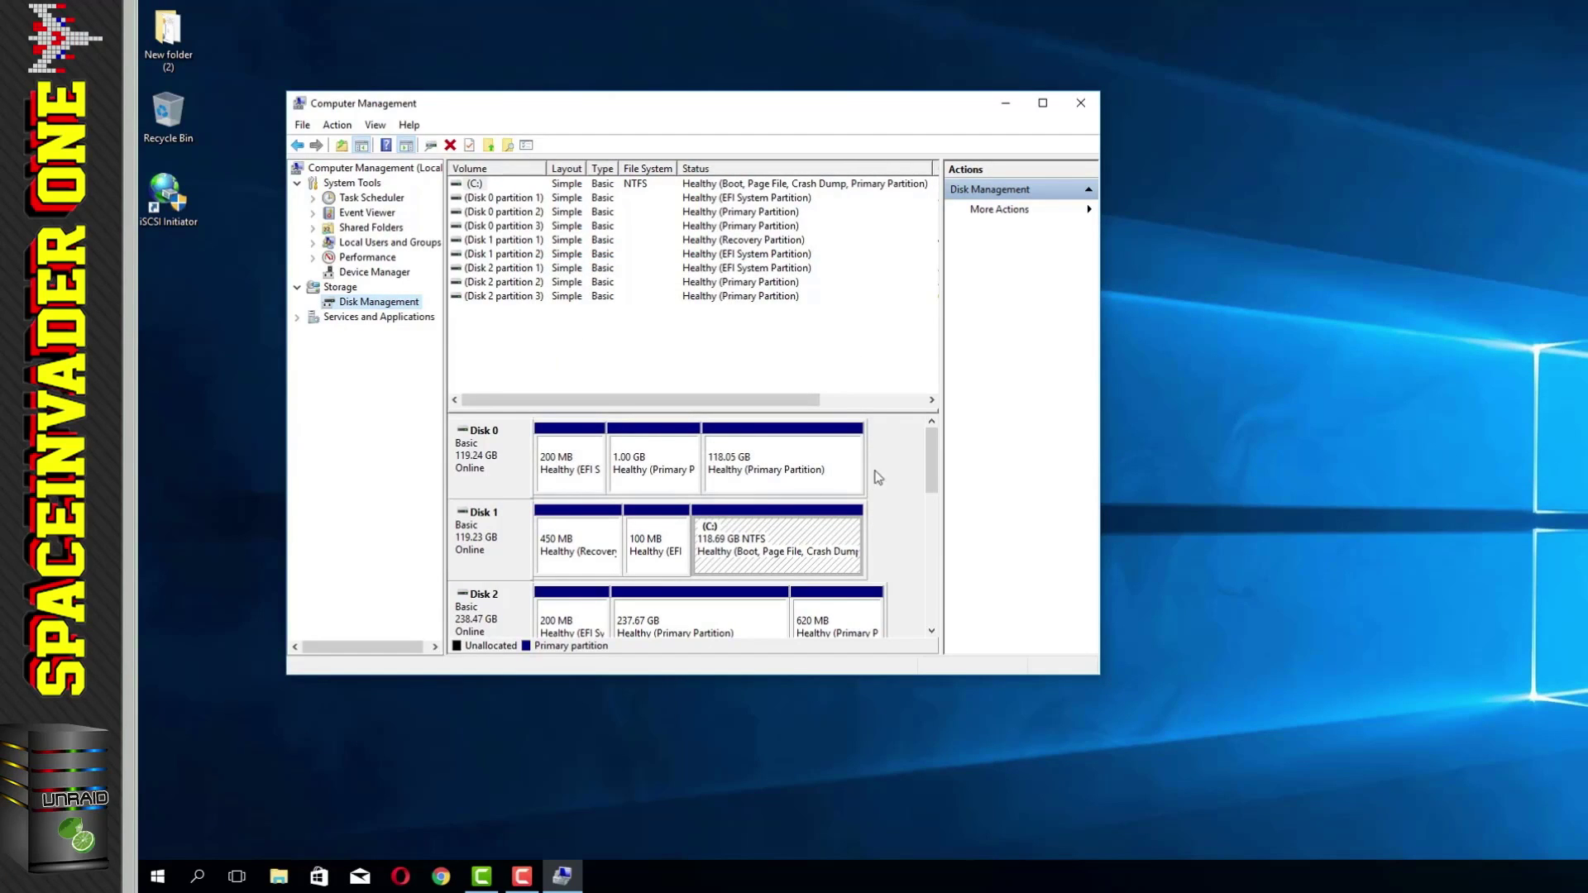
# Step: Create a default-size NTFS simple volume labelled 'physical' as D: on Disk 6
pyautogui.moveTo(928, 461); pyautogui.dragTo(933, 583)
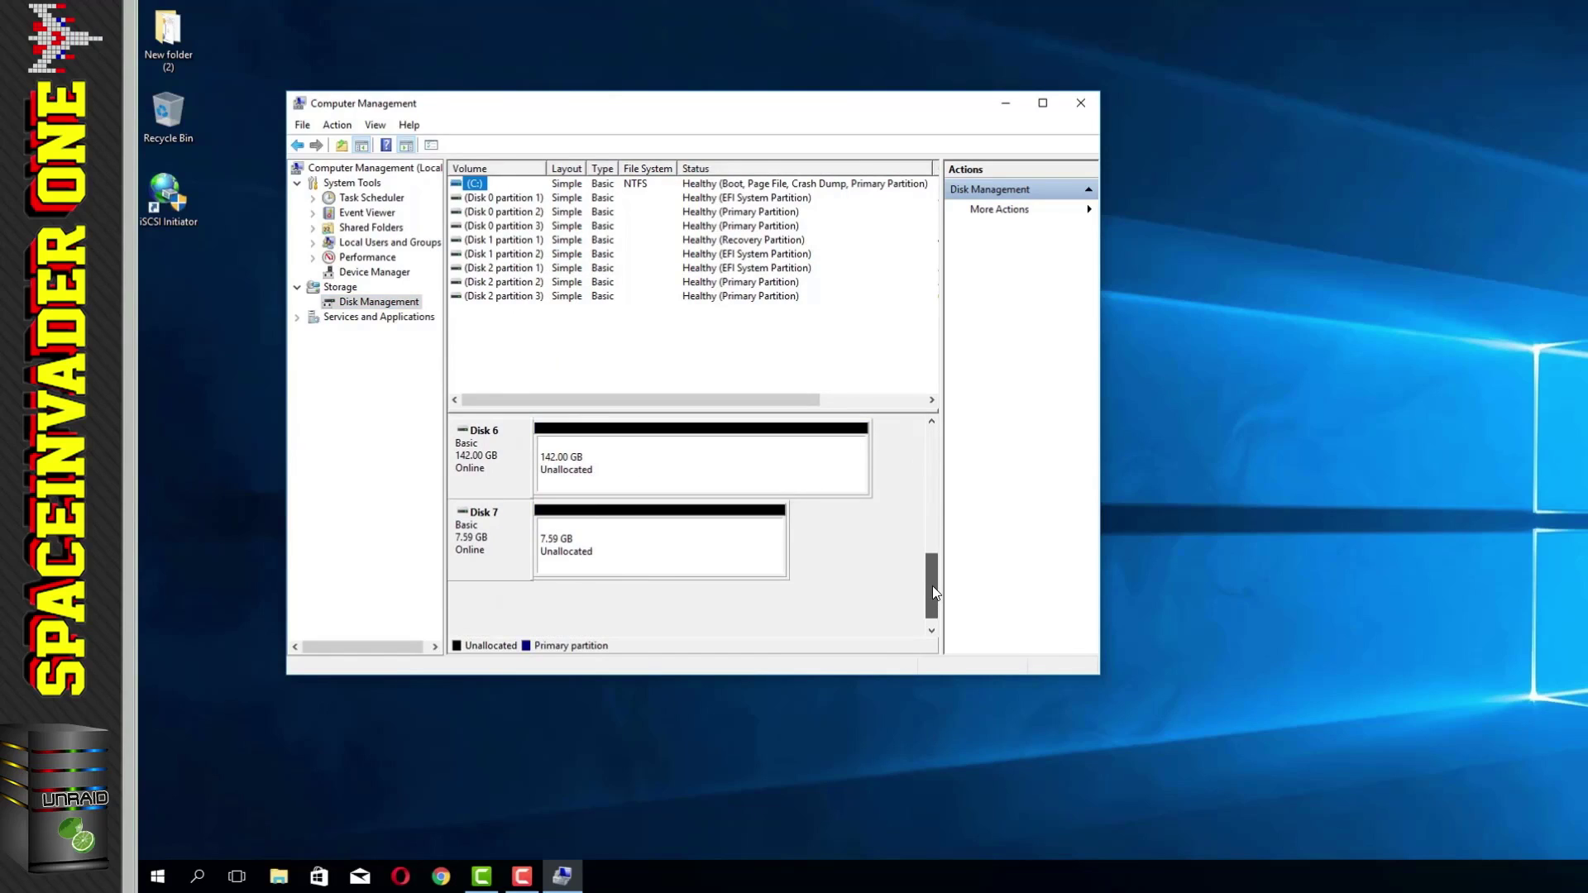
pyautogui.click(649, 468)
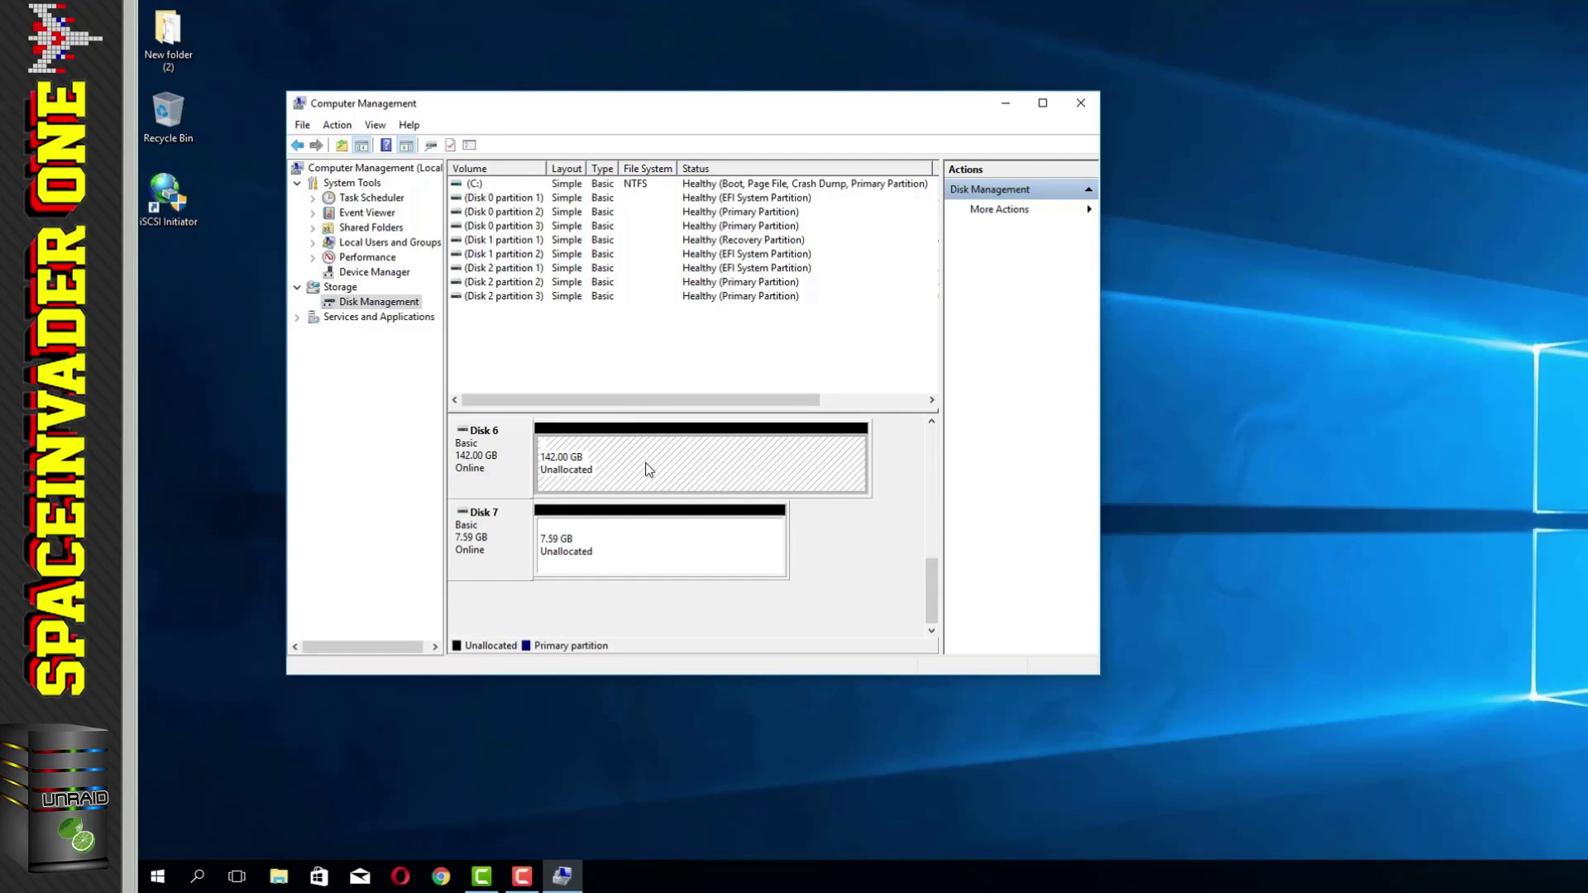
pyautogui.rightClick(648, 468)
pyautogui.click(655, 474)
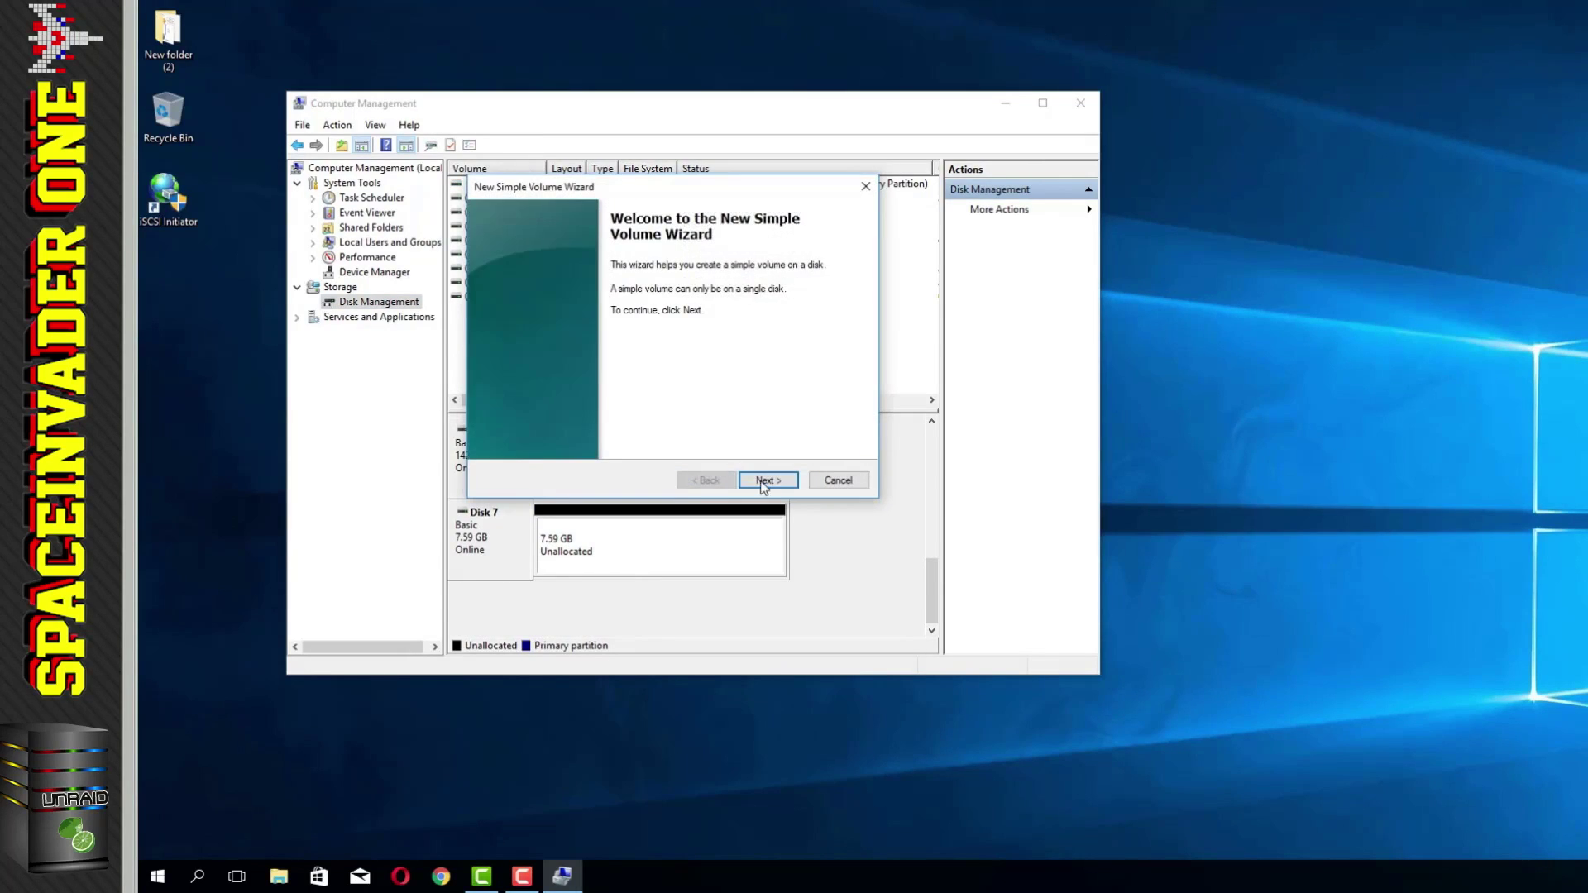
pyautogui.click(769, 480)
pyautogui.click(768, 480)
pyautogui.click(769, 480)
pyautogui.moveTo(701, 386); pyautogui.dragTo(635, 389)
pyautogui.write('physical')
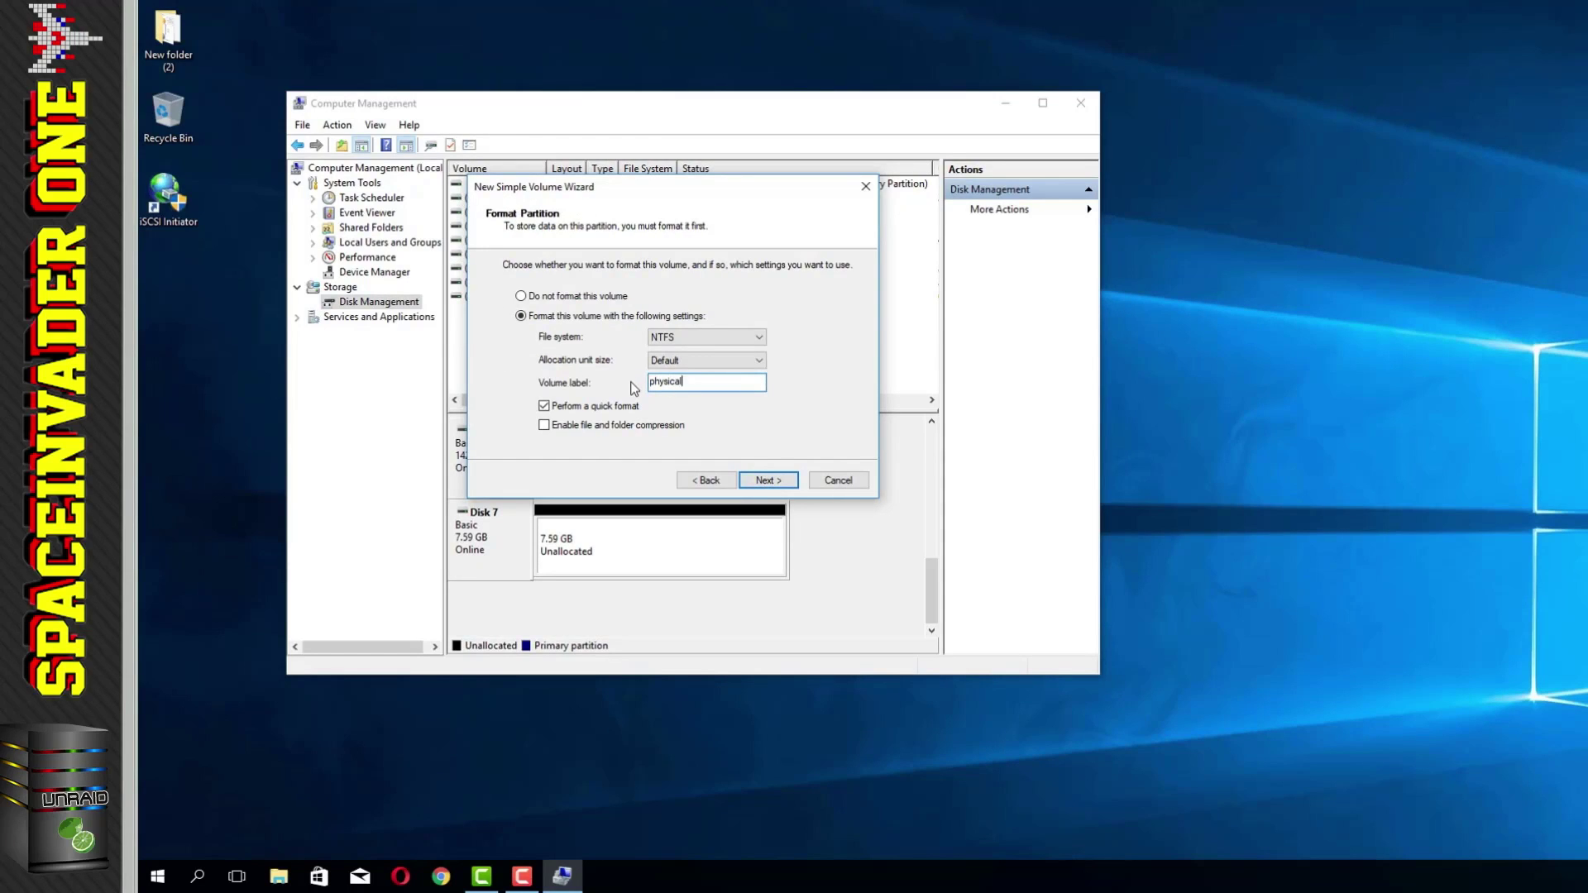
pyautogui.click(762, 477)
pyautogui.click(762, 477)
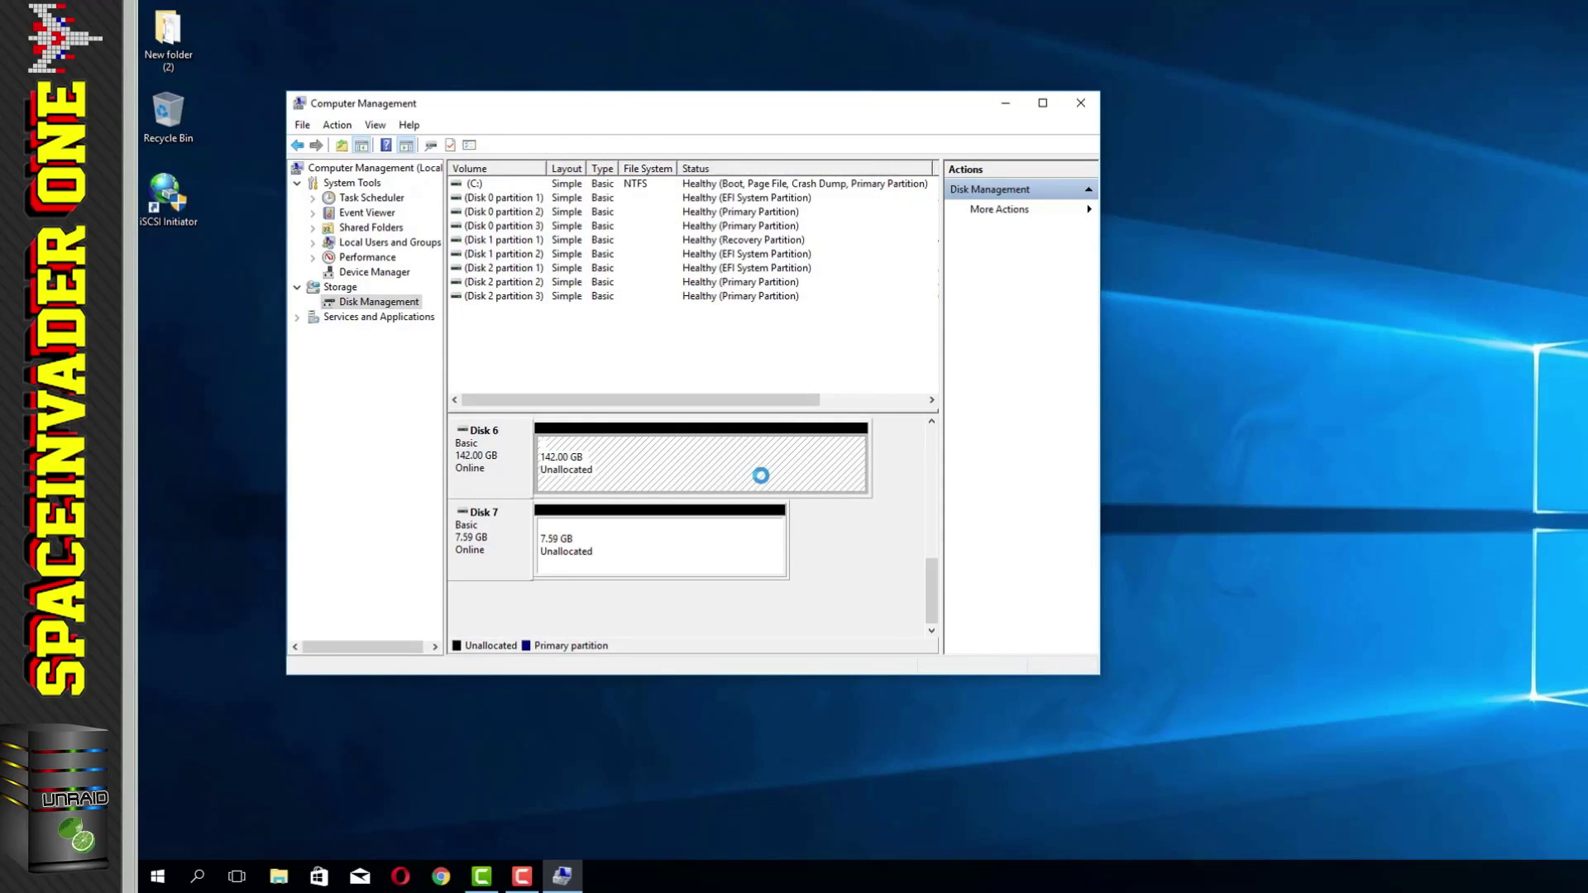
# Step: Create the 7774 MB NTFS volume 'virtual' as F: on Disk 7, then close Computer Management
pyautogui.click(722, 540)
pyautogui.rightClick(722, 539)
pyautogui.click(752, 541)
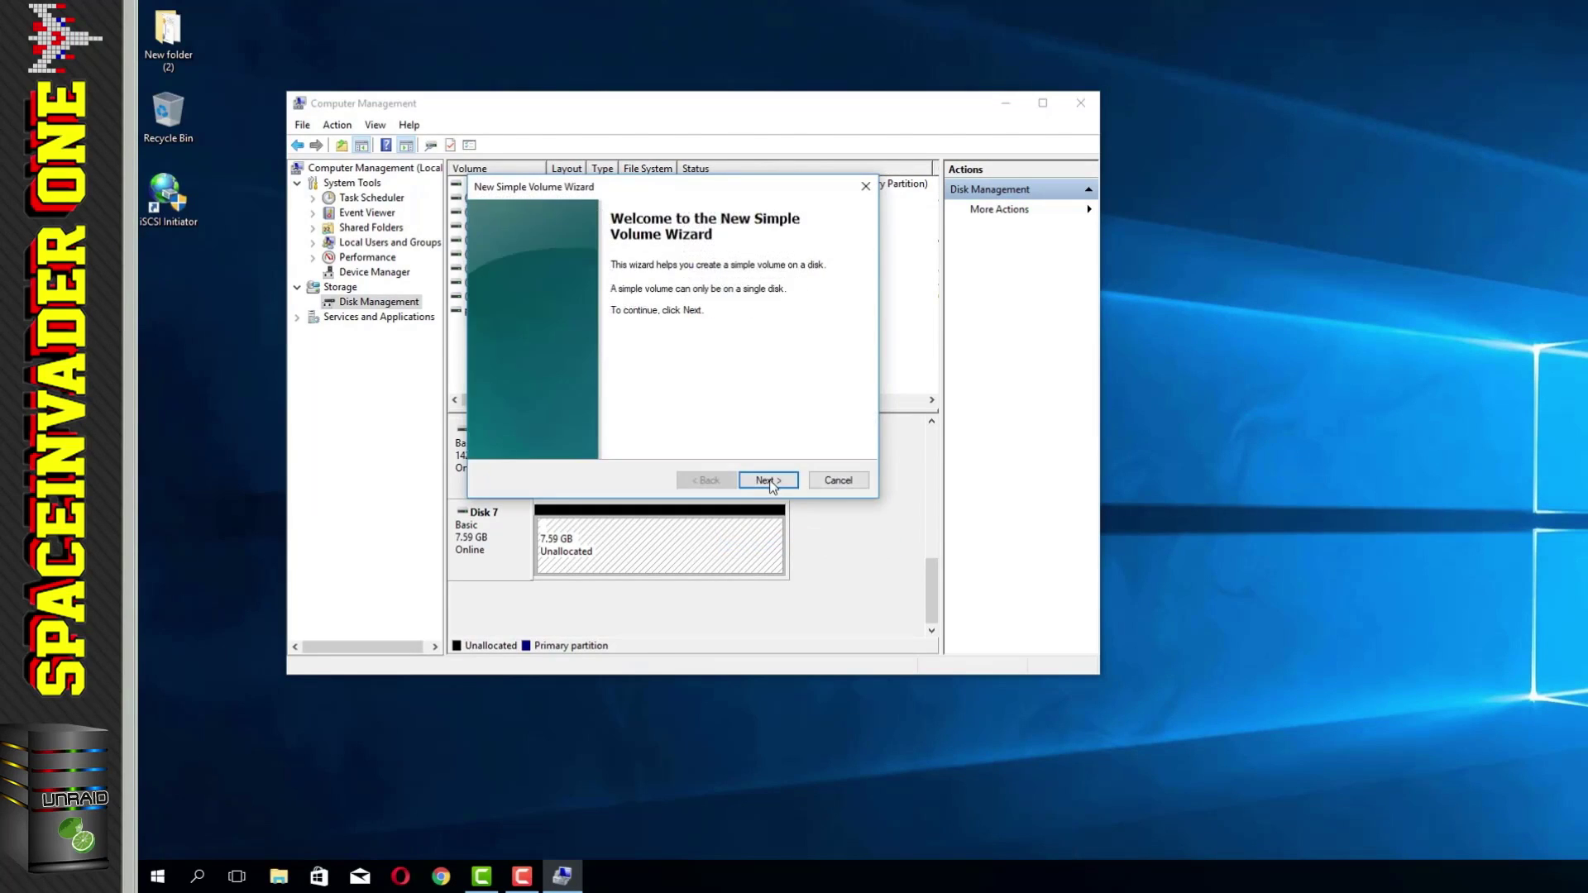
pyautogui.click(767, 480)
pyautogui.click(768, 480)
pyautogui.click(770, 481)
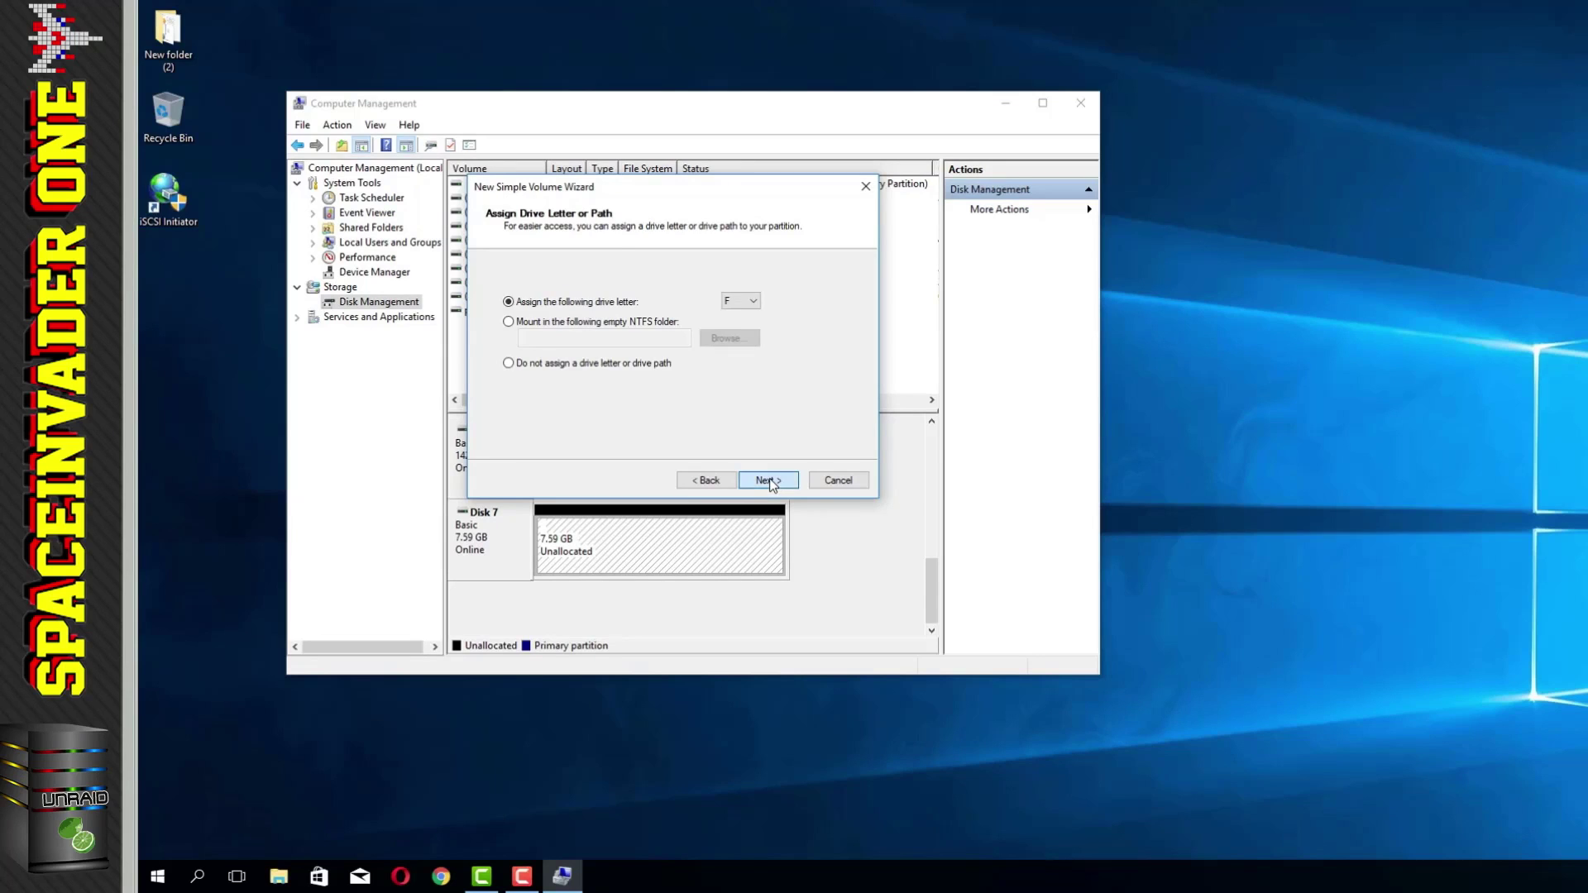
pyautogui.write('vi')
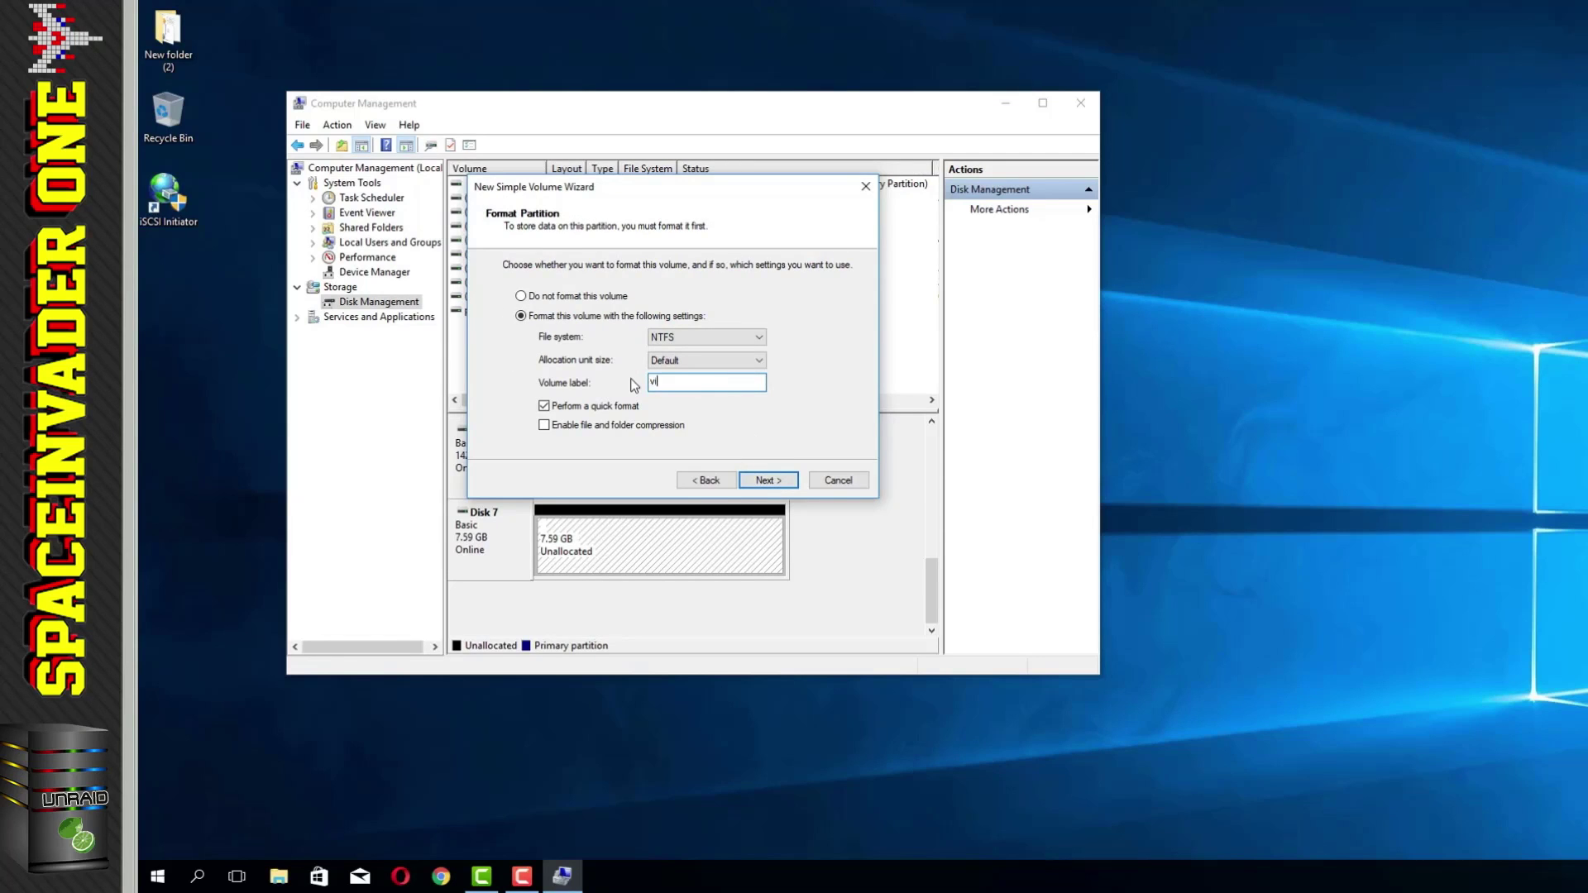
pyautogui.click(768, 480)
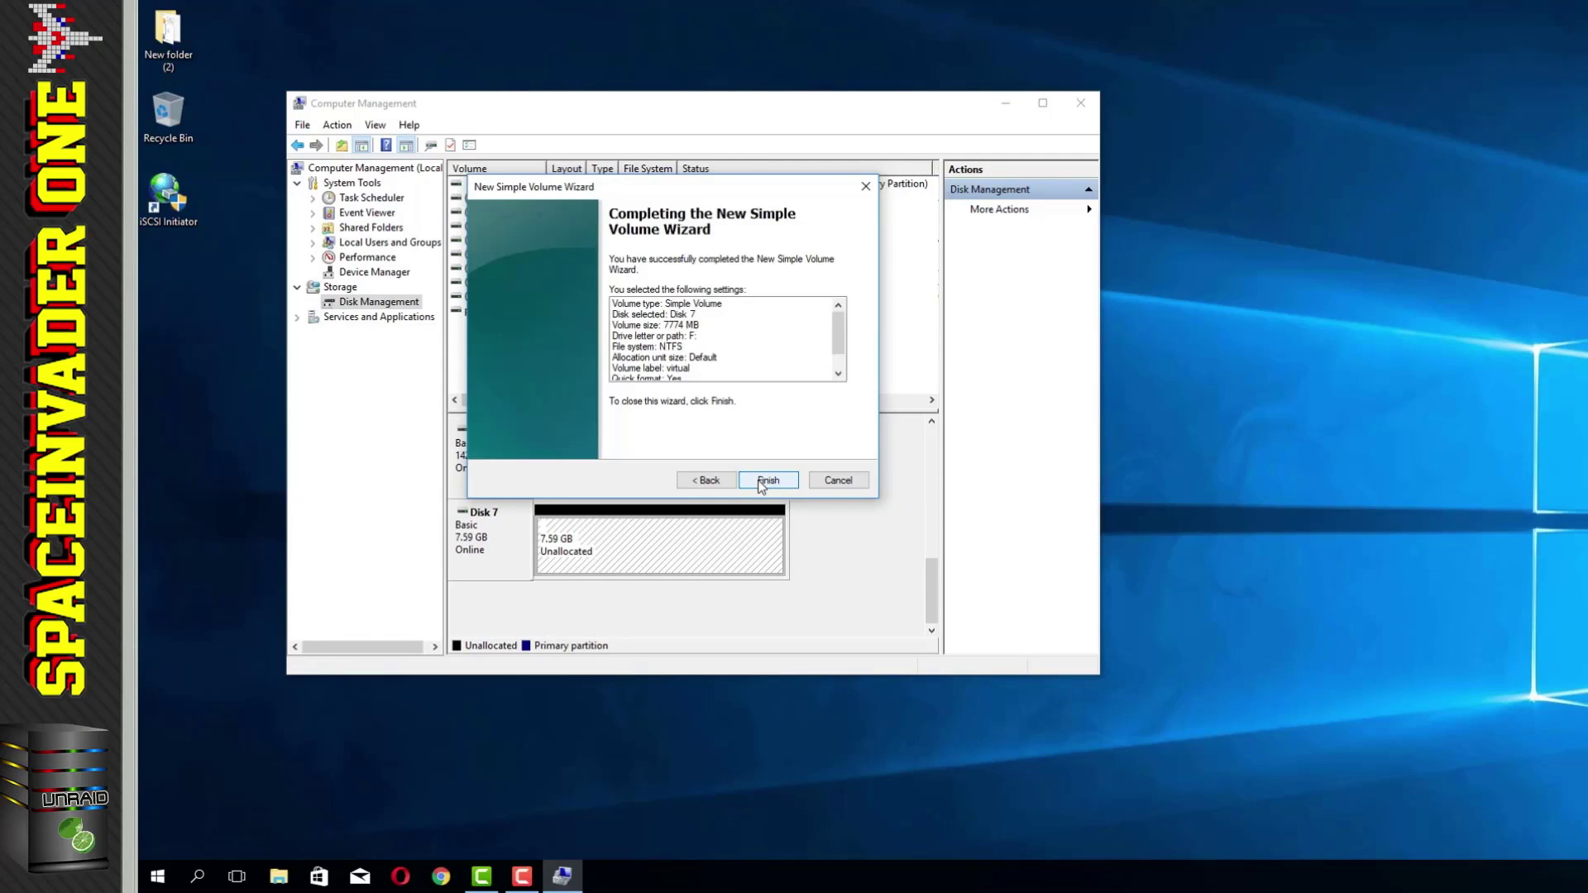
pyautogui.click(768, 480)
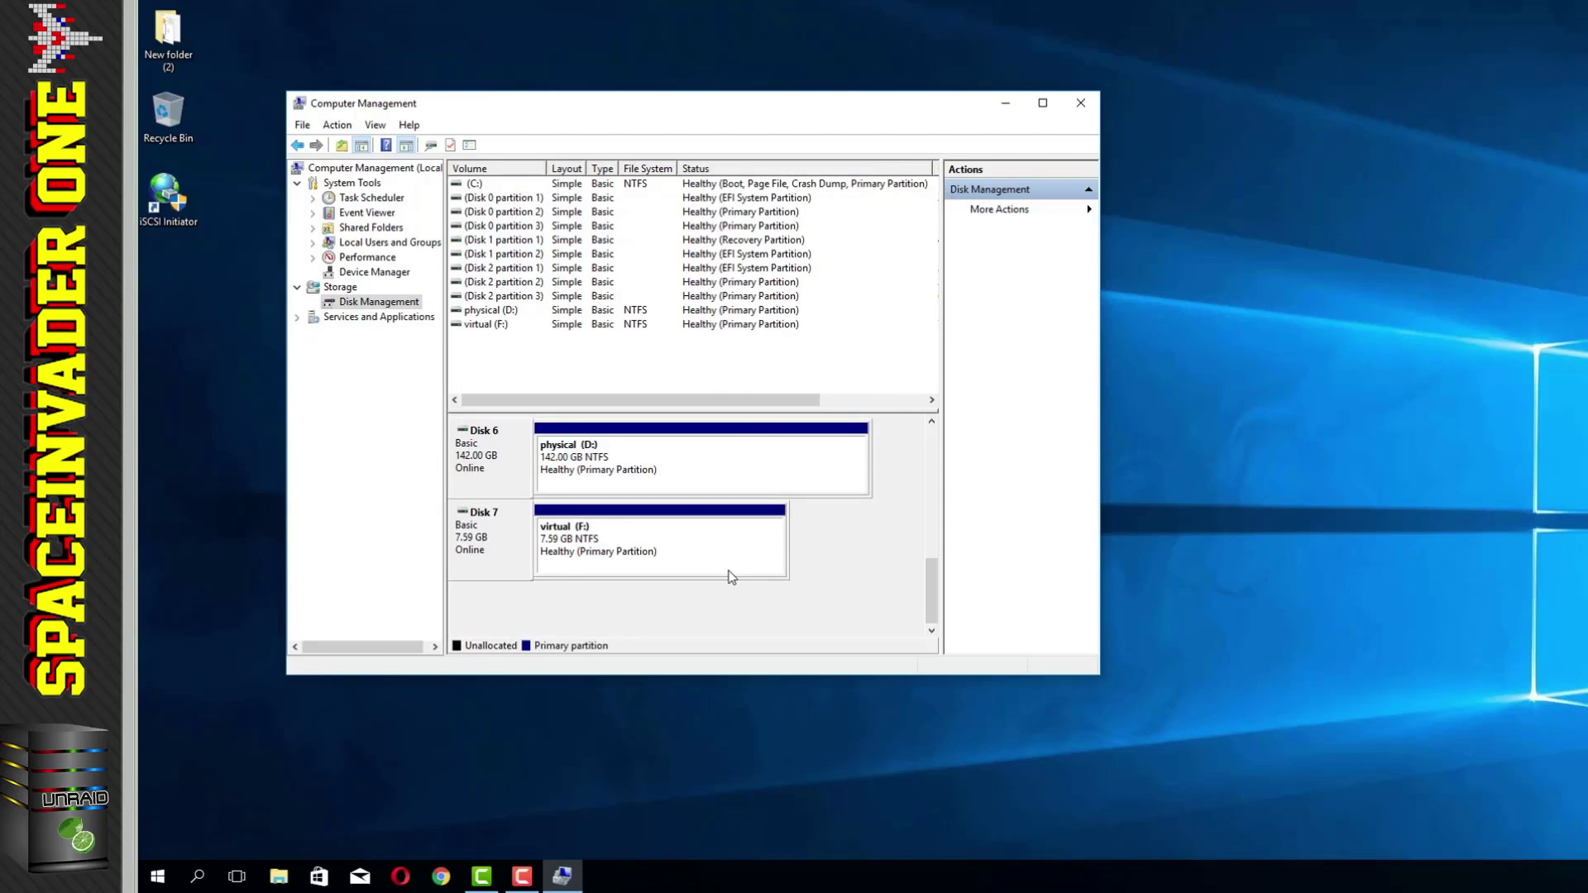
pyautogui.click(1081, 104)
pyautogui.click(158, 873)
# Step: Open This PC and check the new drives physical (D:) and virtual (F:)
pyautogui.click(347, 497)
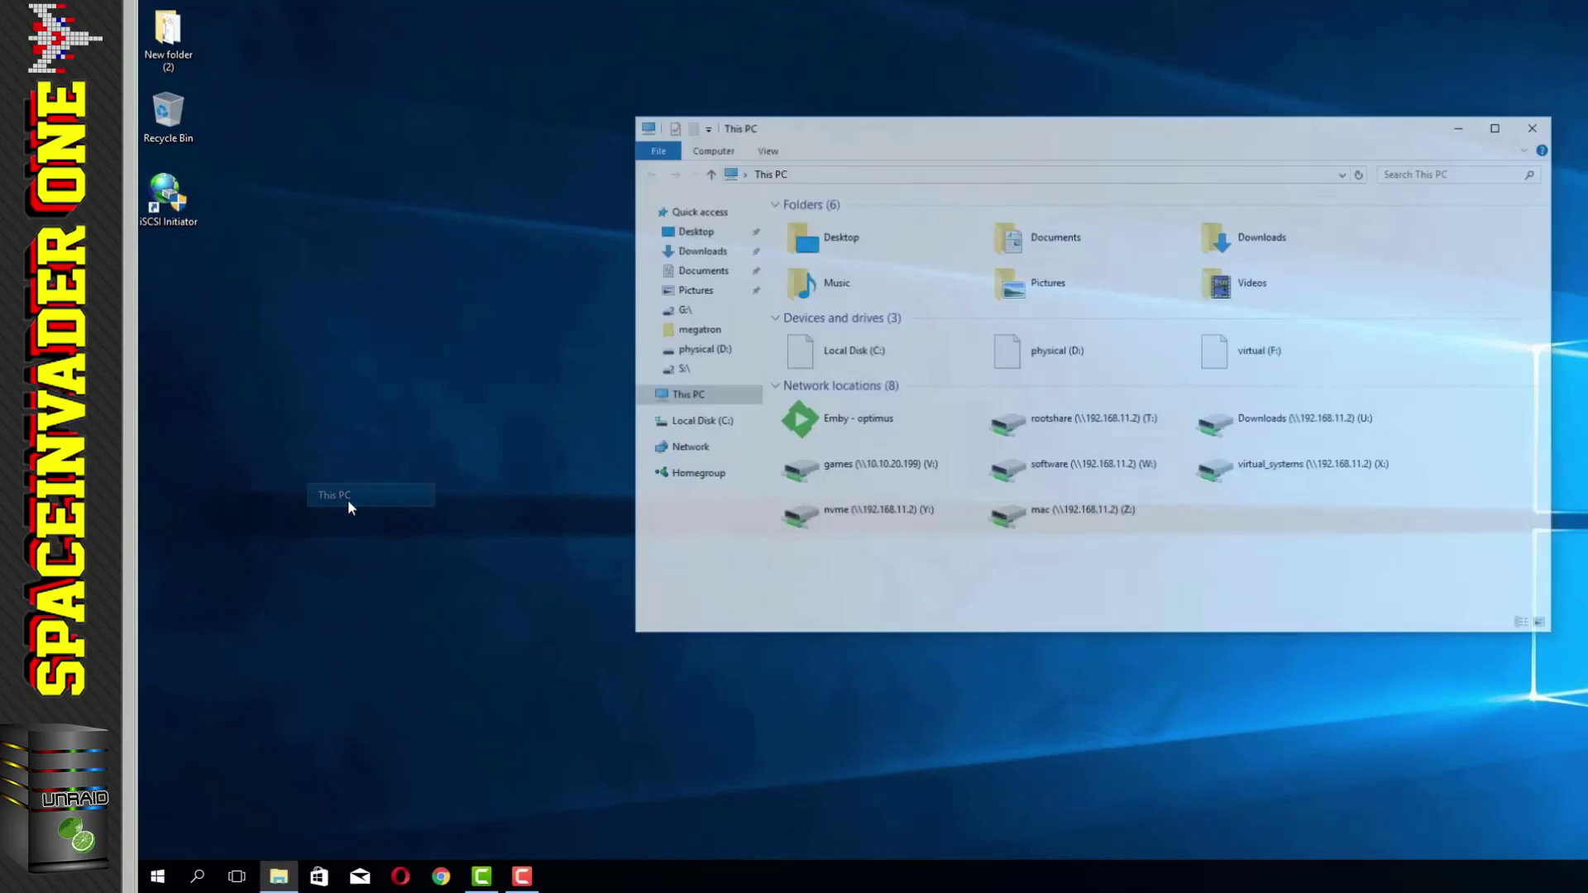
pyautogui.doubleClick(1067, 354)
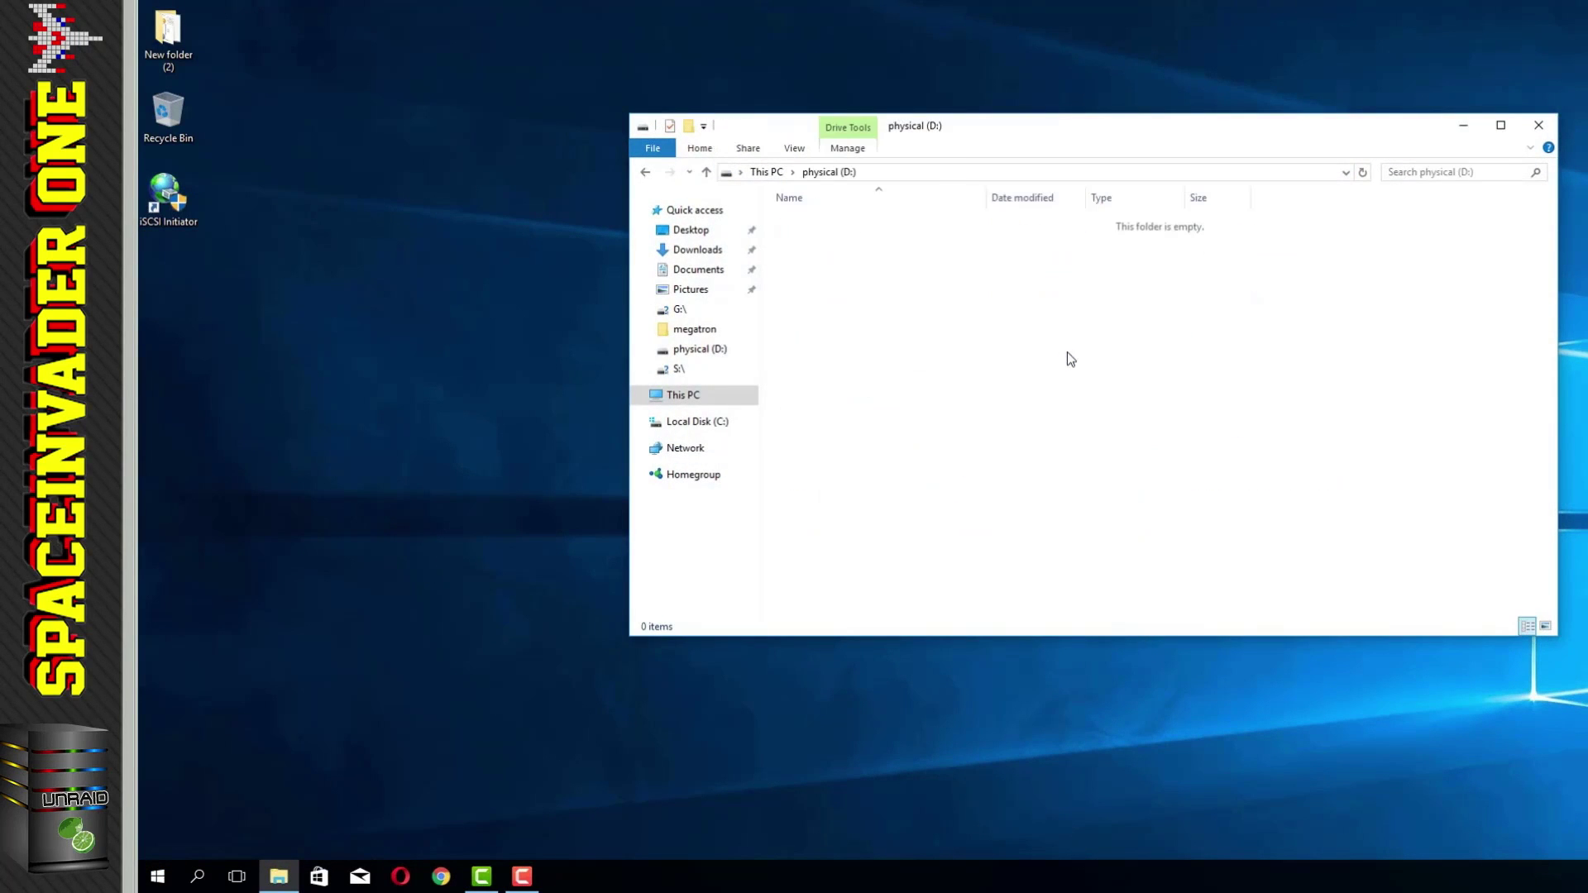
pyautogui.click(645, 171)
pyautogui.doubleClick(1295, 352)
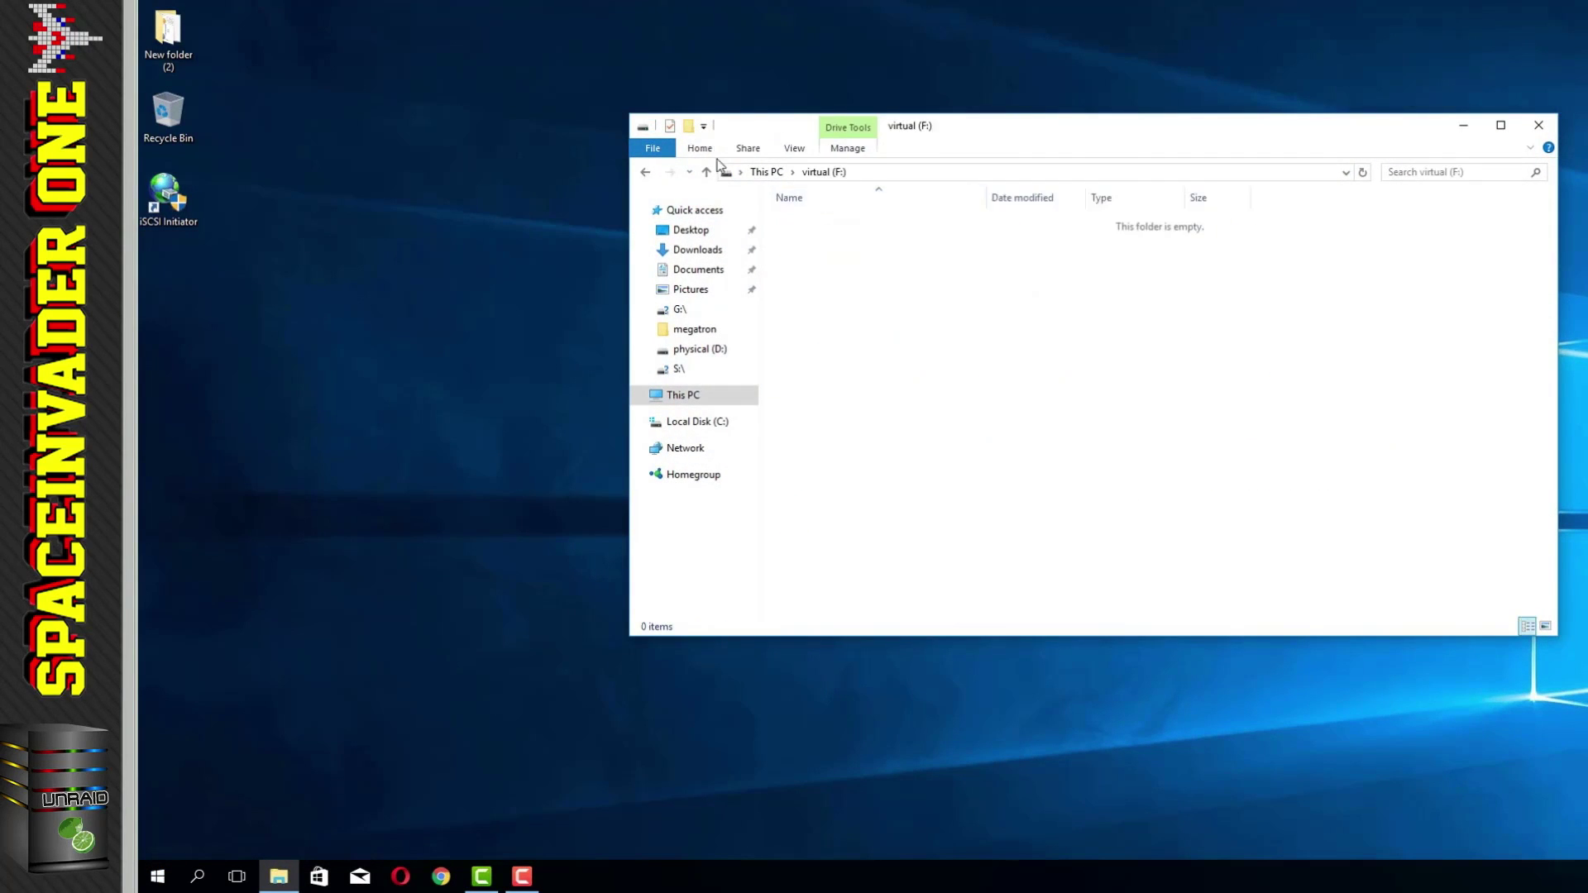
pyautogui.click(645, 171)
# Step: Copy the 3.54 GB Windows 10 ISO from the desktop onto physical (D:)
pyautogui.doubleClick(1074, 364)
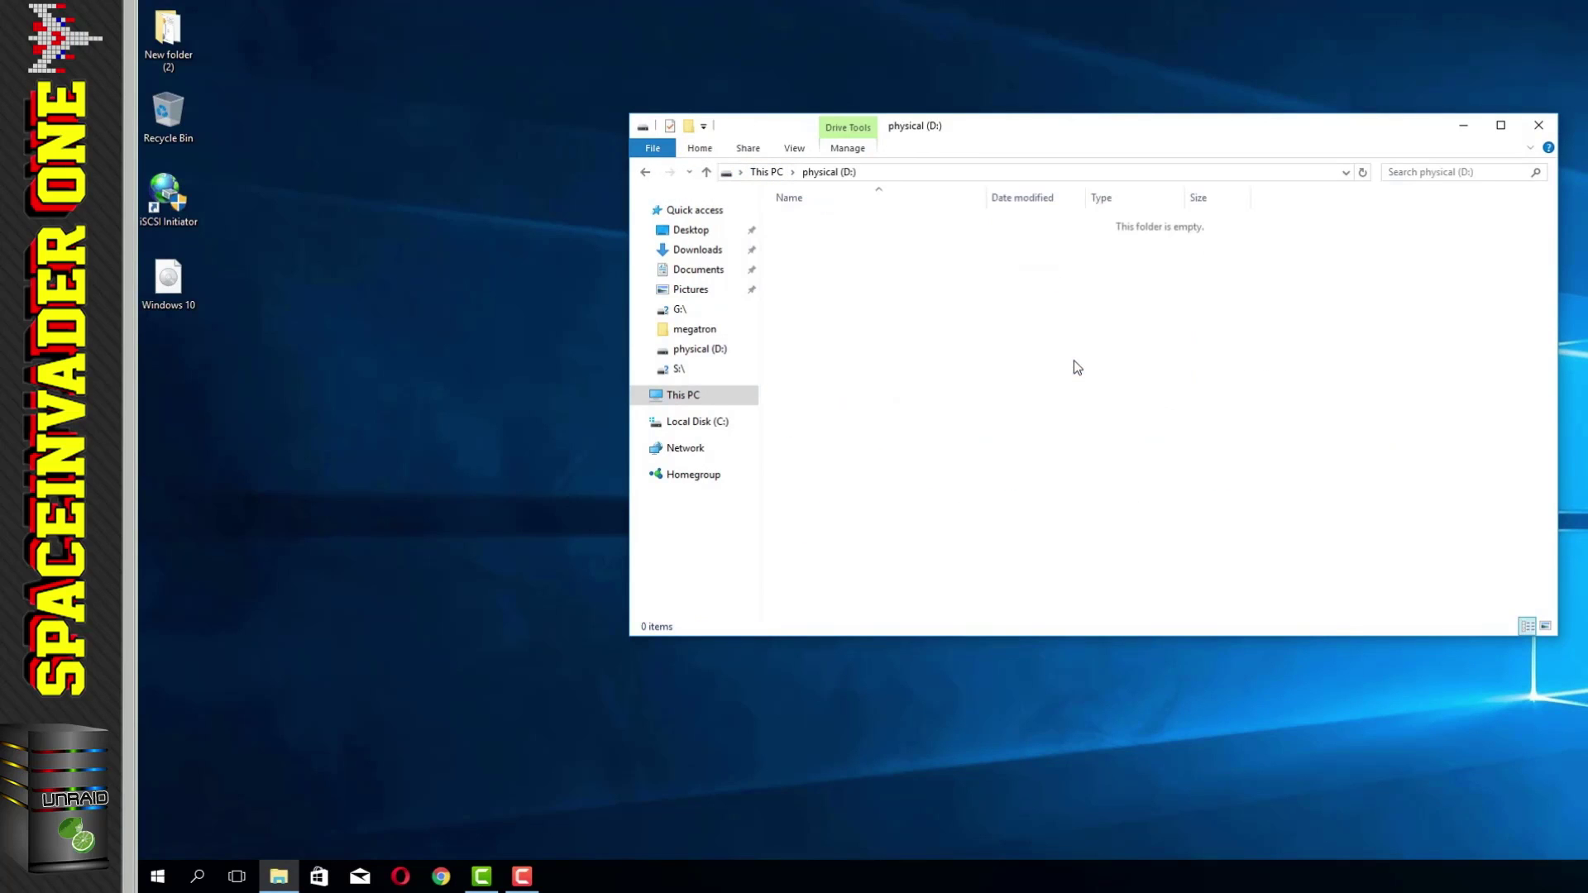
pyautogui.moveTo(168, 287); pyautogui.dragTo(913, 339)
pyautogui.moveTo(1179, 225); pyautogui.dragTo(650, 190)
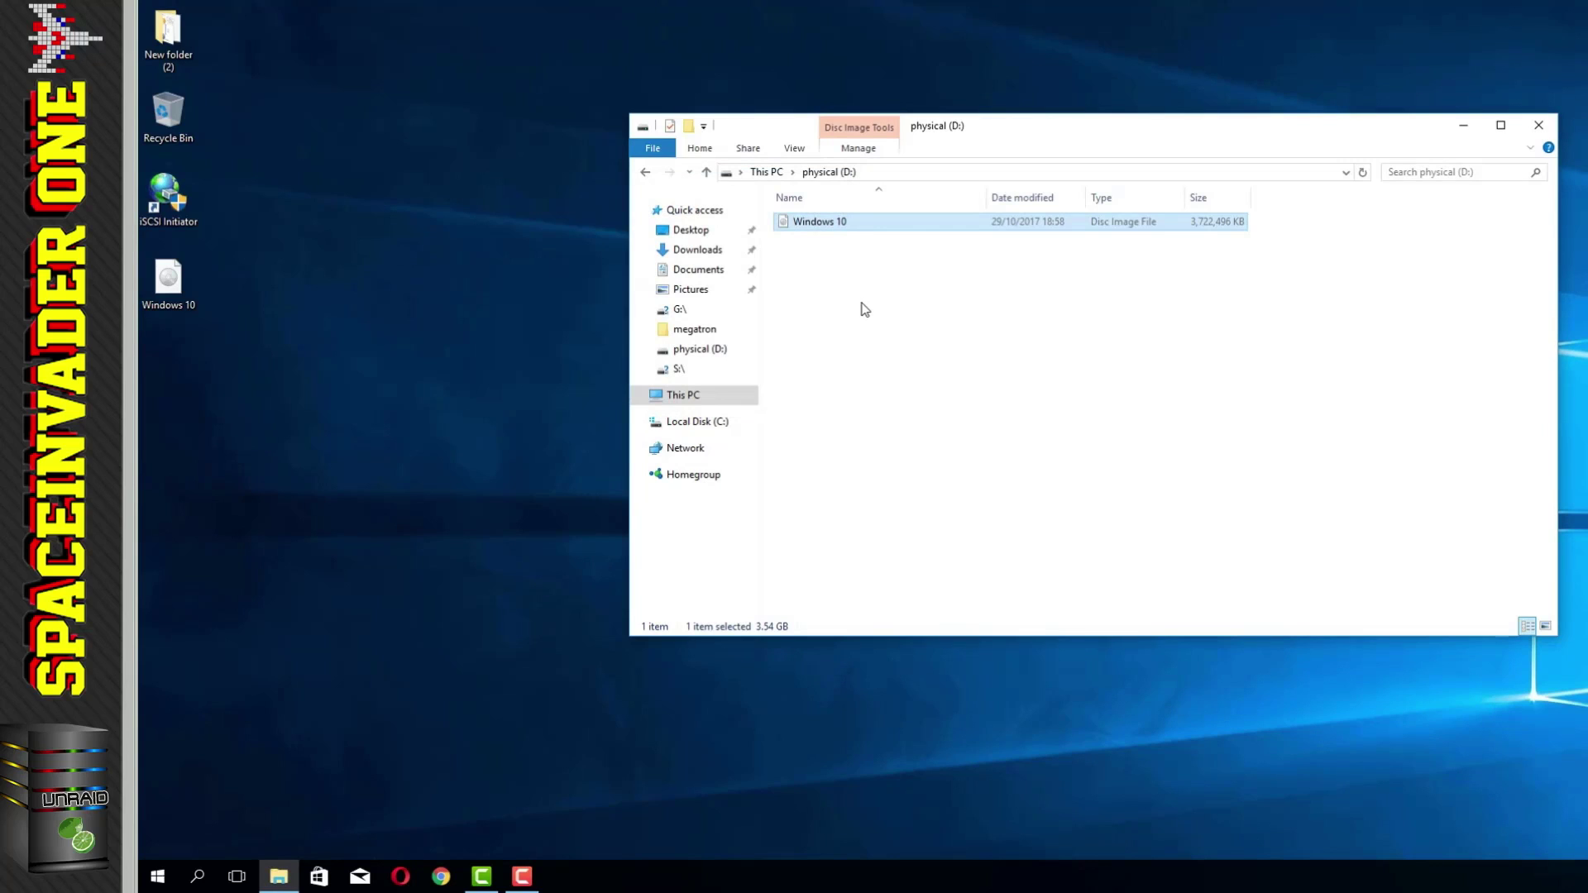
pyautogui.click(865, 308)
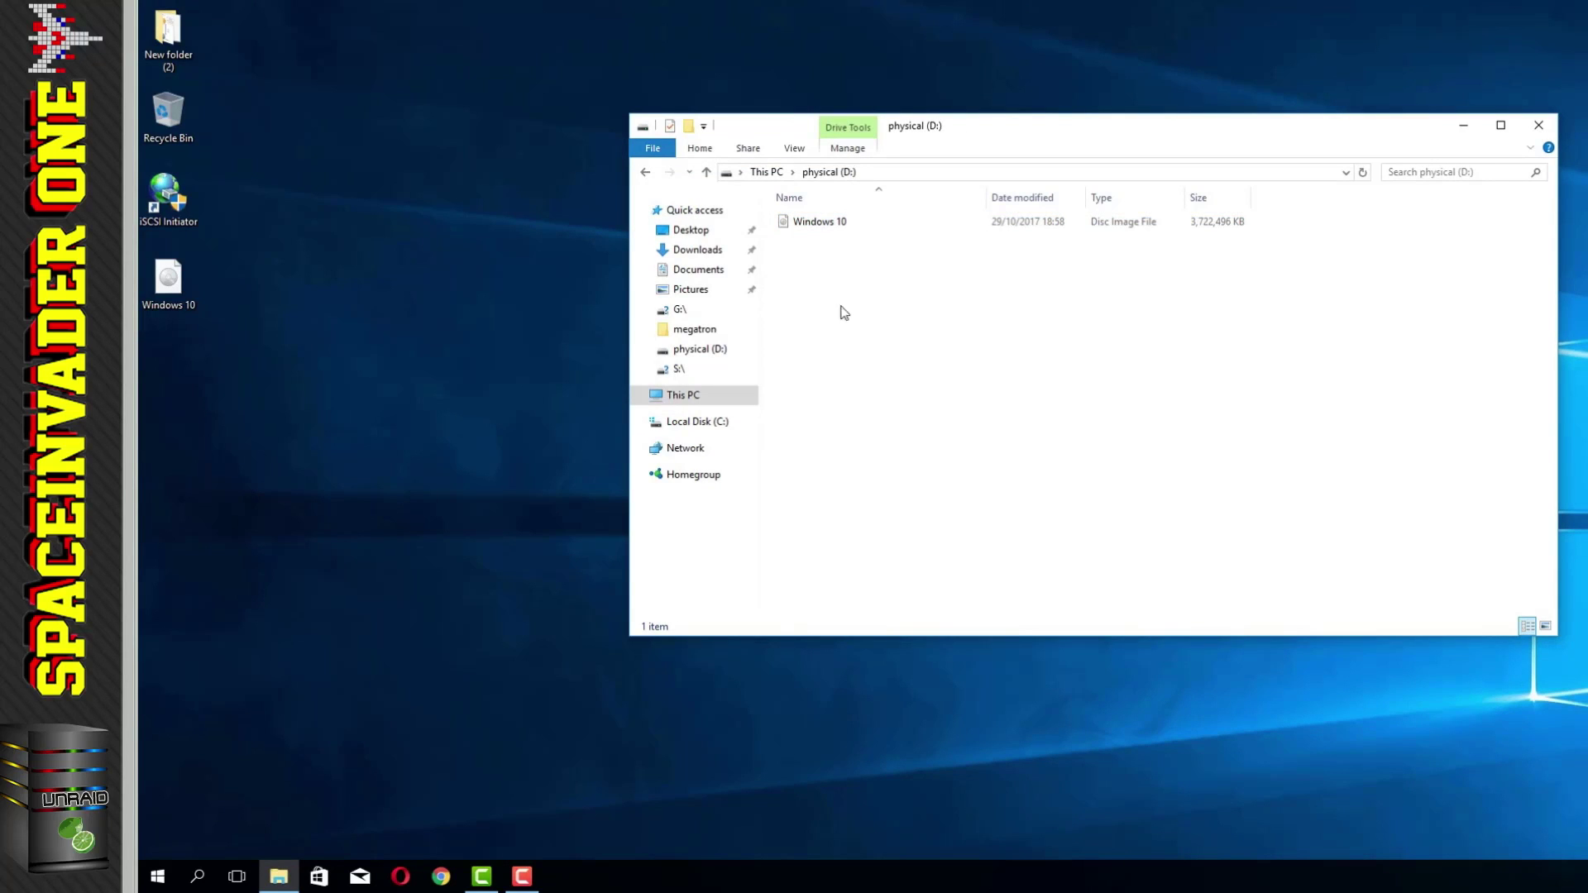
# Step: Copy the Windows 10 ISO from the desktop onto virtual (F:)
pyautogui.click(646, 174)
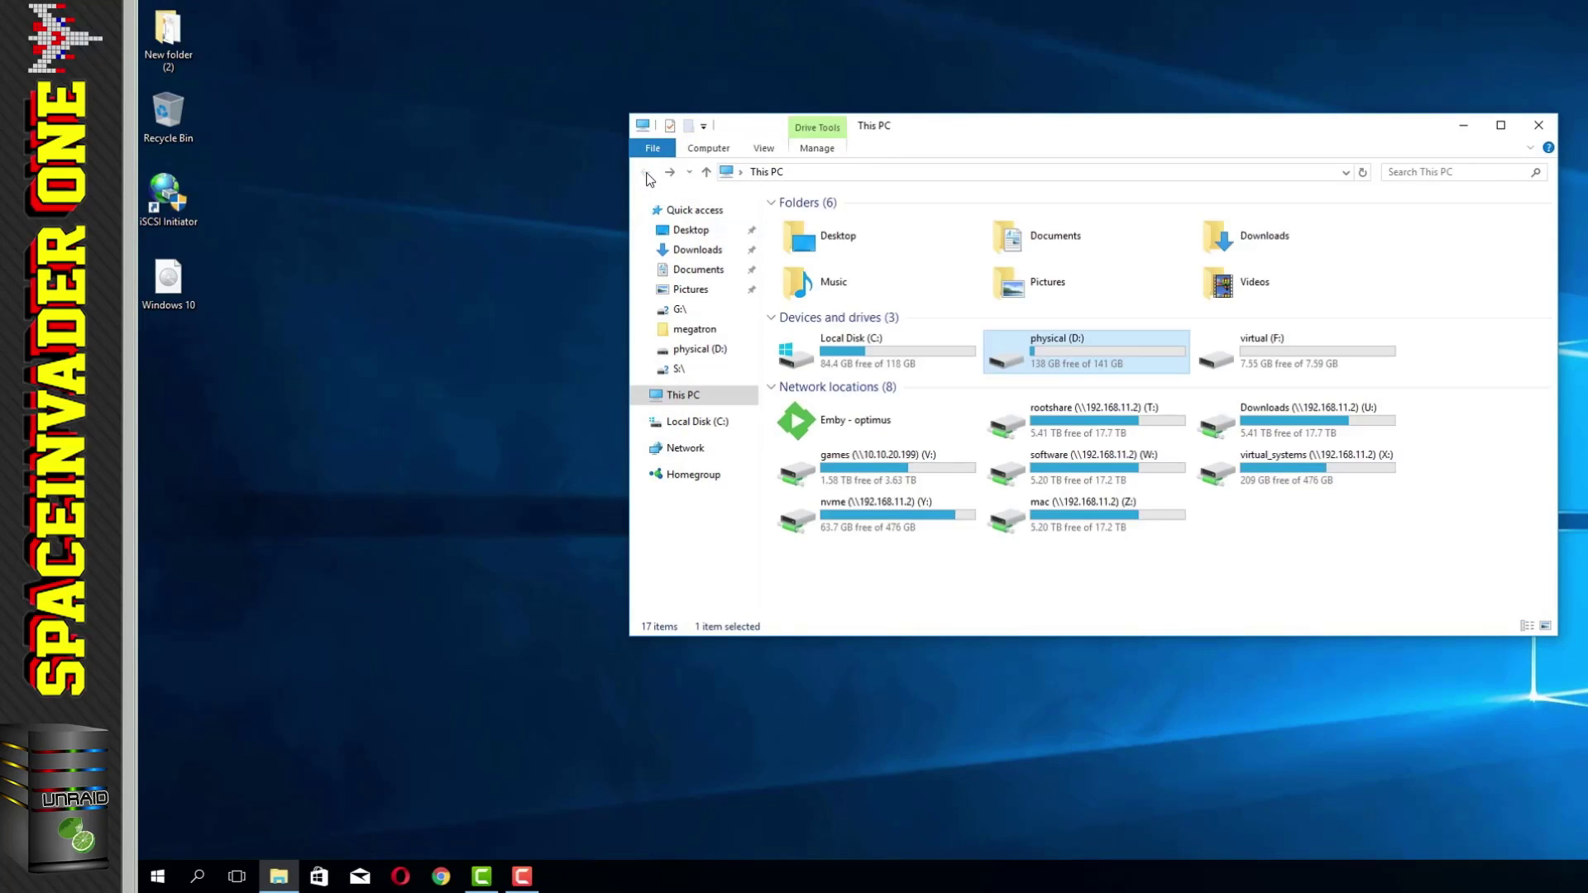
pyautogui.doubleClick(1252, 362)
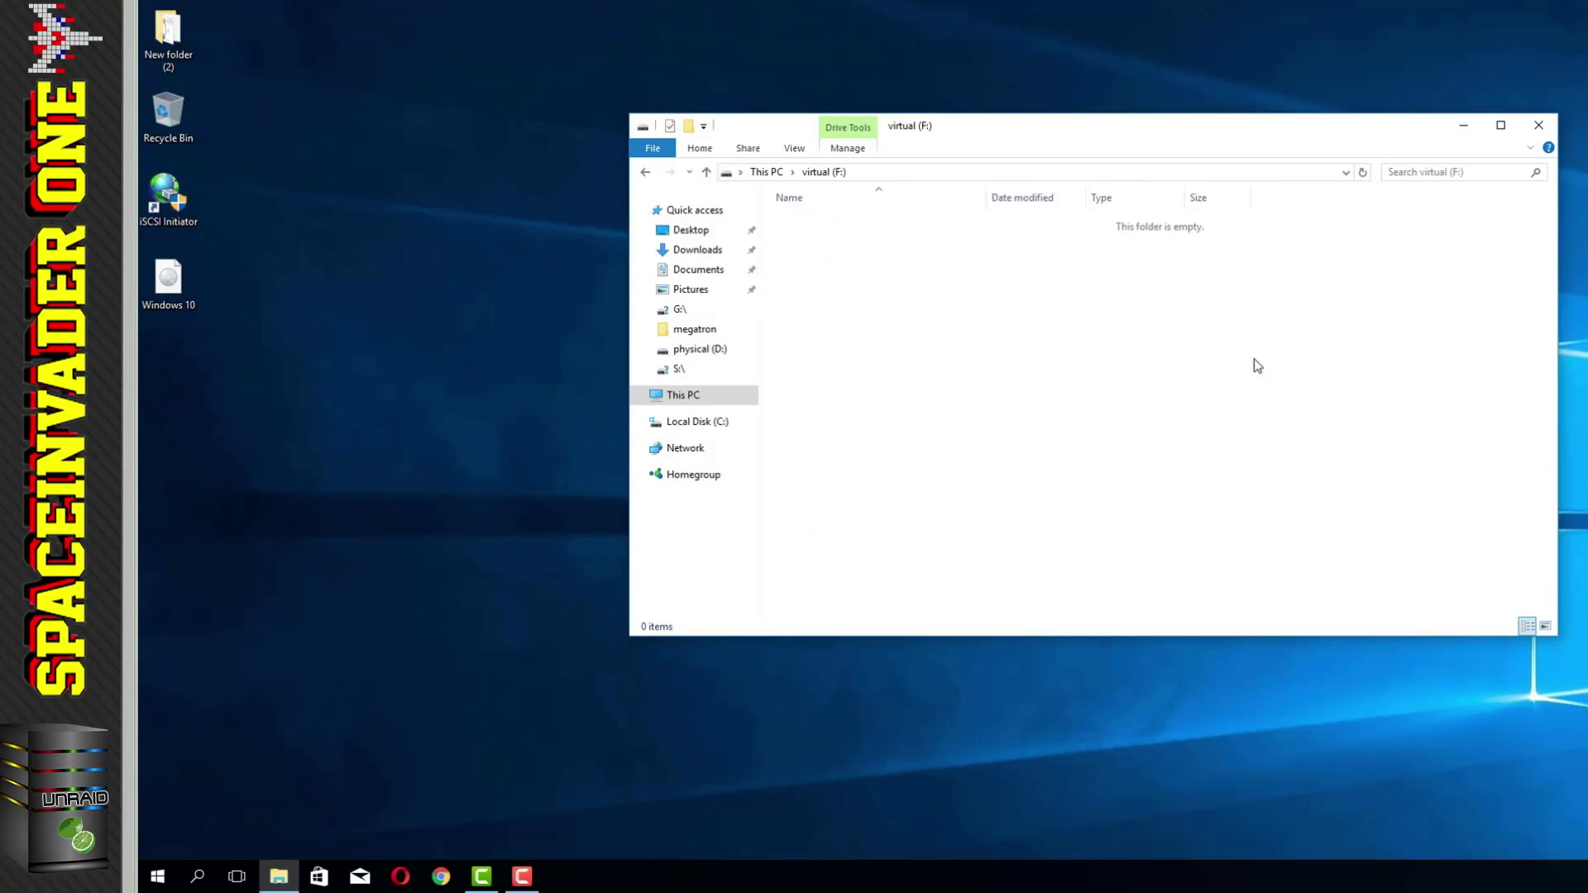
pyautogui.moveTo(172, 280); pyautogui.dragTo(882, 323)
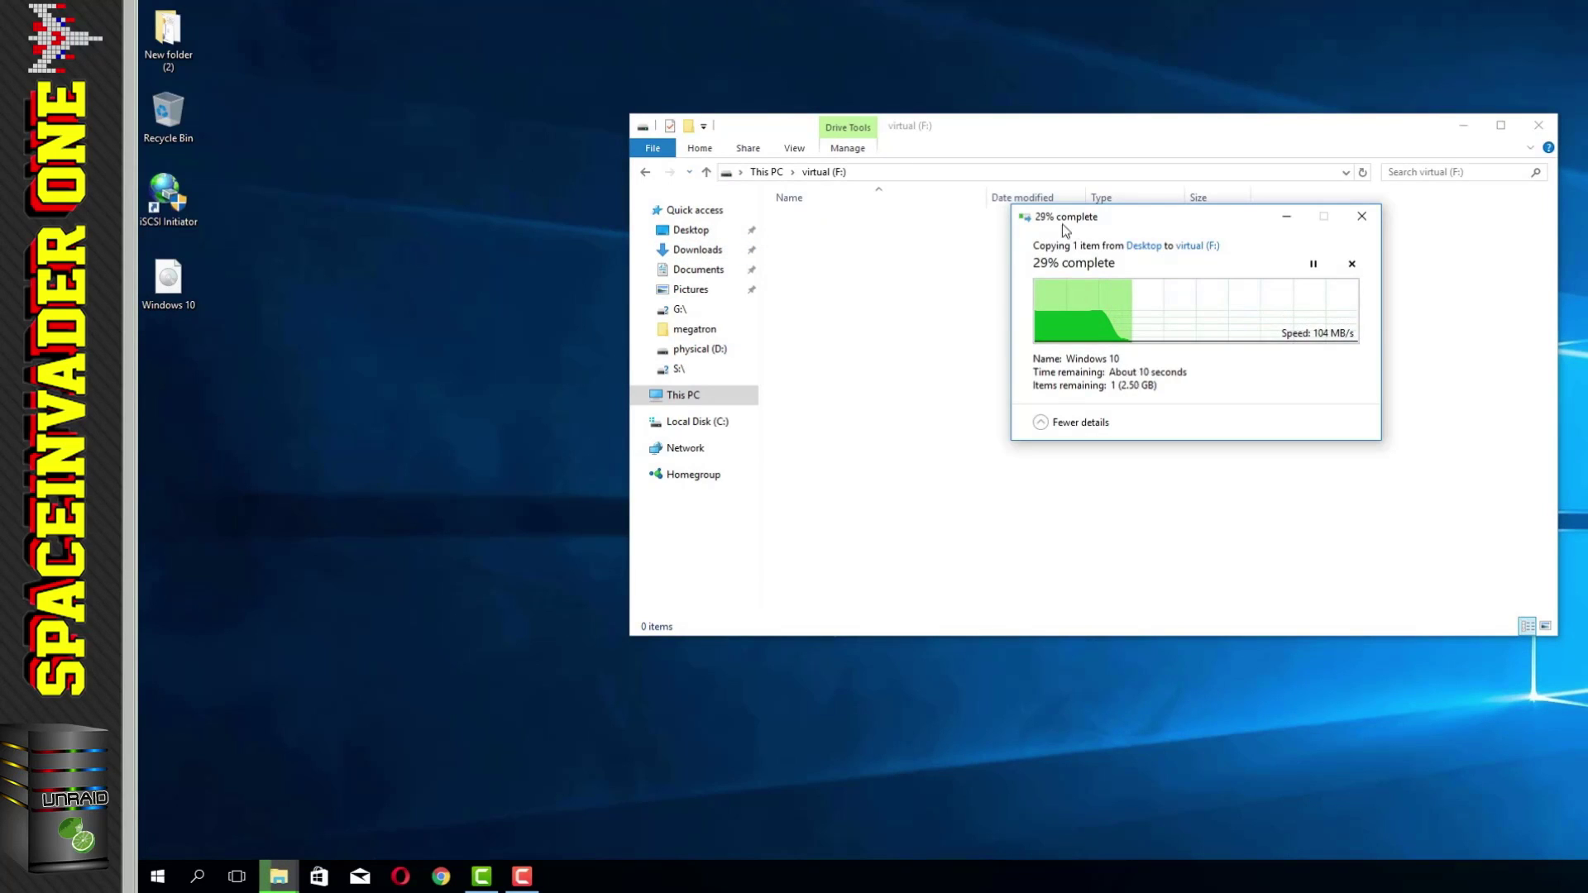
pyautogui.moveTo(1133, 222); pyautogui.dragTo(648, 184)
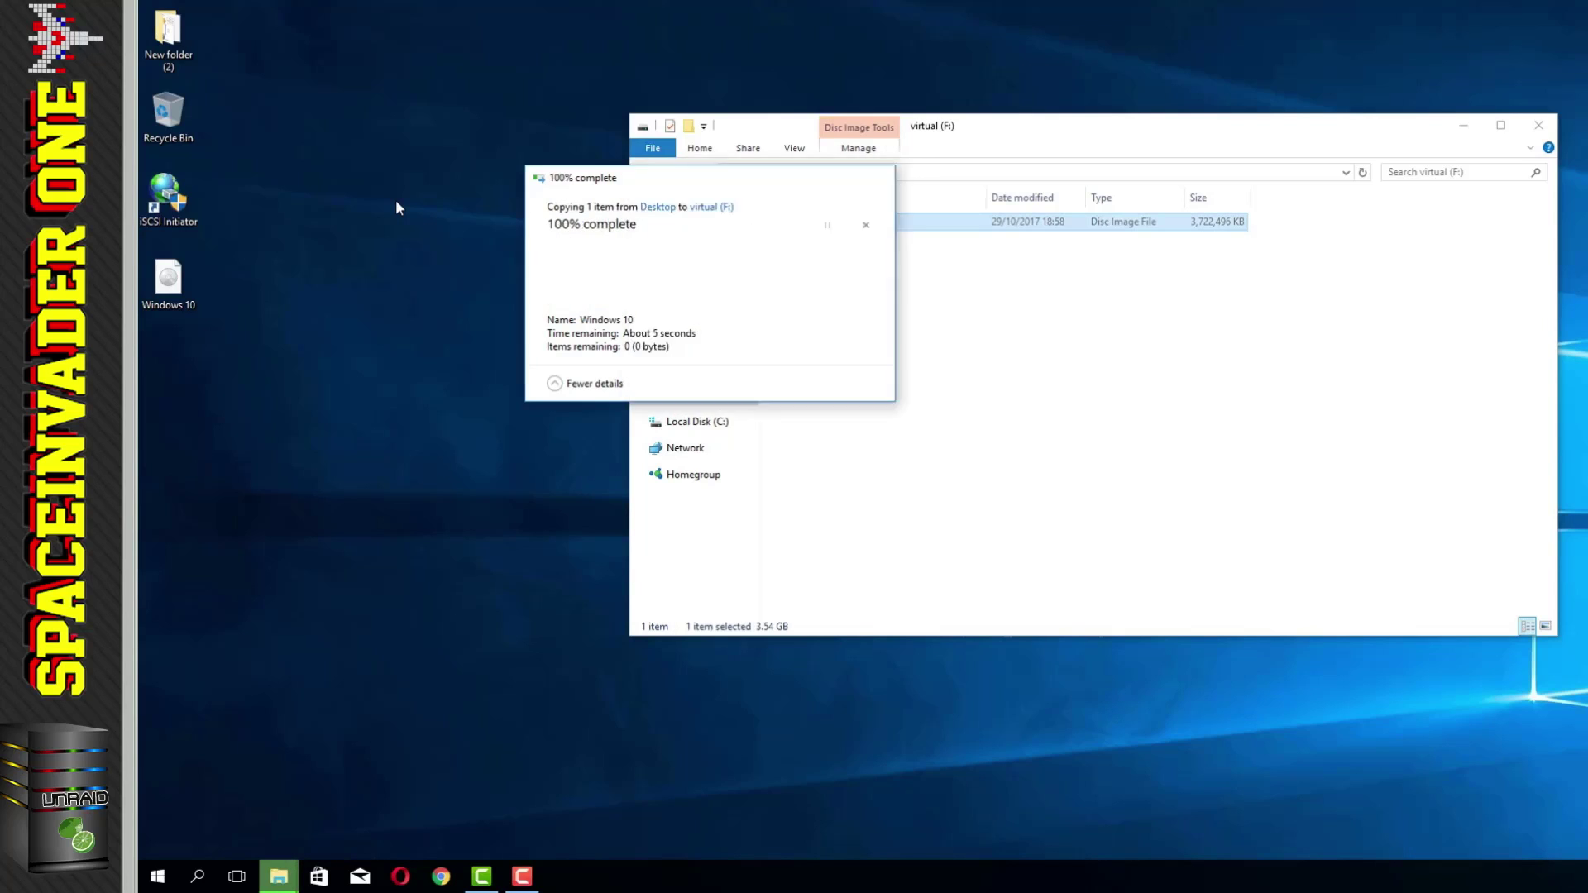
pyautogui.click(911, 279)
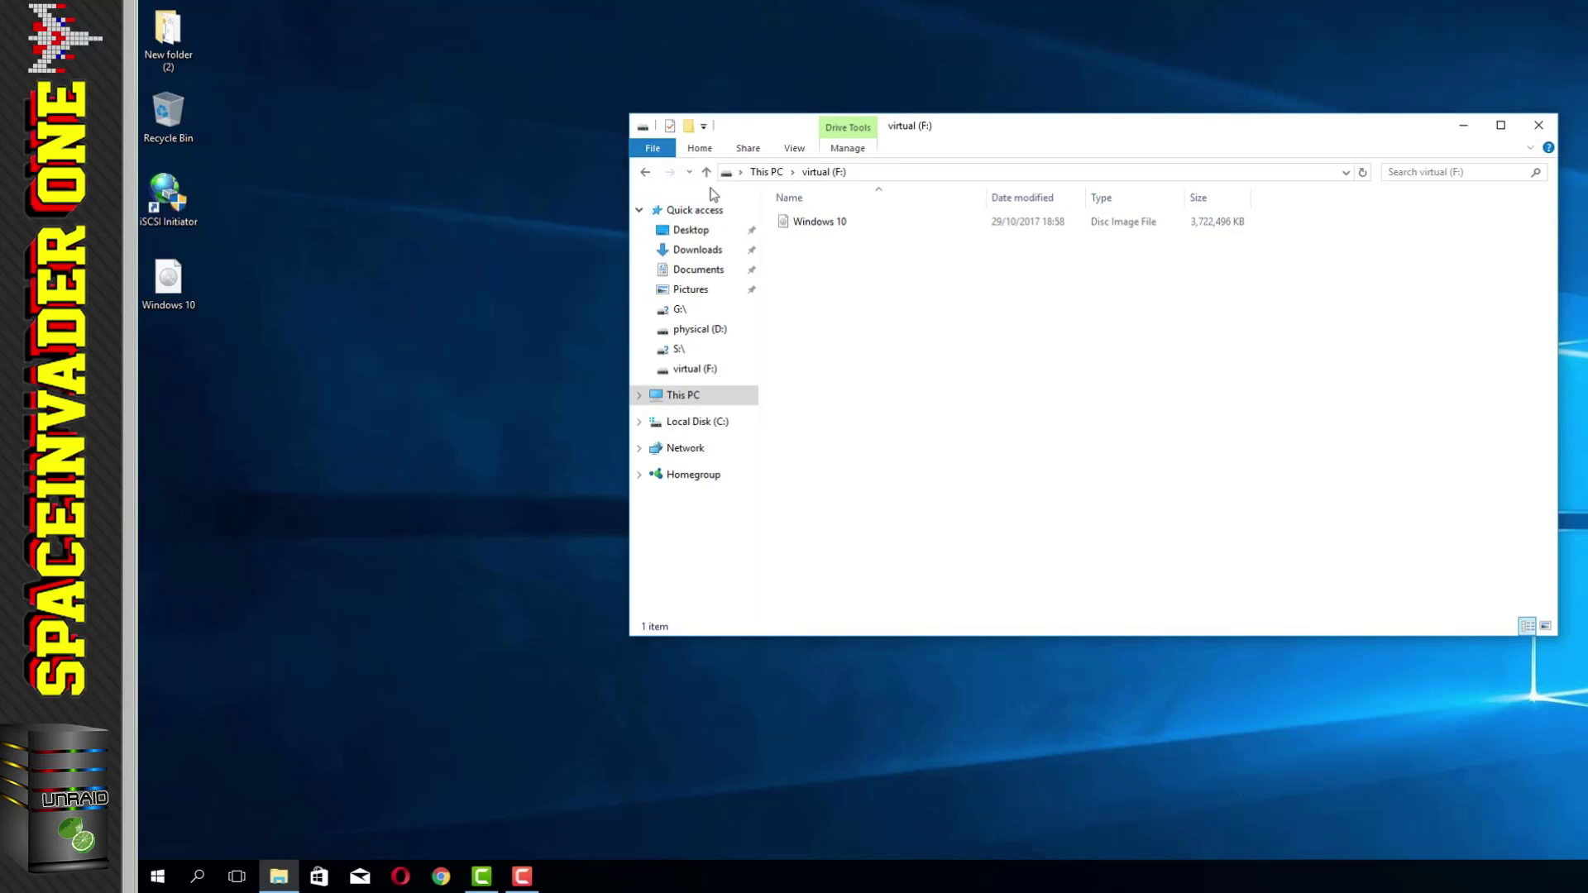
# Step: Delete the Windows 10 ISO from both virtual (F:) and physical (D:), returning to This PC
pyautogui.rightClick(835, 228)
pyautogui.click(877, 566)
pyautogui.hotkey('alt', 'Left')
pyautogui.doubleClick(1058, 340)
pyautogui.rightClick(836, 223)
pyautogui.click(868, 559)
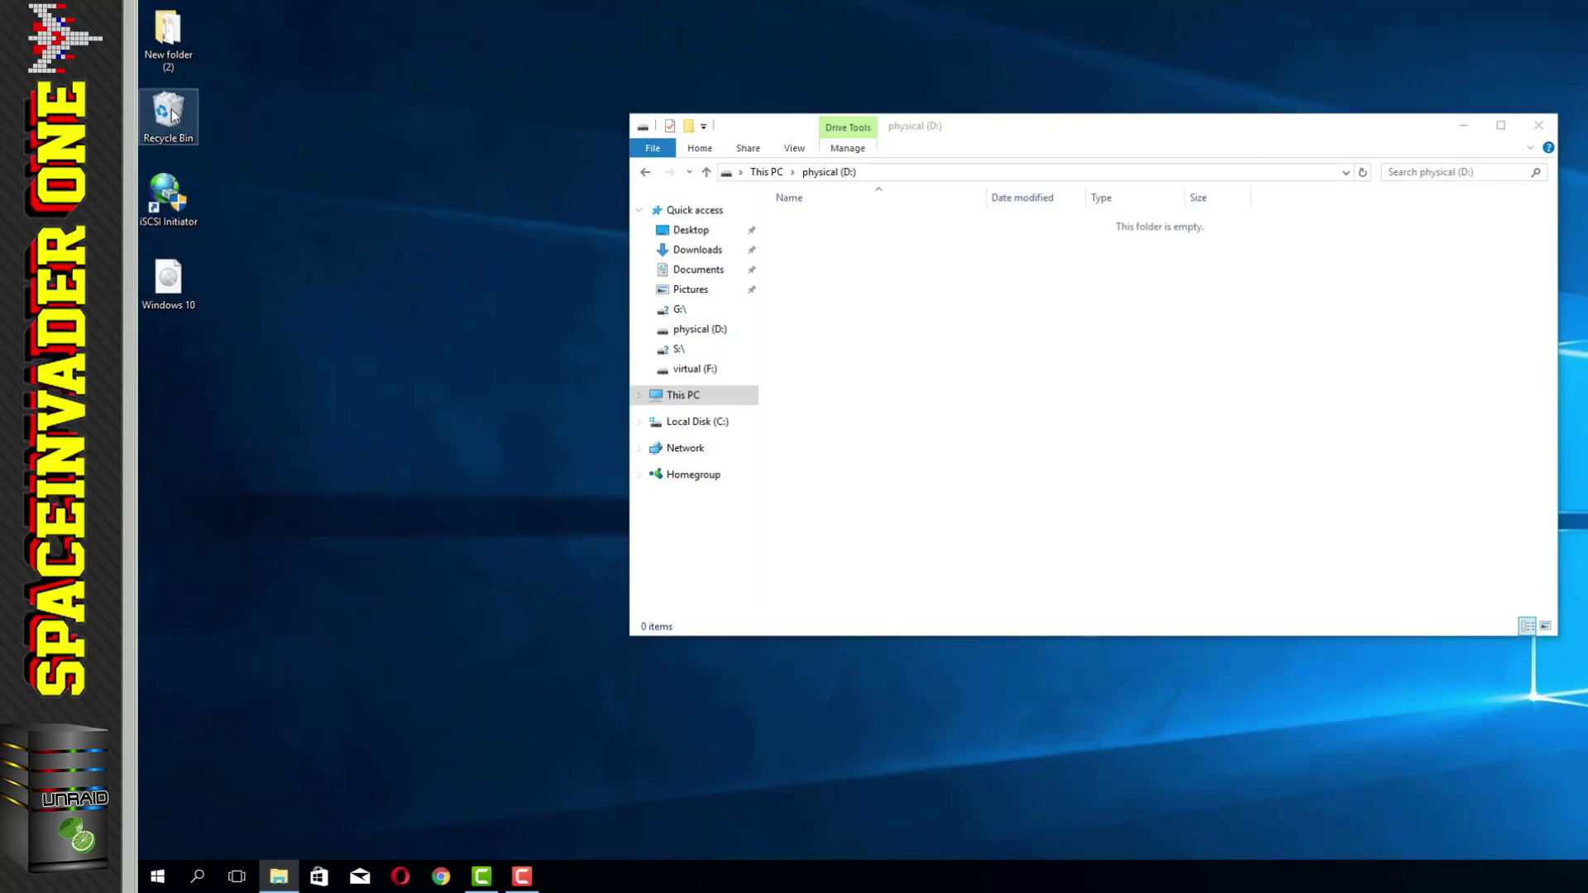
pyautogui.press('Return')
pyautogui.hotkey('alt', 'Left')
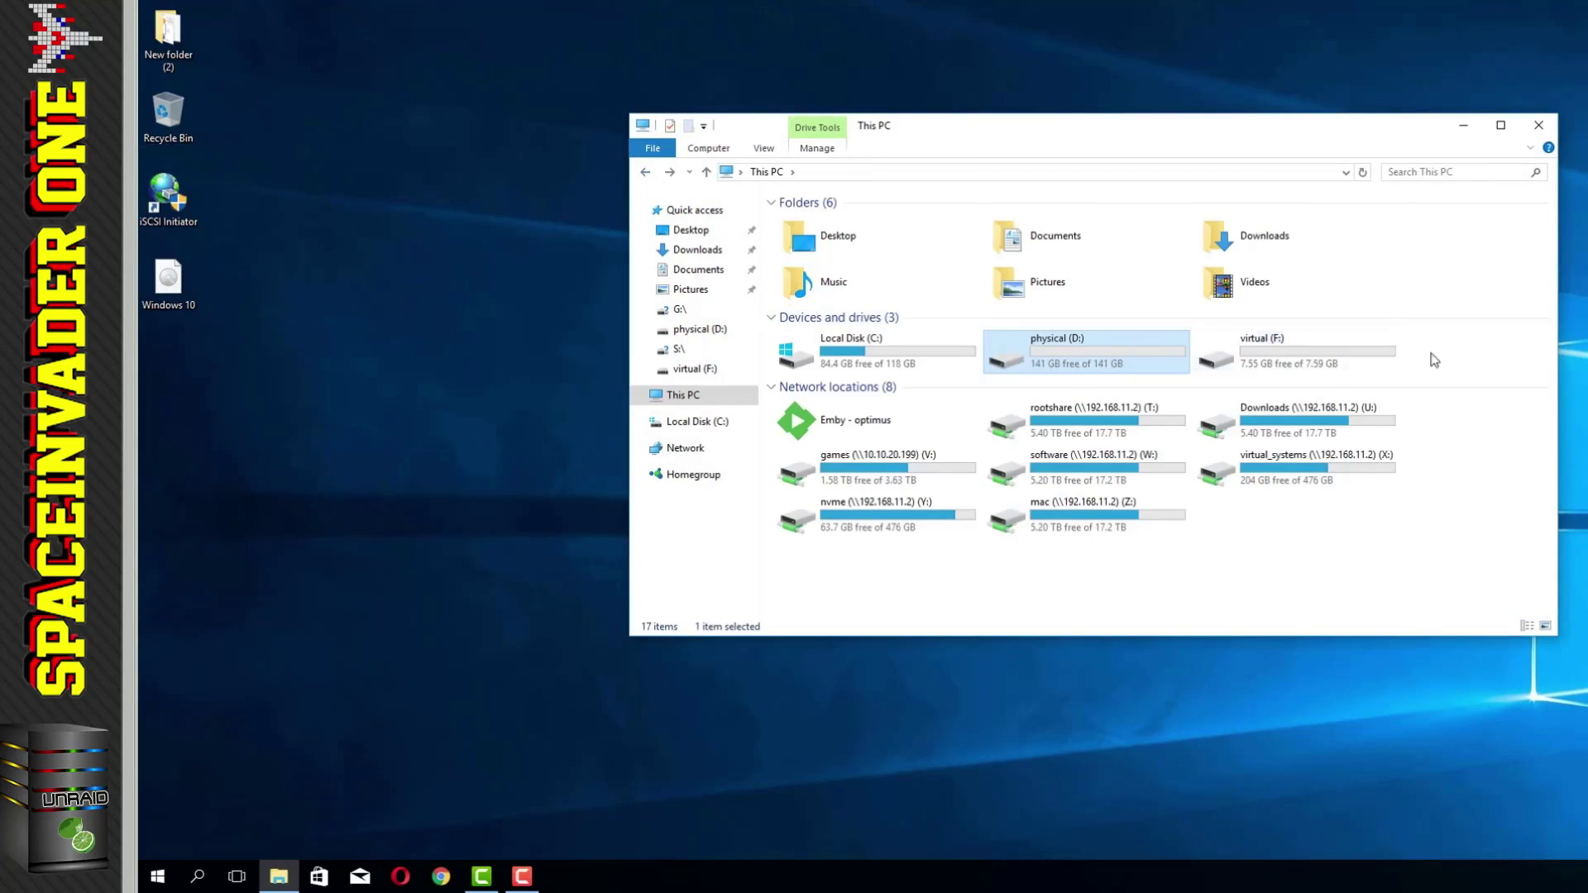
# Step: In the ISCSI VM's XML, change the first iSCSI disk's cache='writeback' to cache='none' io='native'
pyautogui.click(247, 457)
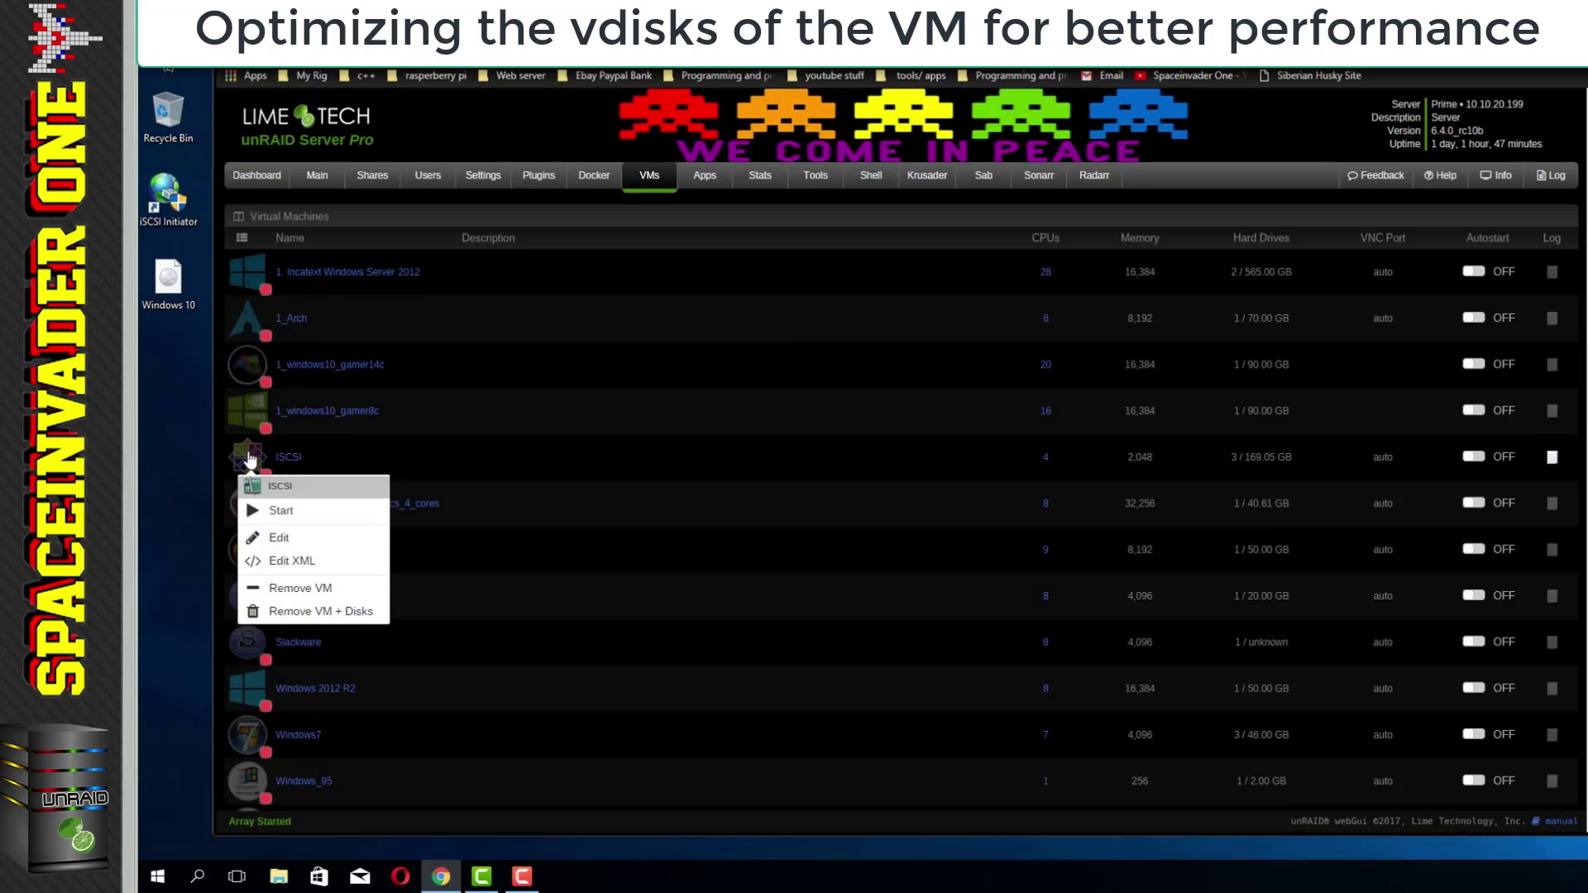
pyautogui.click(286, 561)
pyautogui.scroll(-5, 487, 535)
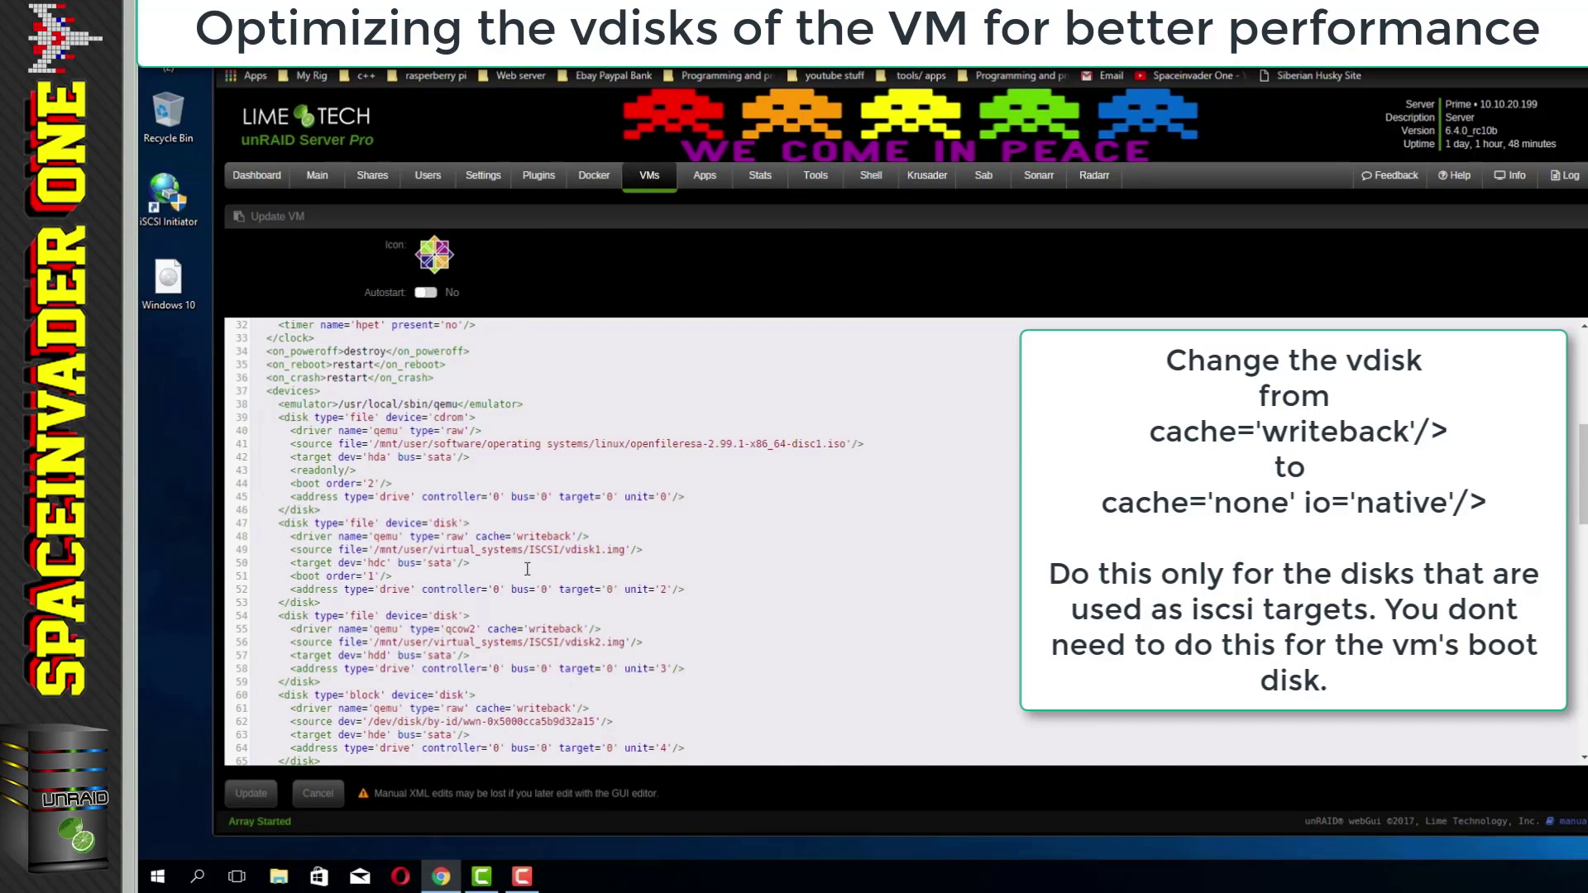
pyautogui.scroll(-2, 533, 576)
pyautogui.moveTo(487, 547); pyautogui.dragTo(545, 547)
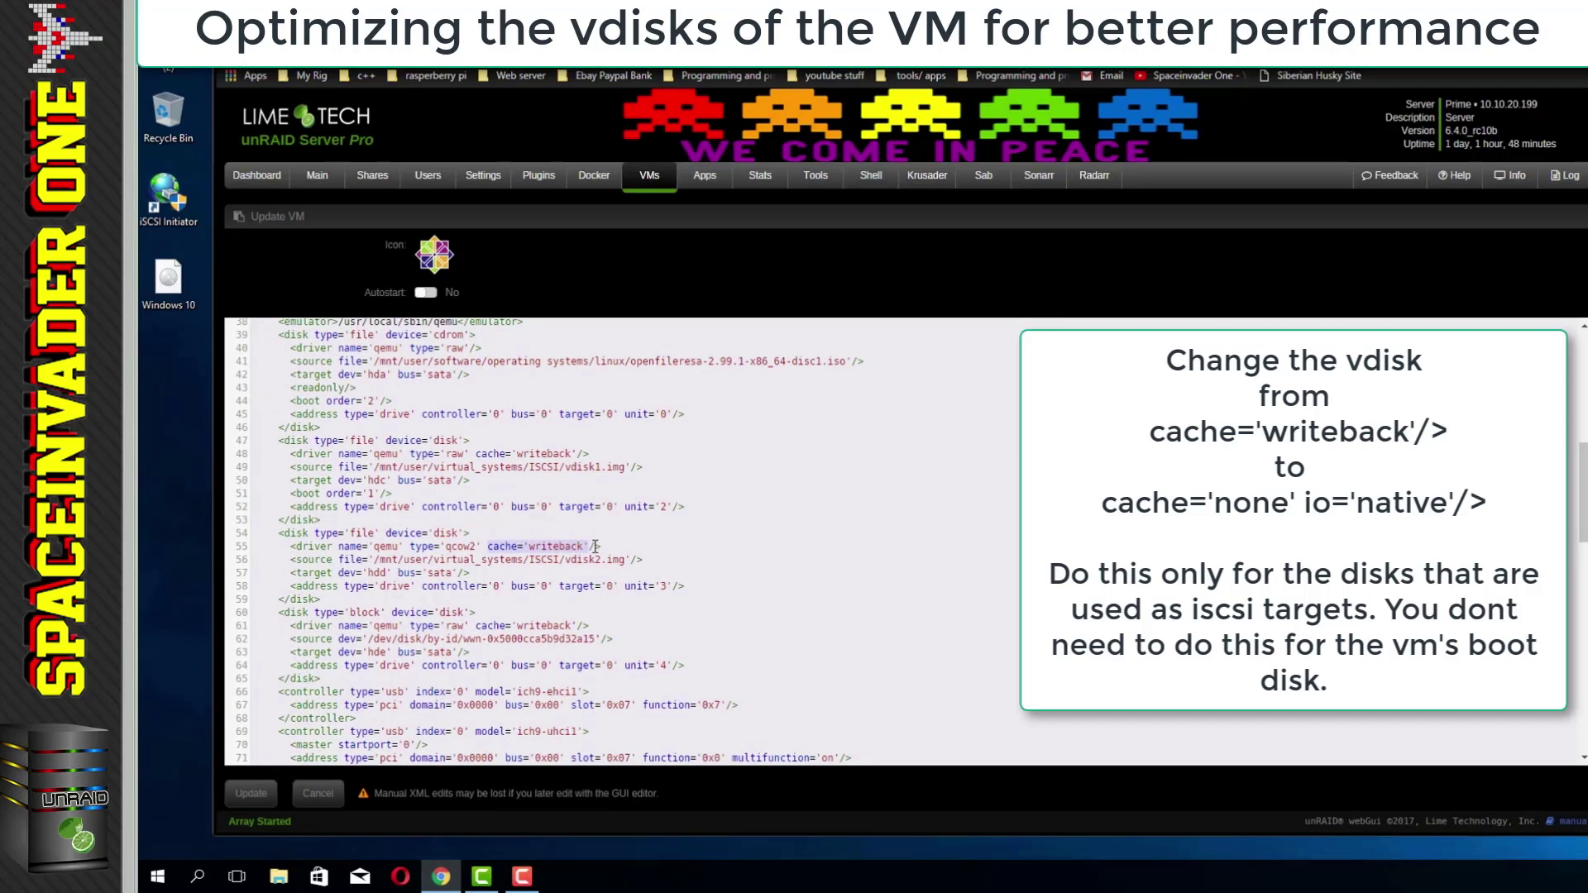
pyautogui.rightClick(588, 547)
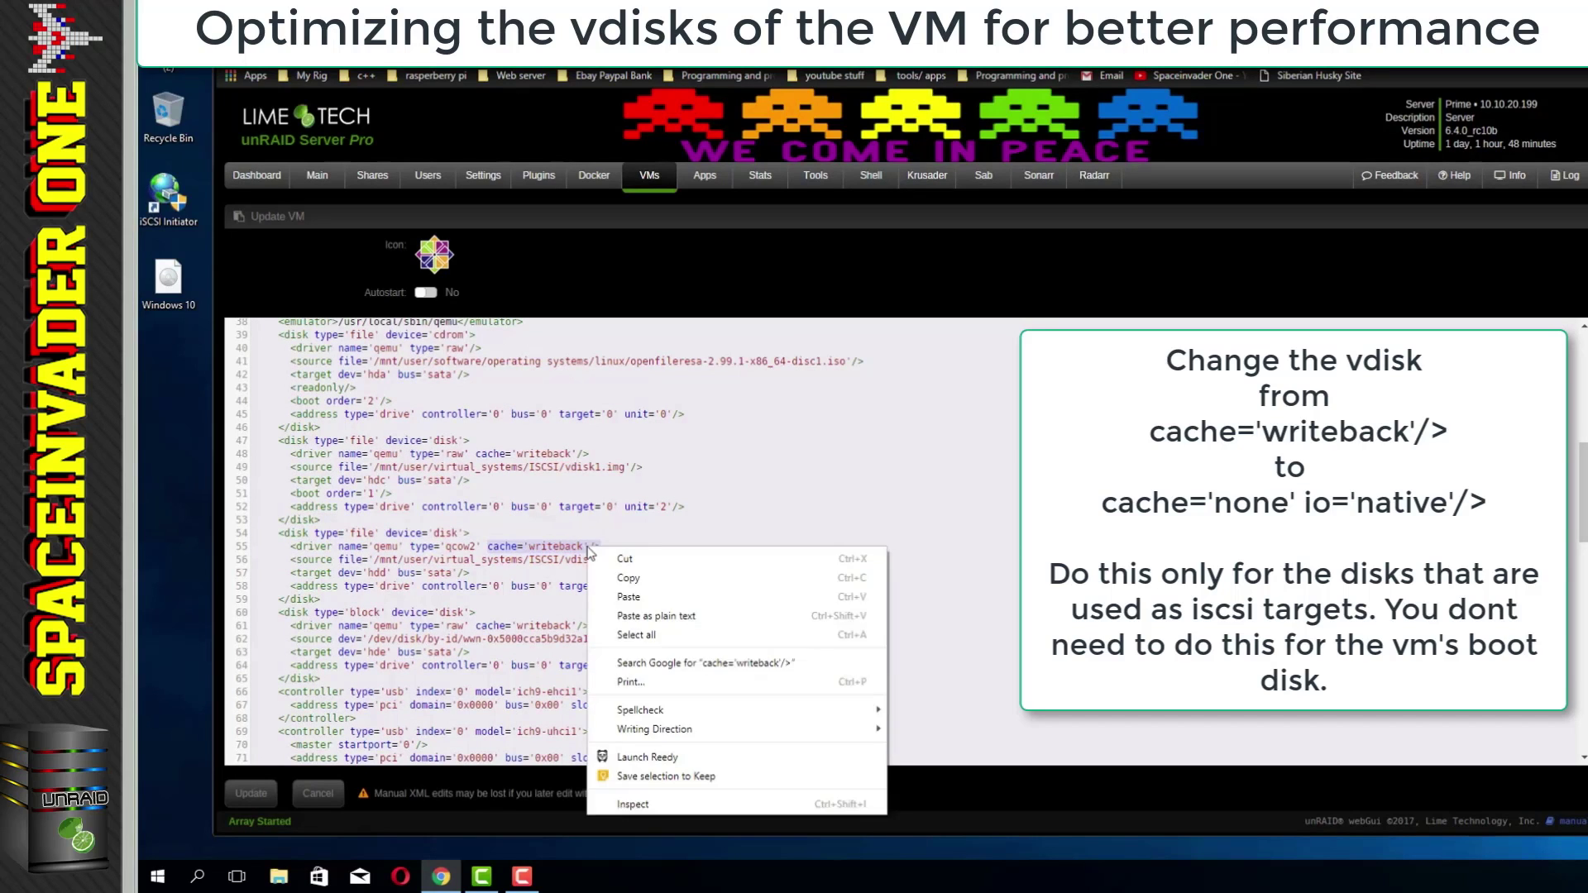
pyautogui.click(622, 597)
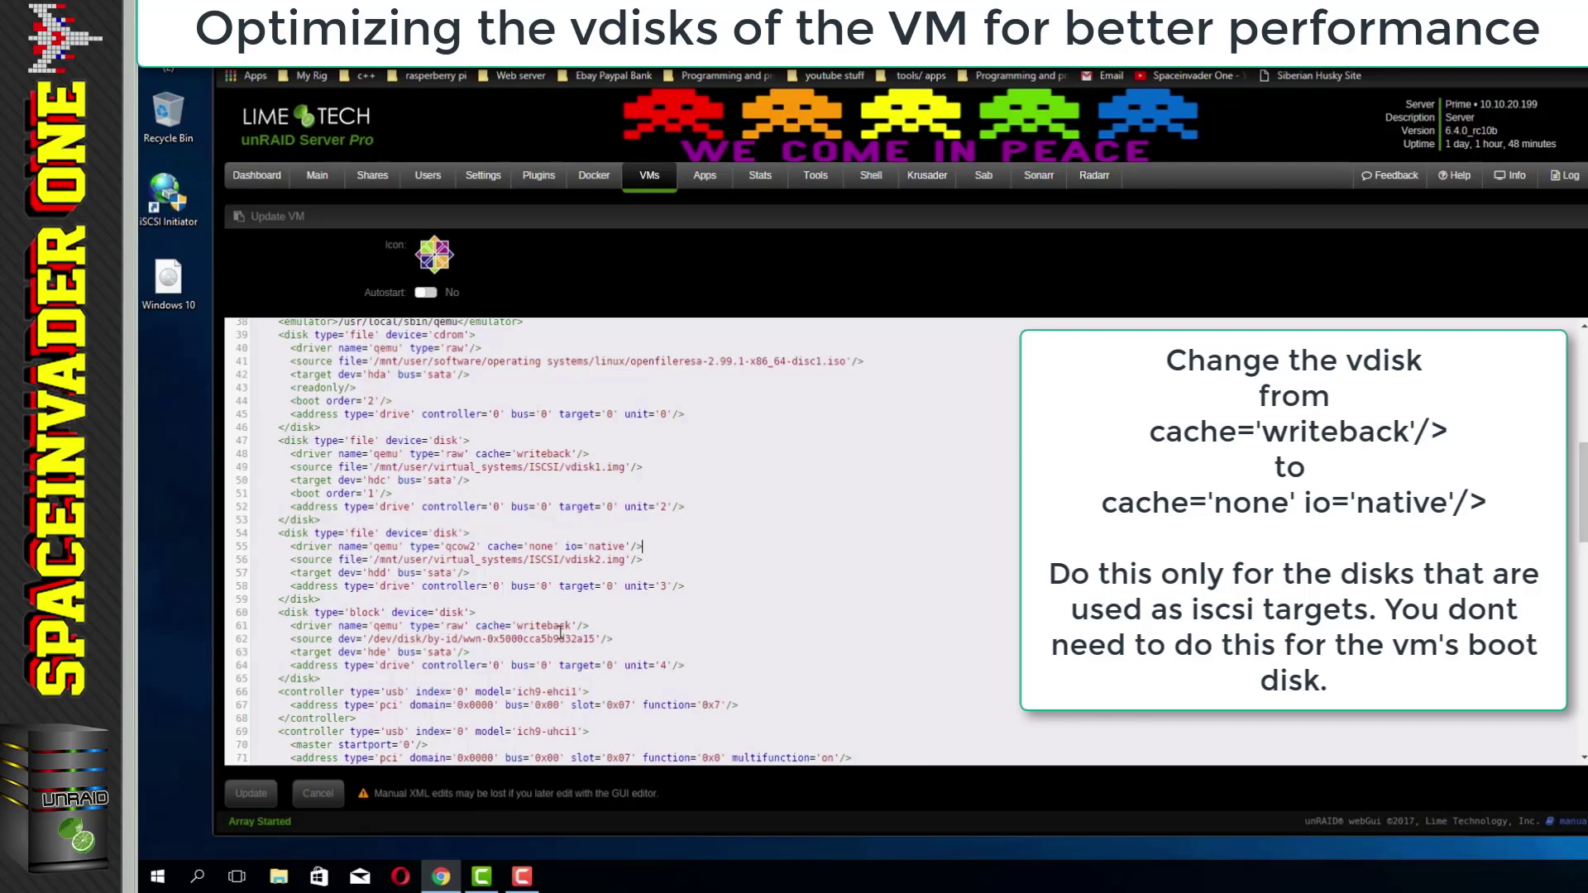
# Step: Set line 61's disk cache to cache='none' io='native' as well and save the XML
pyautogui.scroll(-2, 560, 632)
pyautogui.moveTo(497, 544); pyautogui.dragTo(576, 549)
pyautogui.rightClick(575, 543)
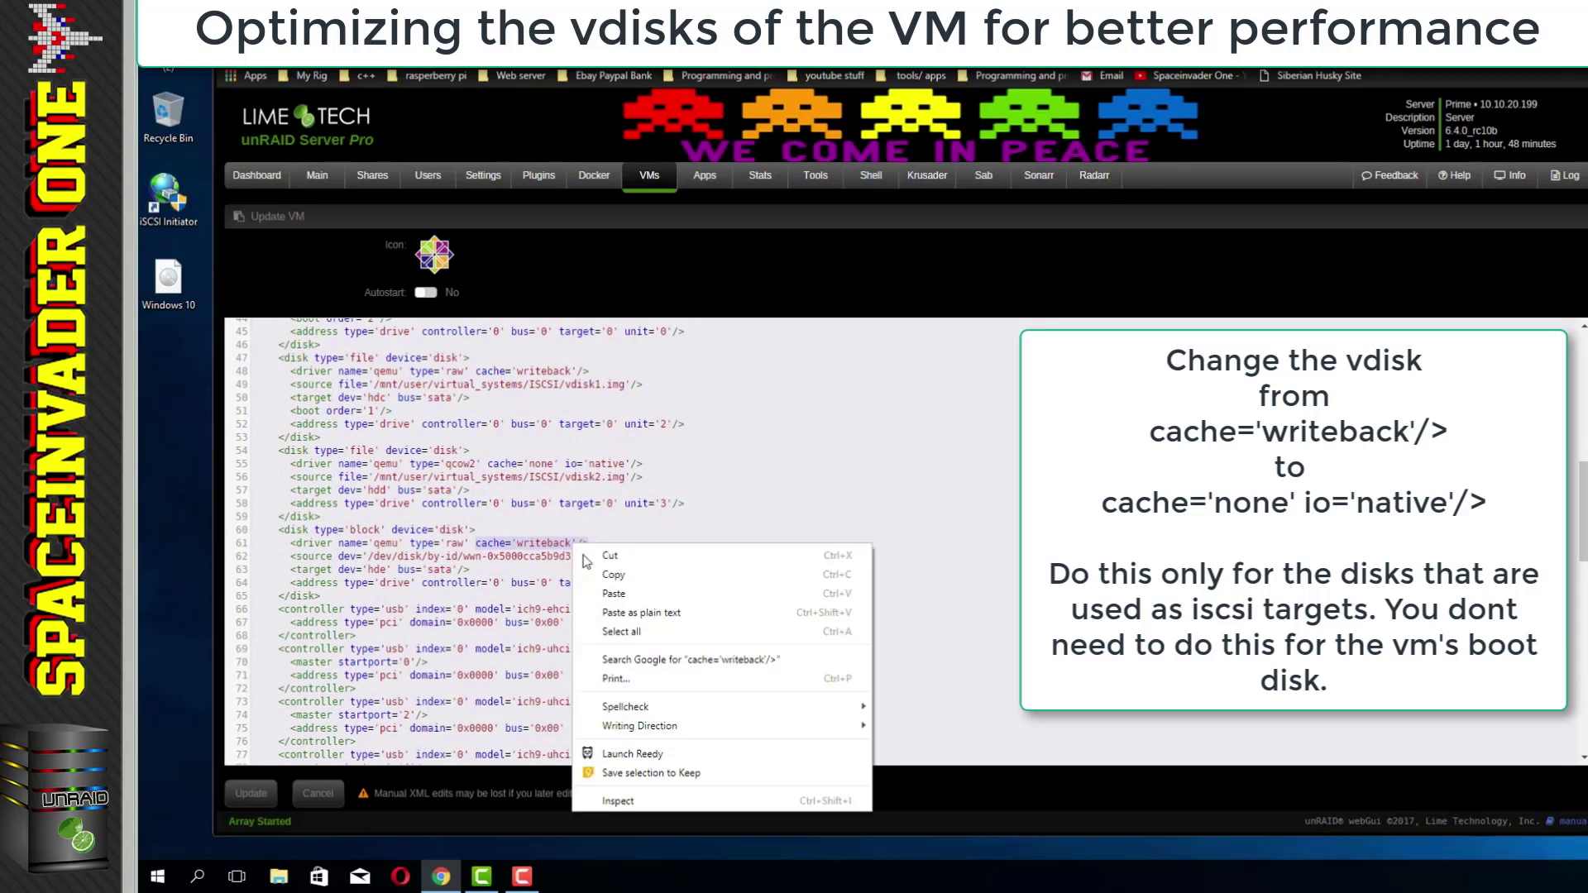
pyautogui.click(610, 596)
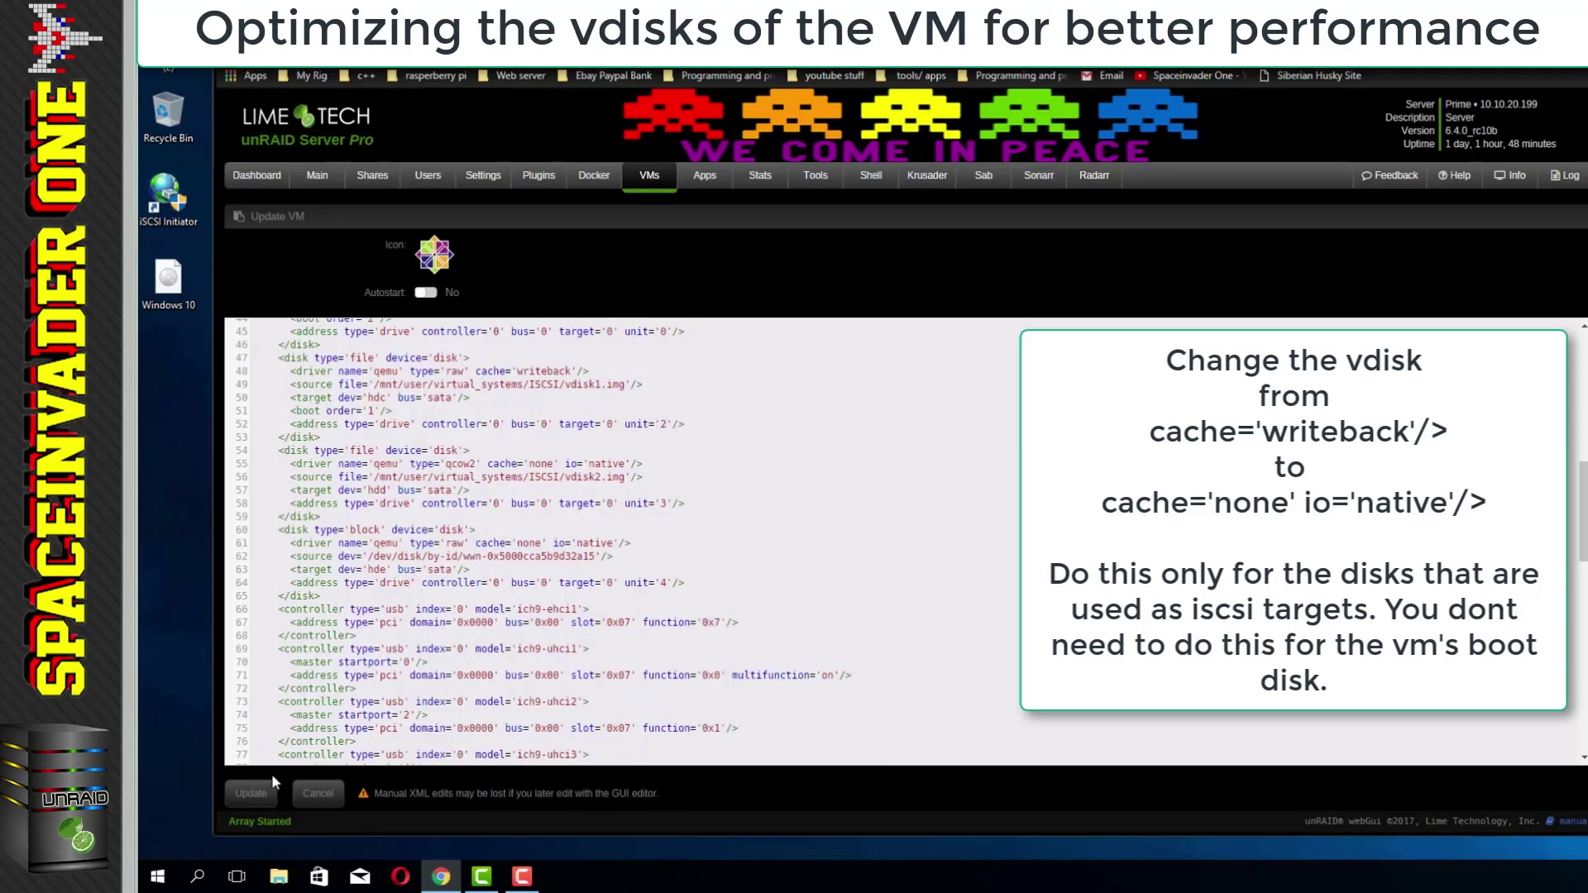
pyautogui.click(250, 792)
# Step: Start the ISCSI virtual machine and connect to its VNC remote console
pyautogui.click(247, 461)
pyautogui.click(282, 510)
pyautogui.click(251, 465)
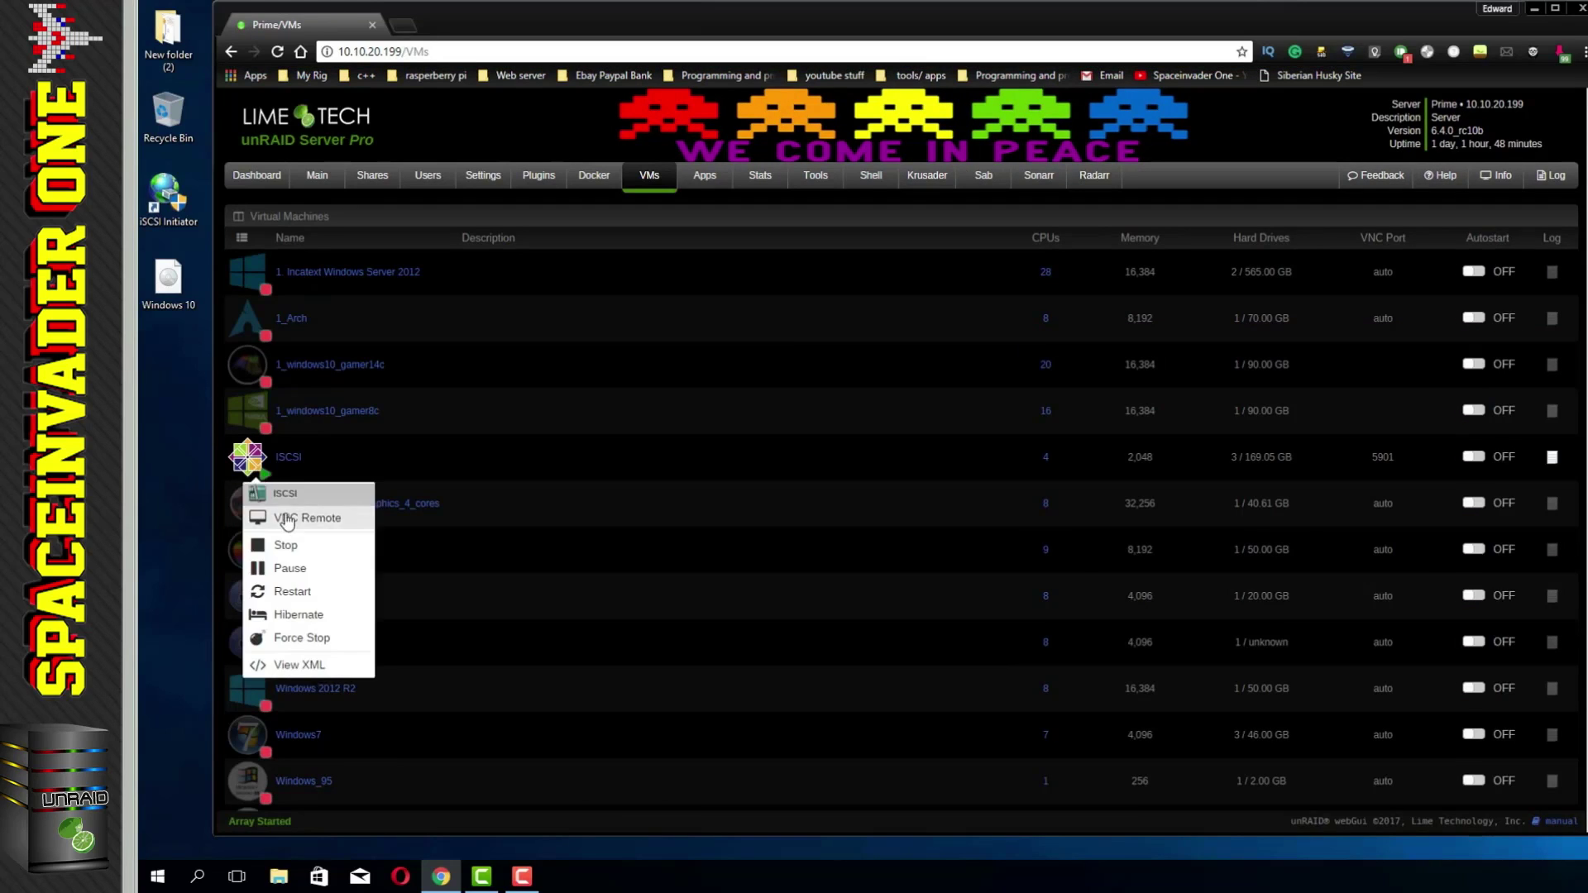
pyautogui.click(284, 517)
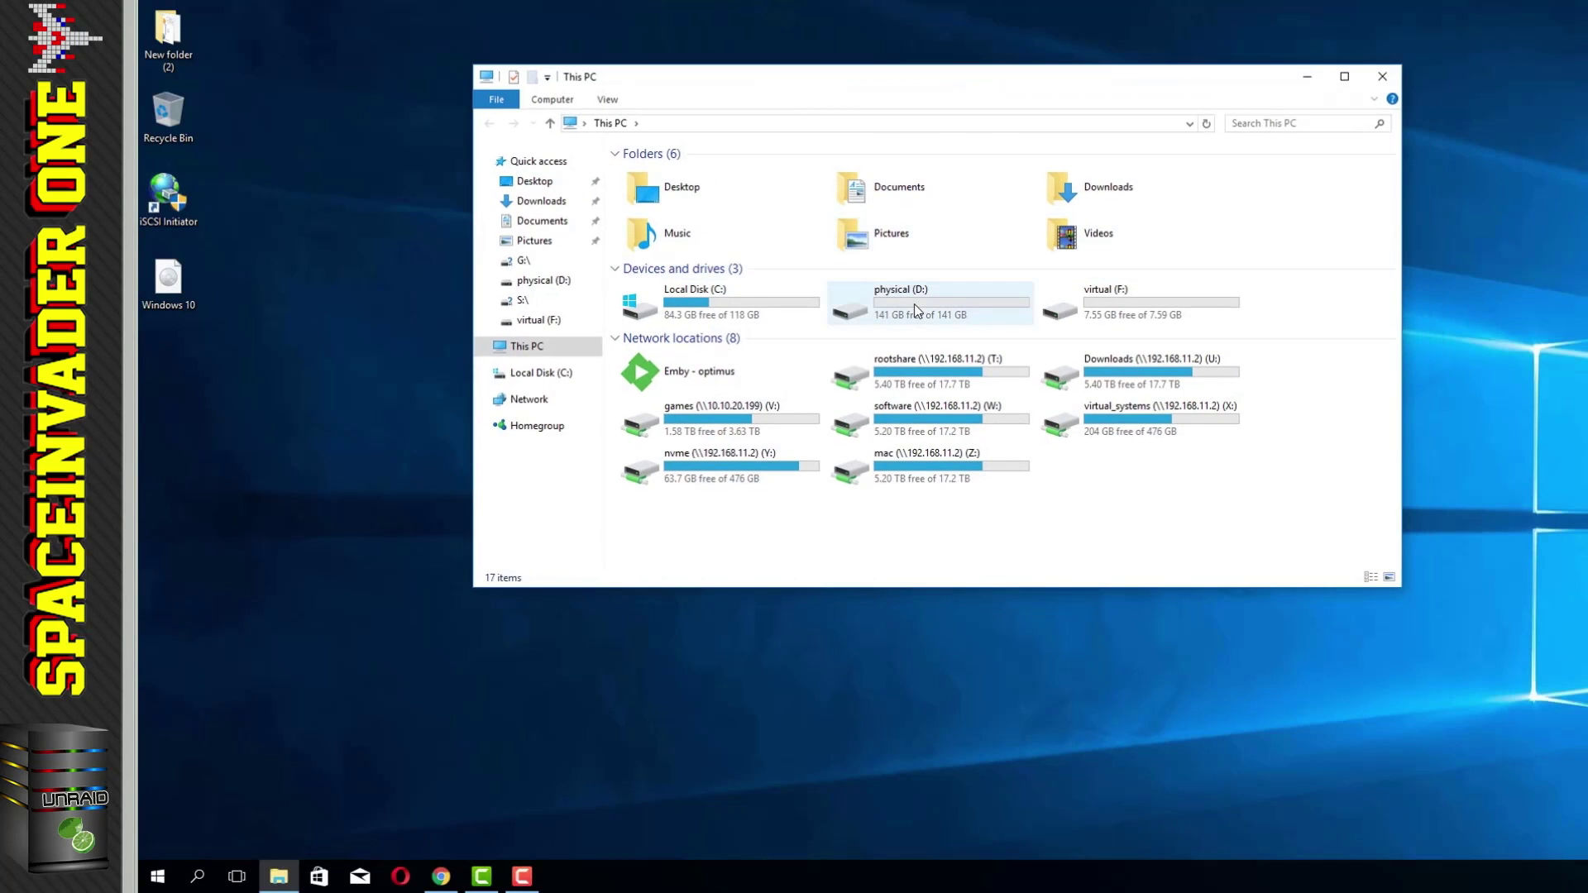
# Step: Copy the Windows 10 ISO onto the physical (D:) drive again
pyautogui.click(915, 311)
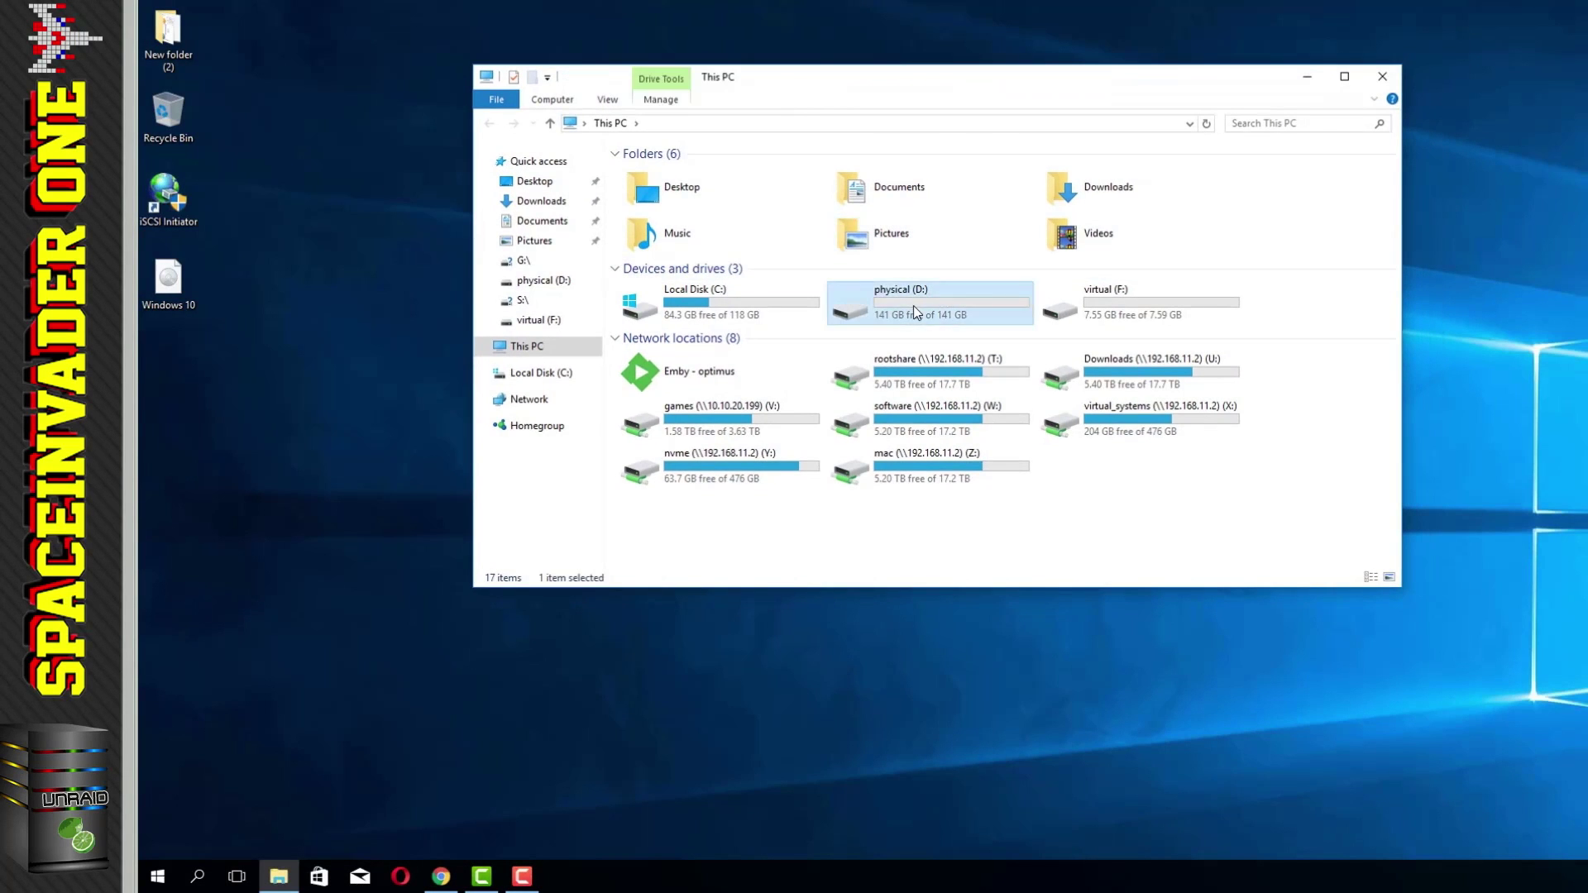
pyautogui.doubleClick(915, 312)
pyautogui.moveTo(161, 278); pyautogui.dragTo(719, 276)
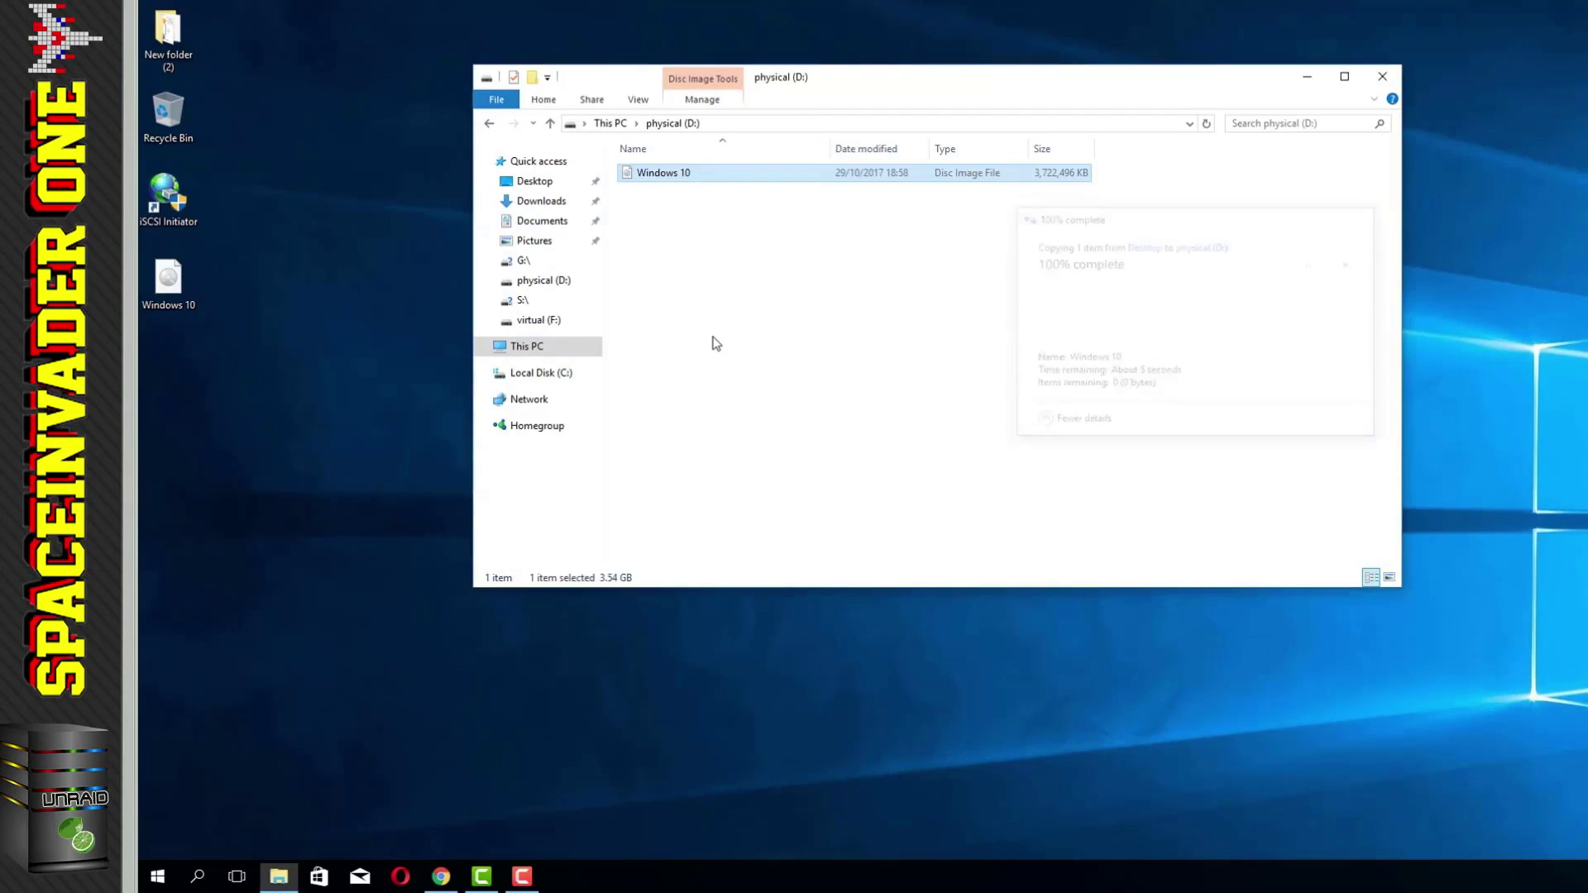
# Step: Start copying the Windows 10 ISO onto the virtual (F:) drive
pyautogui.click(489, 126)
pyautogui.doubleClick(1098, 313)
pyautogui.moveTo(168, 279); pyautogui.dragTo(744, 282)
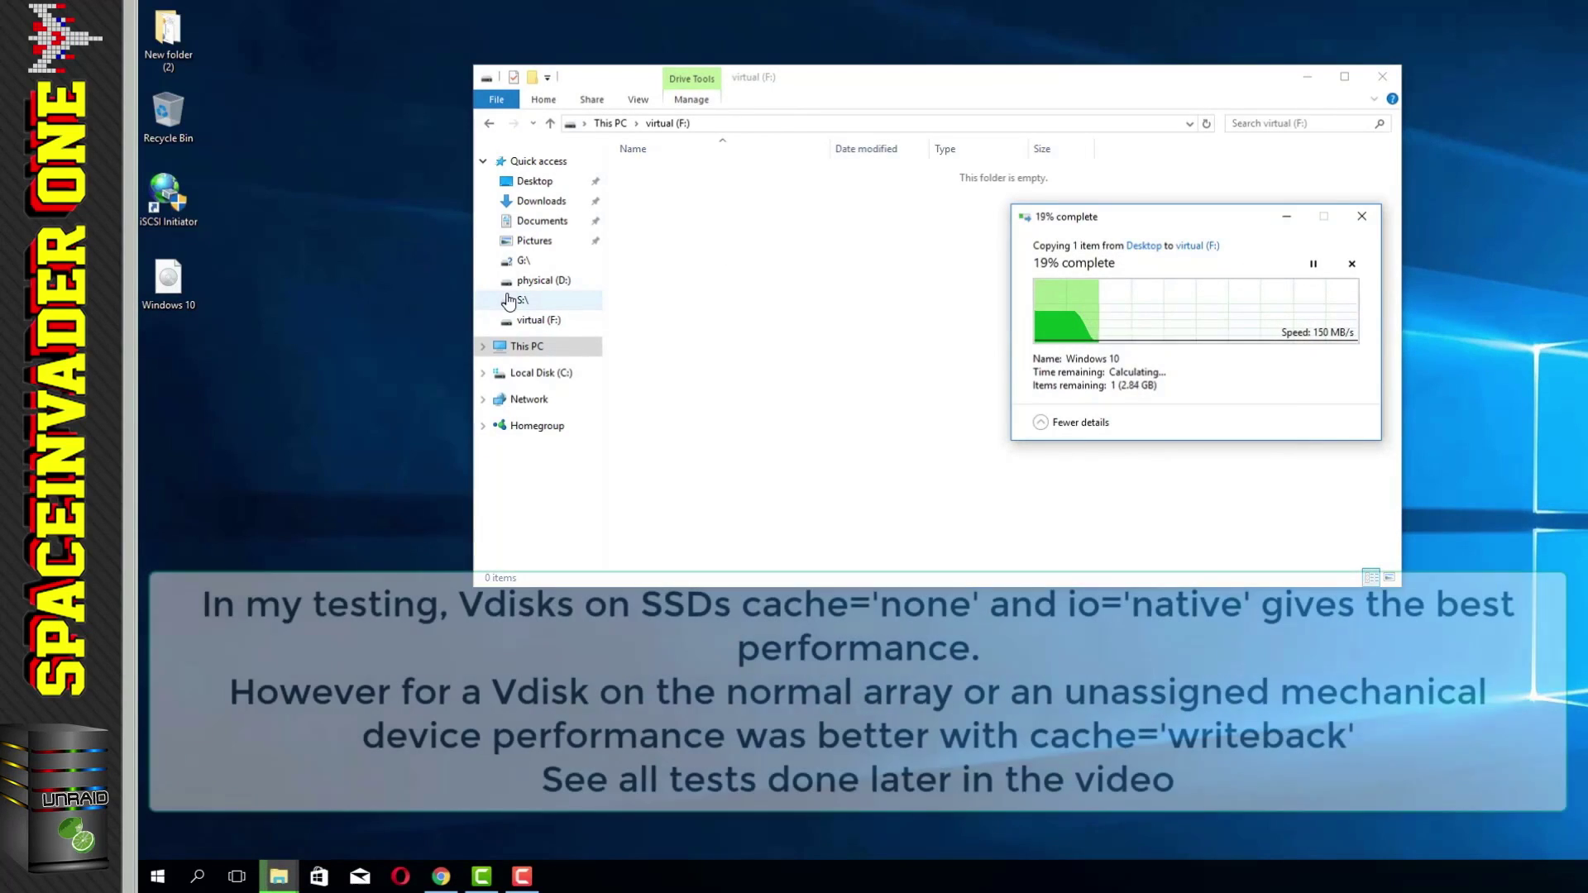